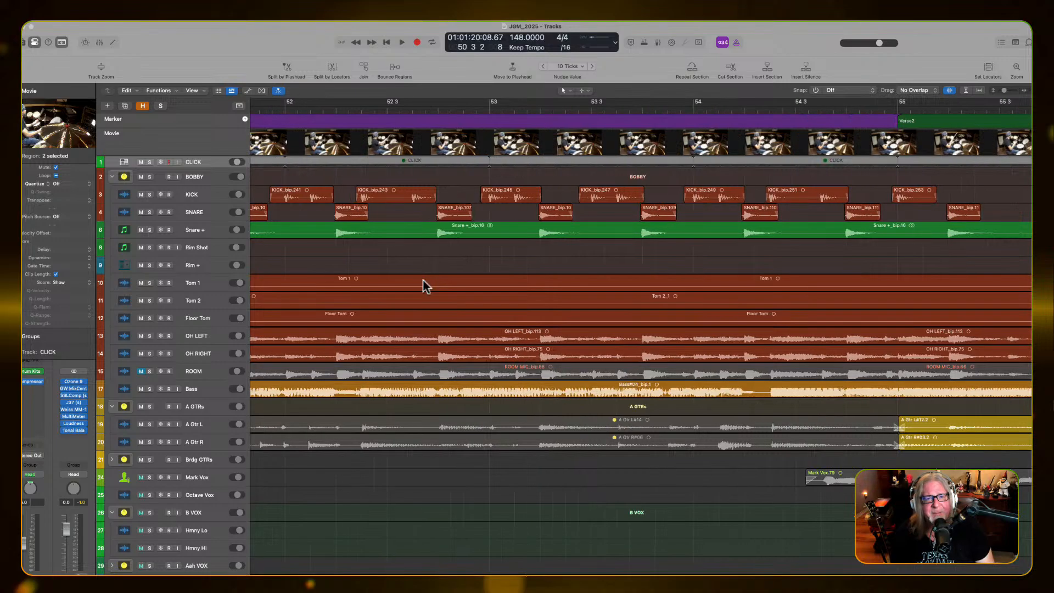
scroll(422, 279, up, 3)
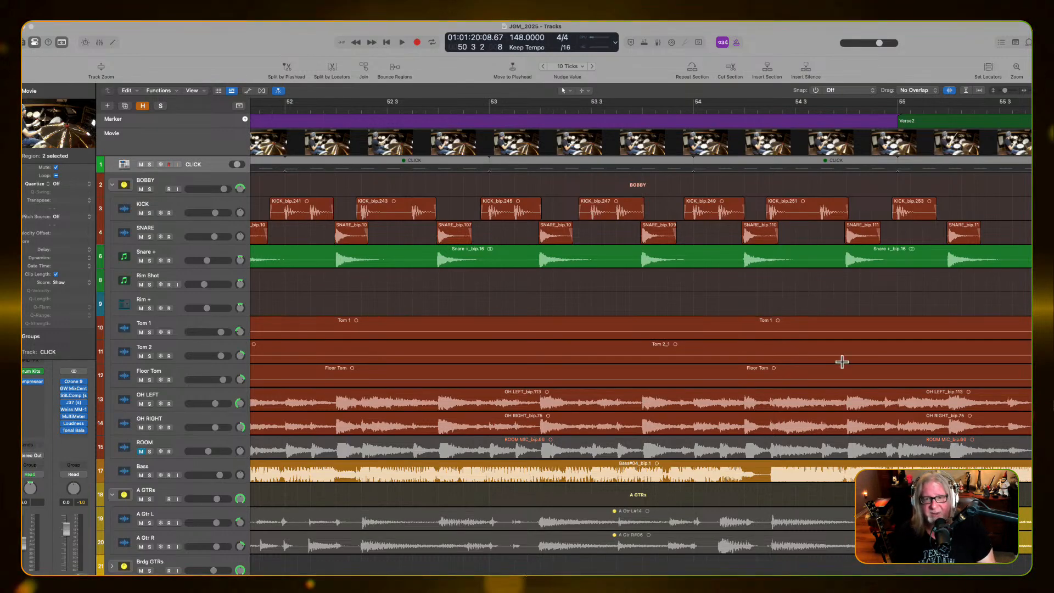
Review the Intro2 drum and guitar regions with taller tracks, widening the view to the full song arrangement
scroll(752, 368, up, 3)
scroll(752, 367, down, 3)
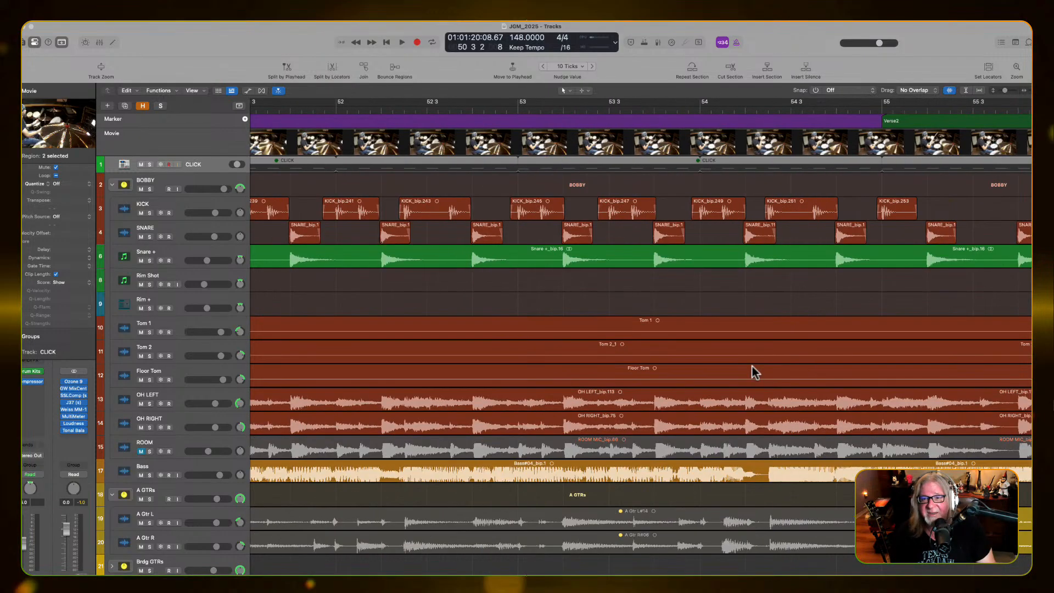
scroll(729, 343, down, 10)
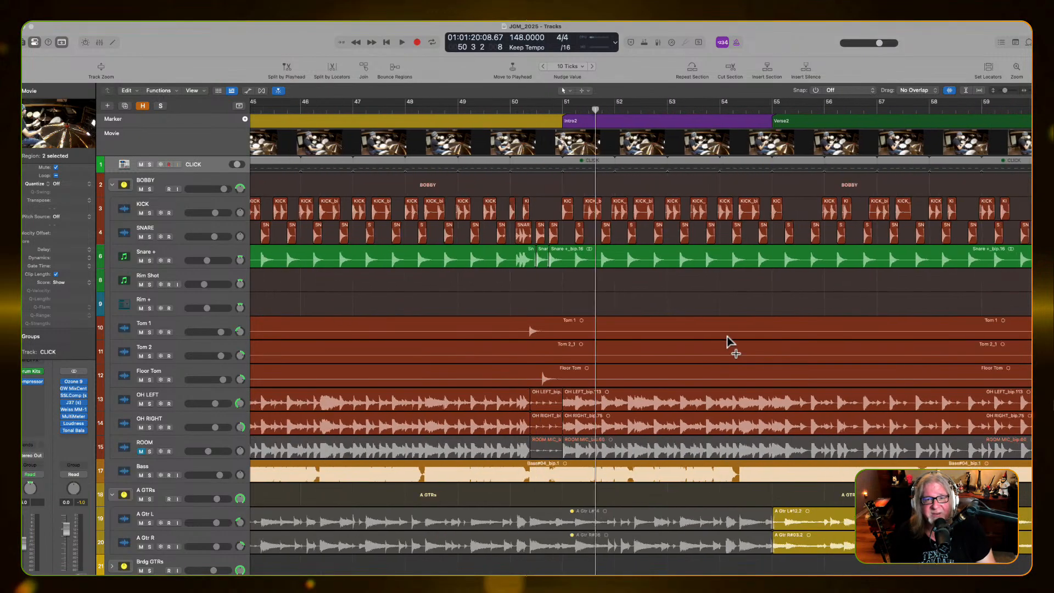
scroll(728, 343, down, 8)
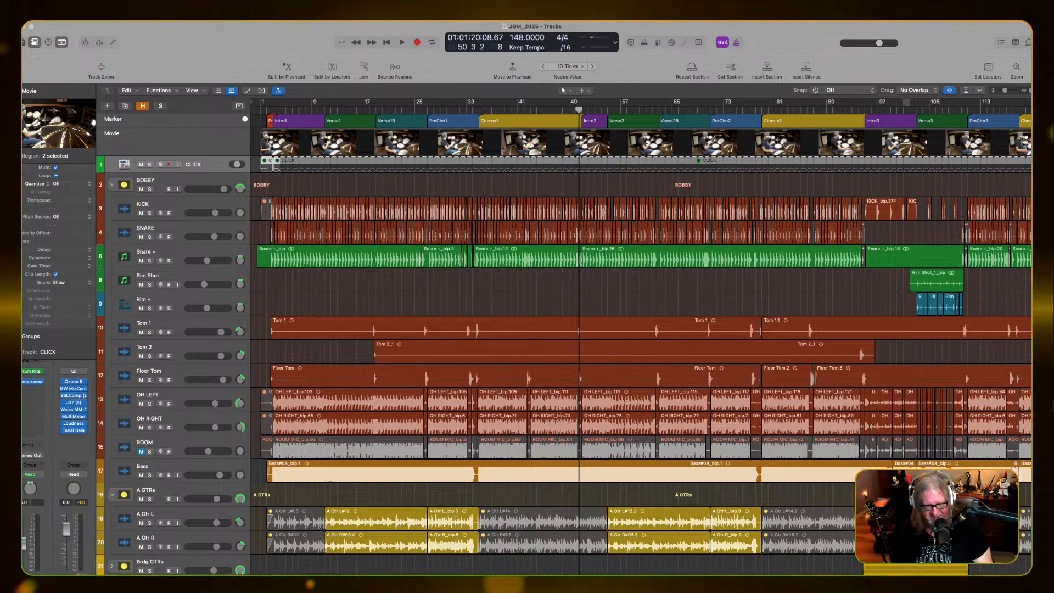
Switch to the mixer screenset, look through its channel strips, and return to the arrangement screenset
key(2)
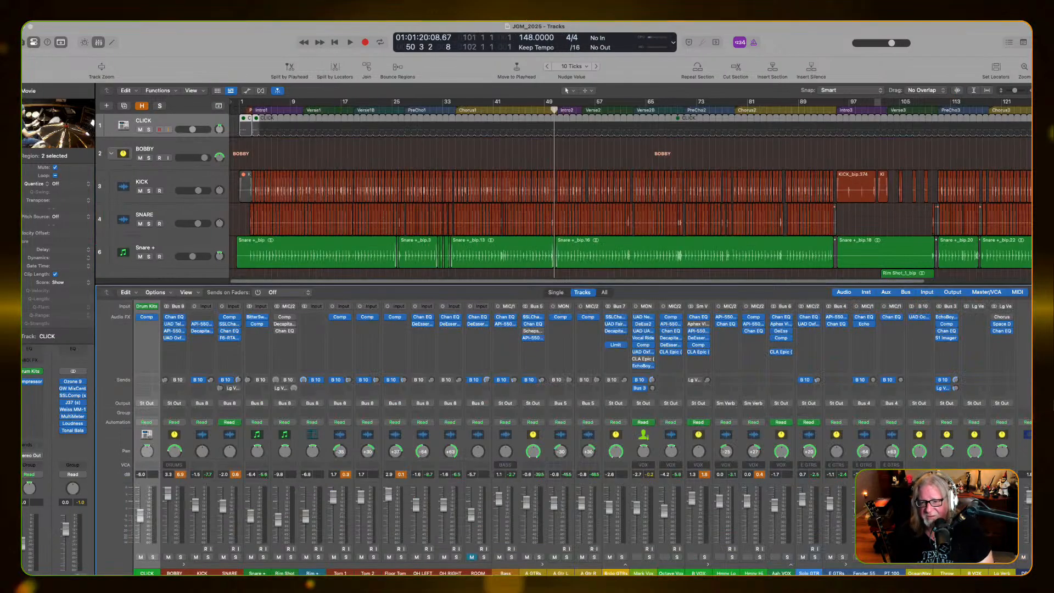
scroll(582, 439, right, 5)
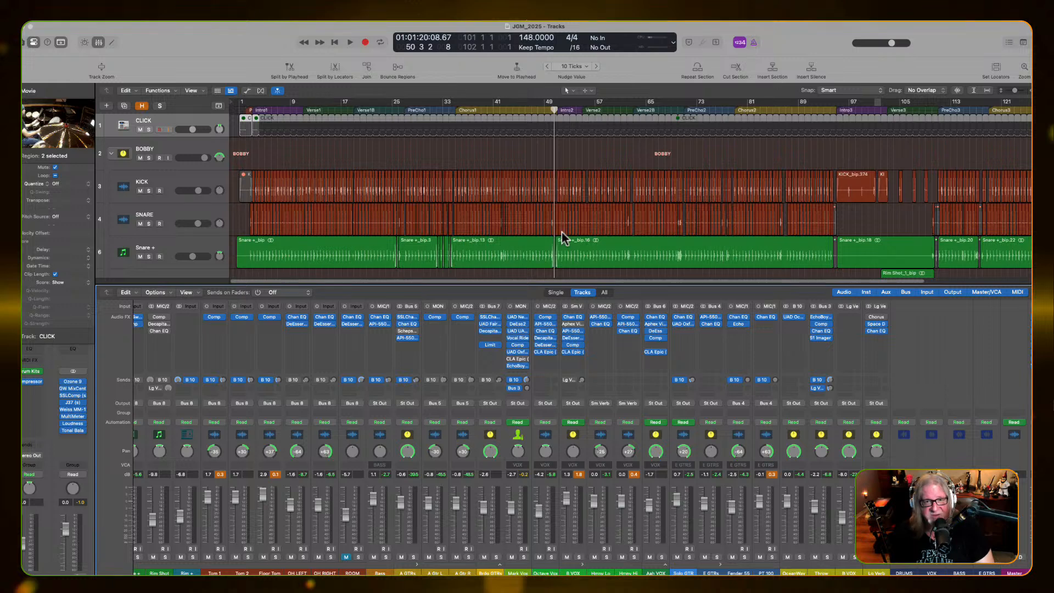
key(1)
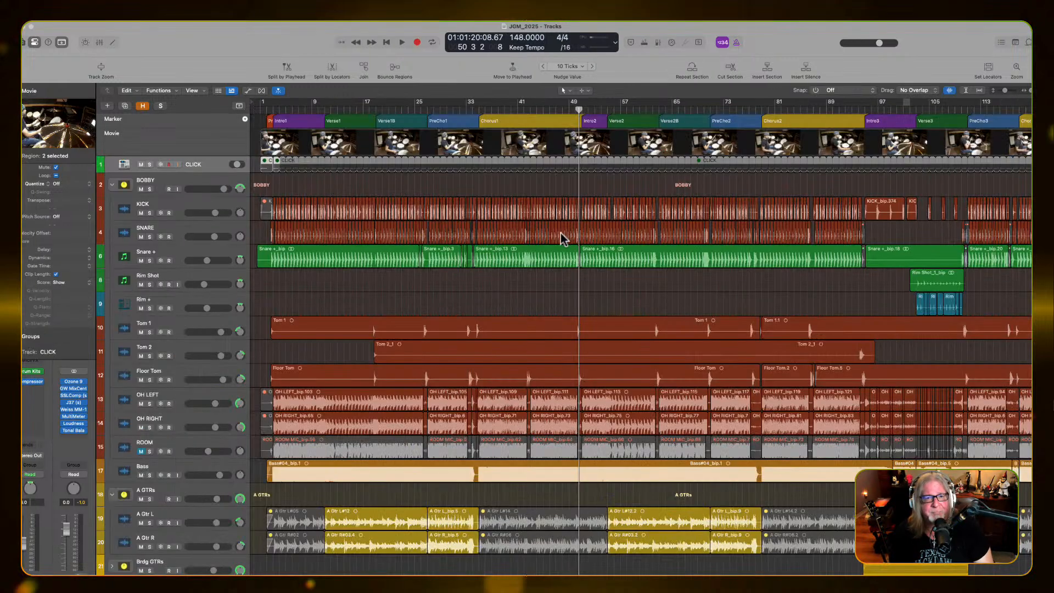
Play the song from bar 1 and follow the playhead through the Verse1 and PreCho1 sections
click(265, 109)
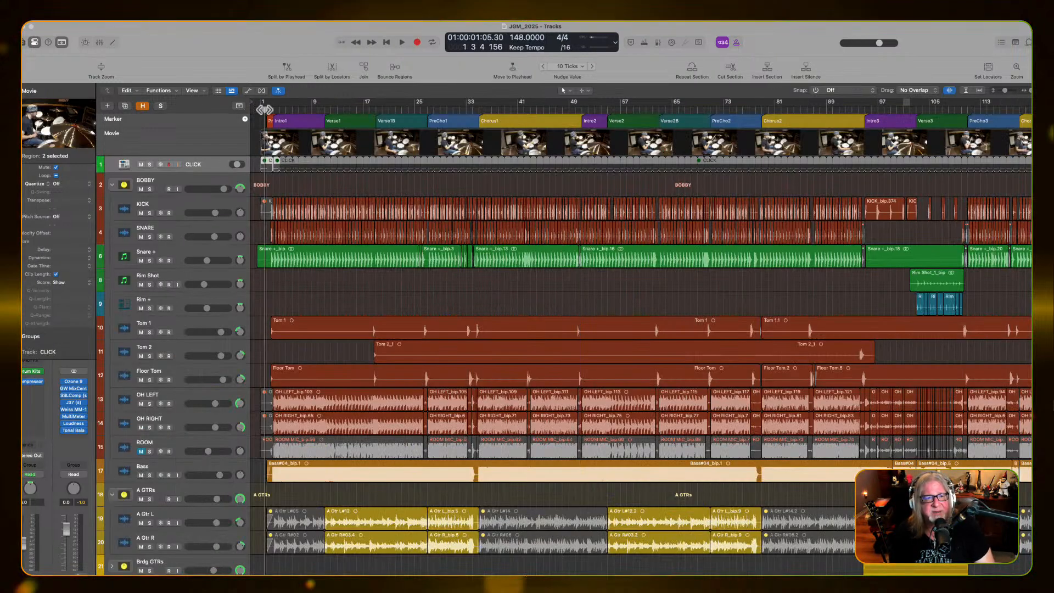
key(space)
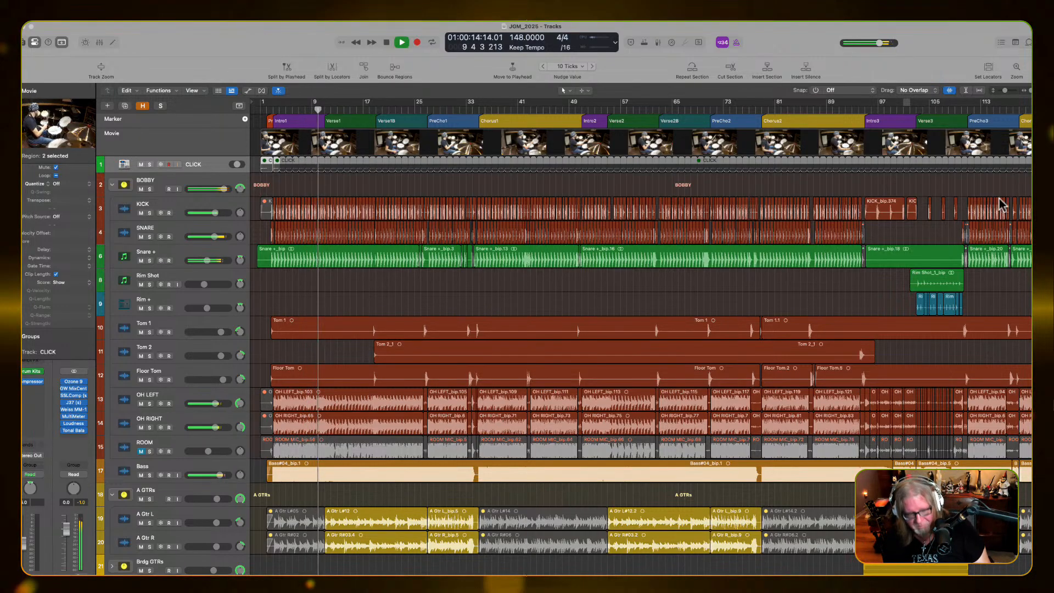
key(super+Right)
key(super+Right)
key(super+Right)
key(super+Right)
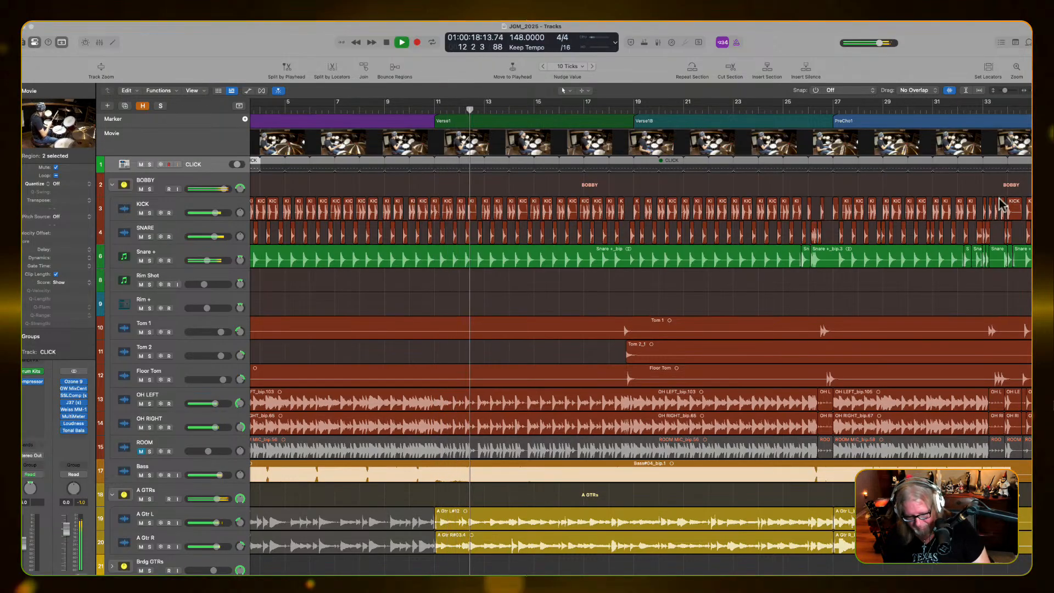
key(z)
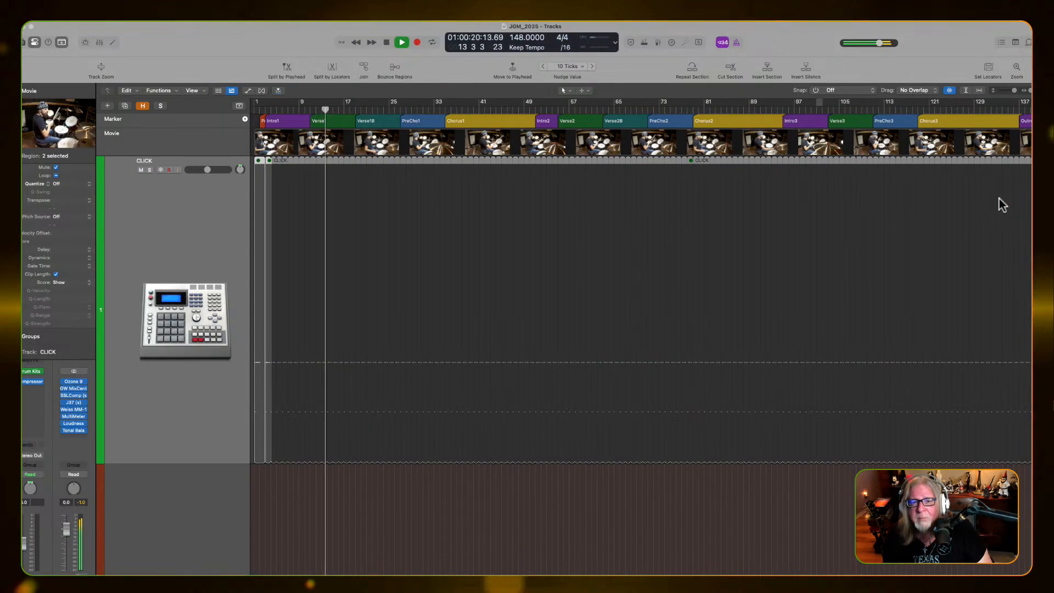
key(z)
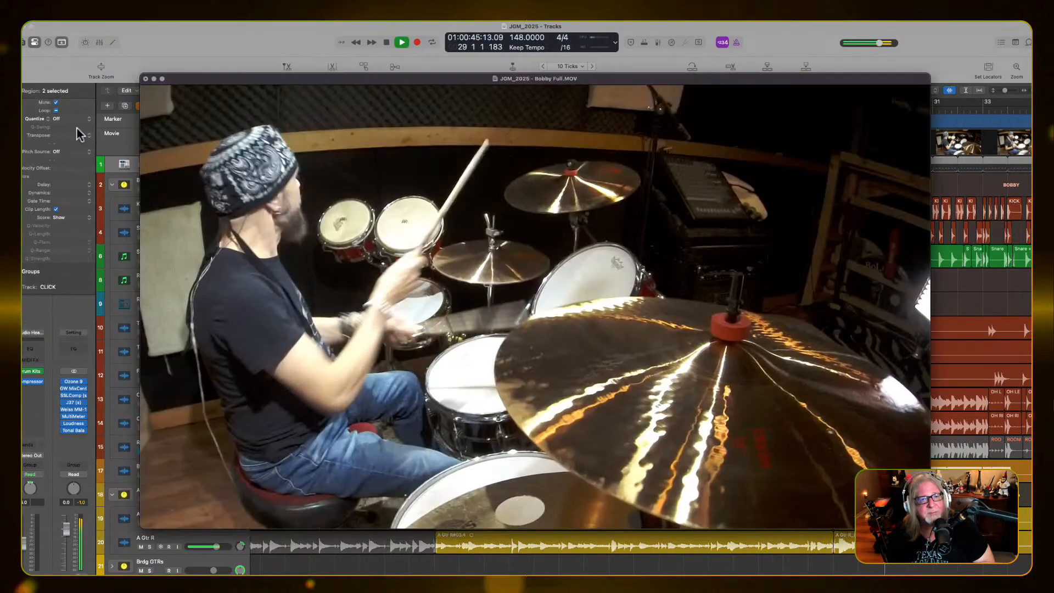
Open the drum movie in a floating window and shrink it to about half size
double_click(81, 135)
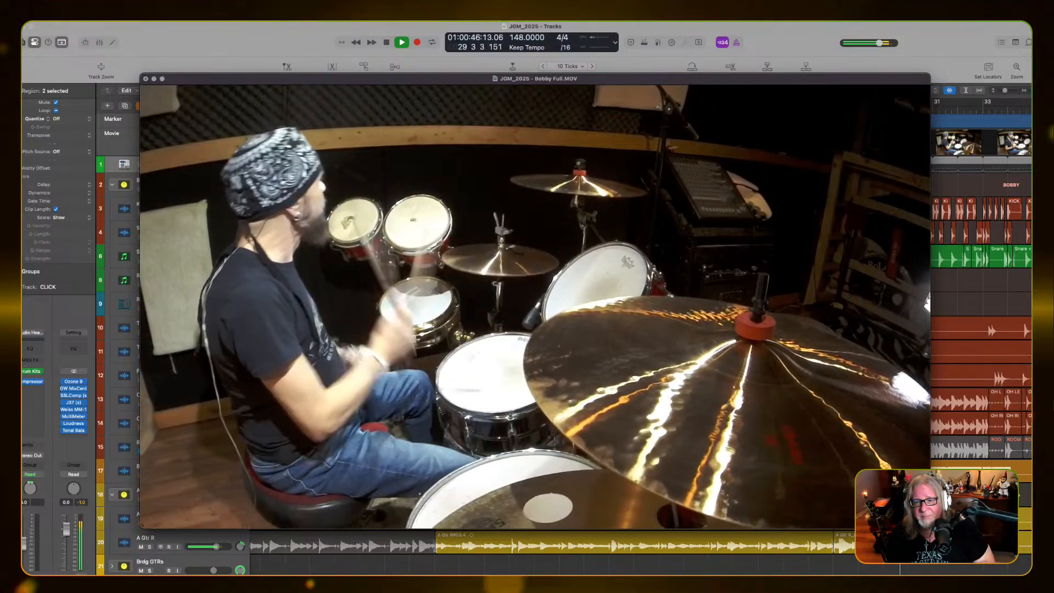
drag(929, 528, 602, 291)
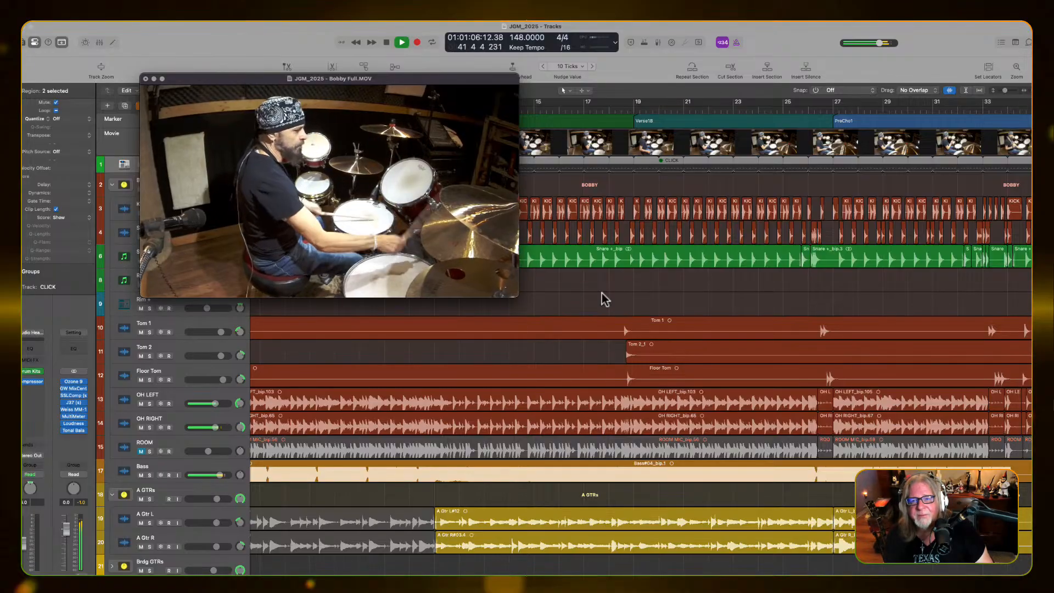
Follow the playback along the arrangement from Chorus1 through Intro2 and Verse2, checking the tracks against the drum movie
key(super+Left)
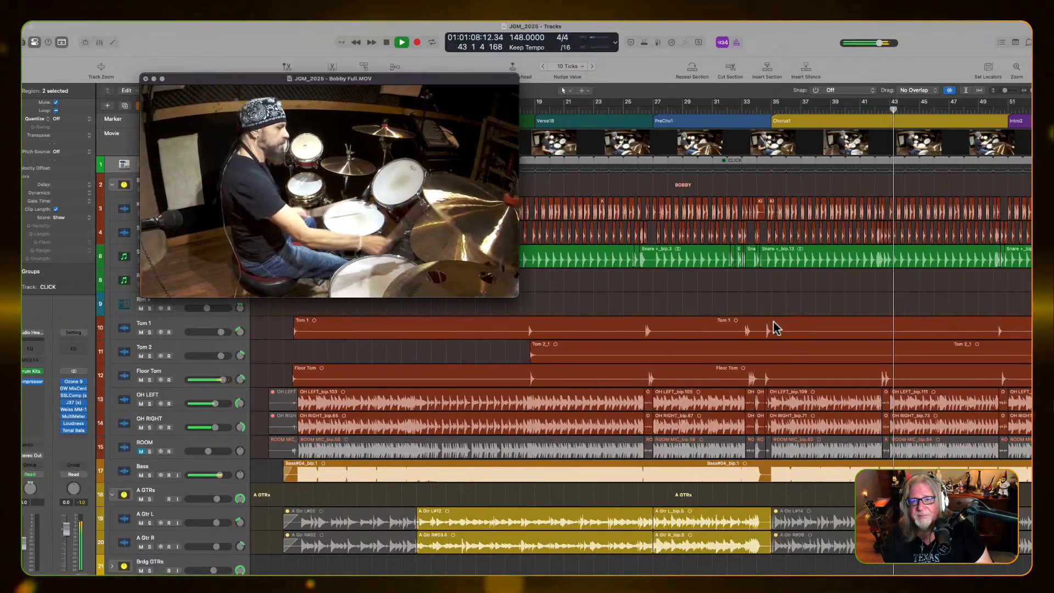
scroll(772, 321, right, 1)
scroll(773, 321, right, 5)
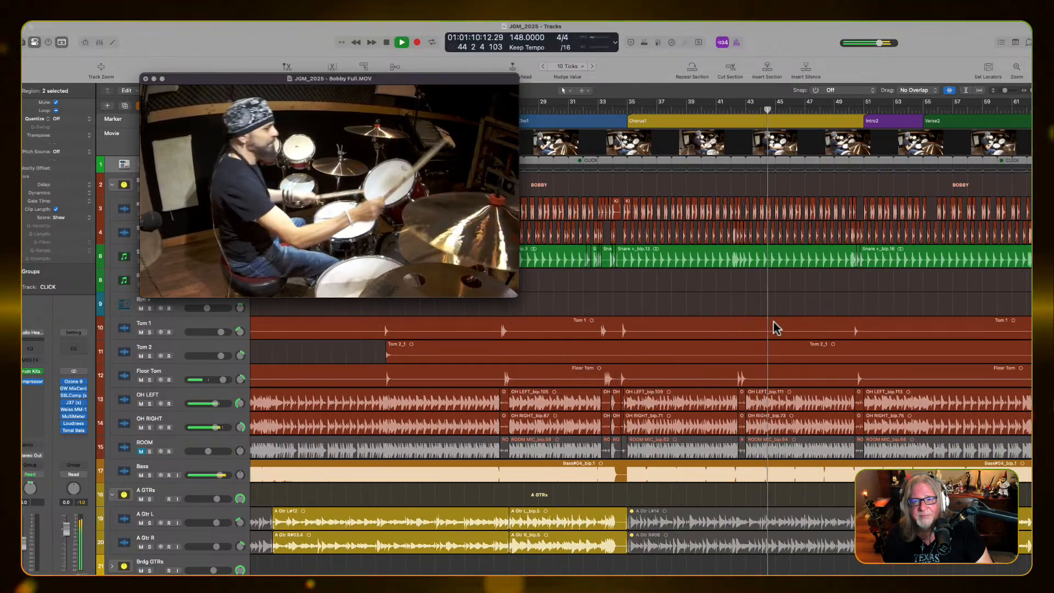
scroll(773, 321, down, 3)
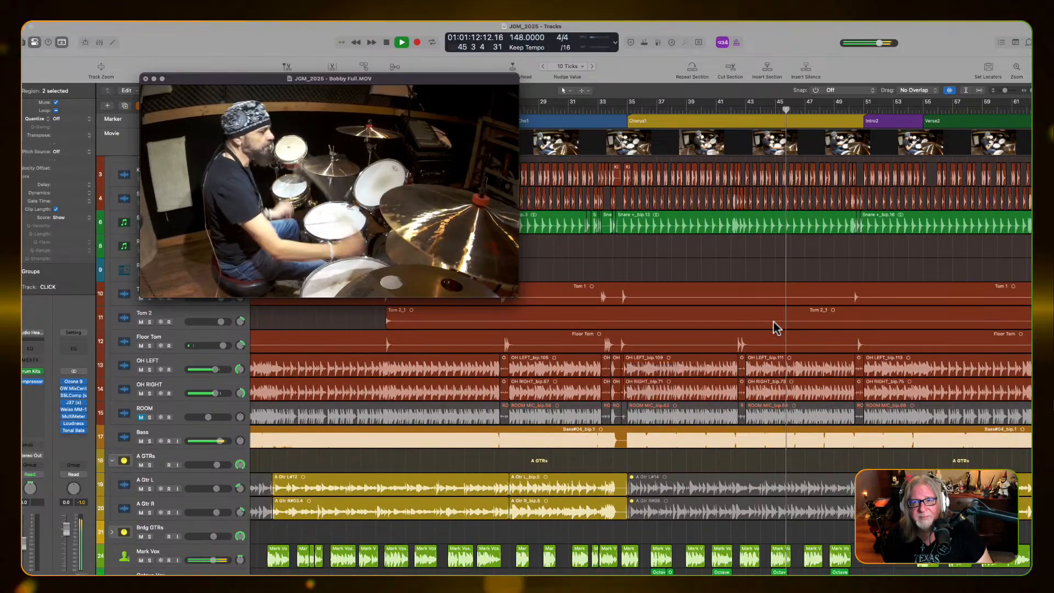
scroll(772, 321, up, 3)
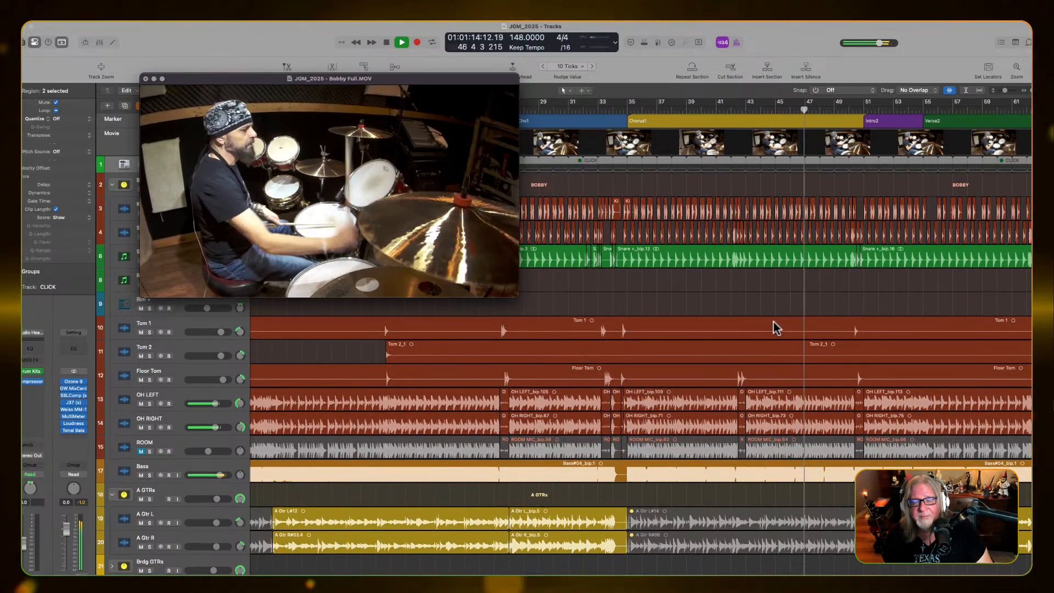
scroll(773, 327, right, 10)
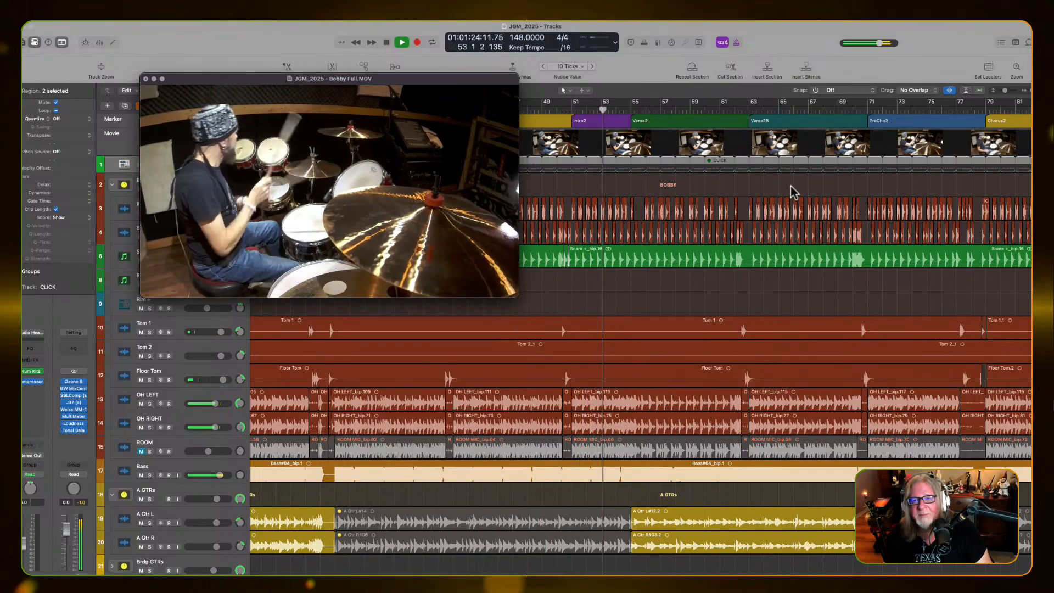
scroll(889, 232, right, 10)
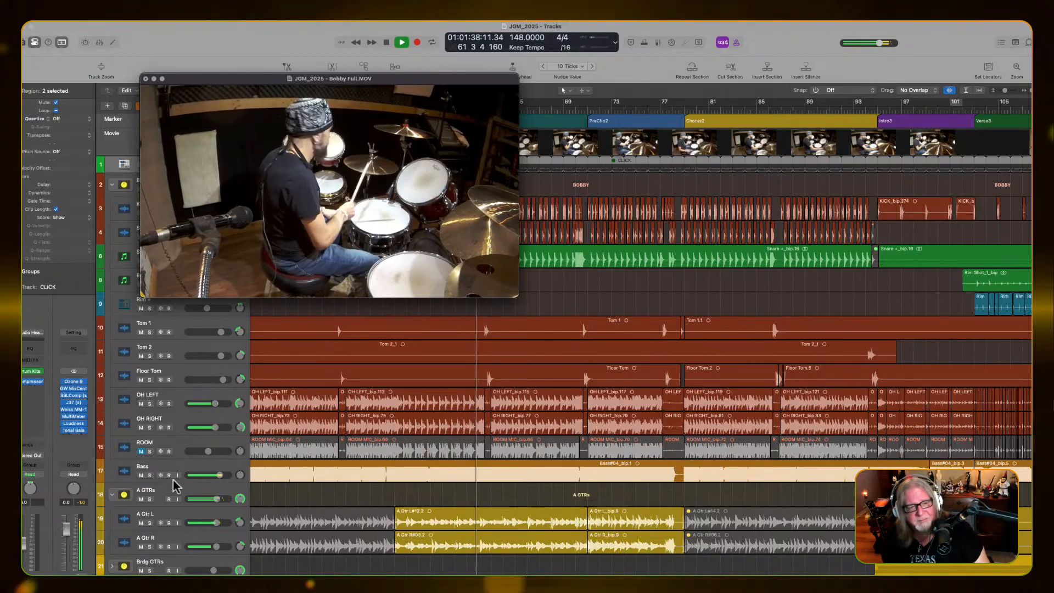
Go through the guitar and vocal tracks and briefly solo the Solo GTR track during playback
scroll(171, 492, down, 5)
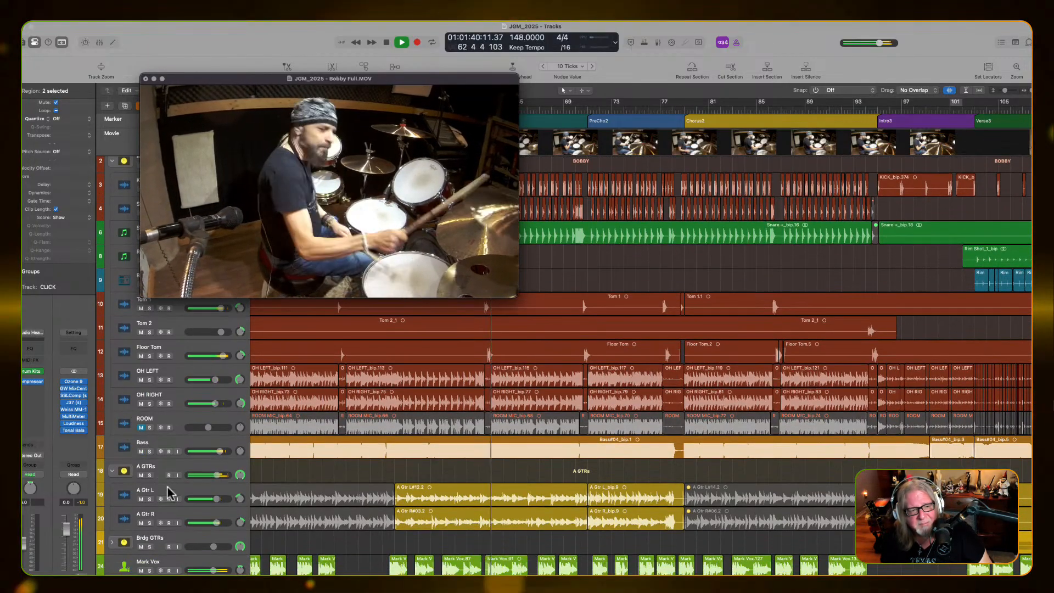
scroll(171, 493, down, 1)
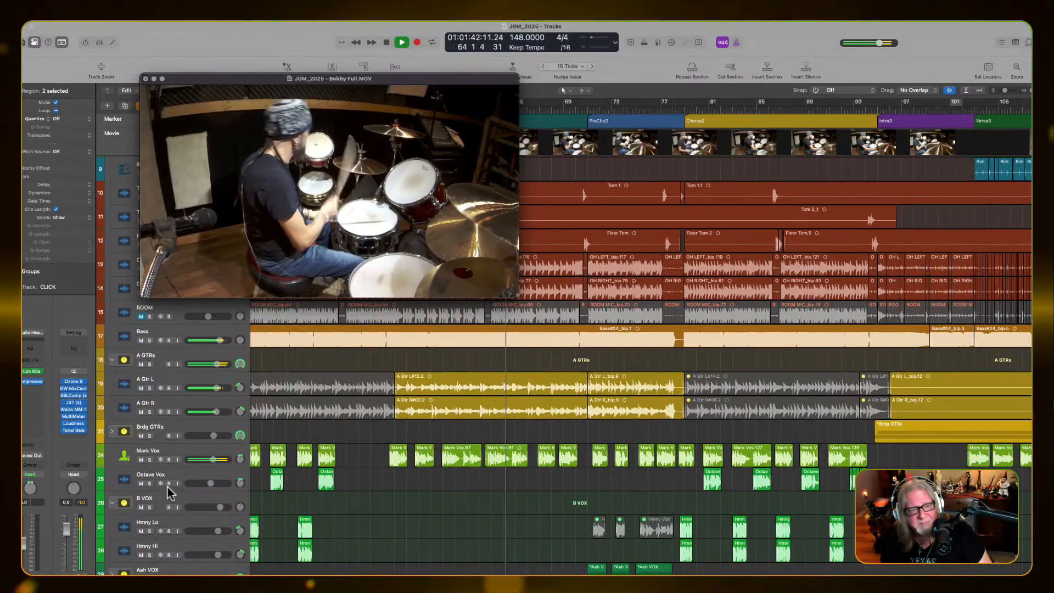
scroll(171, 492, down, 1)
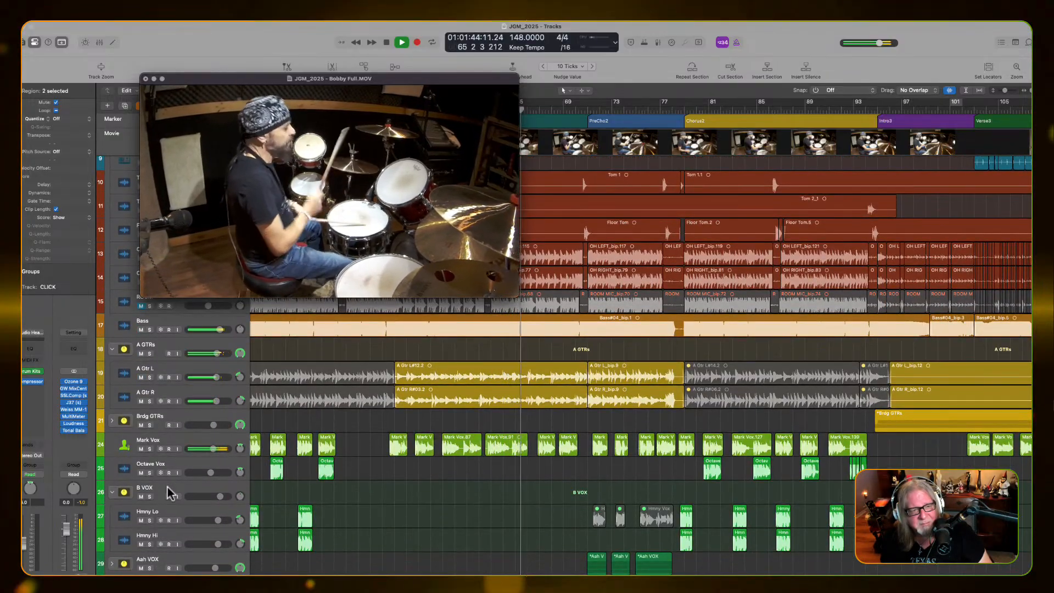
scroll(171, 492, down, 2)
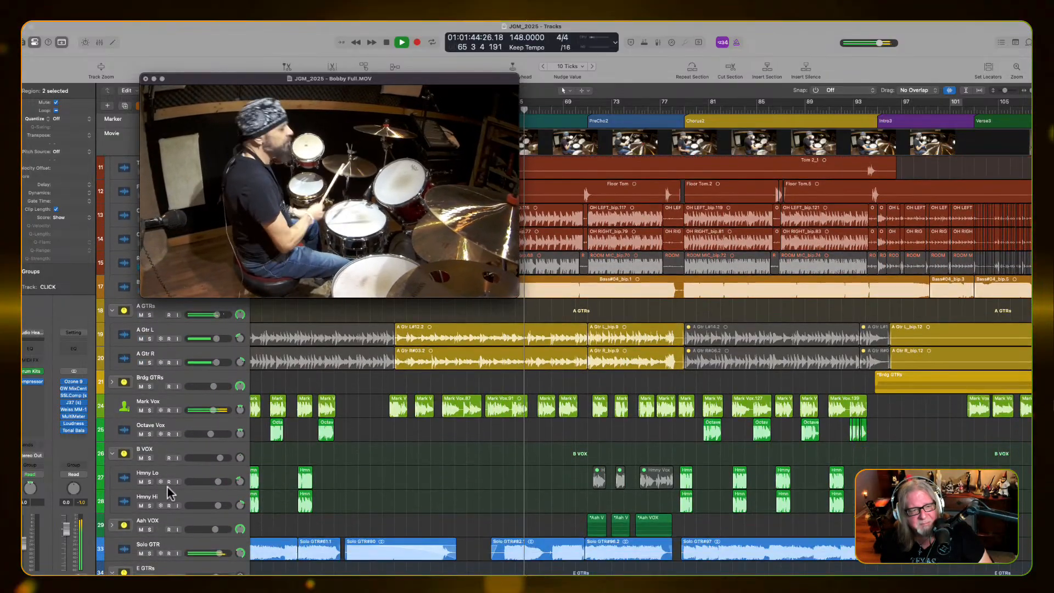
click(149, 552)
click(149, 553)
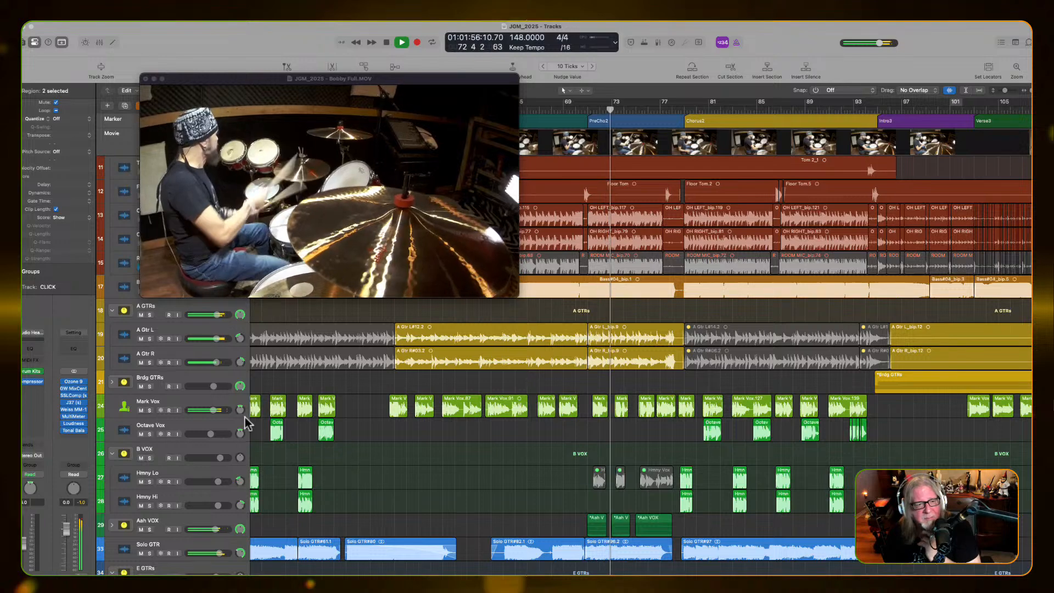
scroll(416, 489, up, 3)
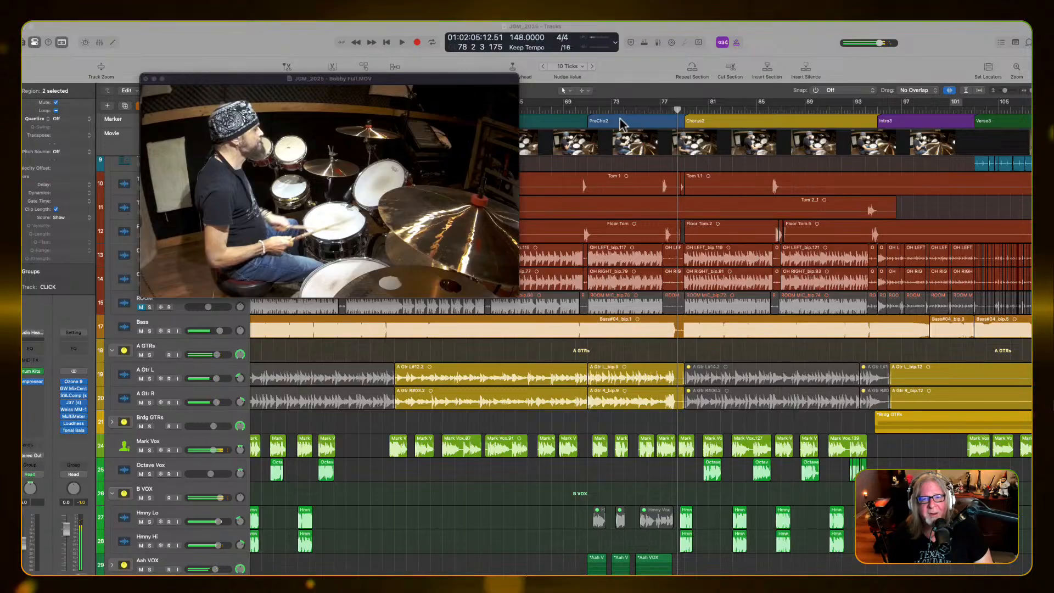
Play from bar 70 just before PreCho2 into Chorus2, stop, and resume playback just before Intro3
click(588, 110)
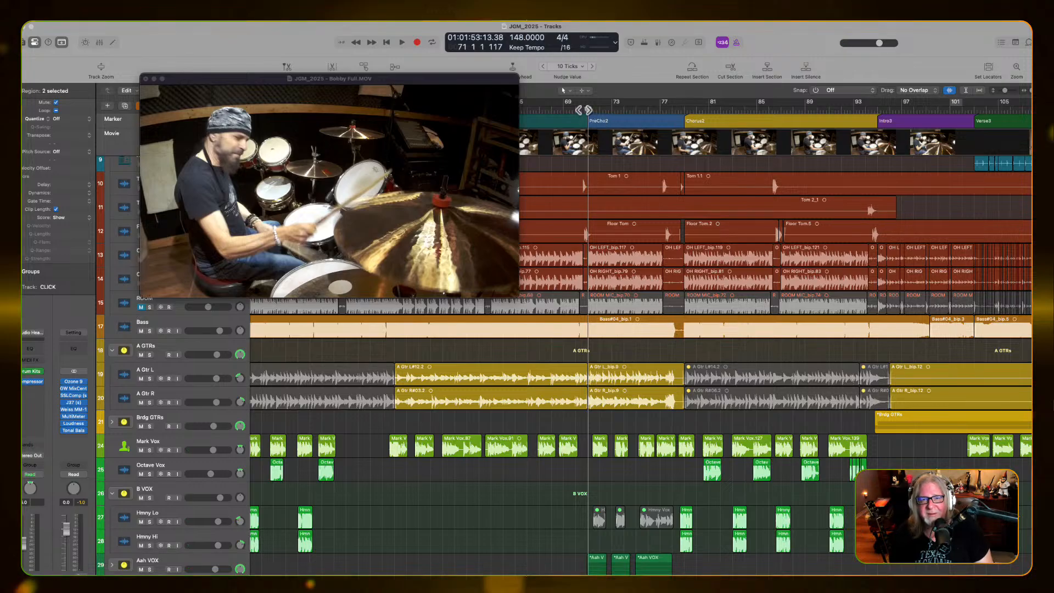
click(580, 111)
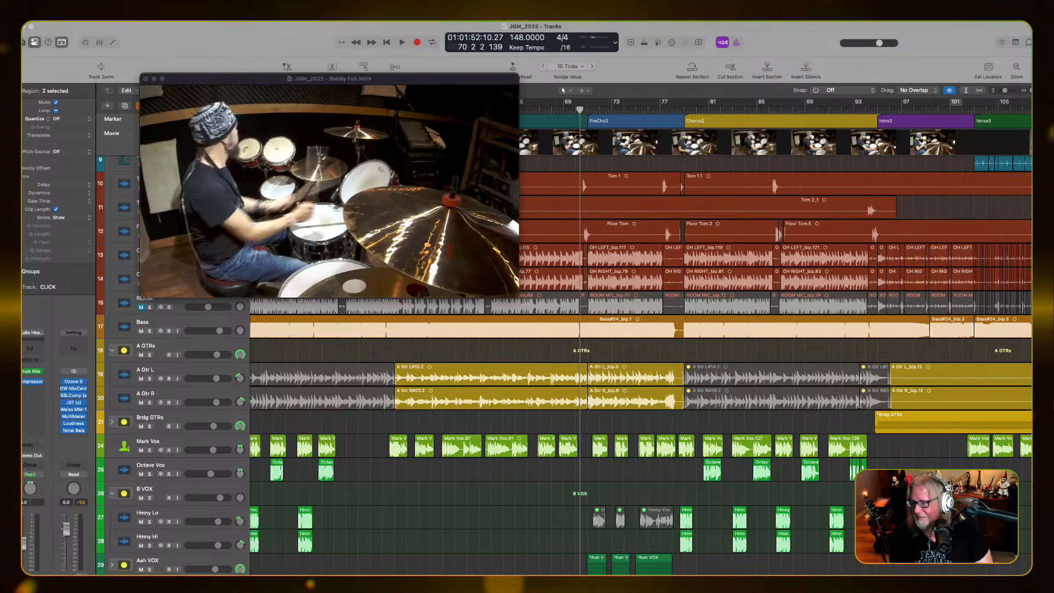
key(space)
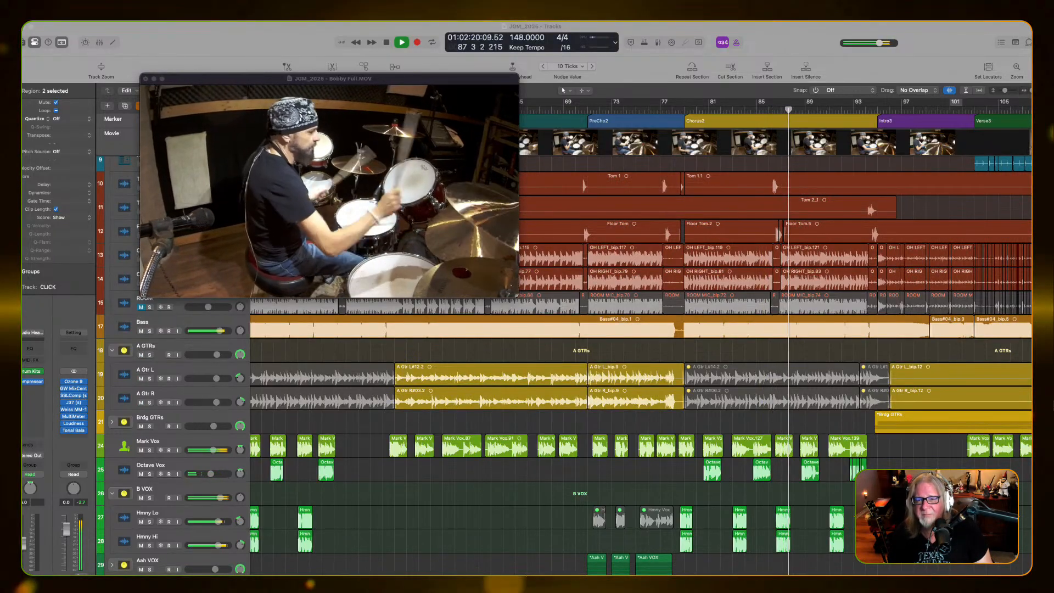
key(space)
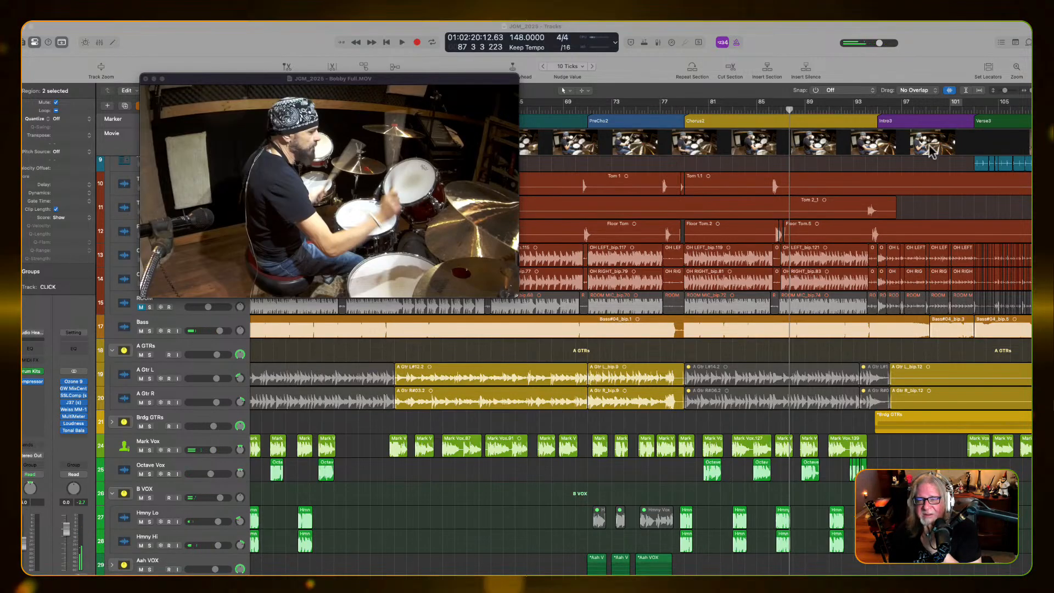
click(872, 108)
key(space)
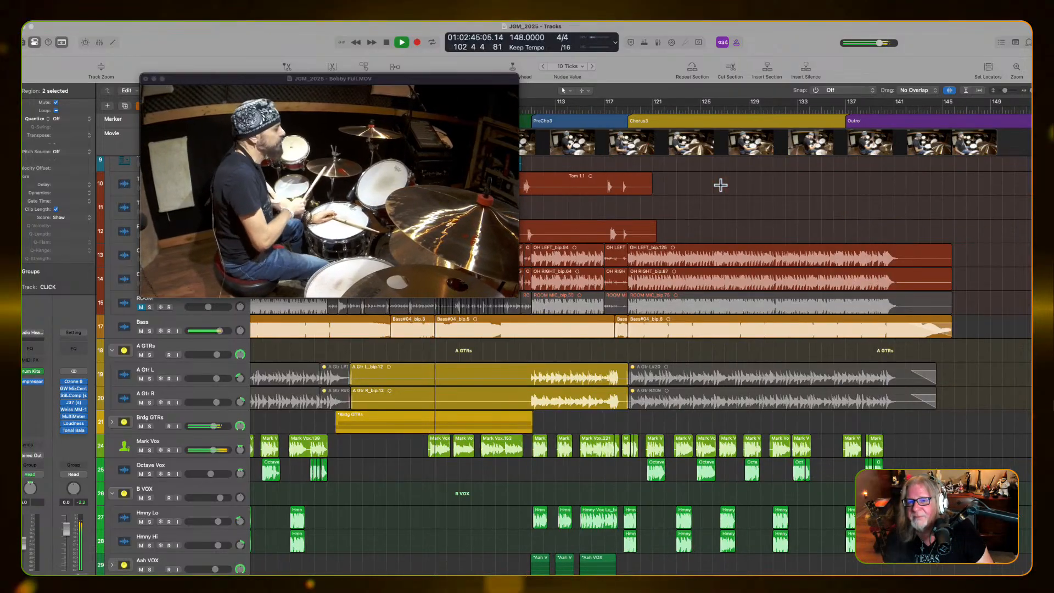
Move the drum movie window clear of the timeline and shrink it to about two thirds of its size
mouse_move(288, 90)
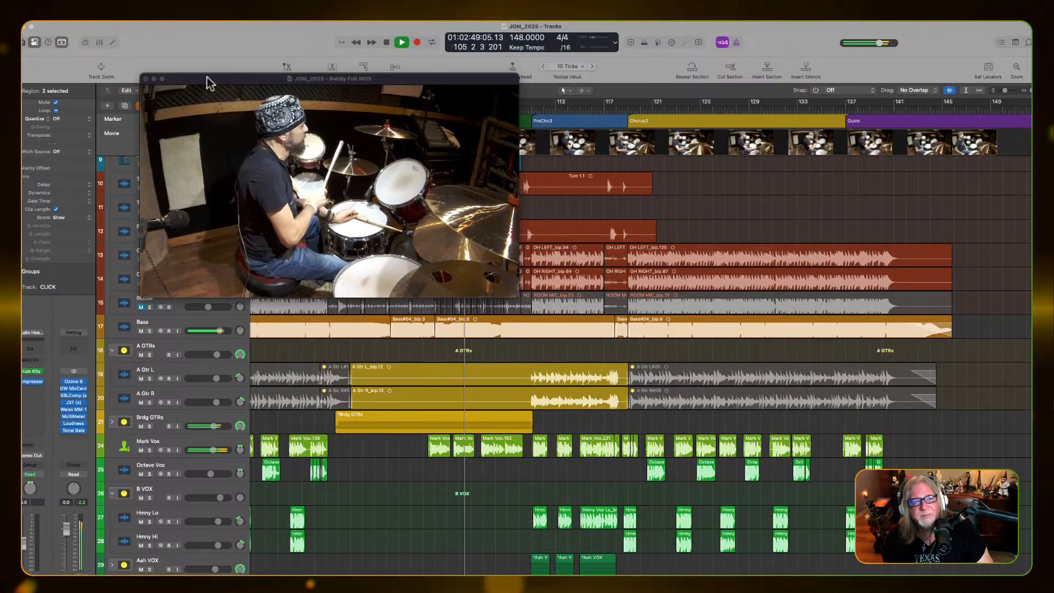
drag(207, 78, 98, 35)
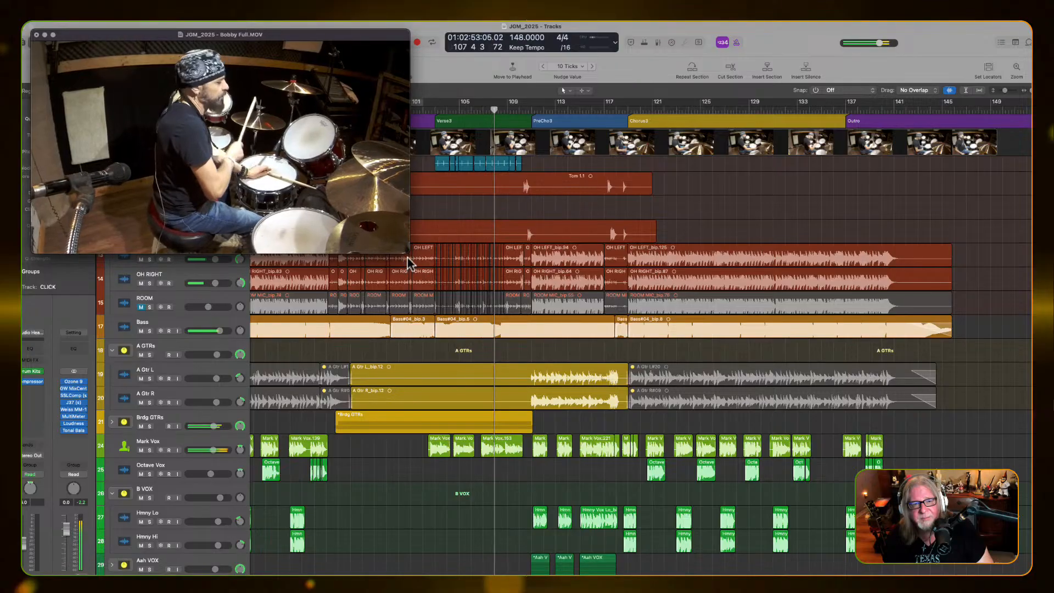
drag(406, 252, 296, 182)
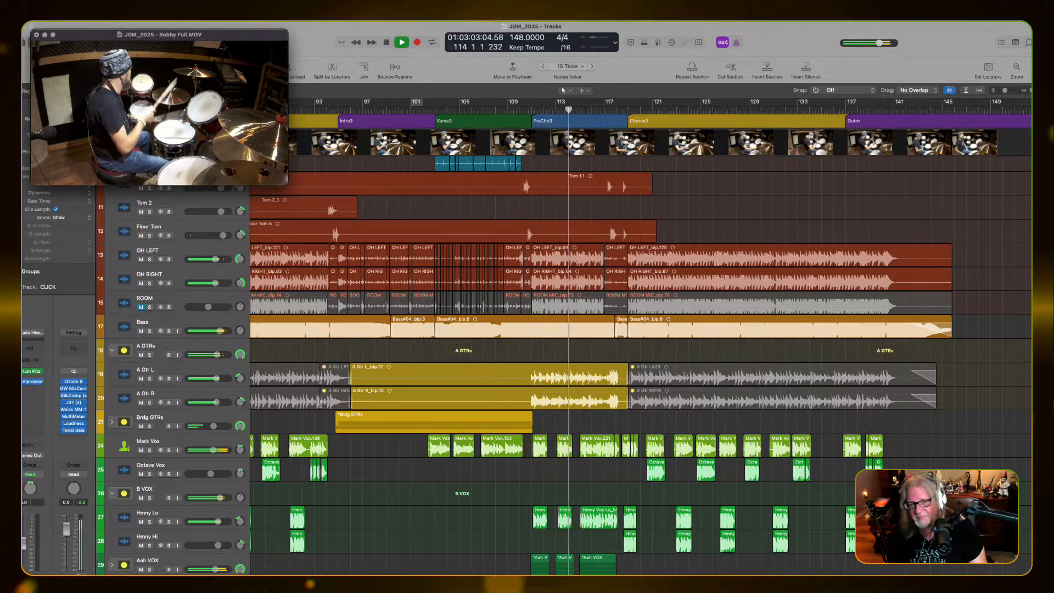
Show the Smart Controls for the CLICK track and stop playback
key(b)
key(space)
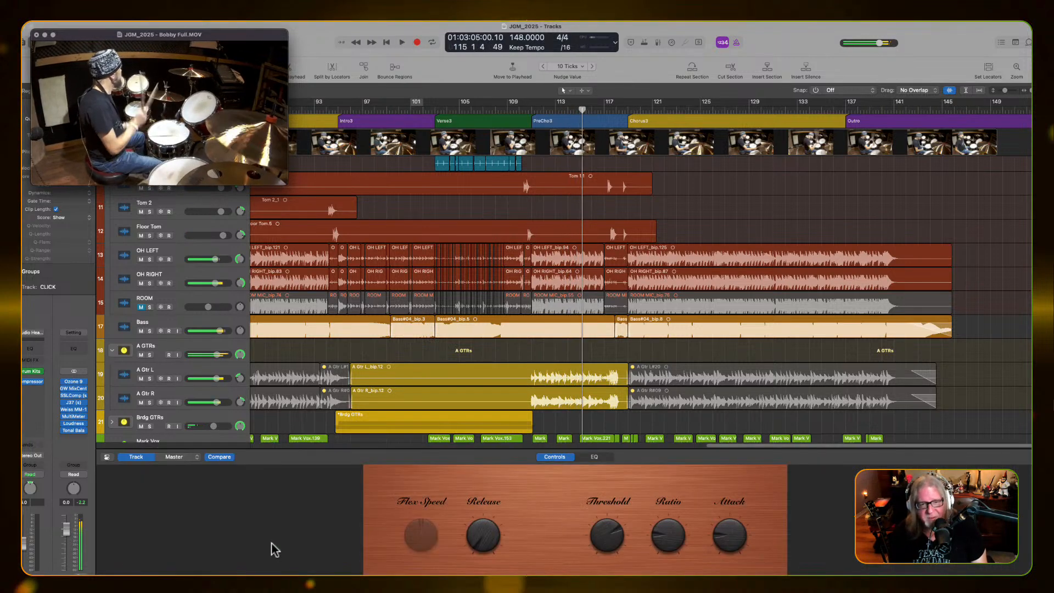
Hide the Smart Controls and play the soloed vocal tracks from just before PreCho3 through Chorus3 before clearing the solo
key(b)
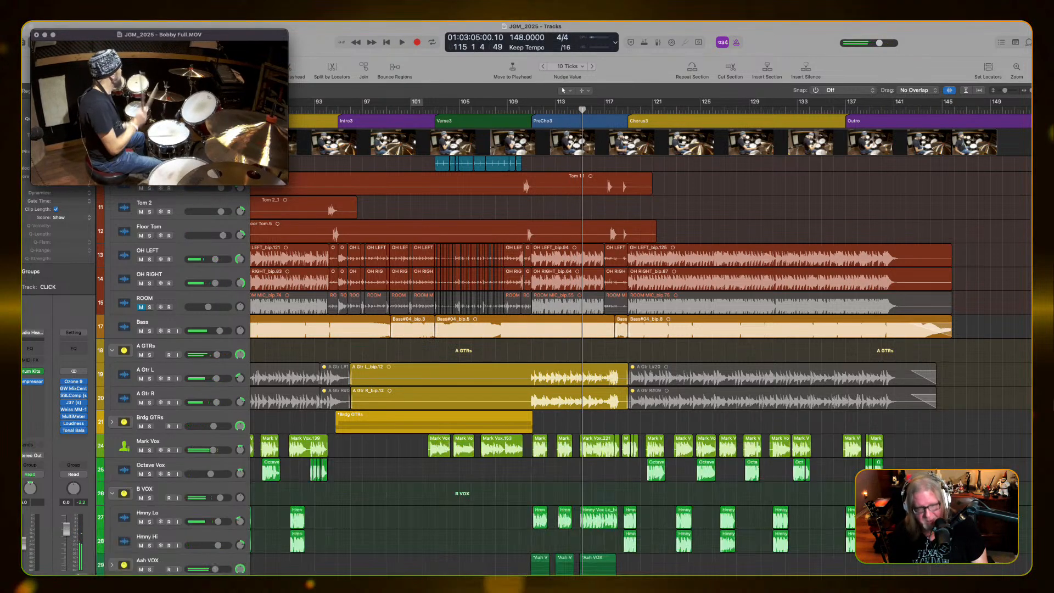
click(530, 516)
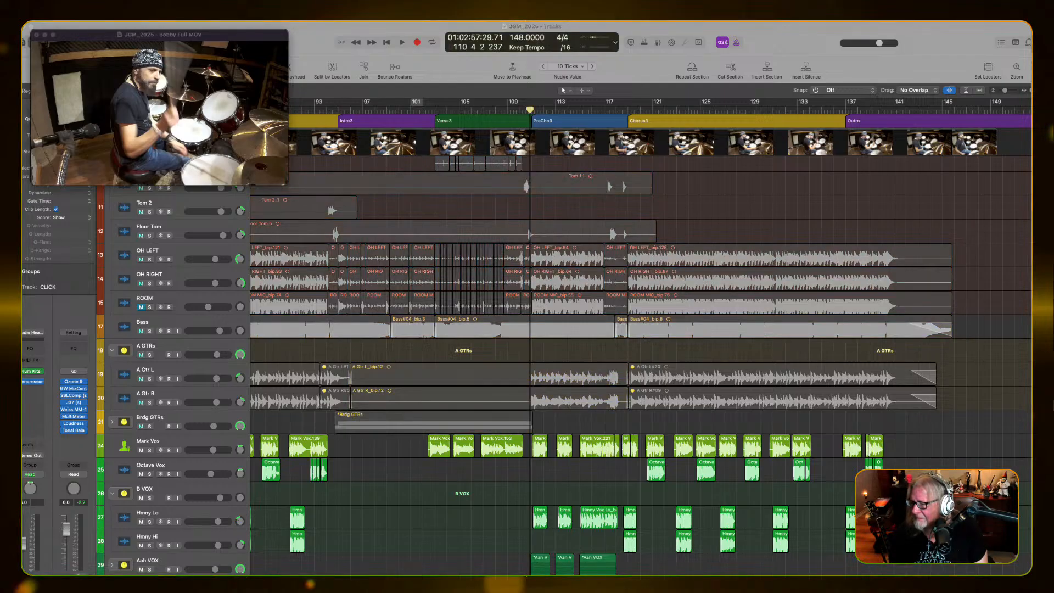
key(space)
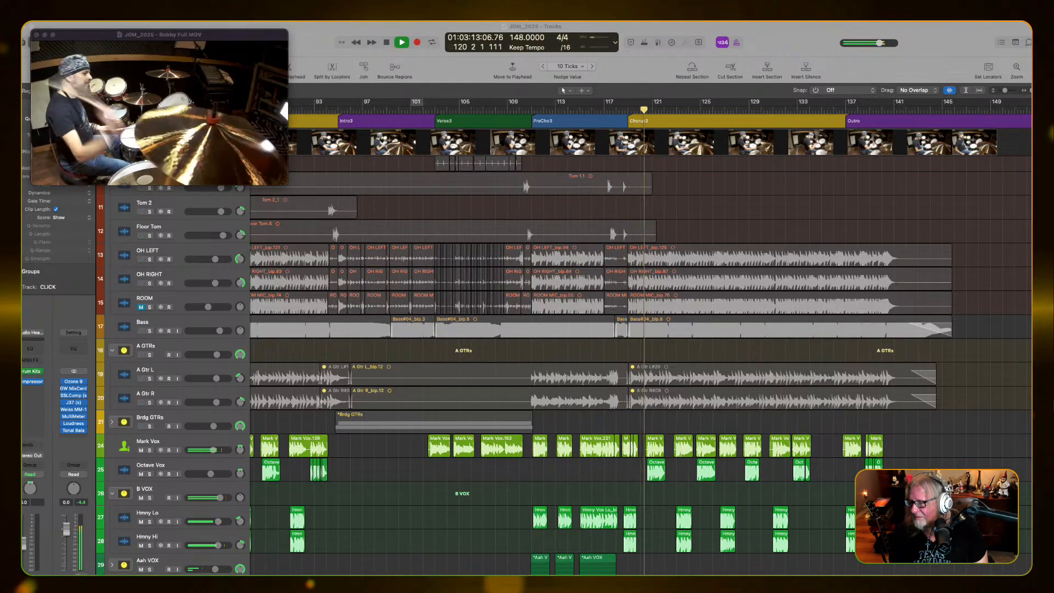
key(s)
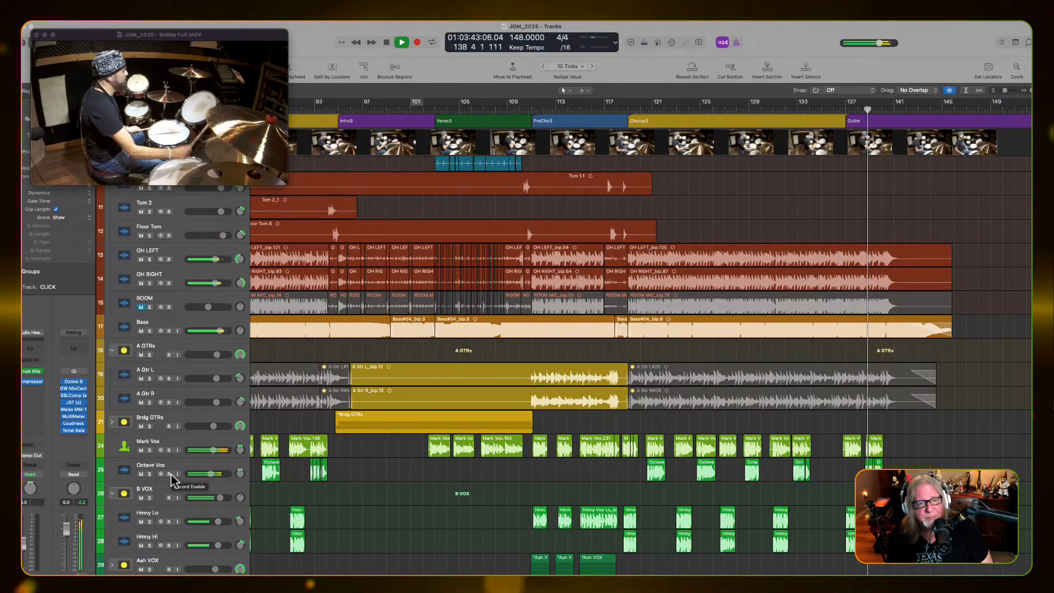
Briefly solo the E GTRs stack during the Outro, checking Solo GTR's solo as well, and stop playback
scroll(170, 475, down, 5)
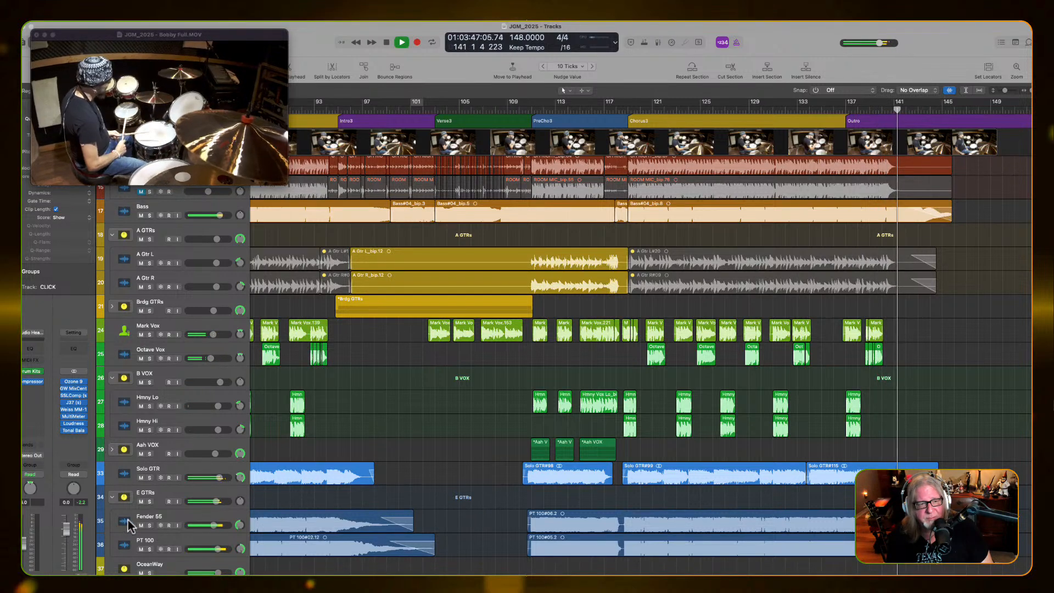
click(149, 501)
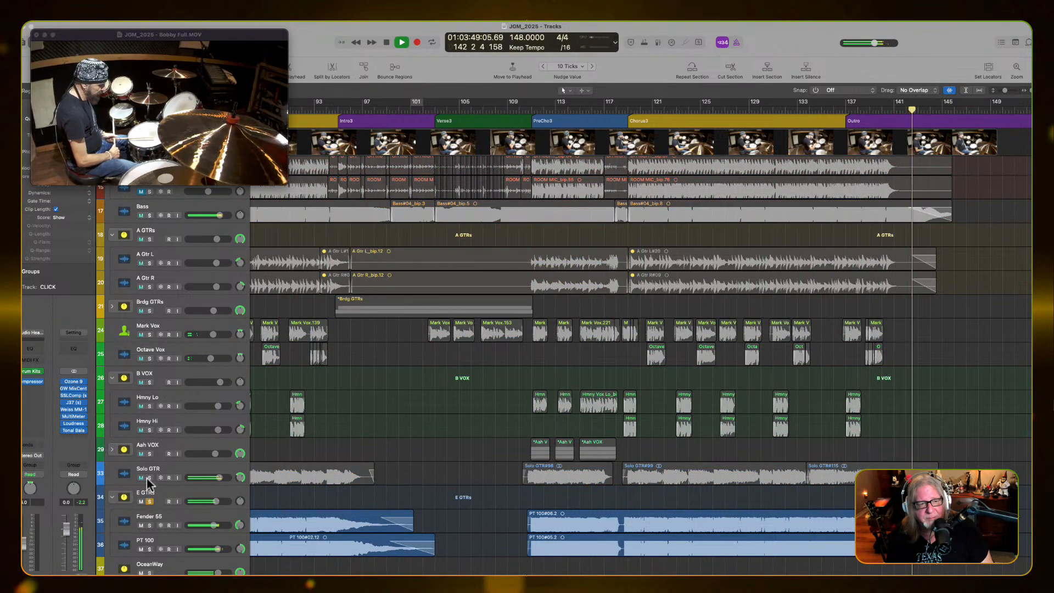
click(148, 477)
click(148, 476)
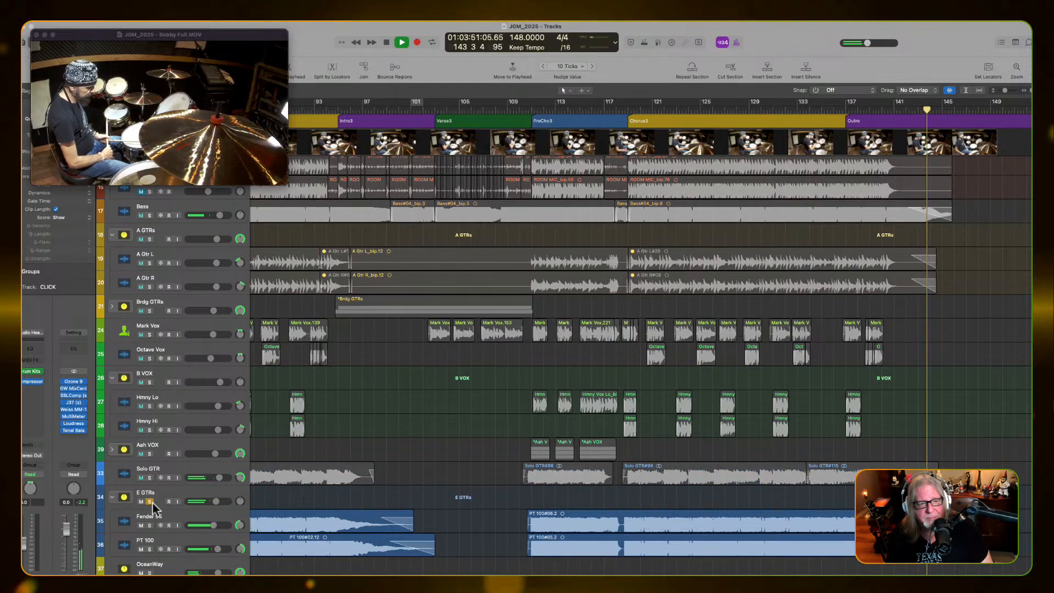
click(149, 502)
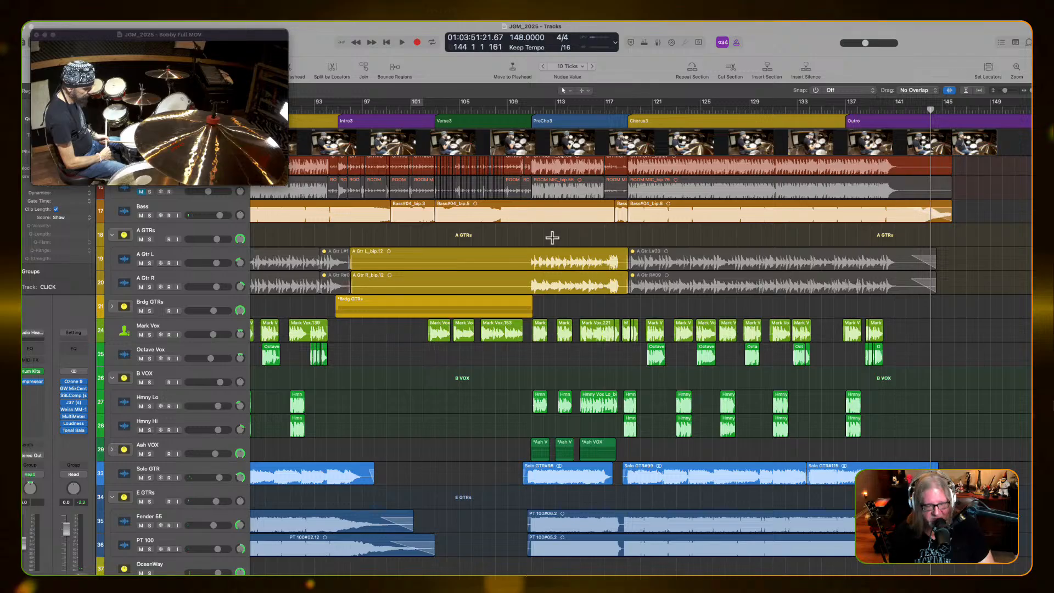
Fit the whole song in the timeline, look through the tracks, and close the drum movie window
key(z)
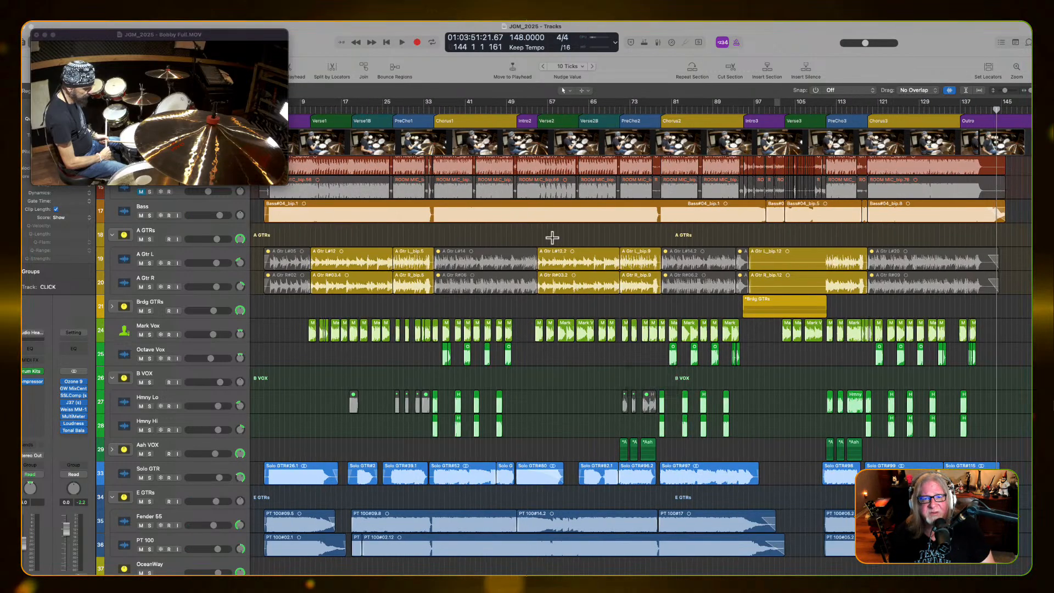
scroll(552, 237, up, 8)
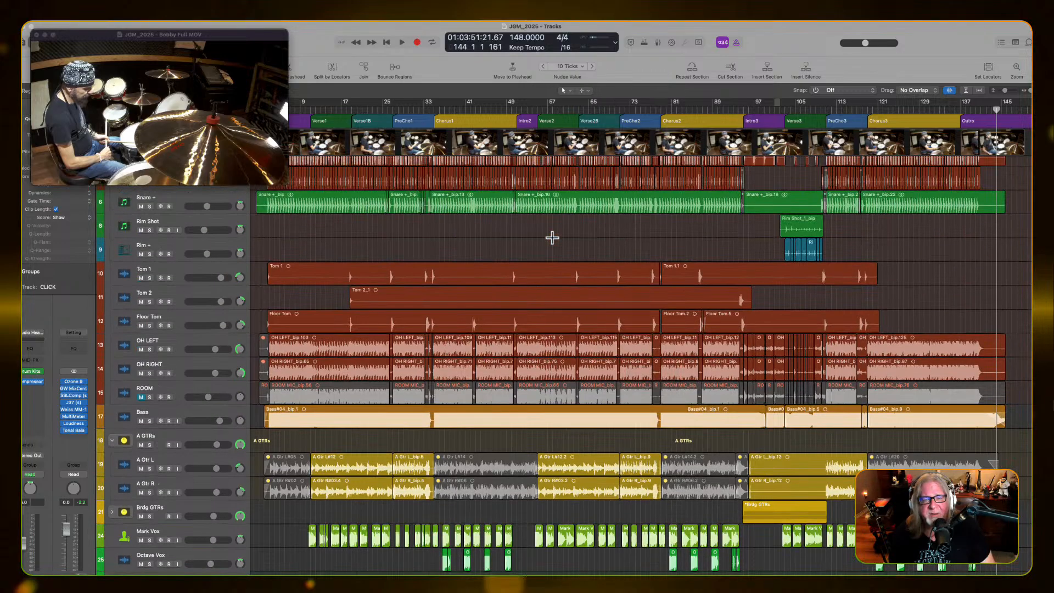
scroll(552, 237, up, 1)
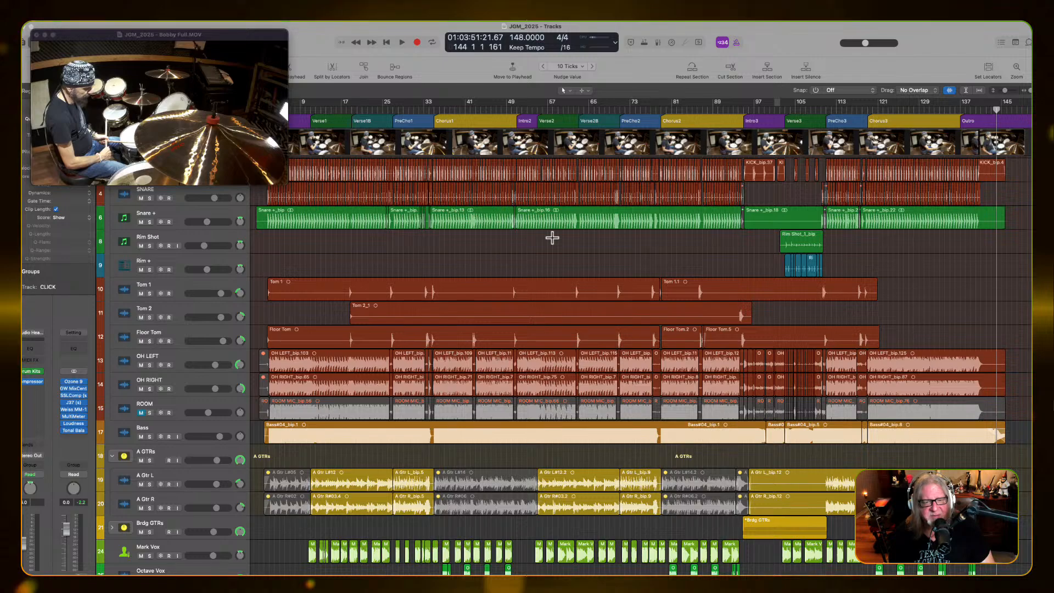
scroll(552, 237, down, 10)
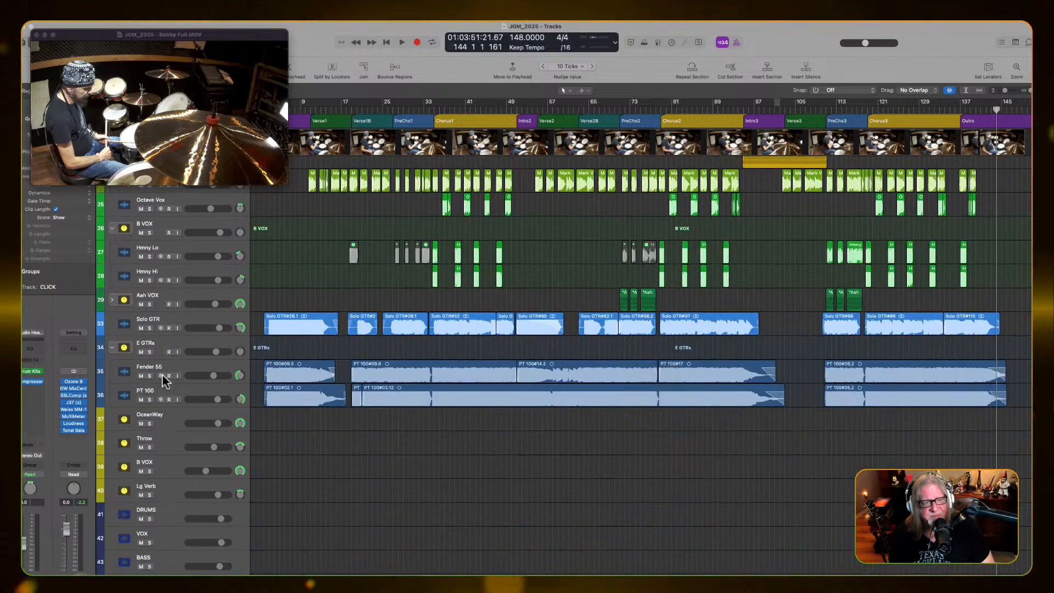
click(36, 35)
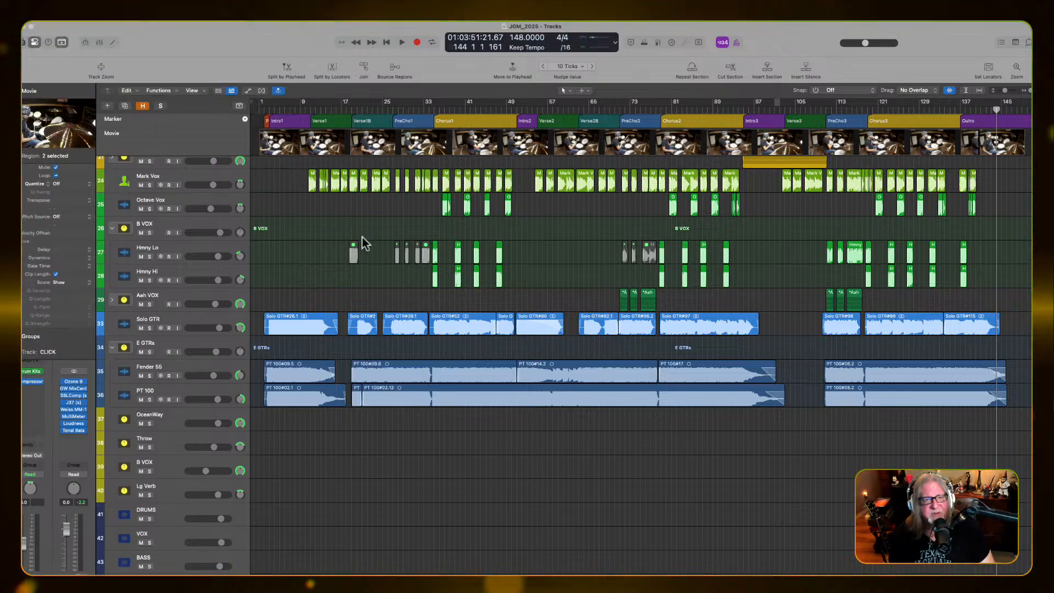
Solo the PT 100 and Fender 55 tracks with the playhead at the start of Verse1B, and select PT 100
click(351, 110)
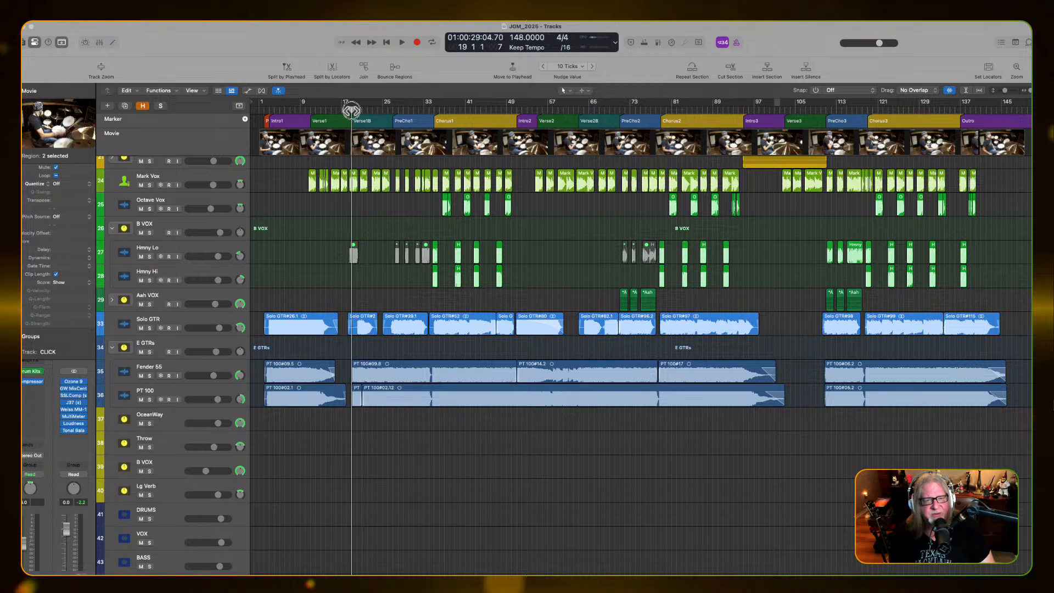
click(148, 398)
click(149, 376)
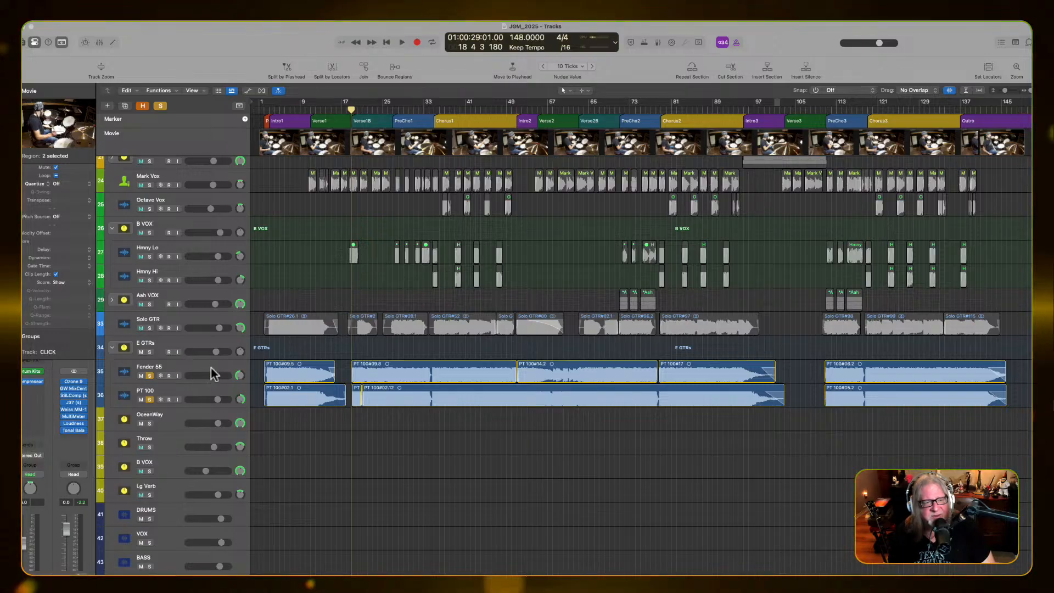
click(198, 394)
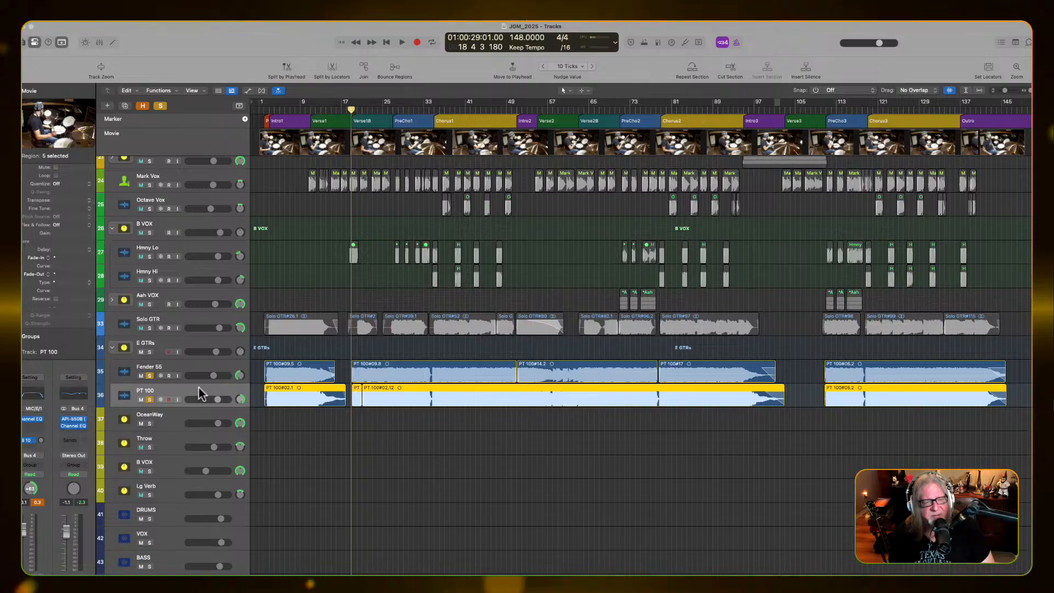
Play the soloed guitars from bar 2 and again from just before Verse2, with waveform zoom turned off
click(270, 109)
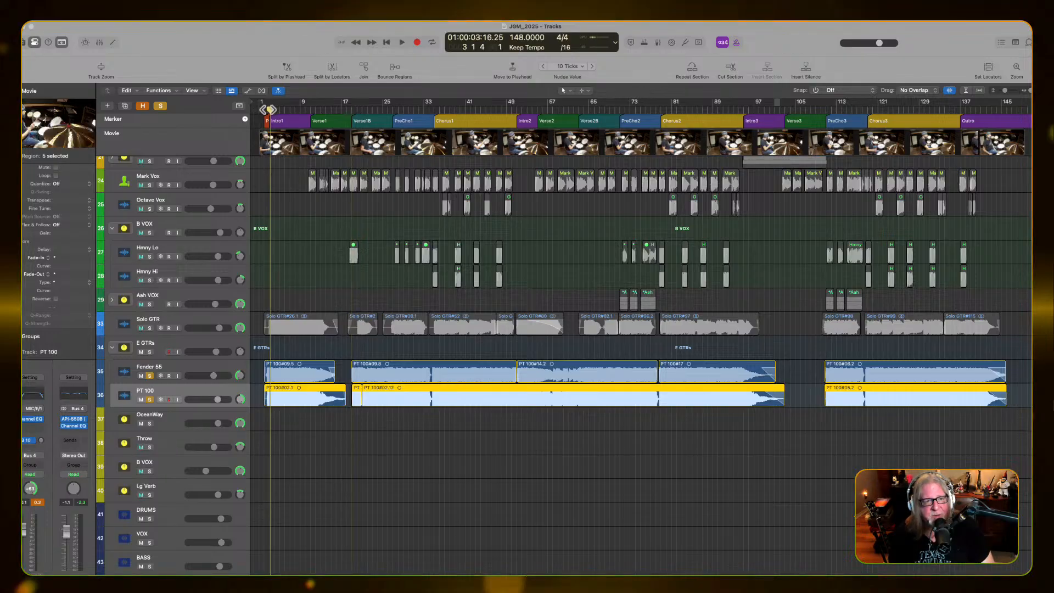
click(267, 108)
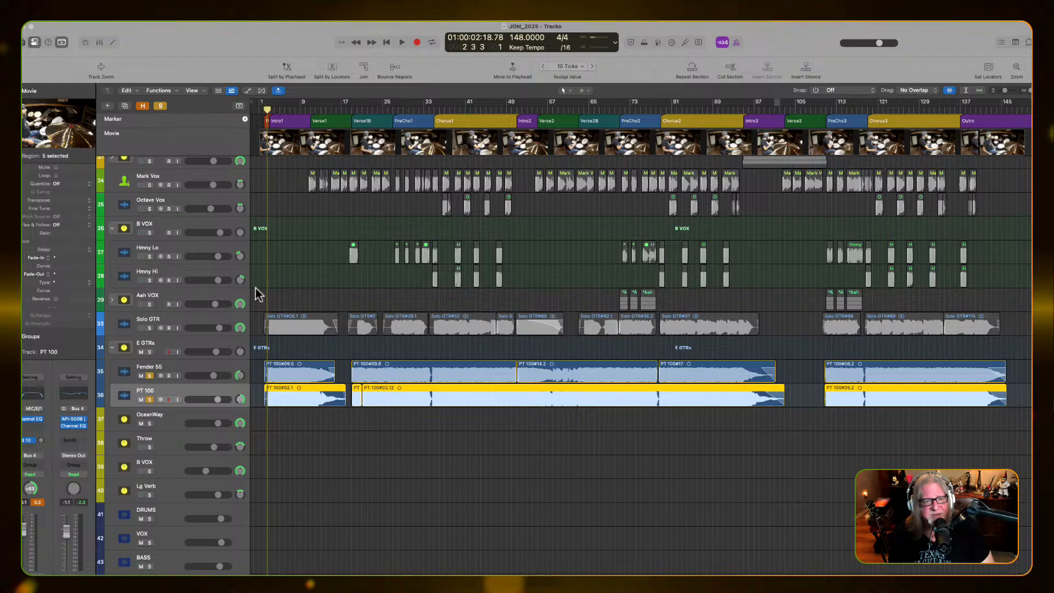
key(space)
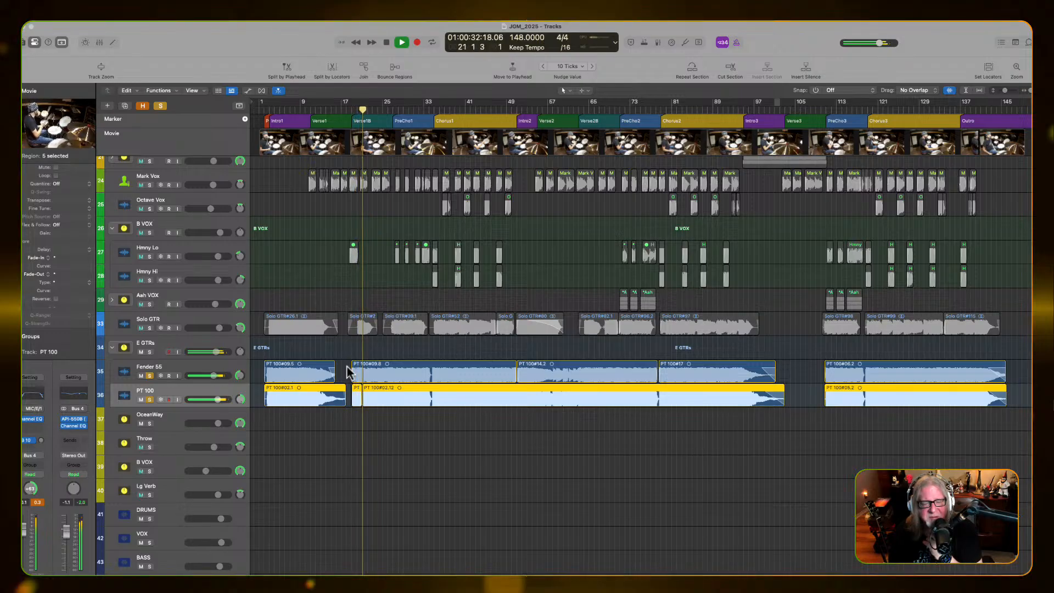
click(533, 109)
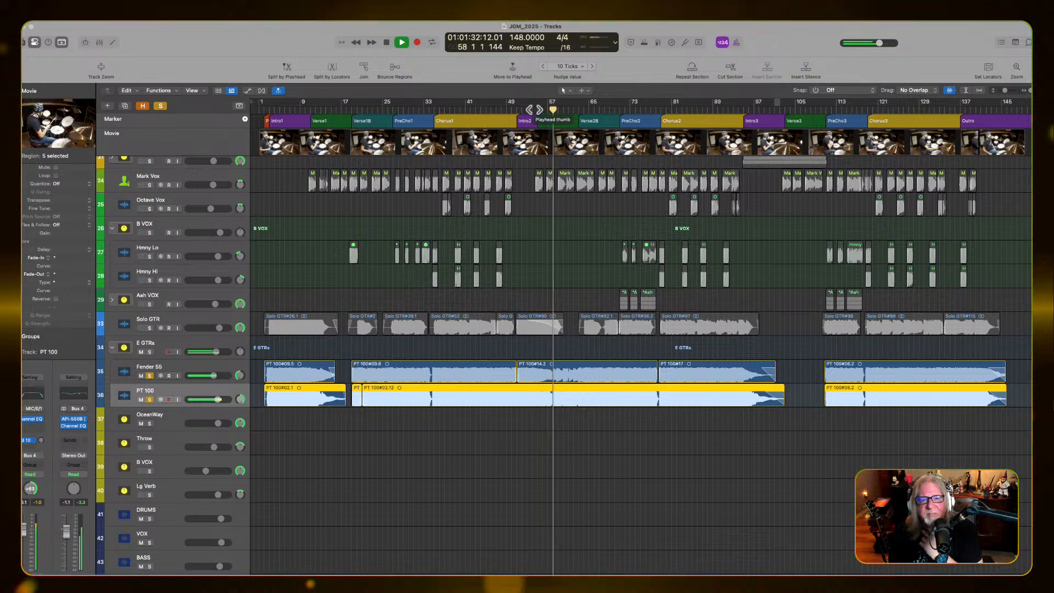
click(949, 90)
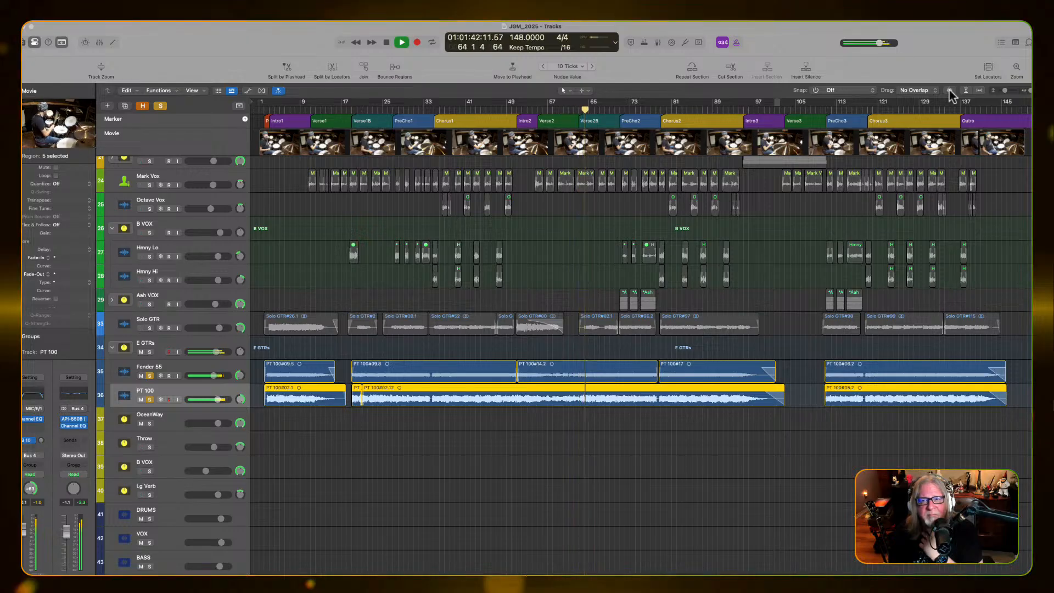
Switch the solo from the PT 100 and Fender 55 tracks to Solo GTR and replay from the beginning of Verse2B
click(149, 328)
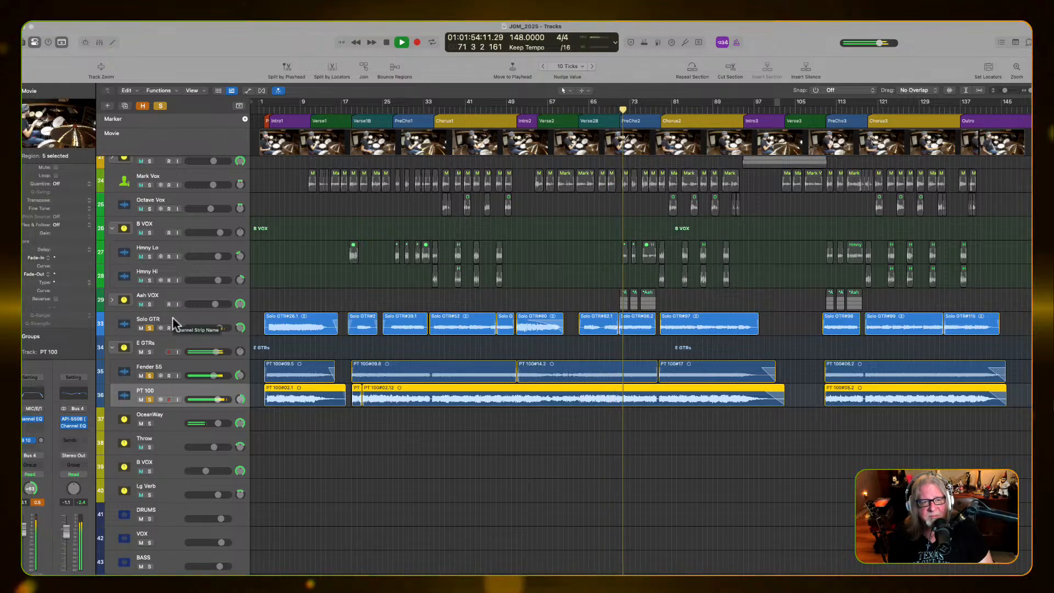
click(149, 399)
click(149, 375)
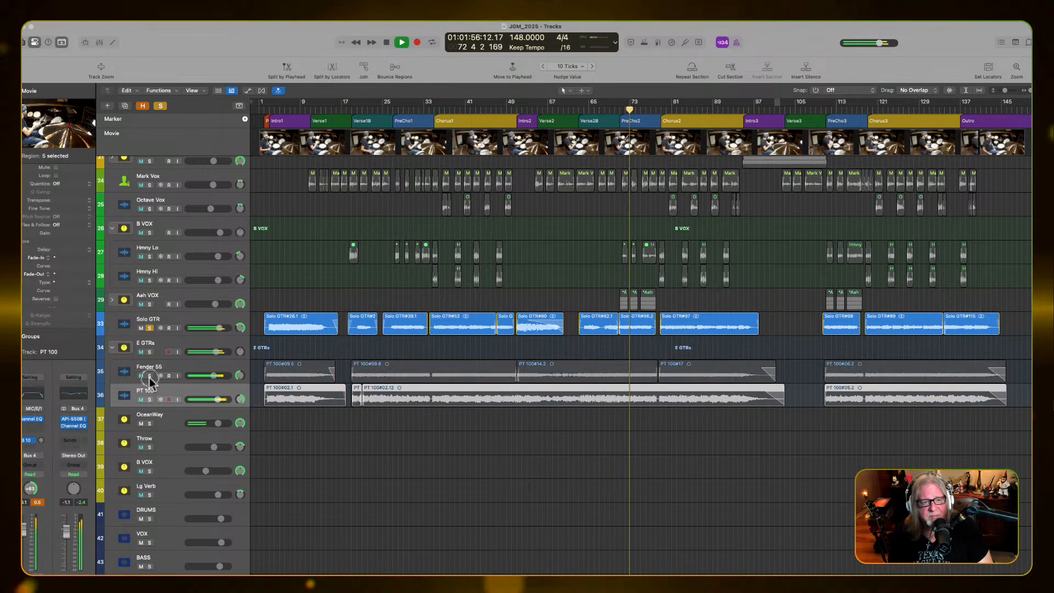
click(589, 111)
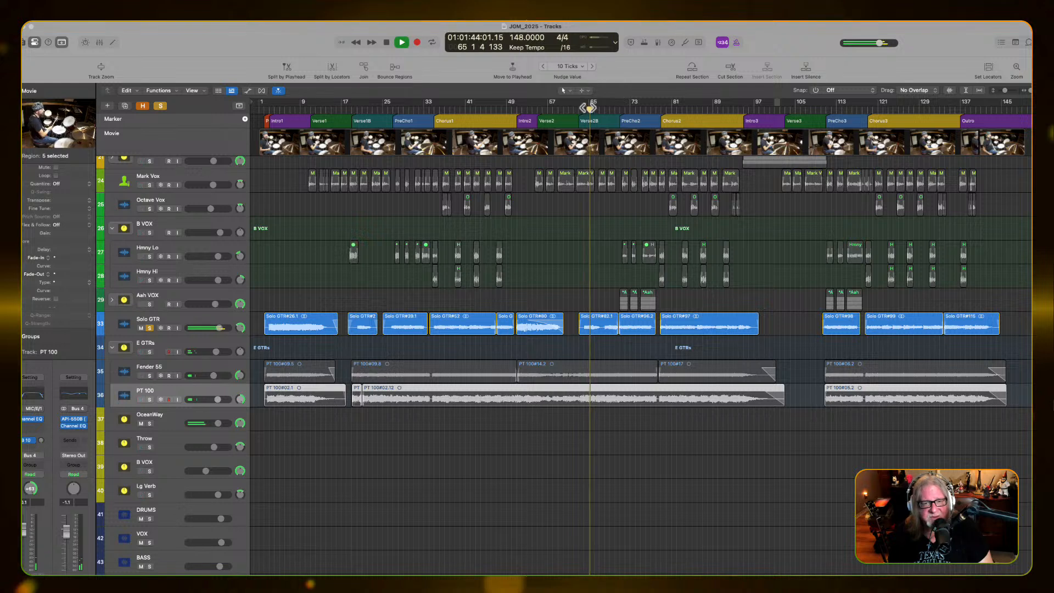
click(581, 109)
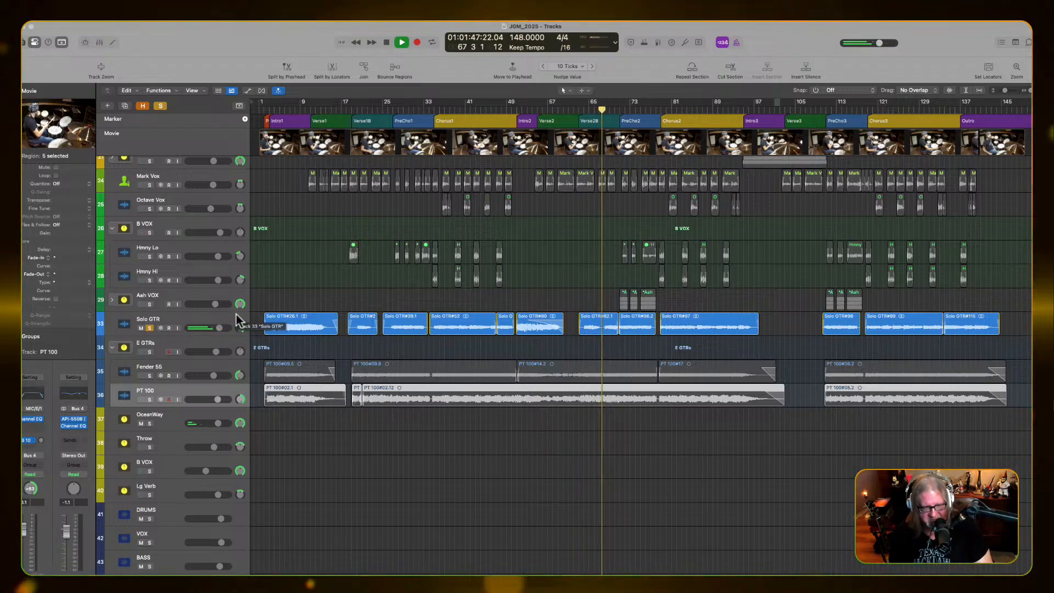
Show the Mixer and examine the Channel EQ on the Solo GTR channel during playback, finishing with playback stopped
key(2)
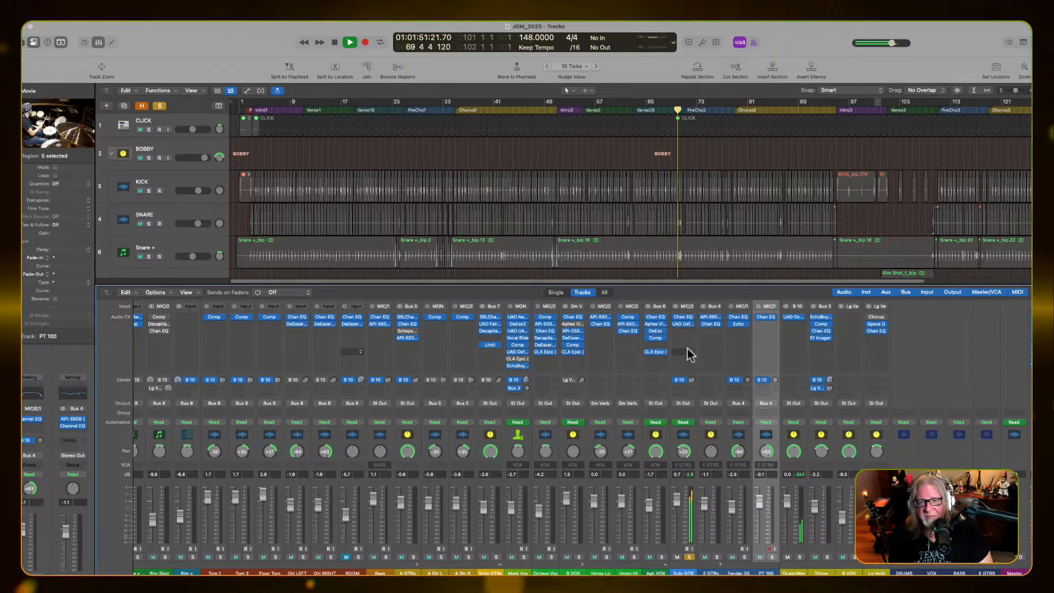
click(683, 316)
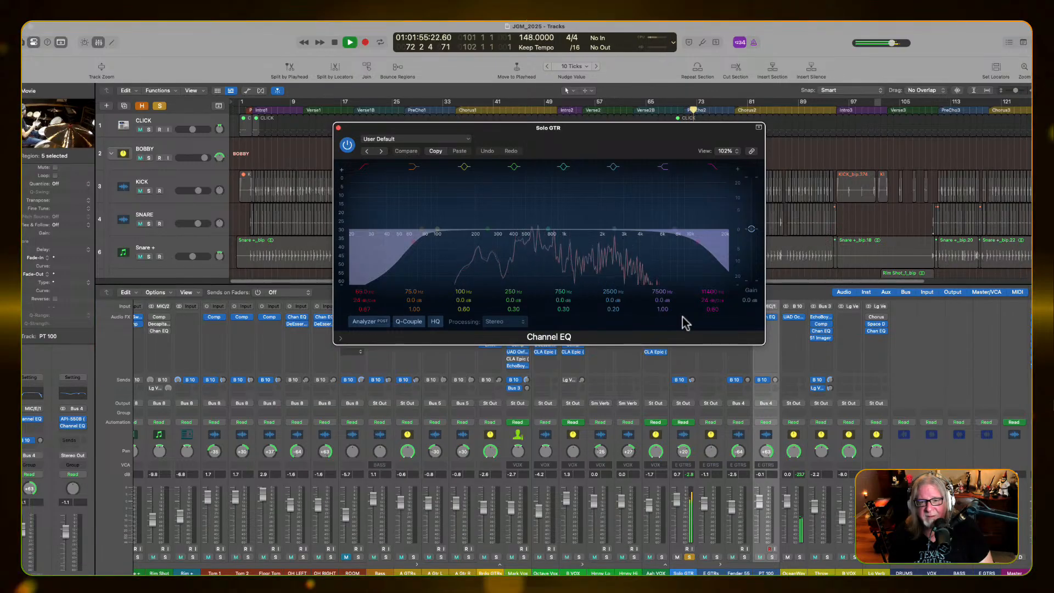
mouse_move(549, 229)
mouse_down()
mouse_move(533, 243)
mouse_move(544, 228)
mouse_up()
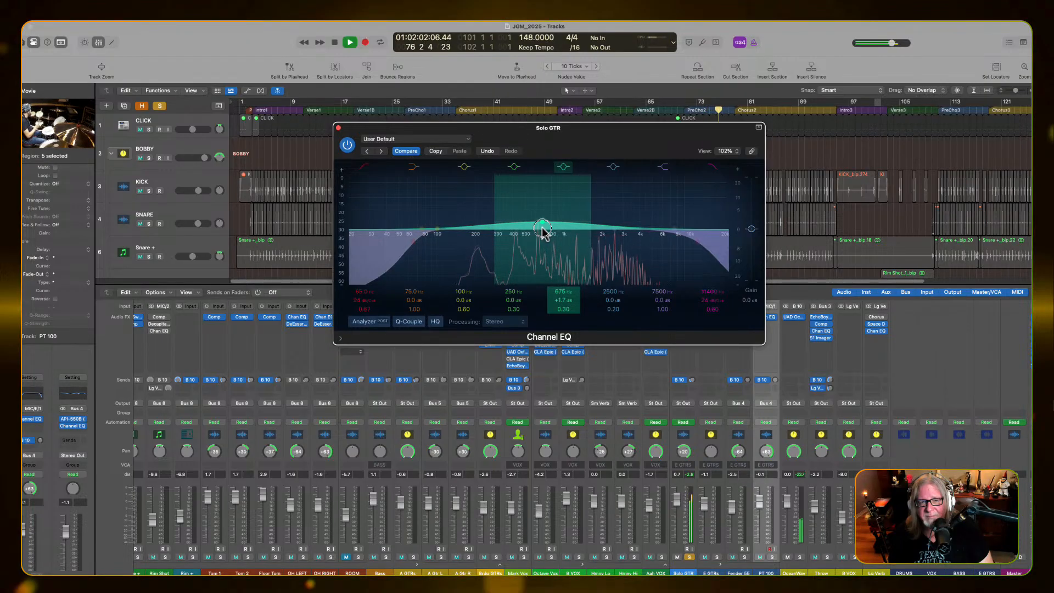
click(338, 127)
key(space)
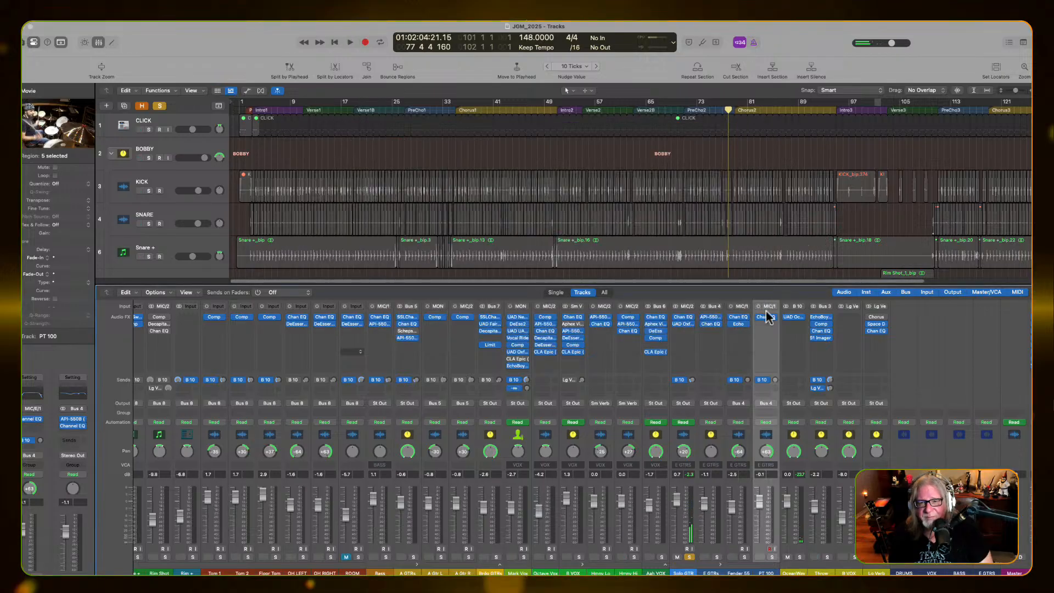
click(763, 324)
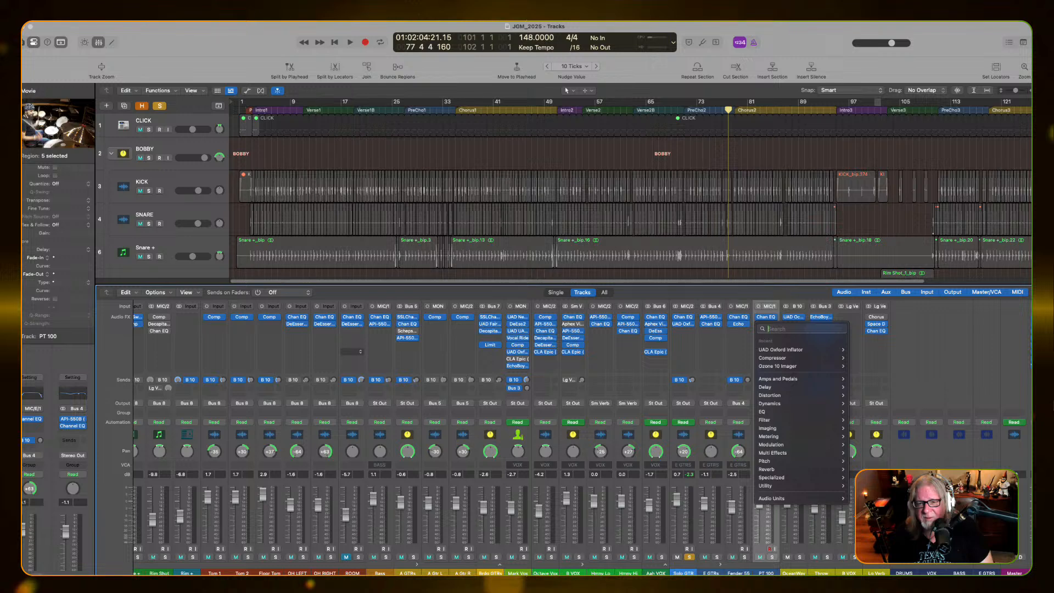
mouse_move(805, 497)
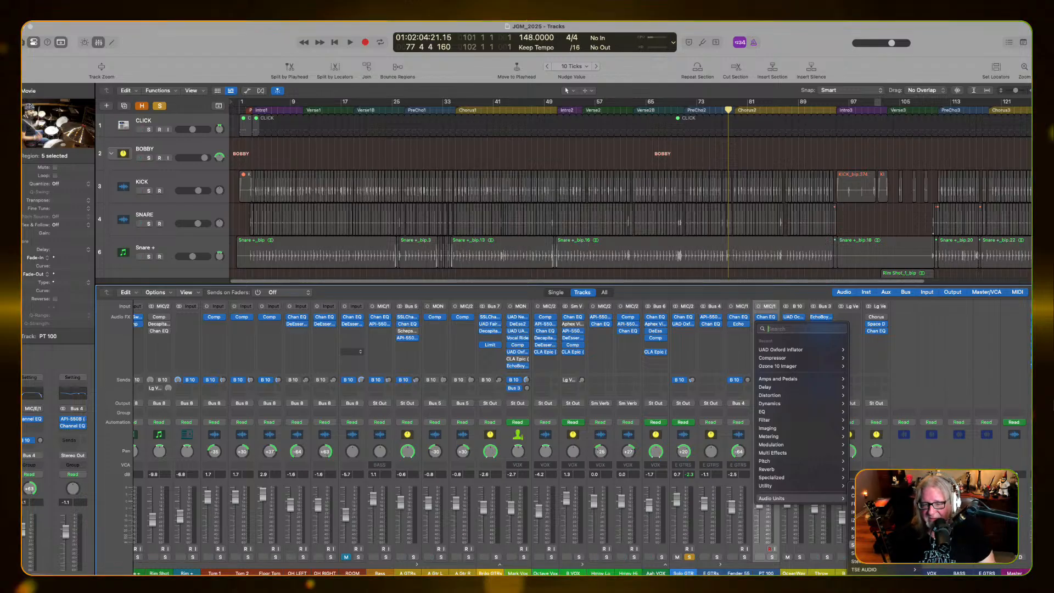
mouse_move(882, 520)
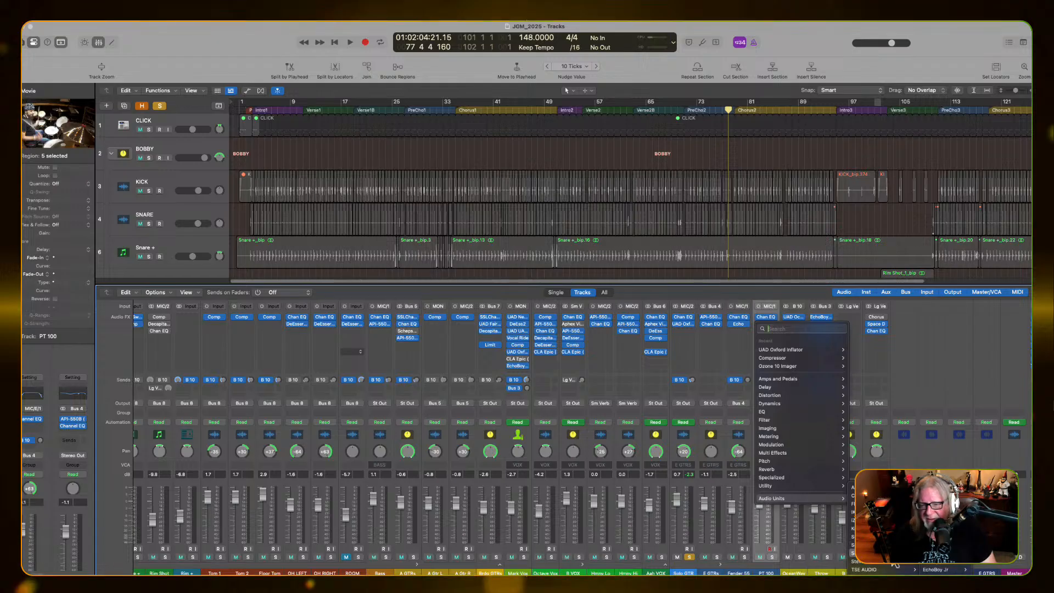
mouse_move(881, 585)
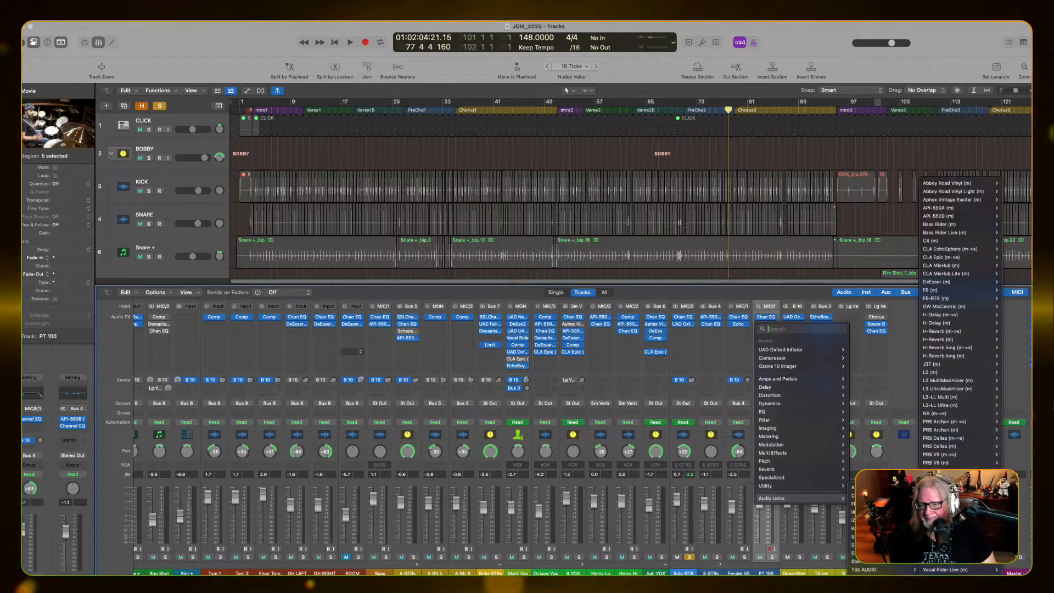
mouse_move(954, 277)
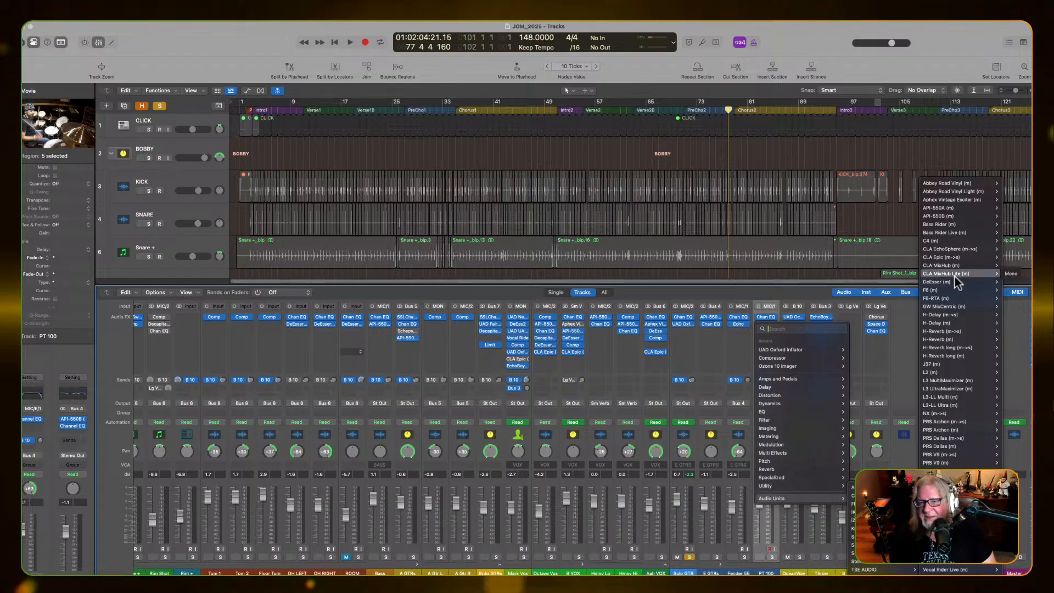
mouse_move(944, 216)
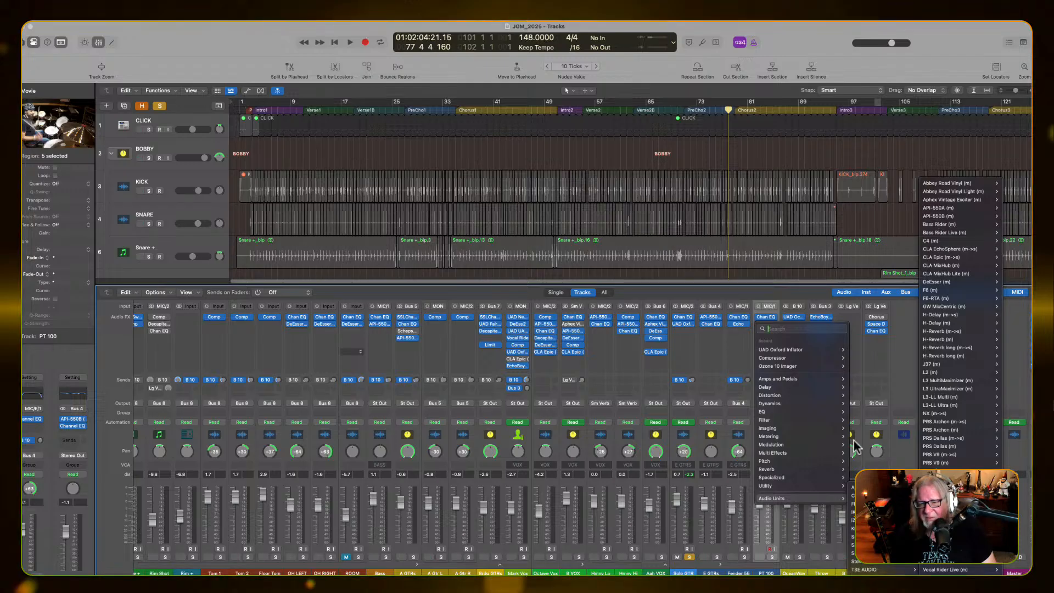
key(Escape)
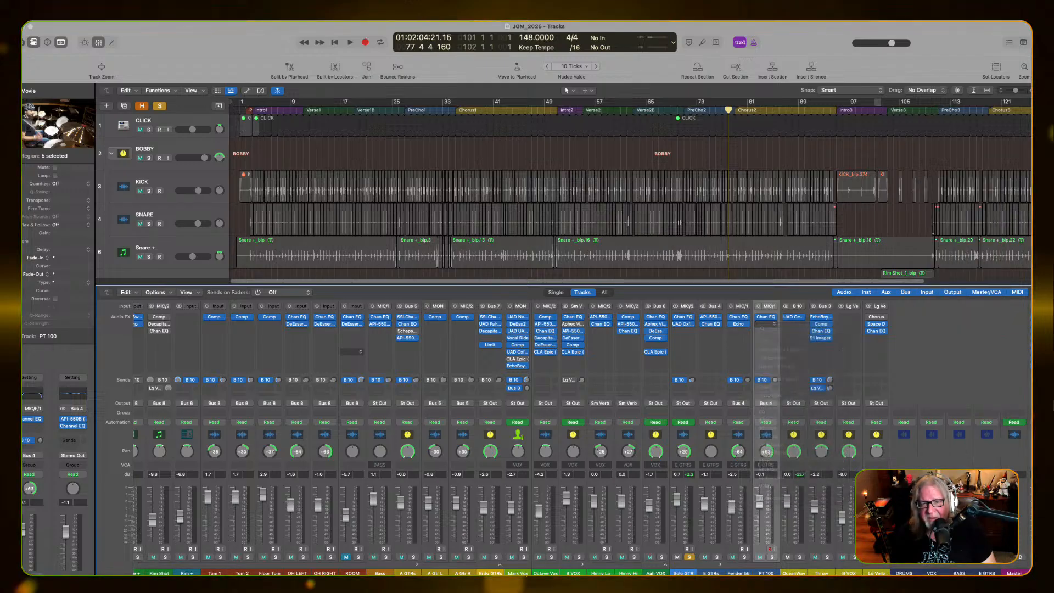
click(680, 330)
mouse_move(710, 521)
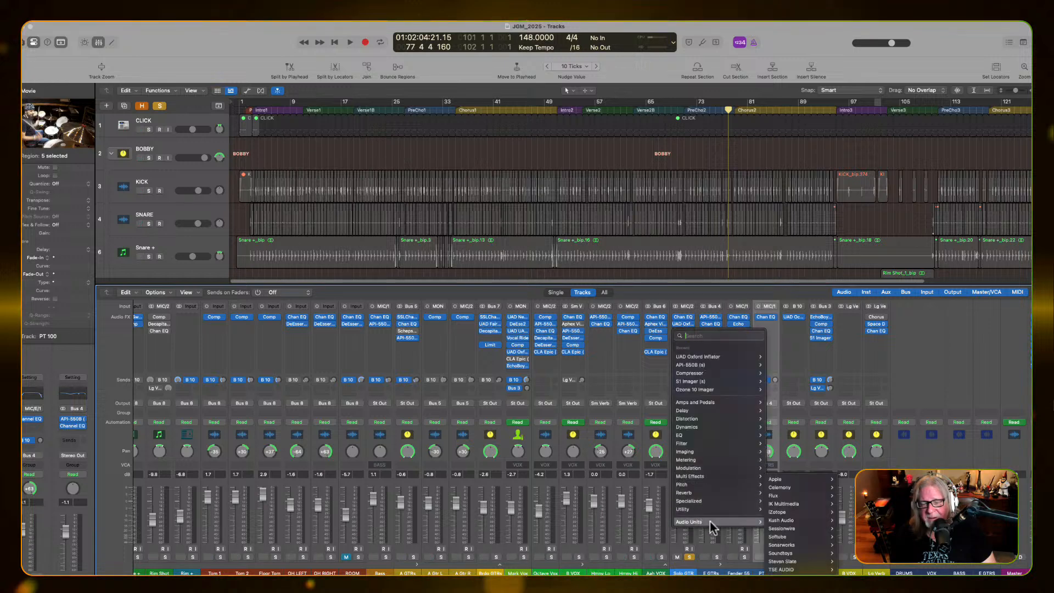
mouse_move(806, 544)
mouse_move(798, 585)
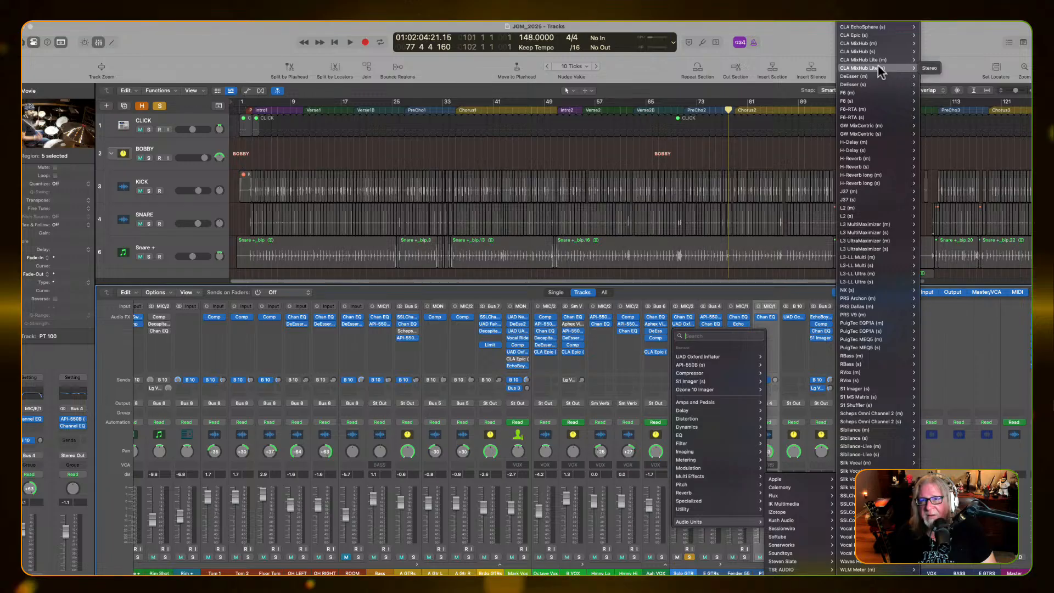
mouse_move(873, 92)
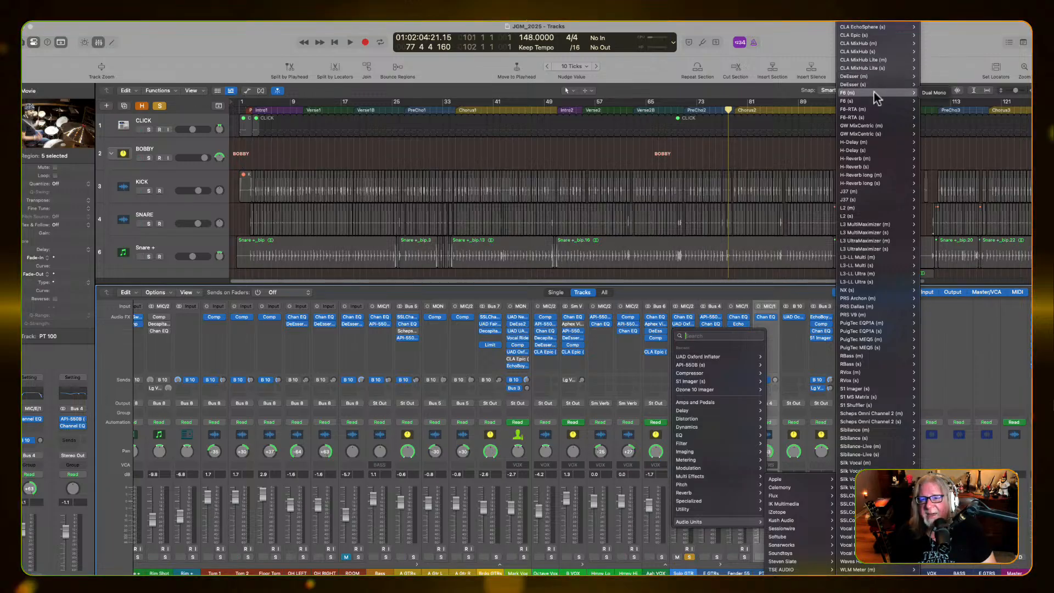
scroll(873, 90, up, 5)
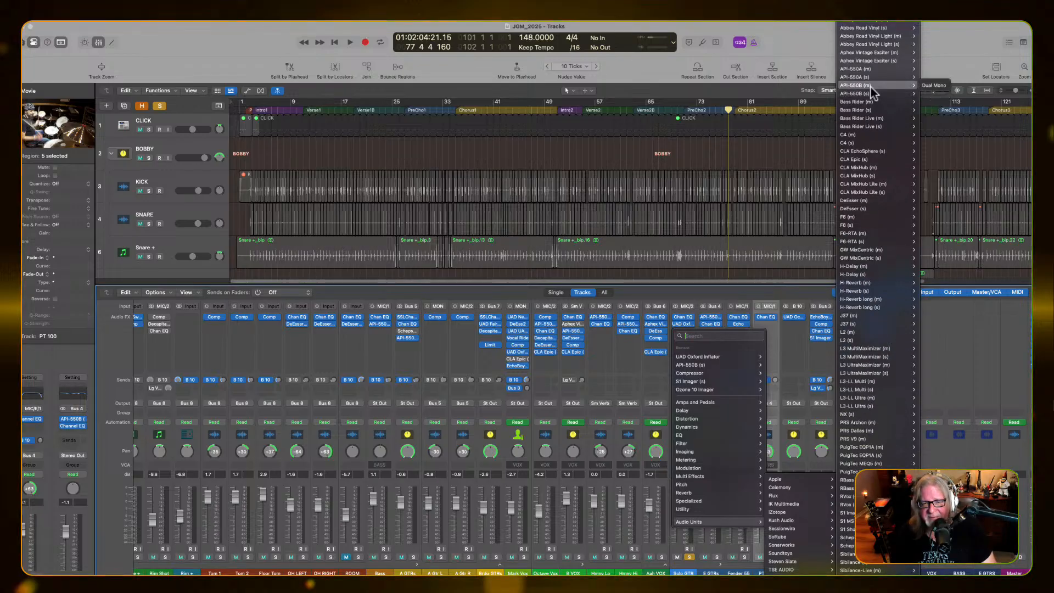
key(Escape)
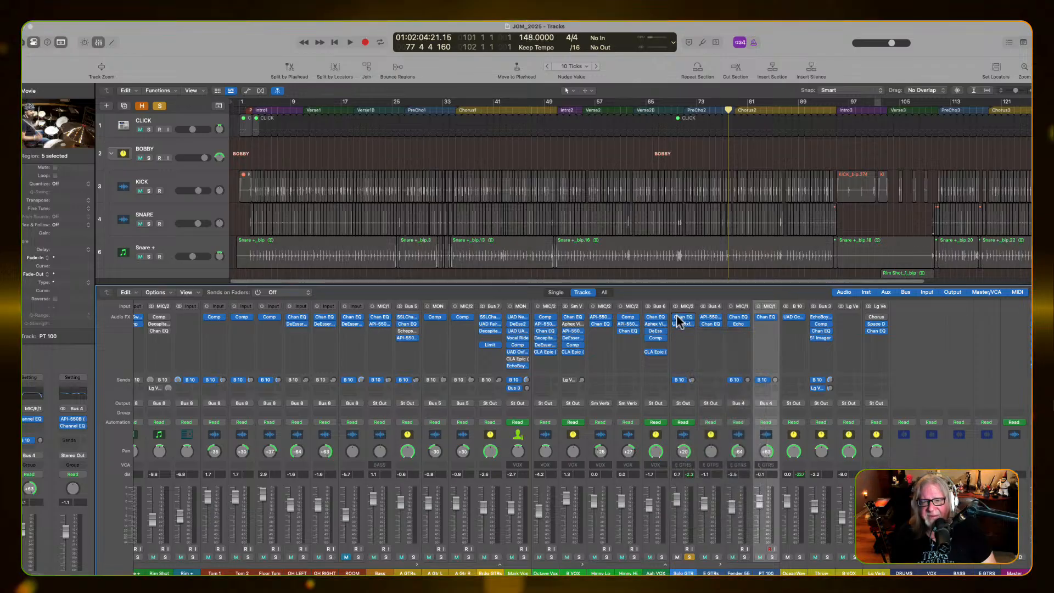
Insert a stereo API-550B equalizer after the UAD Oxford Inflator on the Solo GTR channel, with its window clear of the channel strip
click(693, 349)
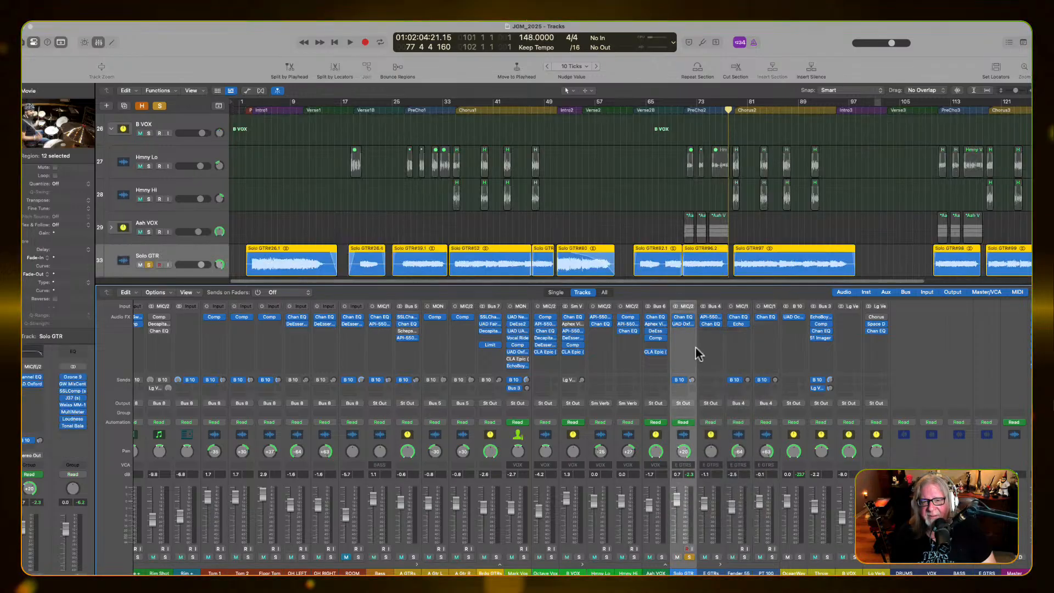
click(684, 330)
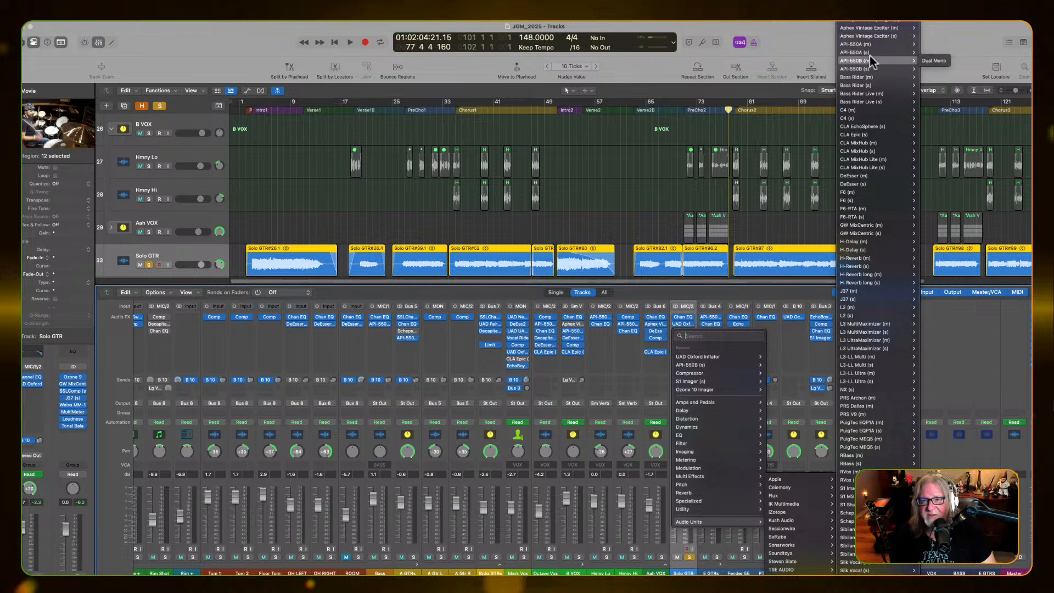
mouse_move(864, 70)
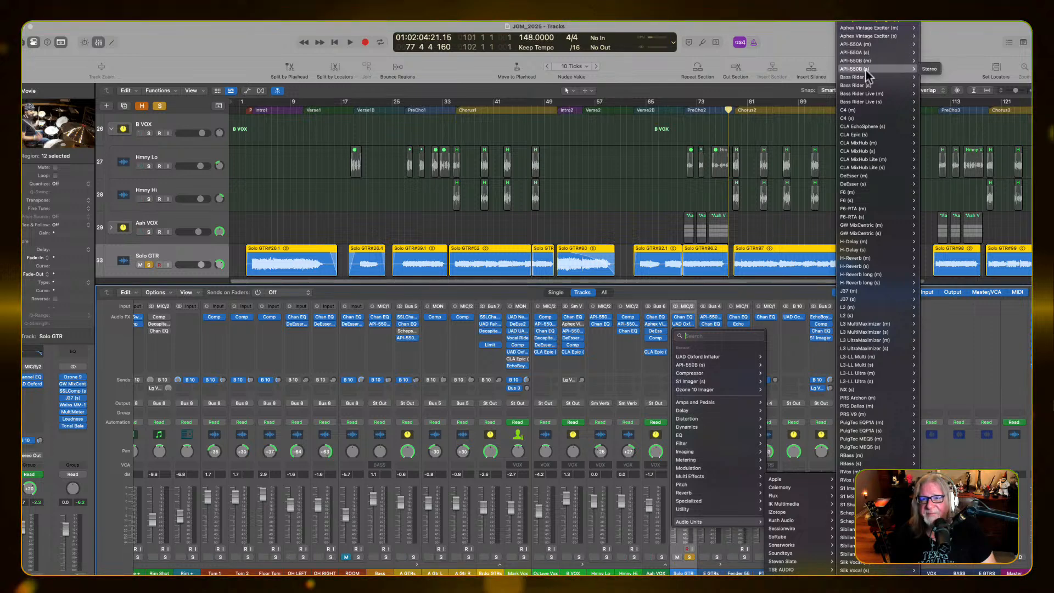
click(929, 69)
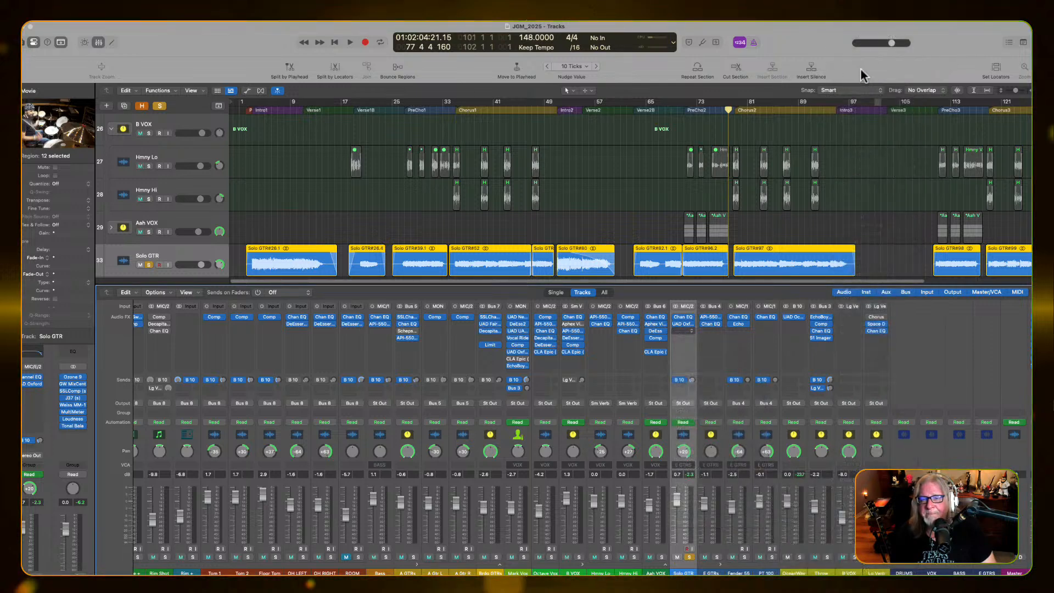
drag(420, 130, 626, 152)
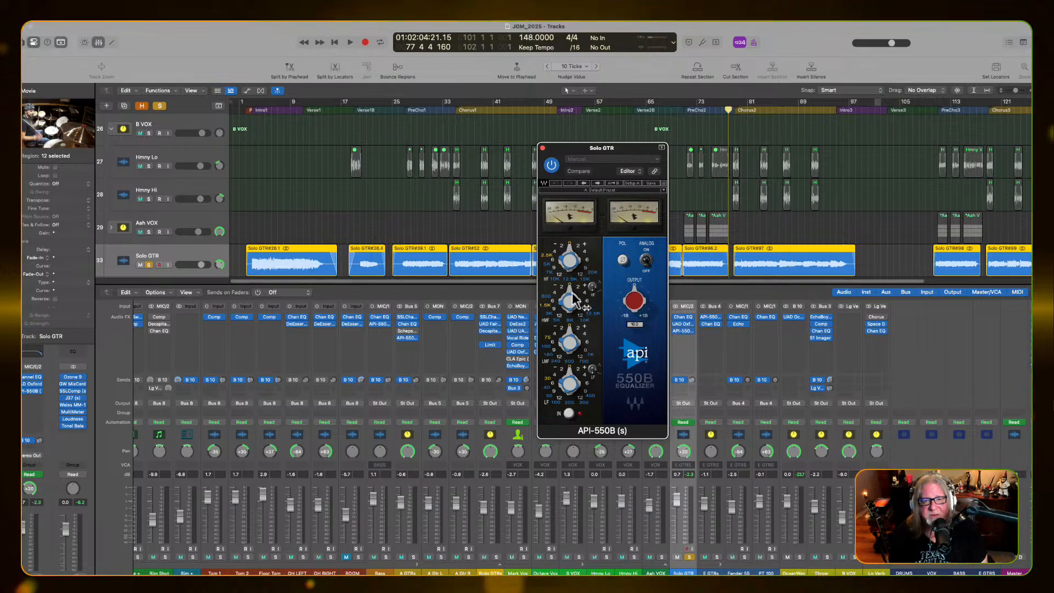
Boost the high-mid band of the API-550B on Solo GTR during playback, finishing with playback stopped
key(space)
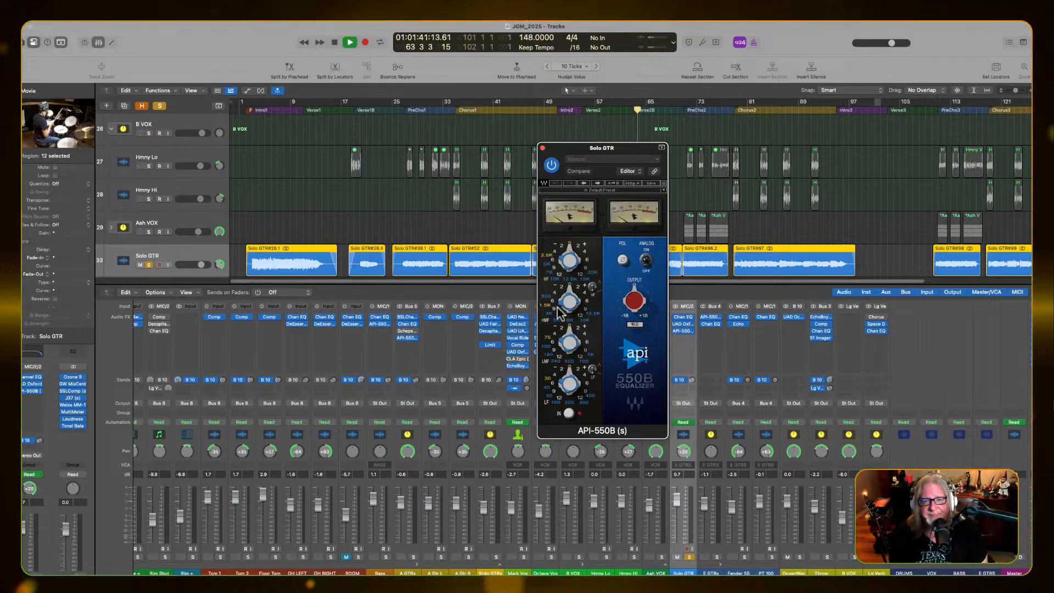
mouse_move(570, 300)
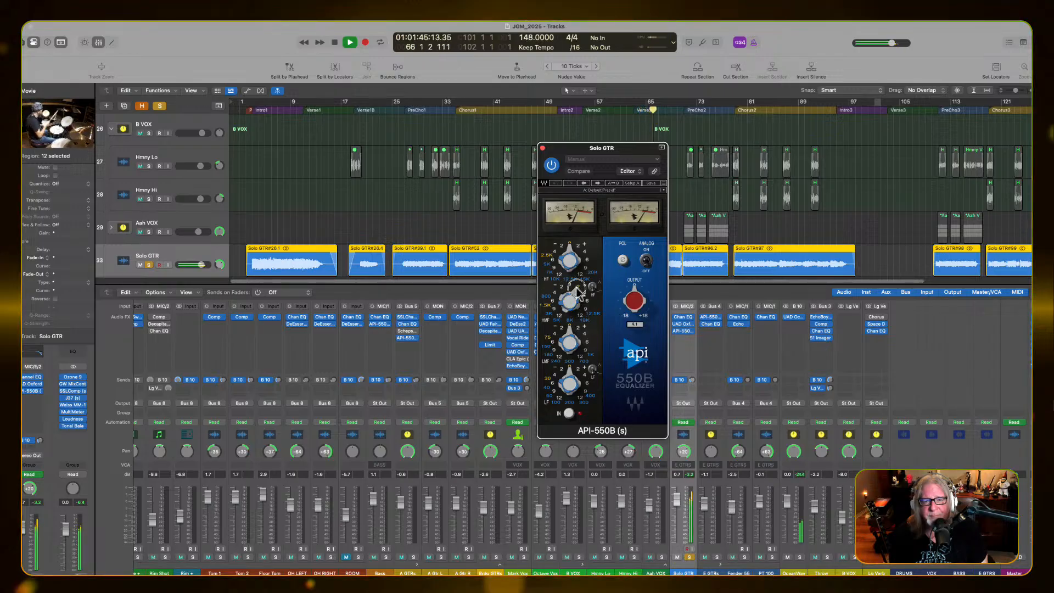
click(576, 288)
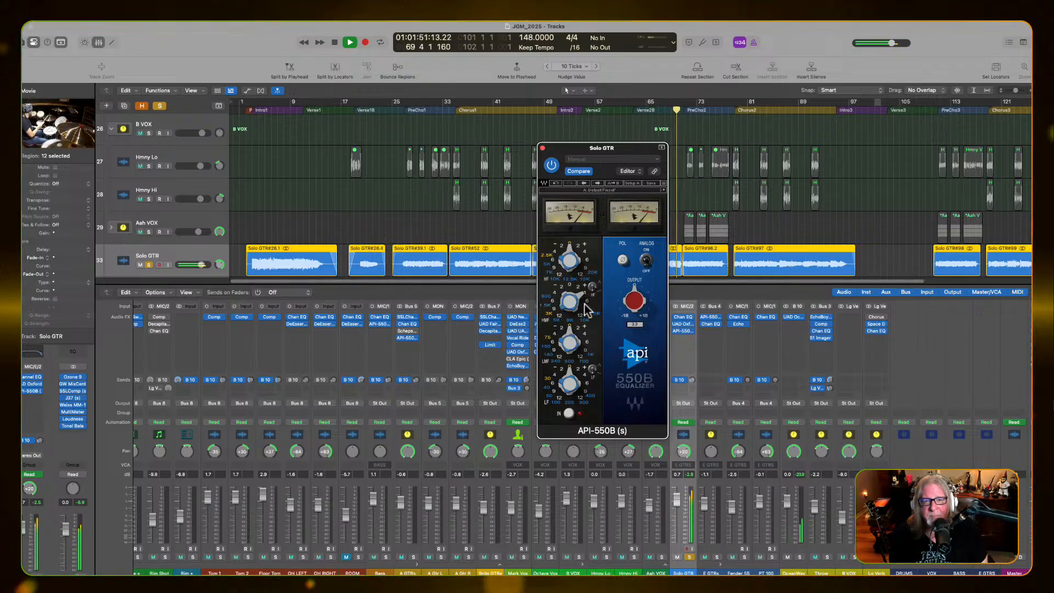
key(space)
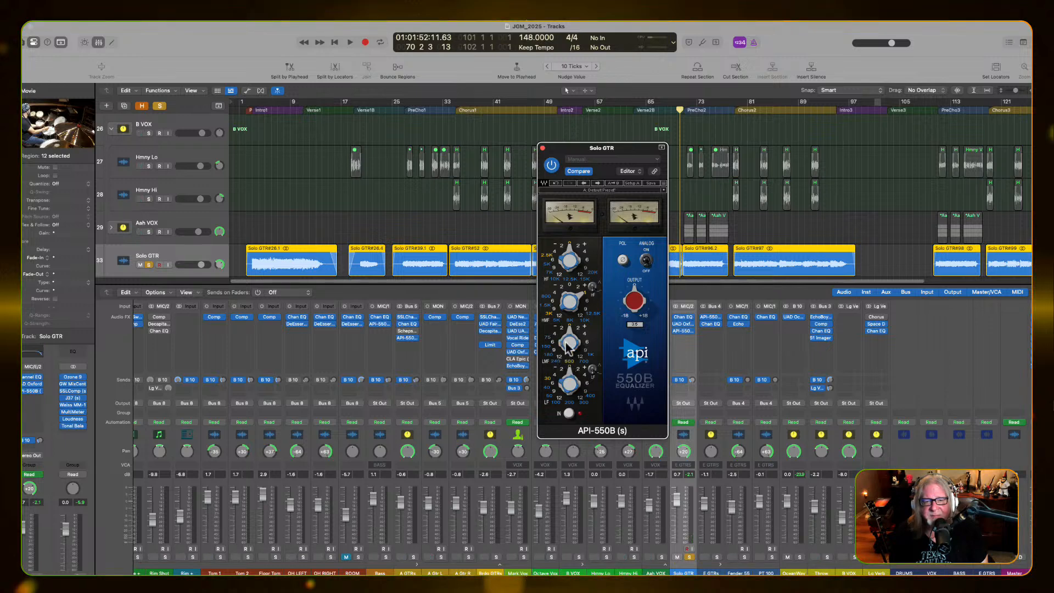
Play from just before Chorus1 and cut the API-550B's low-frequency band at 50 Hz
key(space)
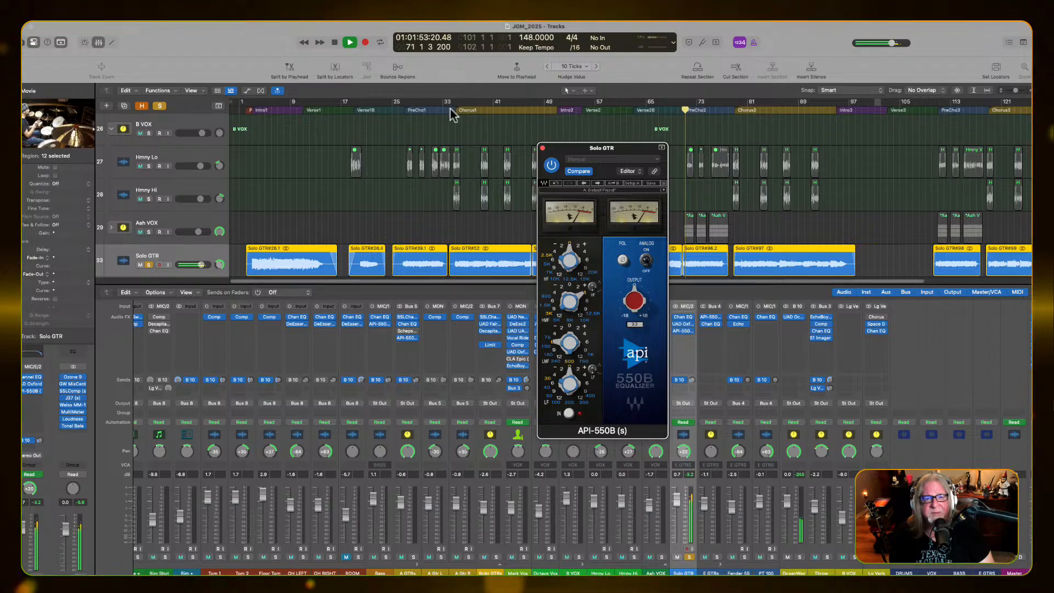
click(452, 110)
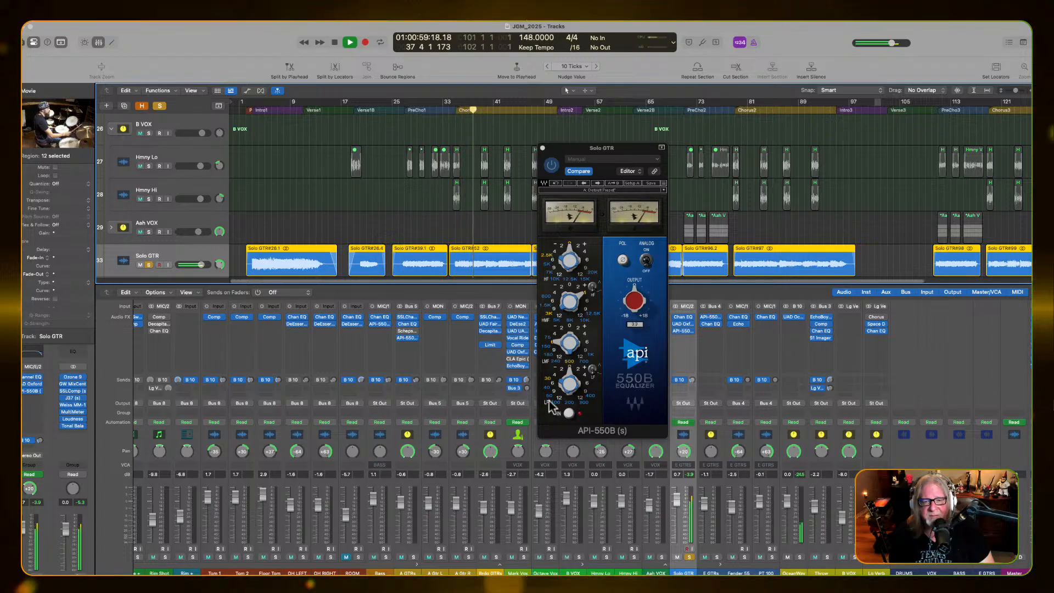
click(549, 396)
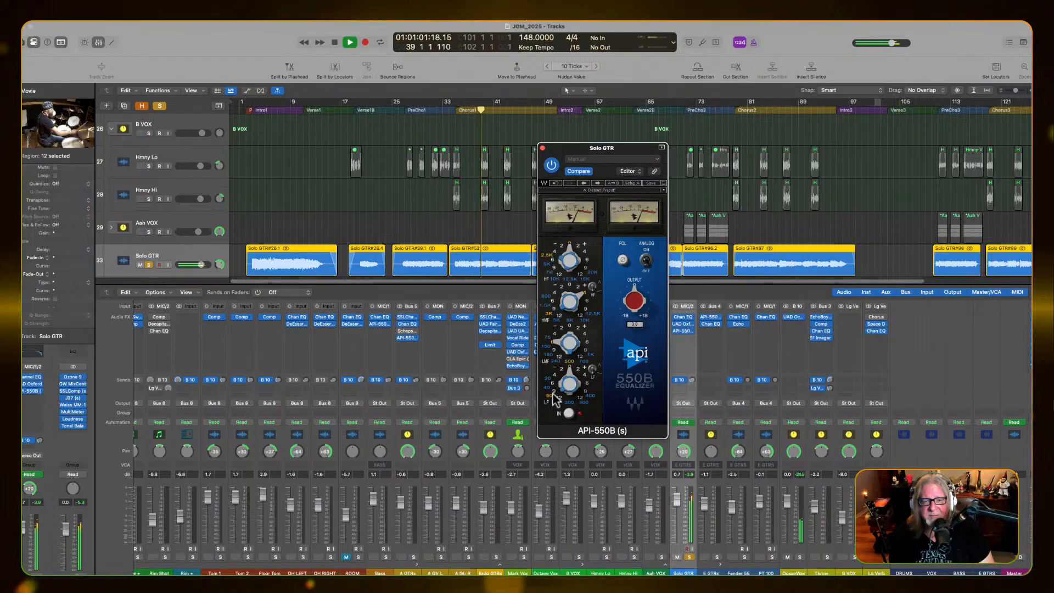
click(553, 392)
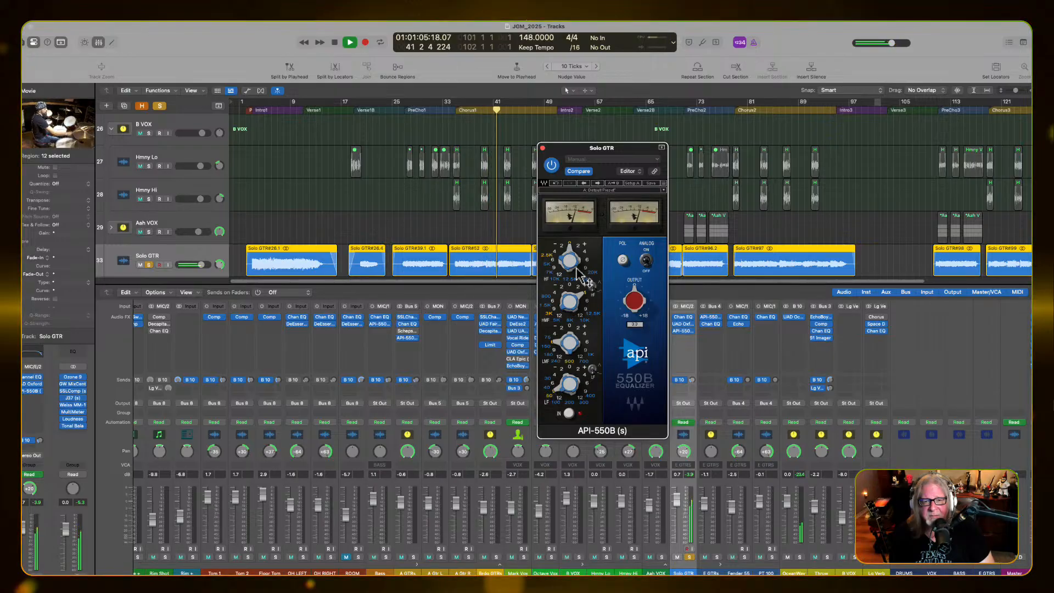
Compare Solo GTR with the API-550B bypassed and re-enabled during playback, finishing with playback stopped
mouse_move(576, 269)
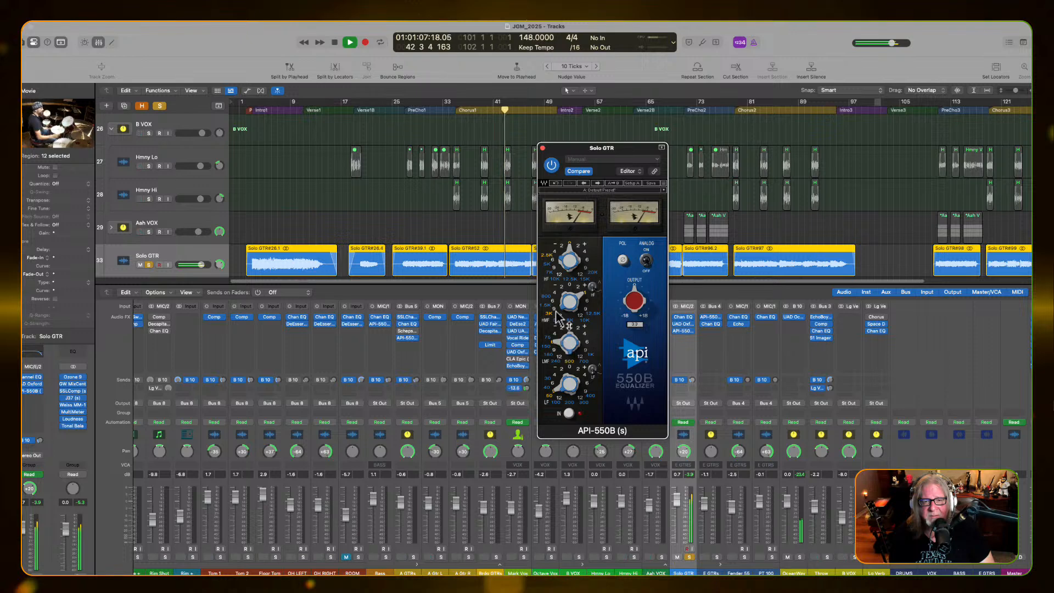
click(551, 166)
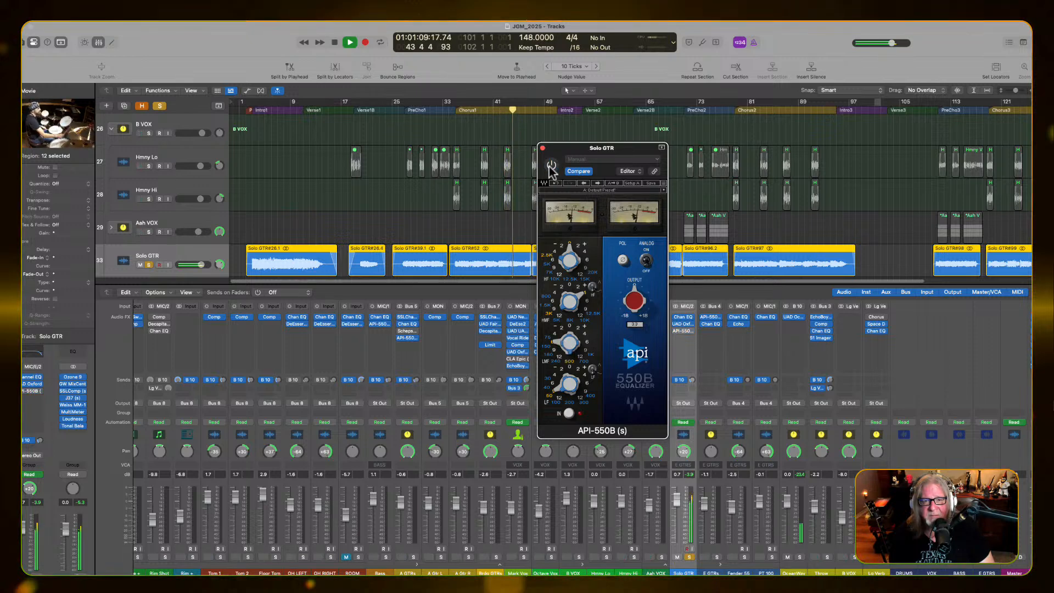
click(551, 166)
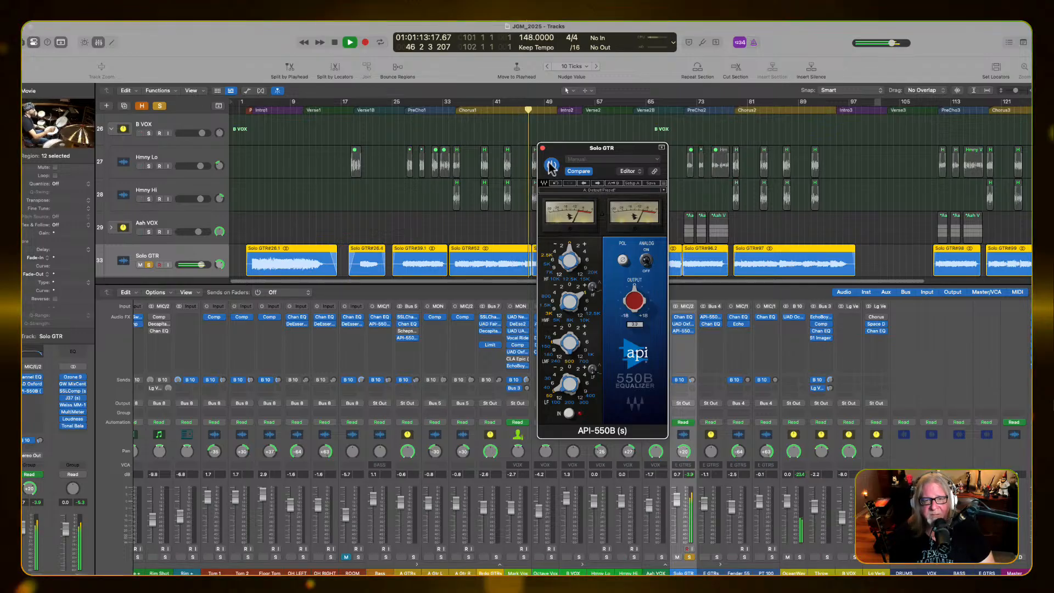
key(space)
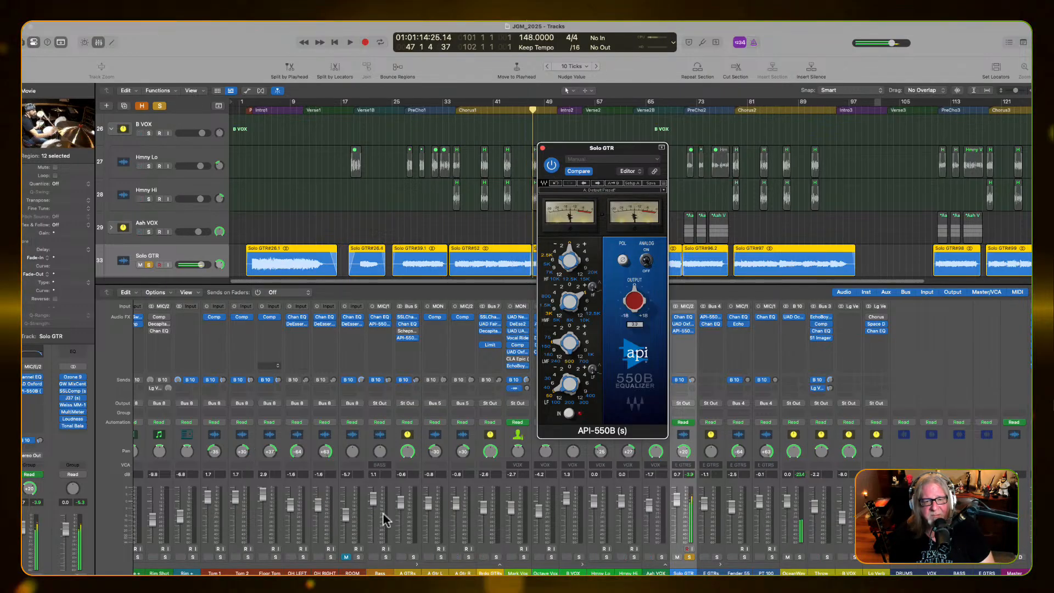
Solo E GTRS alongside Solo GTR, play them together, and close the API-550B window
click(716, 557)
key(space)
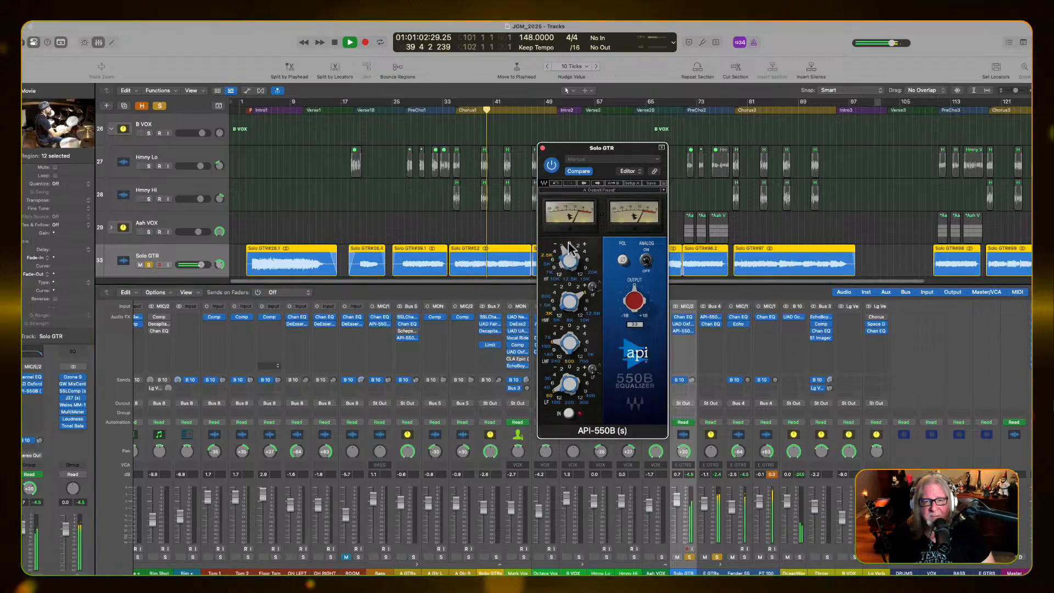
click(543, 148)
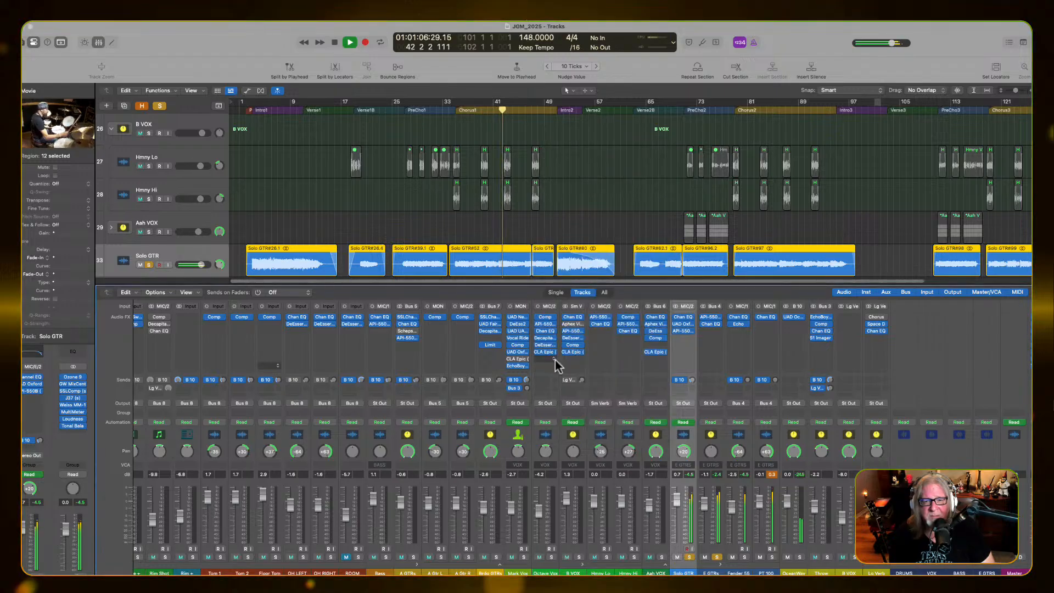
Move the API-550B ahead of the UAD Oxford Inflator on Solo GTR, toggle its Analog switch, and close its window
click(682, 331)
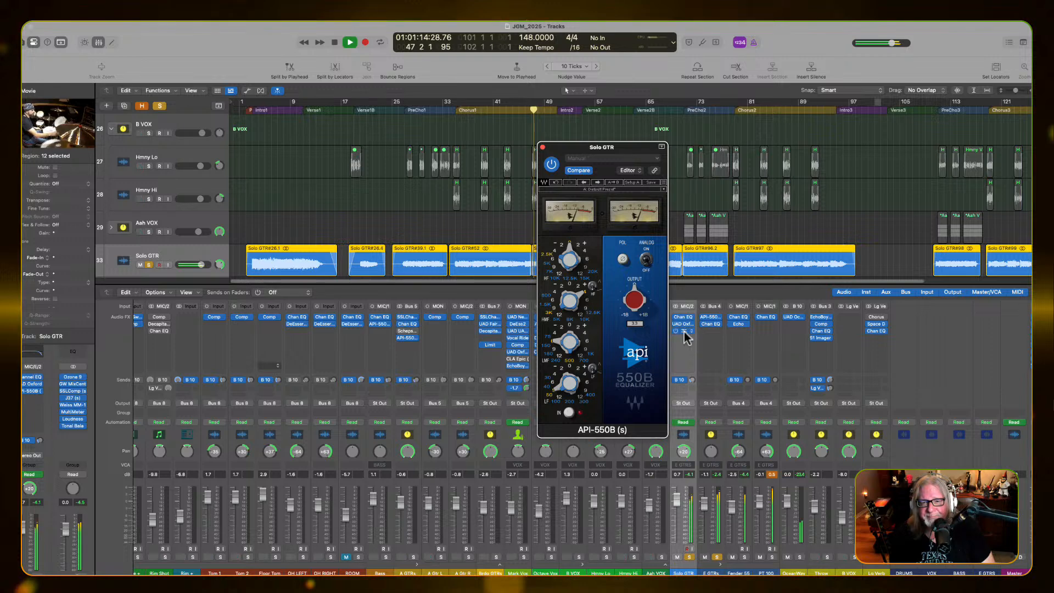
drag(688, 321, 688, 321)
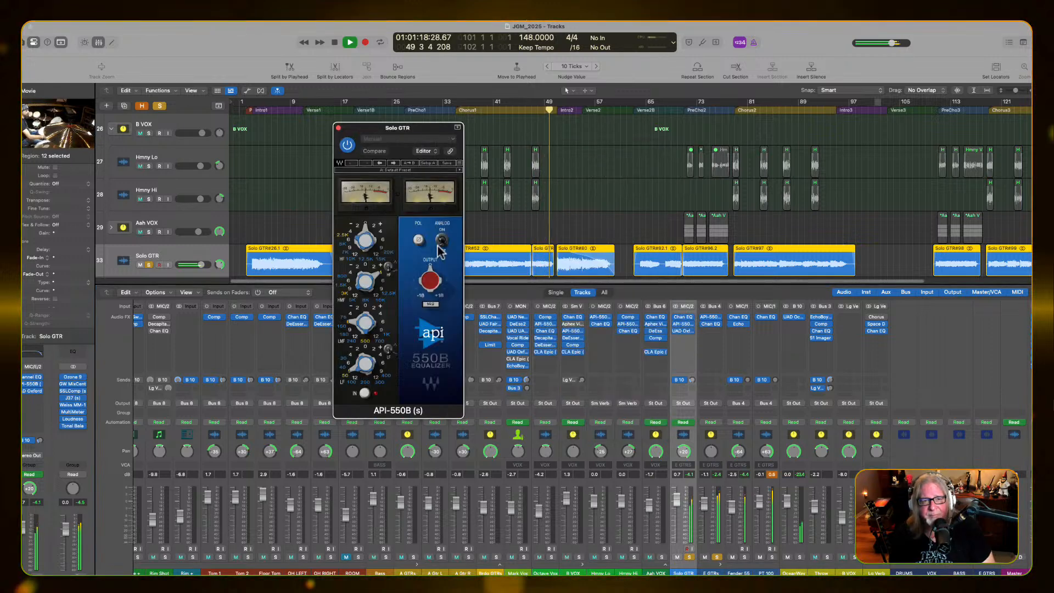
click(441, 240)
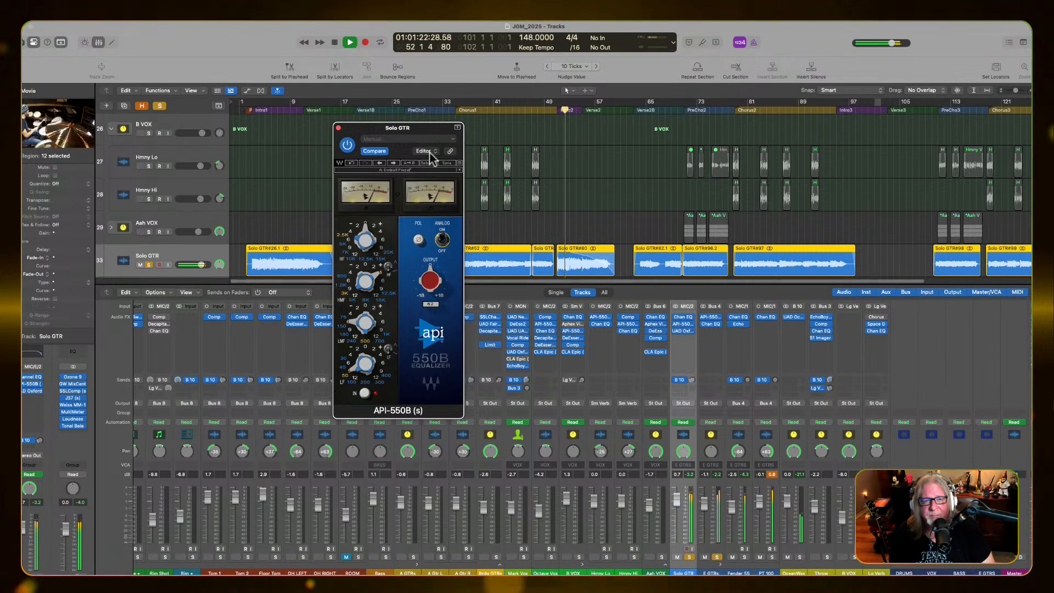
click(339, 128)
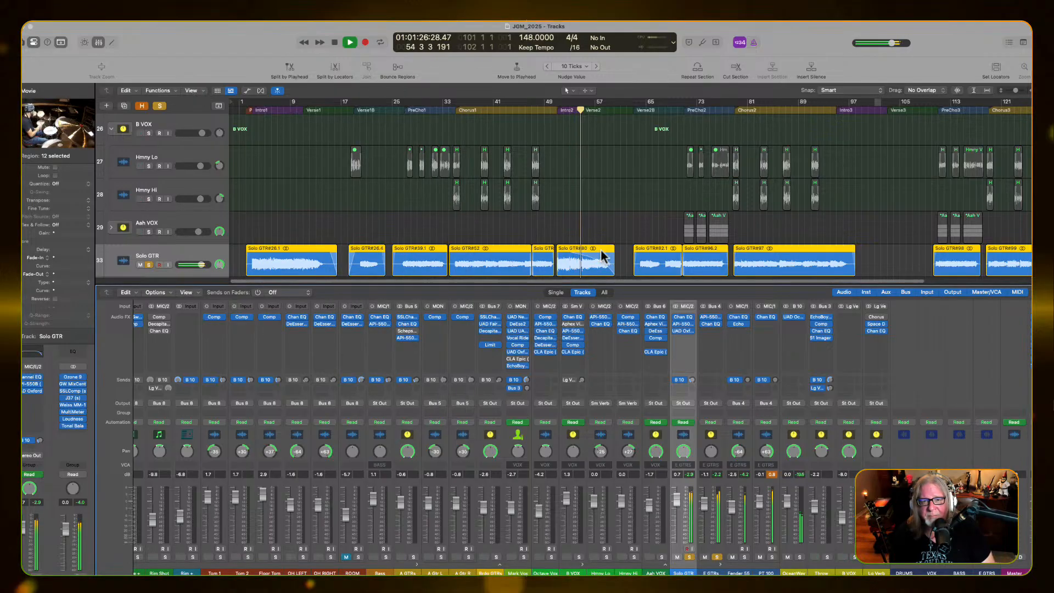
Pan Solo GTR toward the right and replay it with E GTRs from Chorus1, finishing with playback stopped
key(space)
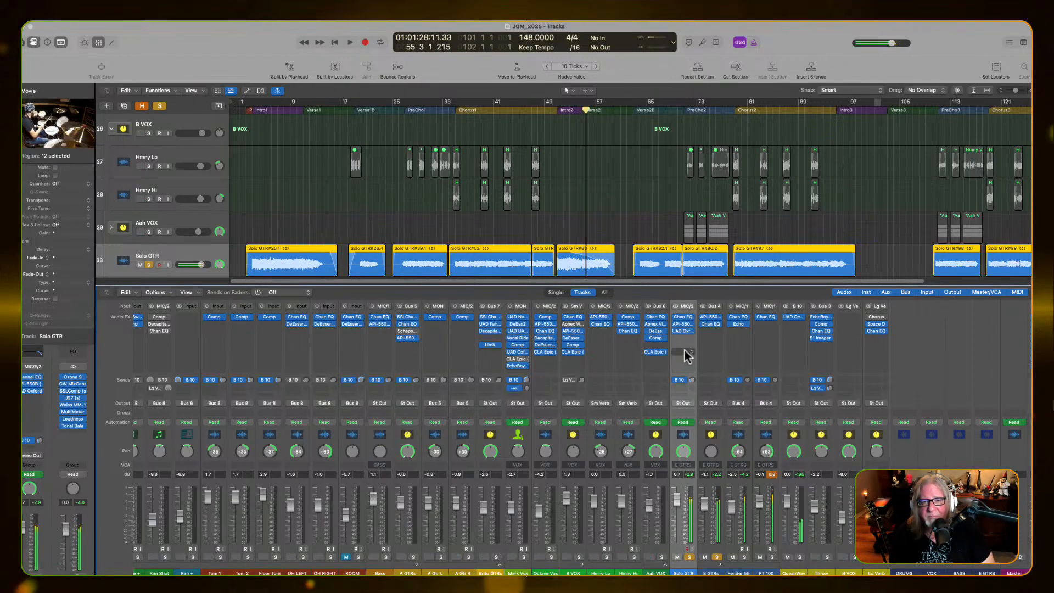
key(space)
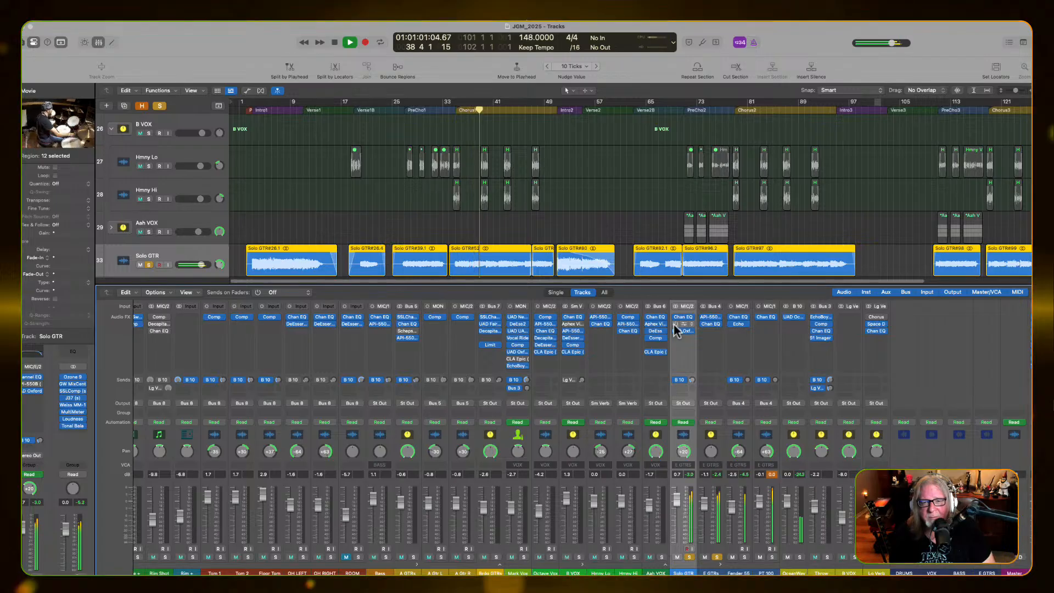
click(475, 109)
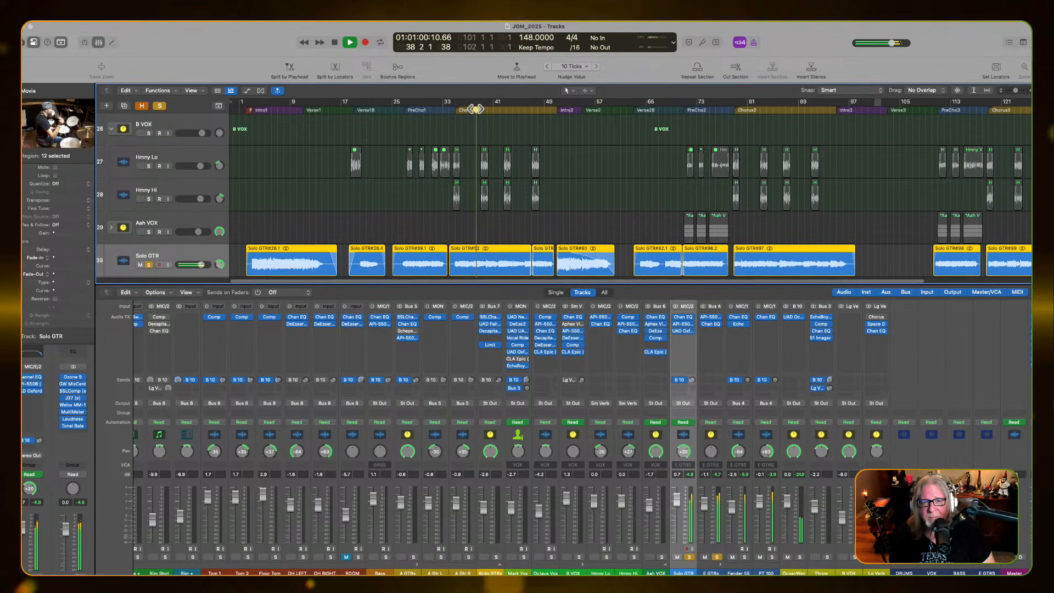
key(space)
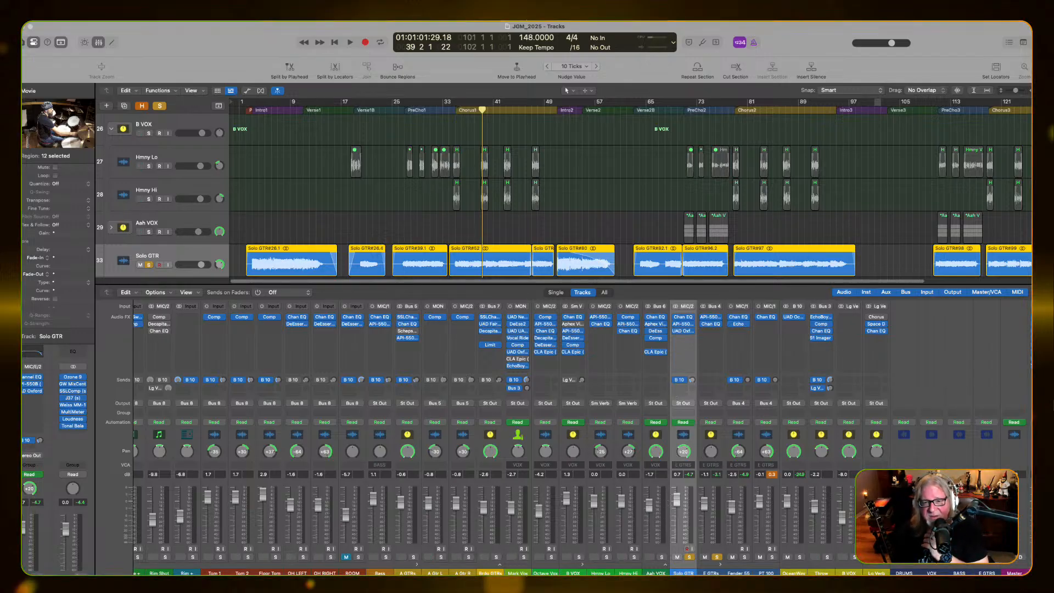
Select the E GTRs track and turn off solo on both Solo GTR and E GTRs
key(Down)
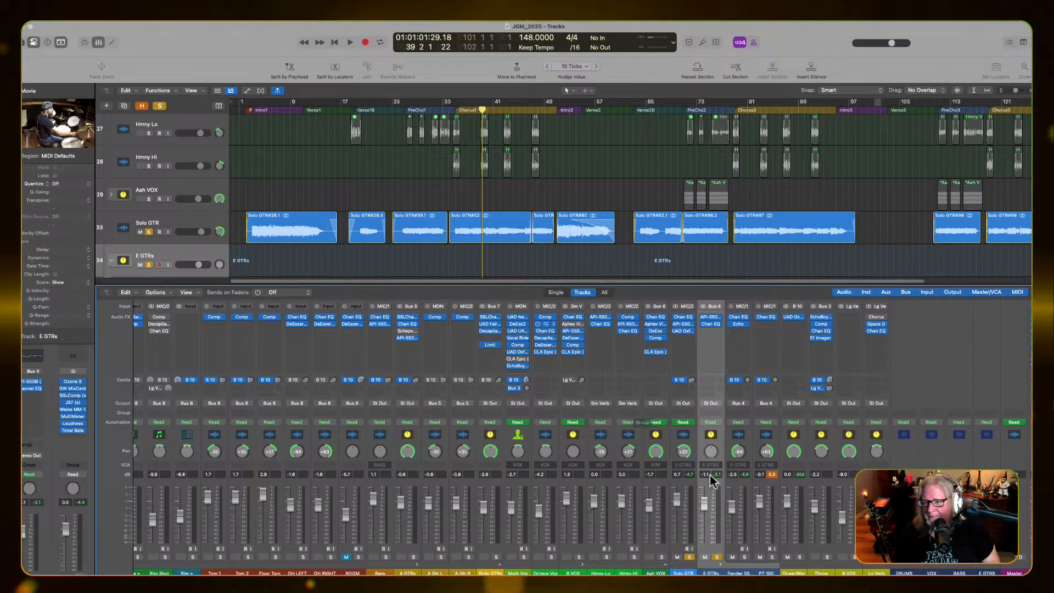
click(689, 557)
click(716, 557)
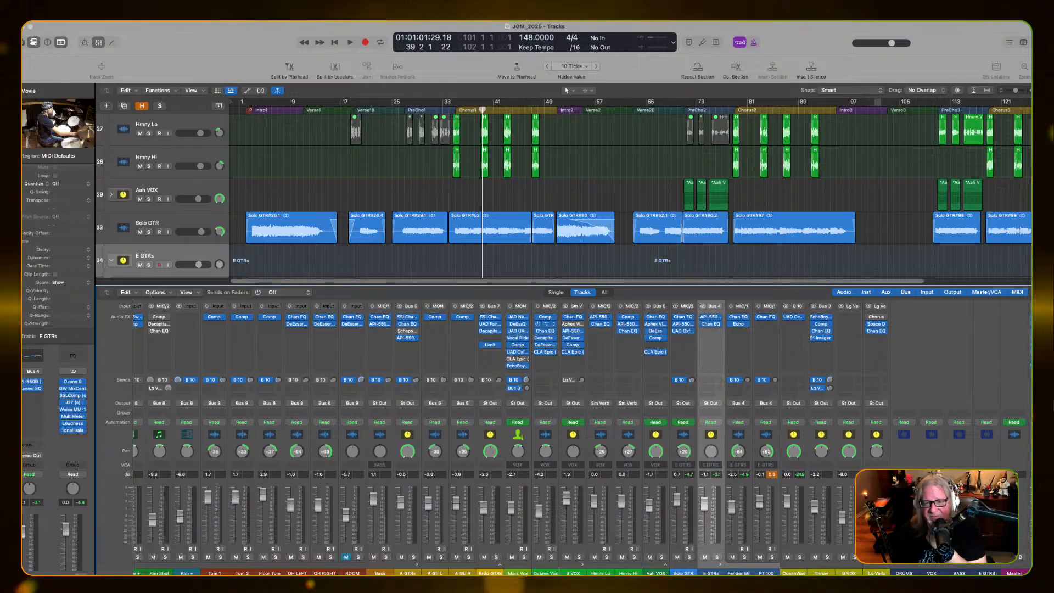
Insert a stereo Compressor after the Channel EQ on E GTRs and move its window clear of the ruler
click(704, 334)
mouse_move(756, 376)
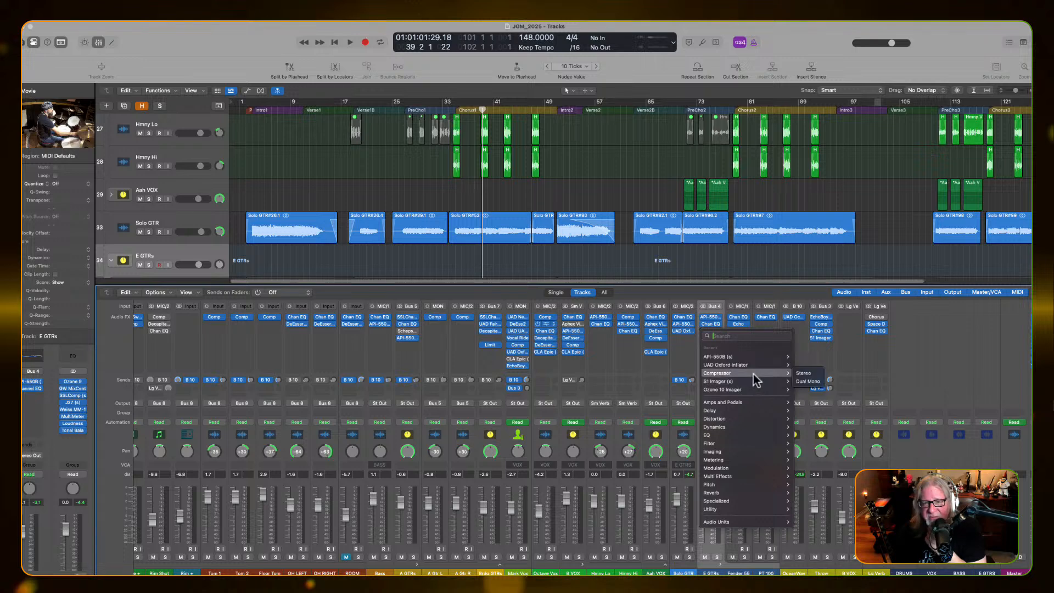
click(803, 373)
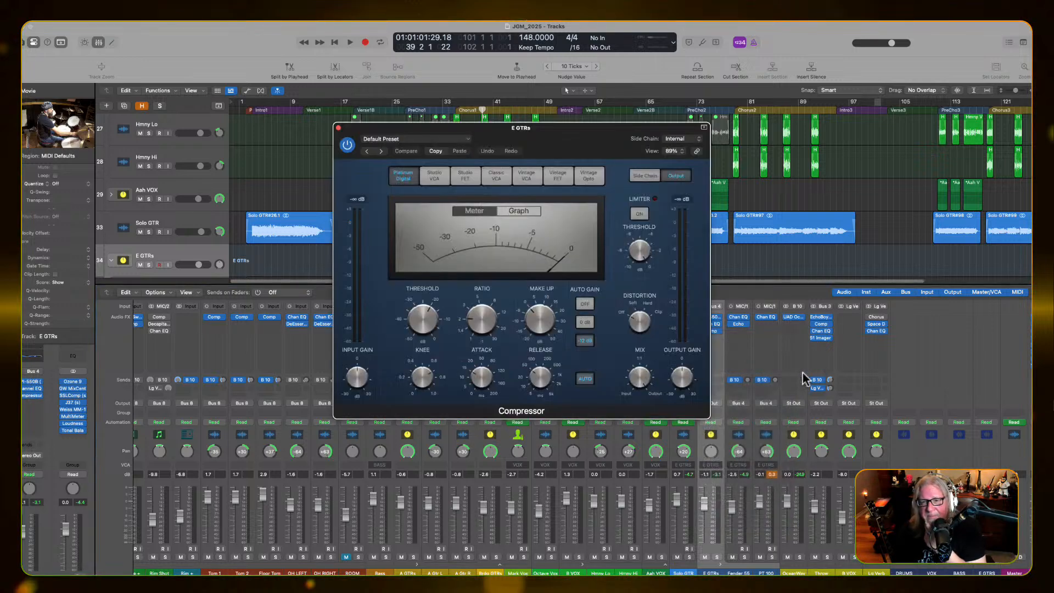
drag(622, 129, 695, 178)
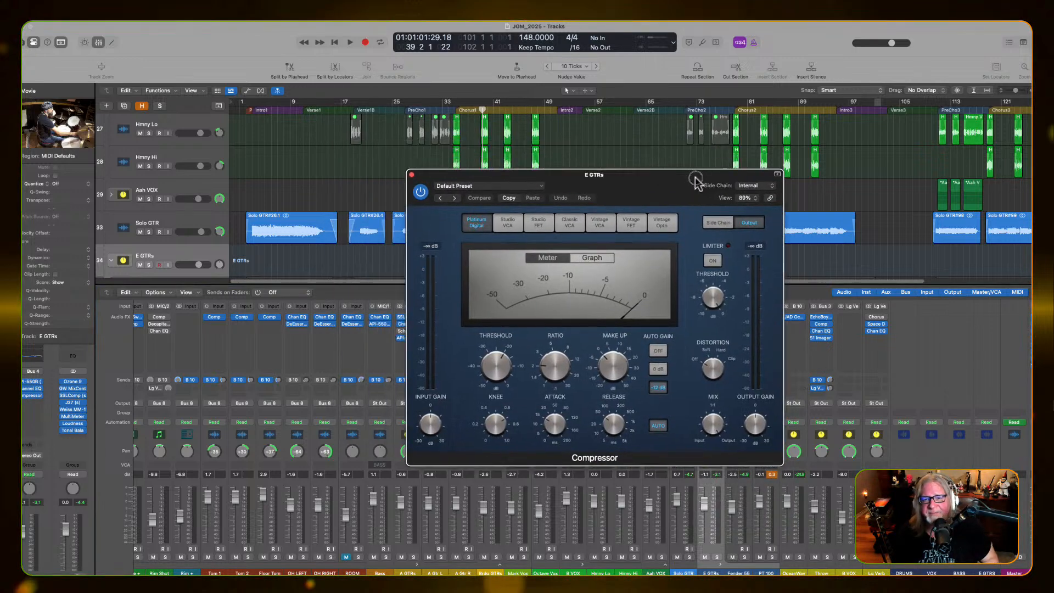
Turn off the compressor's Auto Gain and set its side-chain source to the Audio 6 vocal track
click(658, 350)
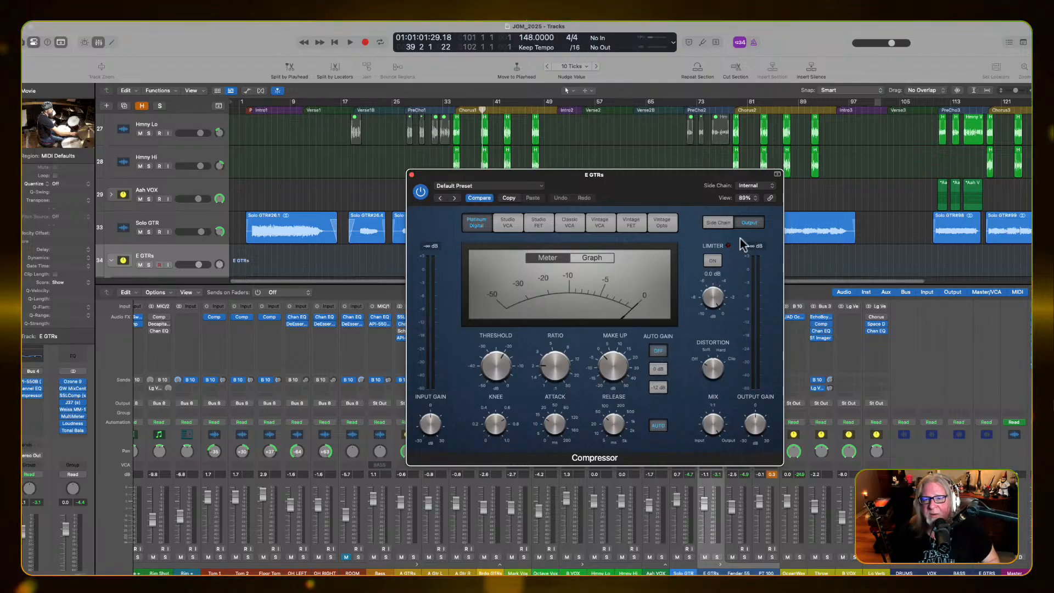
click(764, 187)
mouse_move(760, 198)
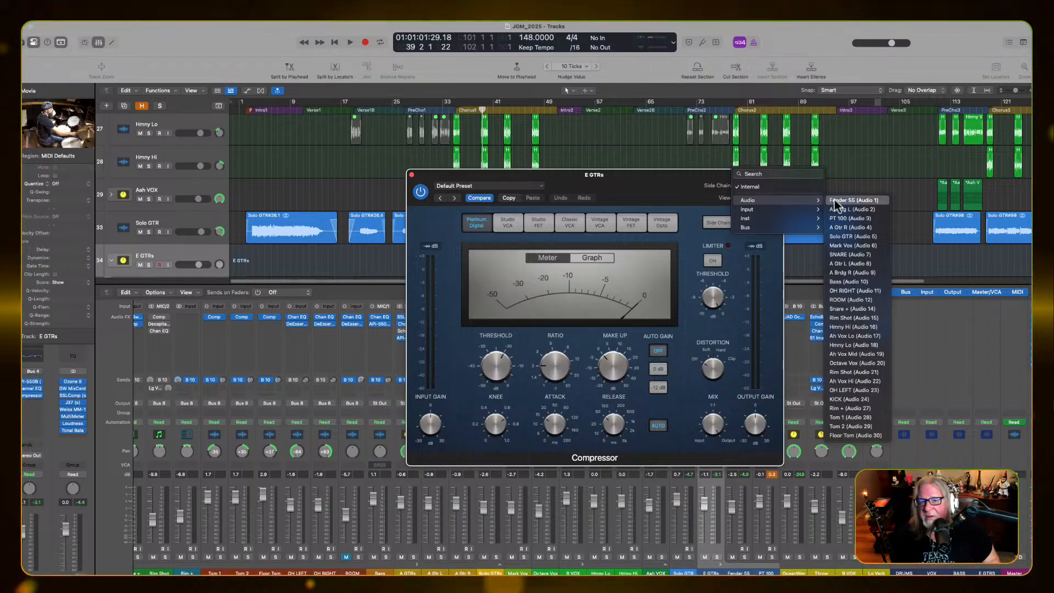
click(849, 245)
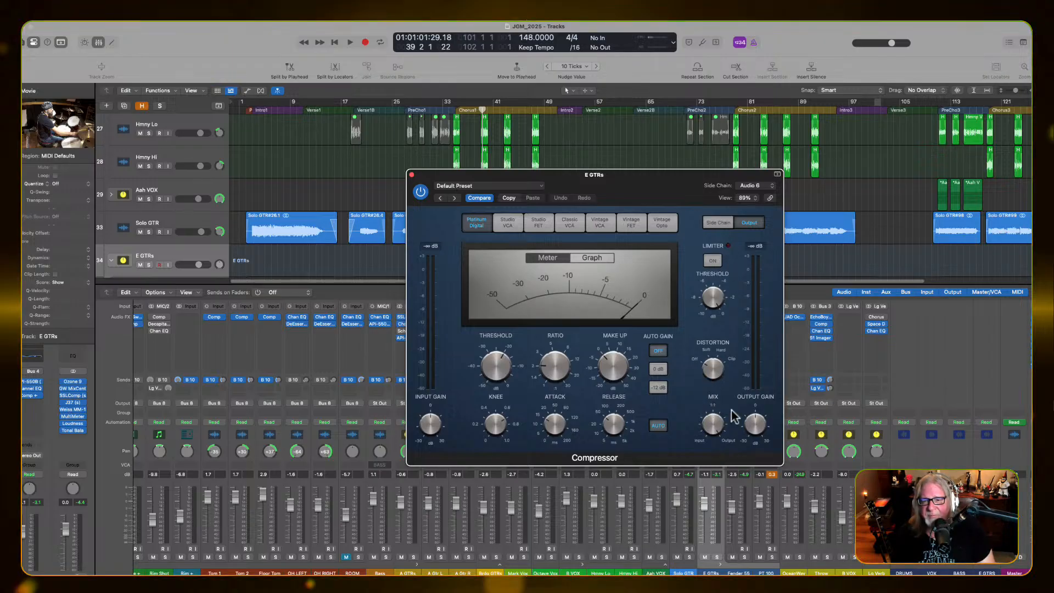
Set the compressor's make-up gain to 3.0 dB and play the mix from the start of Chorus1
click(614, 367)
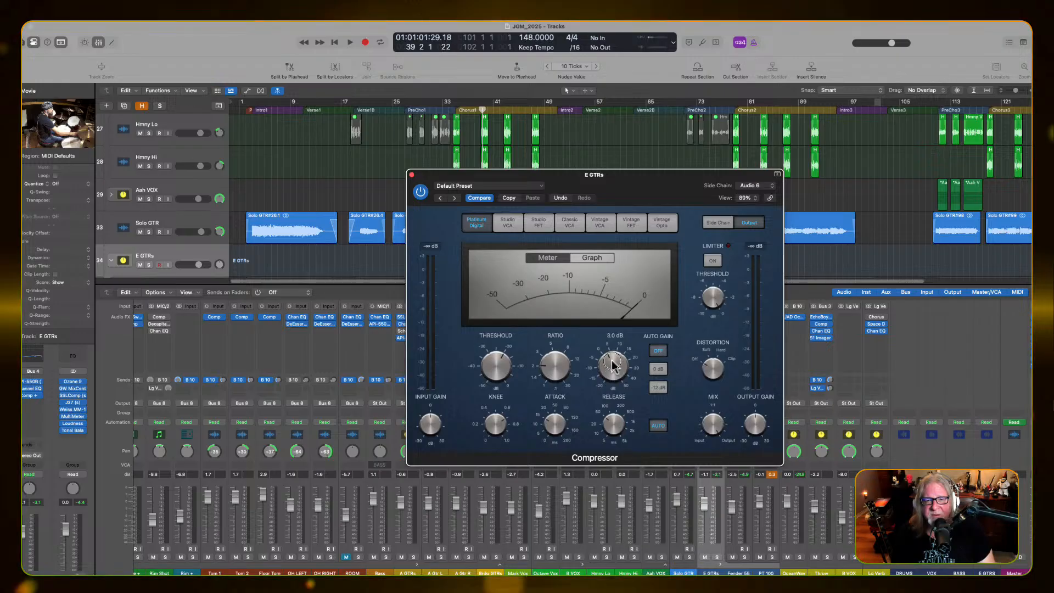
key(space)
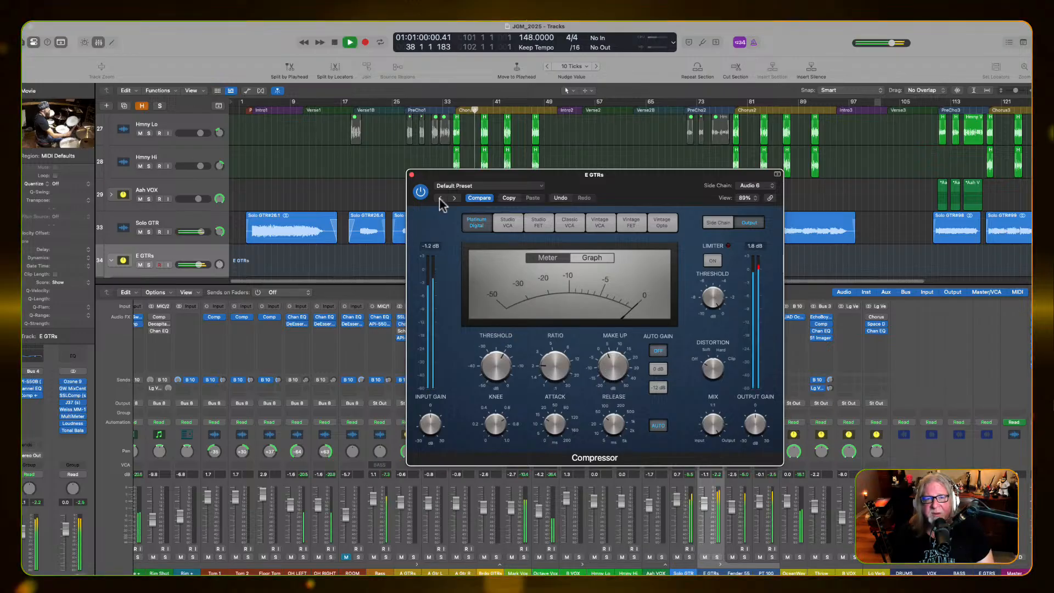
key(space)
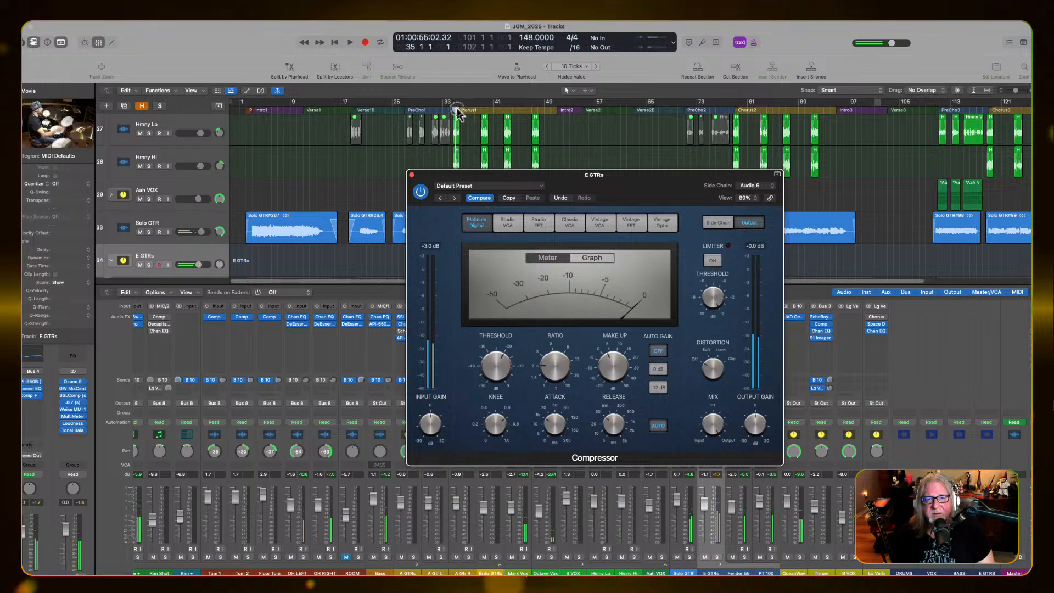
click(457, 113)
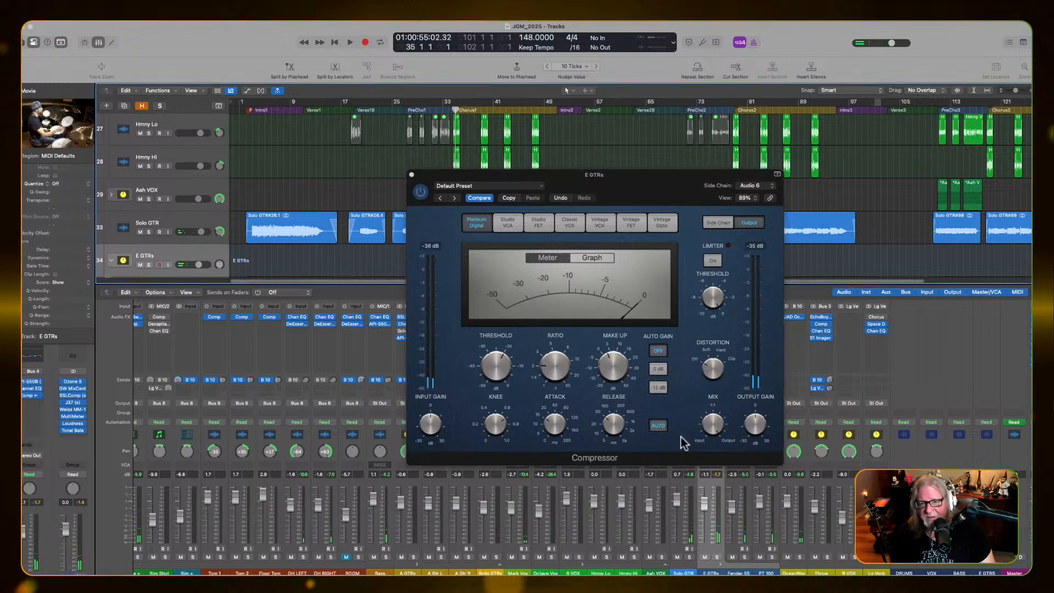
key(space)
mouse_move(597, 377)
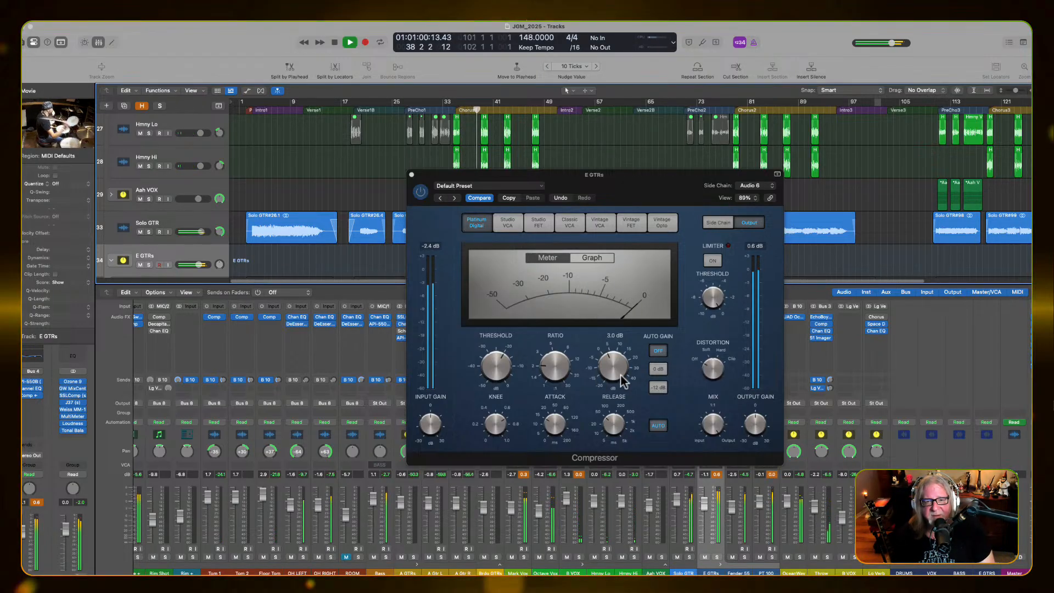
Raise the compressor's threshold above -20 dB and shorten its release to about 18 ms during playback
mouse_move(499, 373)
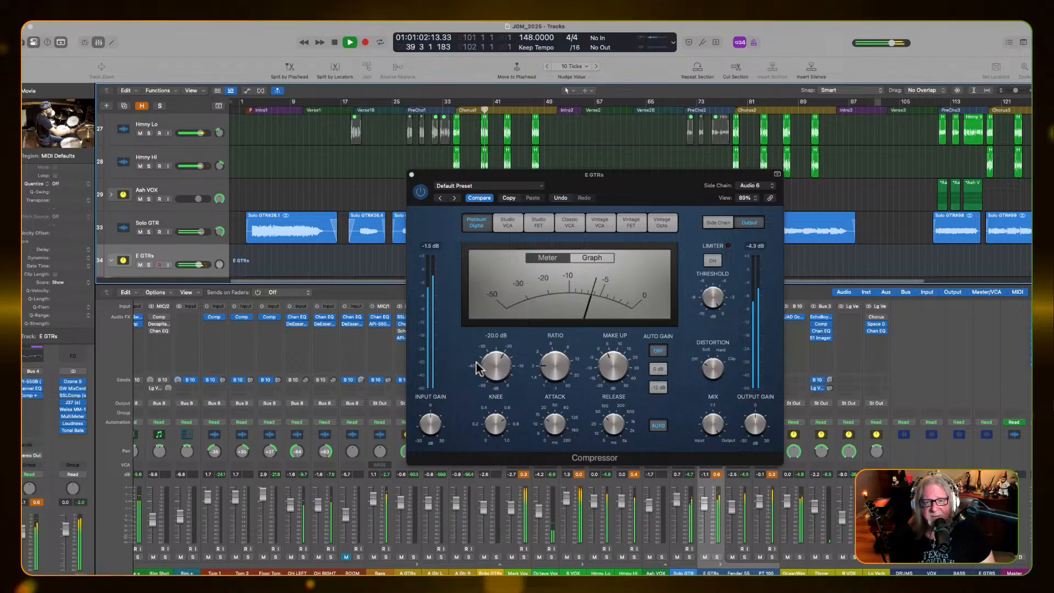
drag(496, 368, 499, 357)
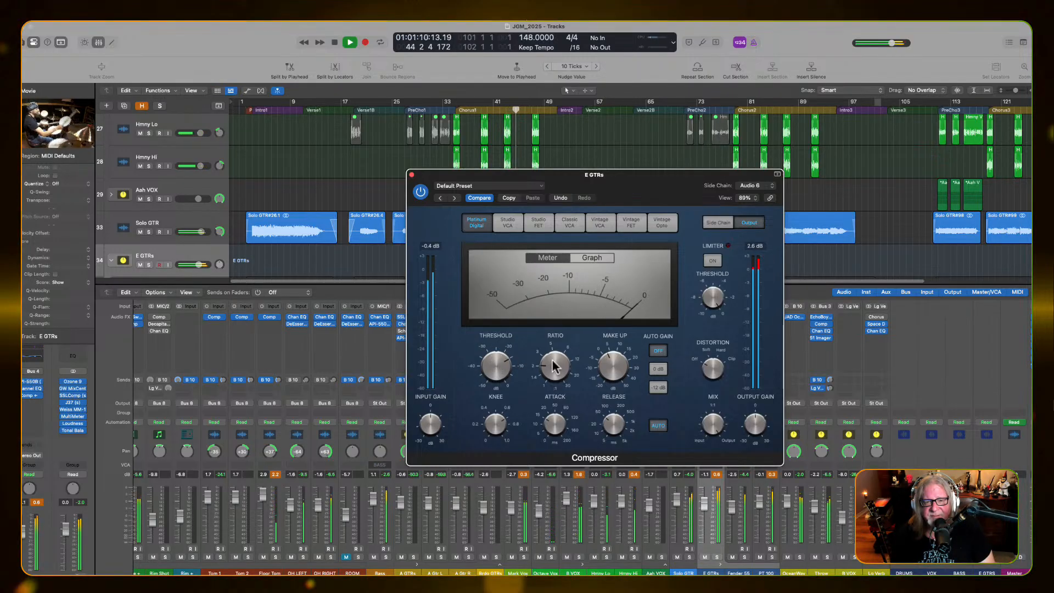
drag(598, 439, 616, 438)
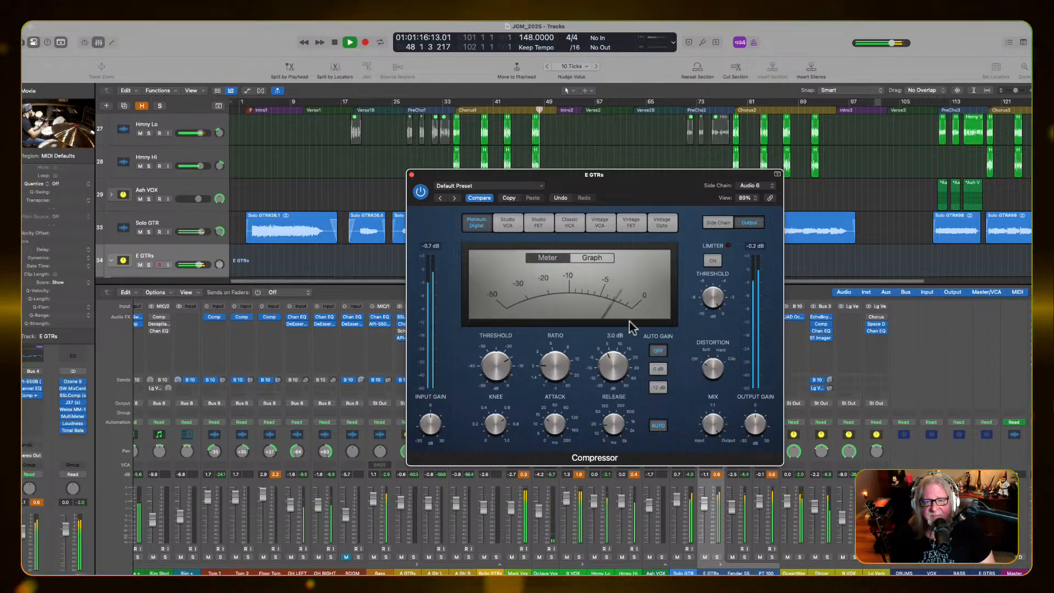
Check the gain reduction in the compressor's graph view, return to the meter view, and stop playback
click(594, 258)
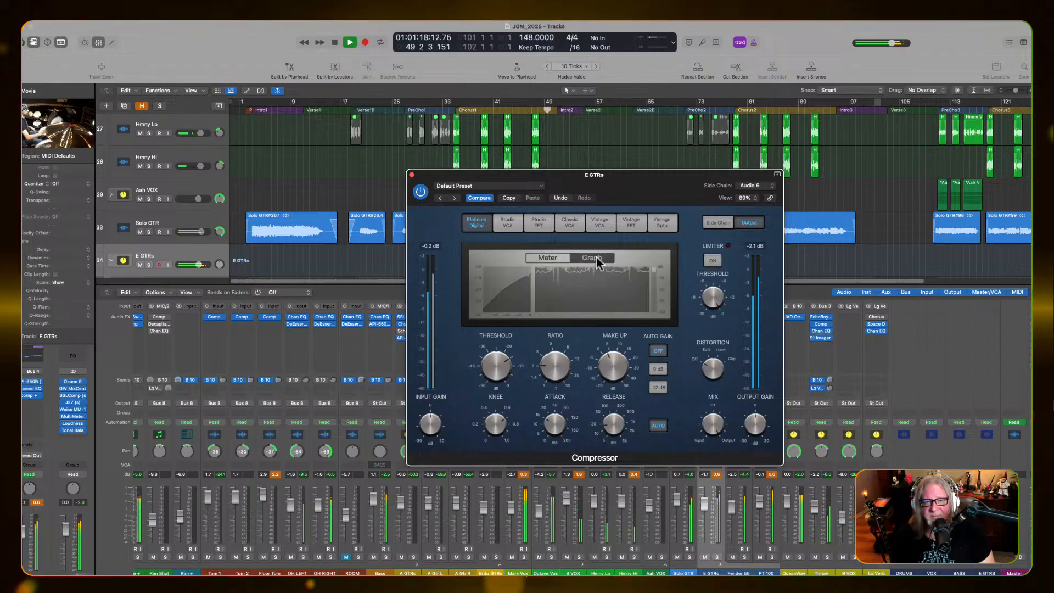
click(553, 258)
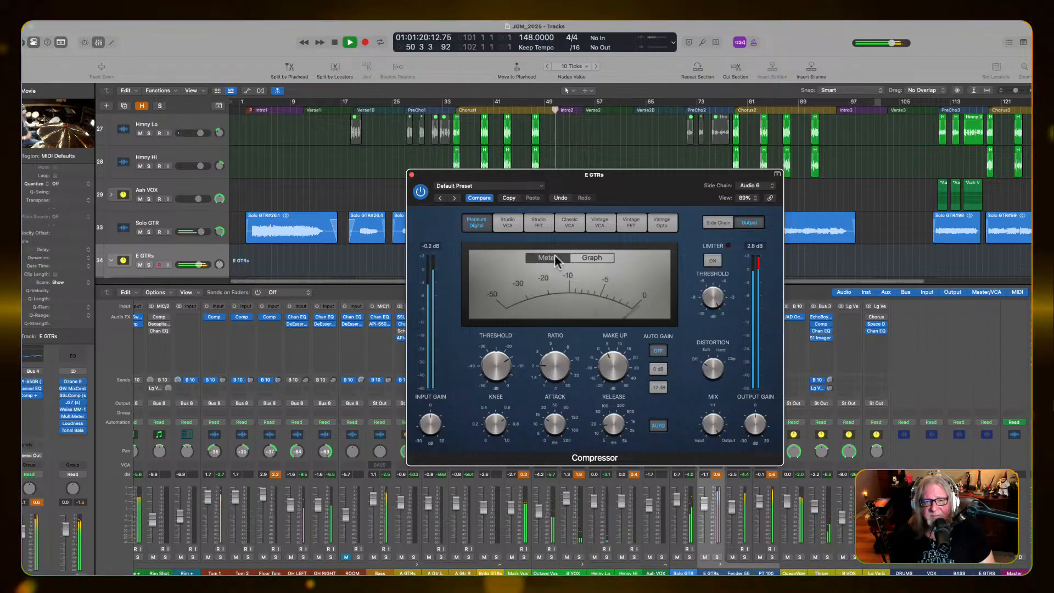
key(space)
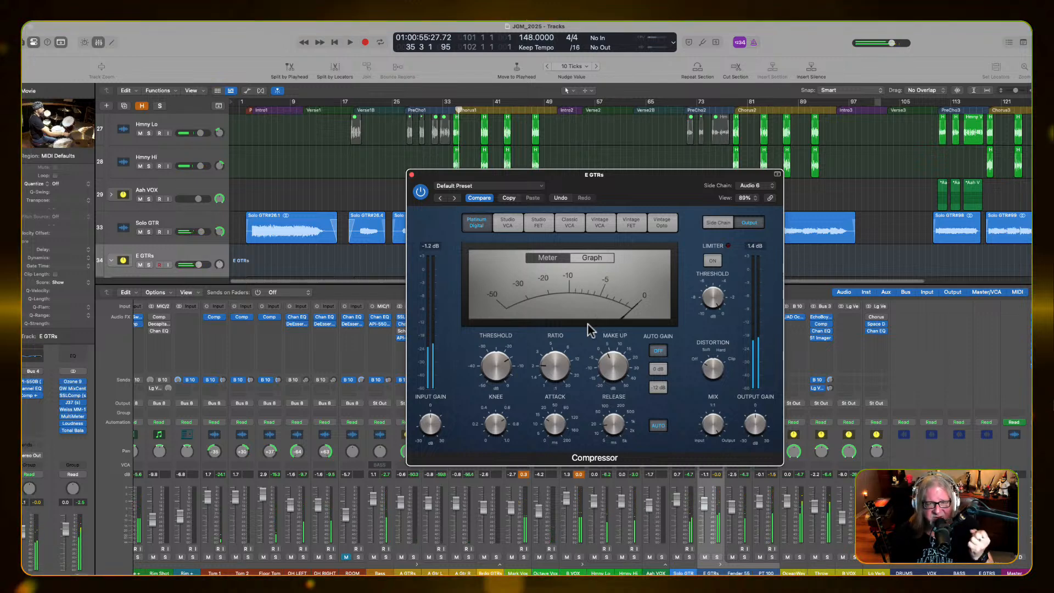
Replay from Chorus1 and shorten the compressor's release to about 5.6 ms
mouse_move(623, 390)
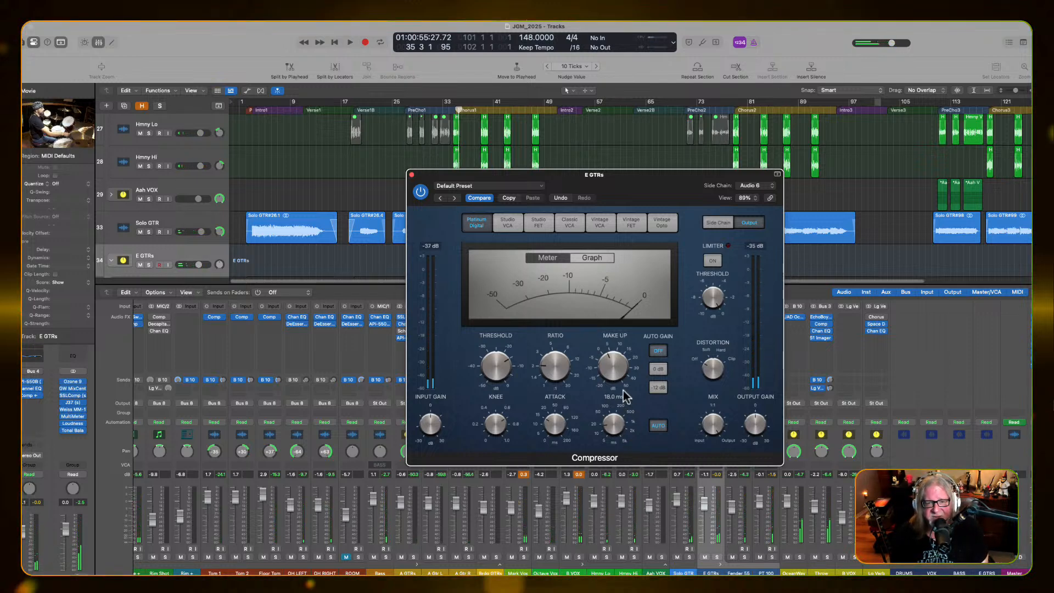
key(space)
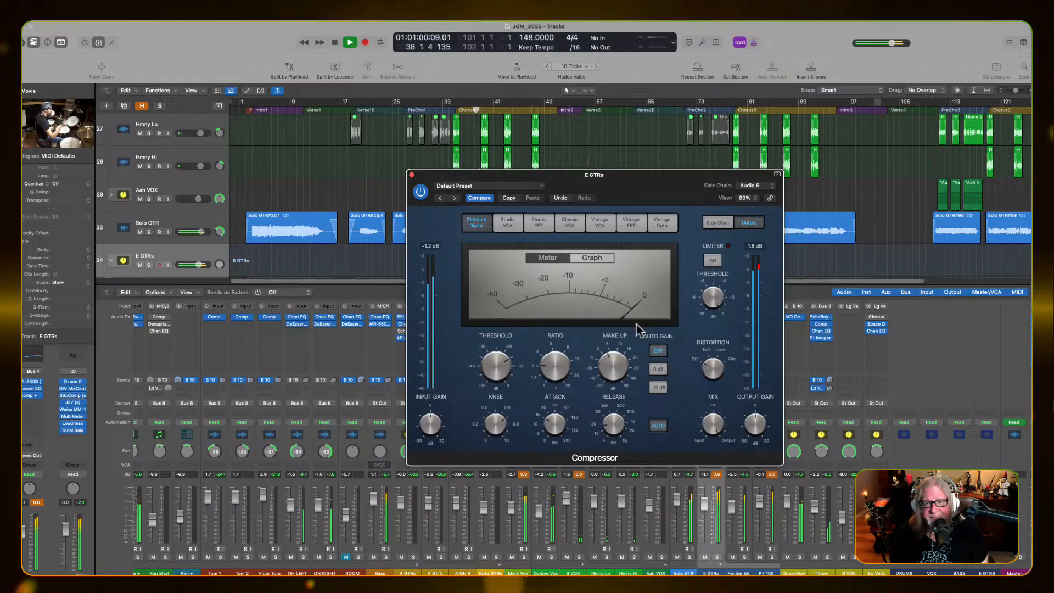
mouse_move(609, 431)
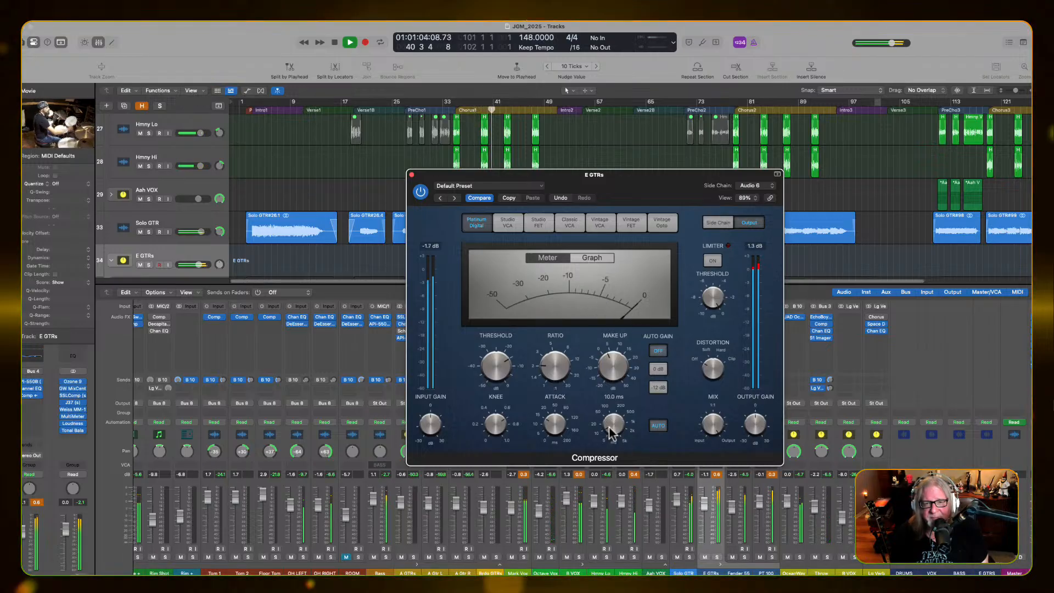
drag(609, 429, 610, 433)
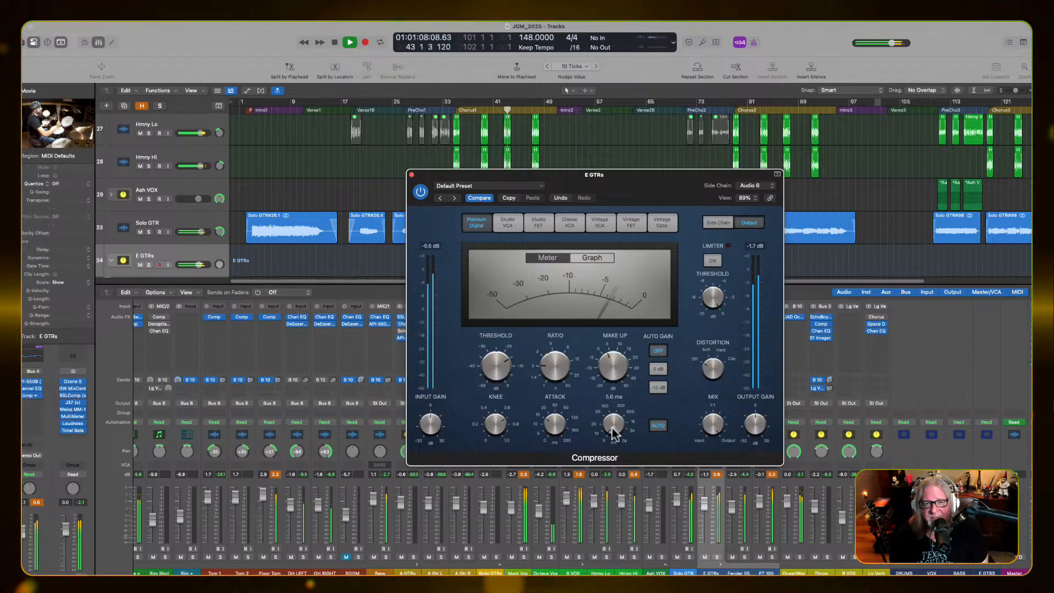
drag(613, 433, 614, 438)
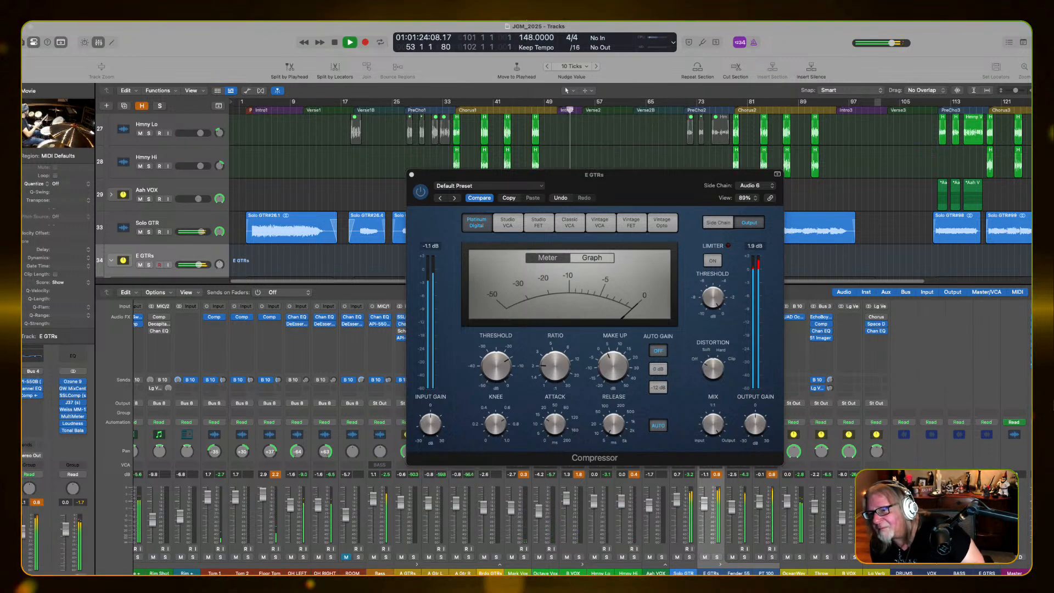
key(super+Tab)
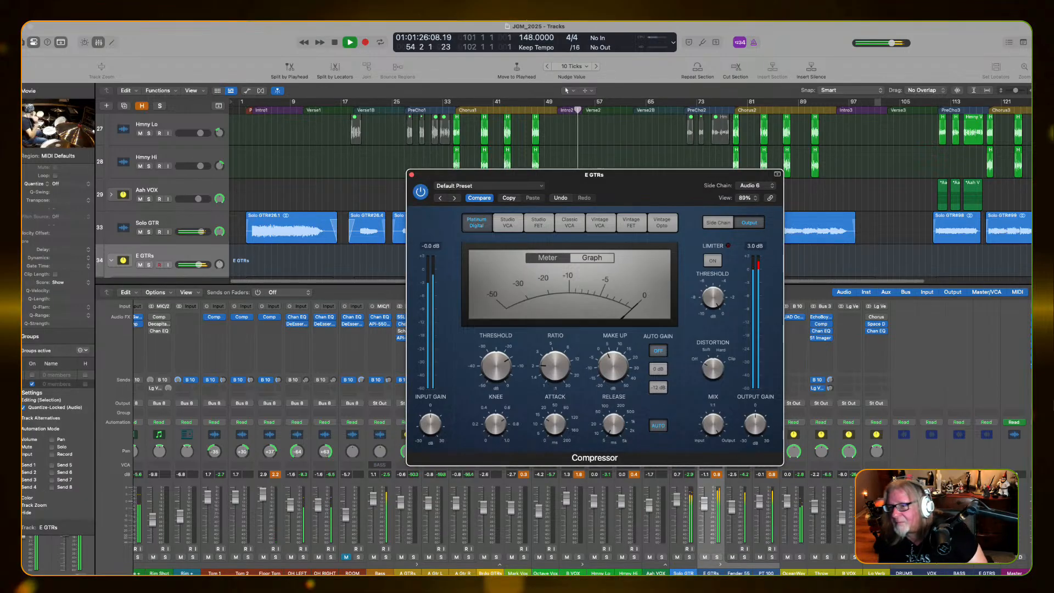
key(super+Tab)
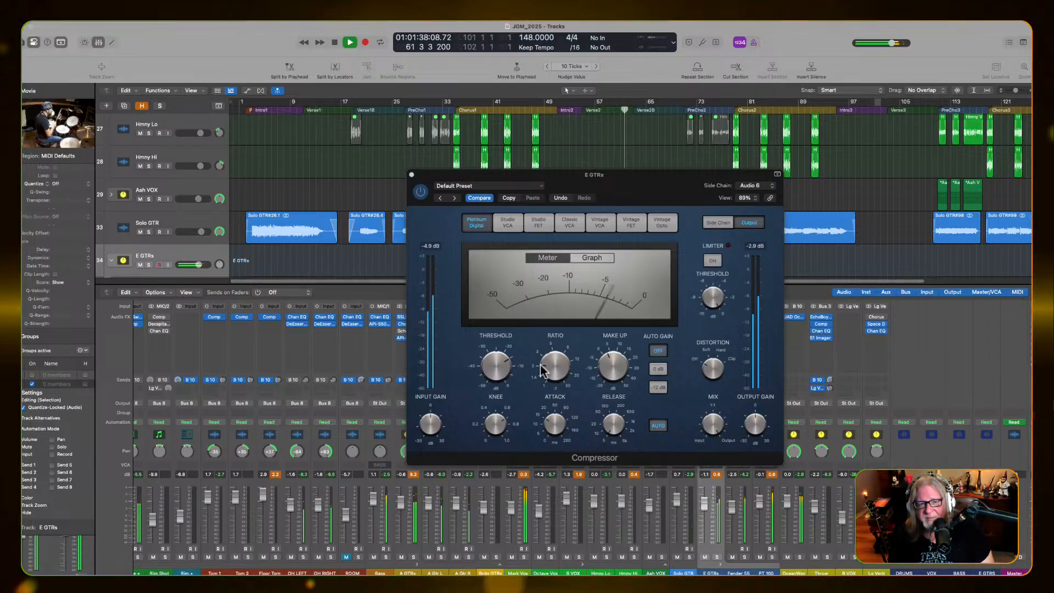
Raise the compressor's threshold above -12.5 dB and its ratio above 2.1:1 during playback
click(495, 368)
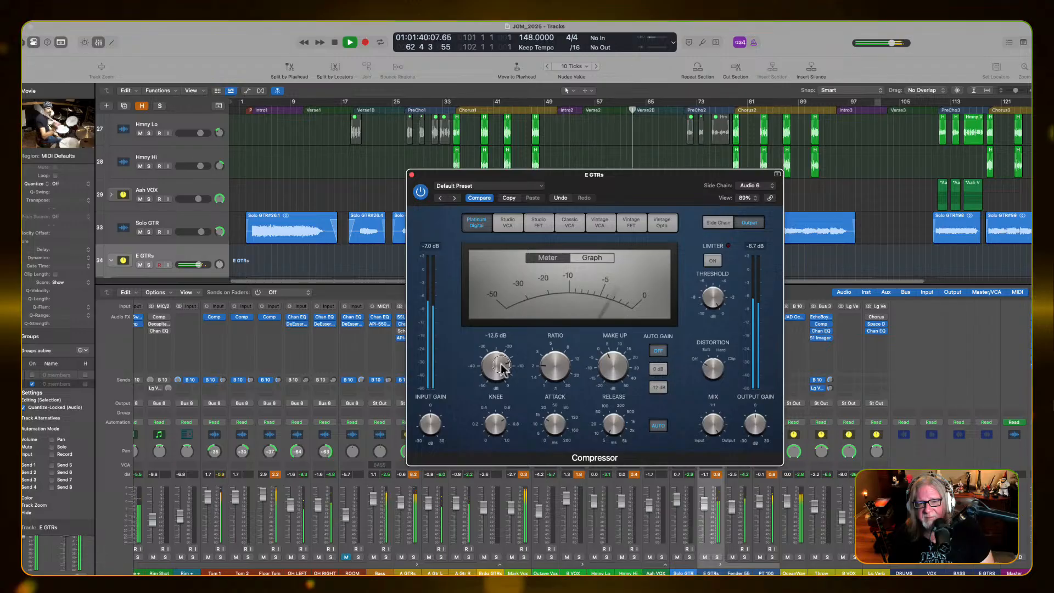
drag(501, 367, 501, 362)
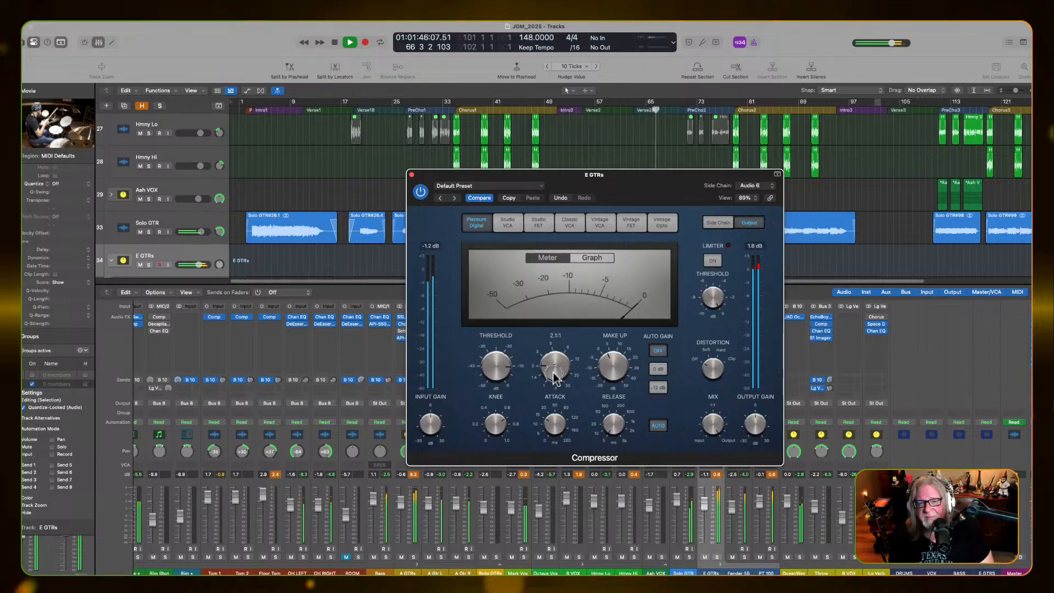
drag(554, 377, 550, 361)
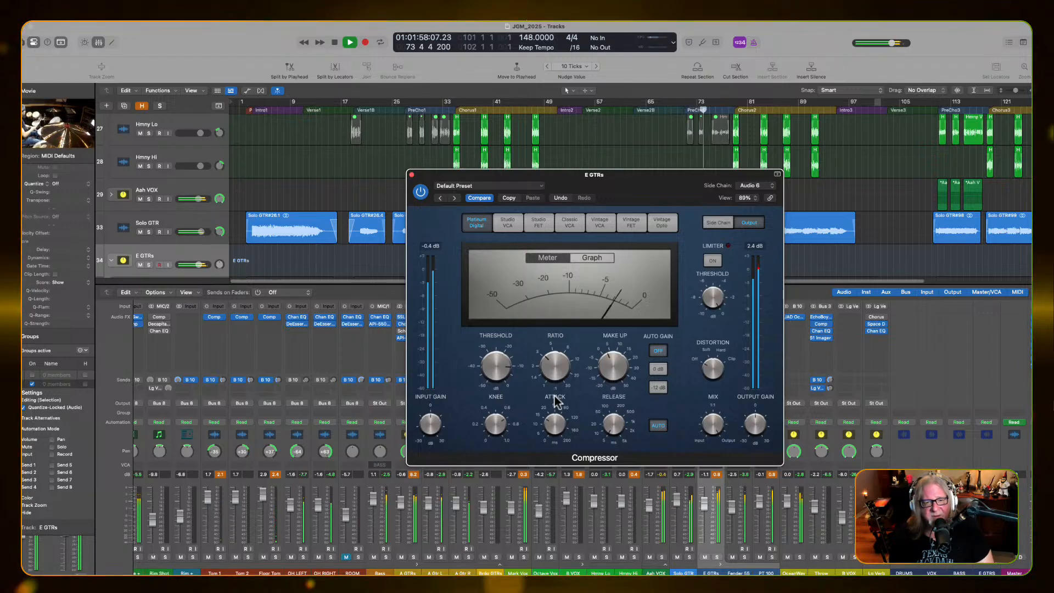
mouse_move(559, 367)
Replay from Chorus1 and adjust the compressor's threshold to -13.5 dB and its ratio to 2.5:1 during playback
key(space)
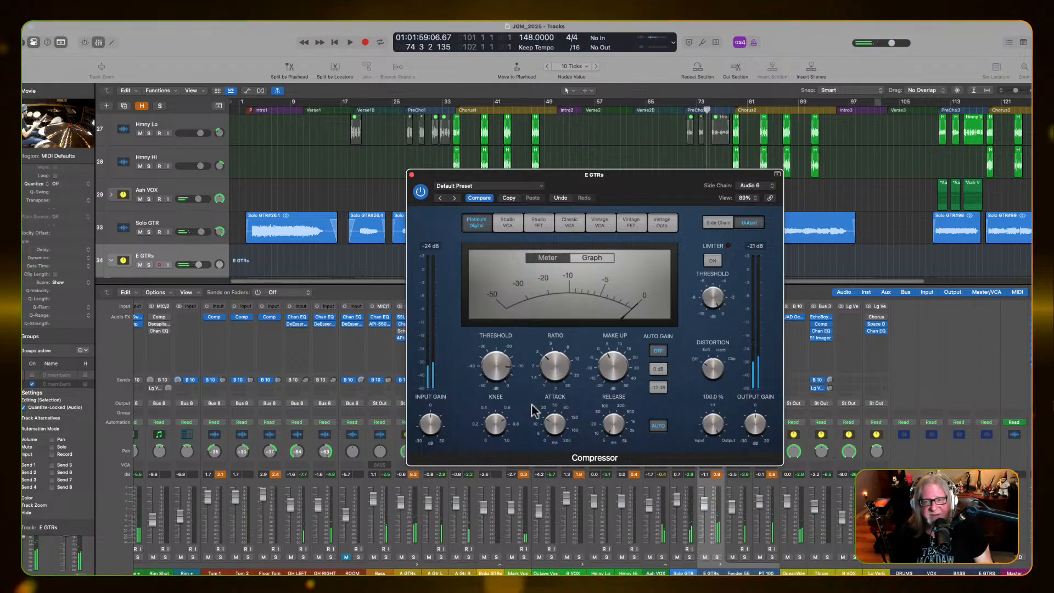
key(space)
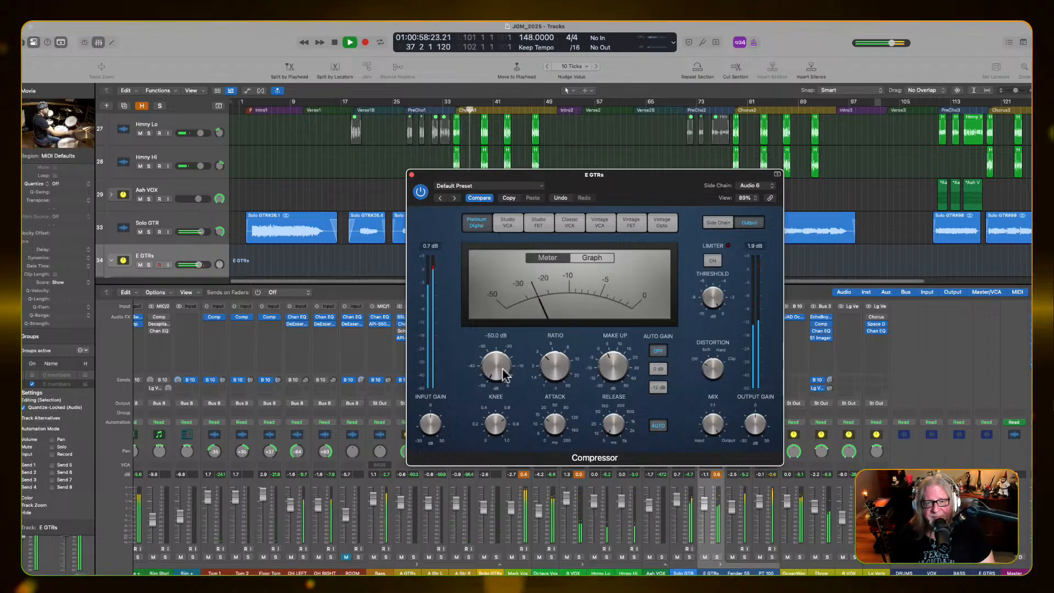
mouse_move(502, 369)
mouse_down()
mouse_move(499, 344)
mouse_move(497, 359)
mouse_up()
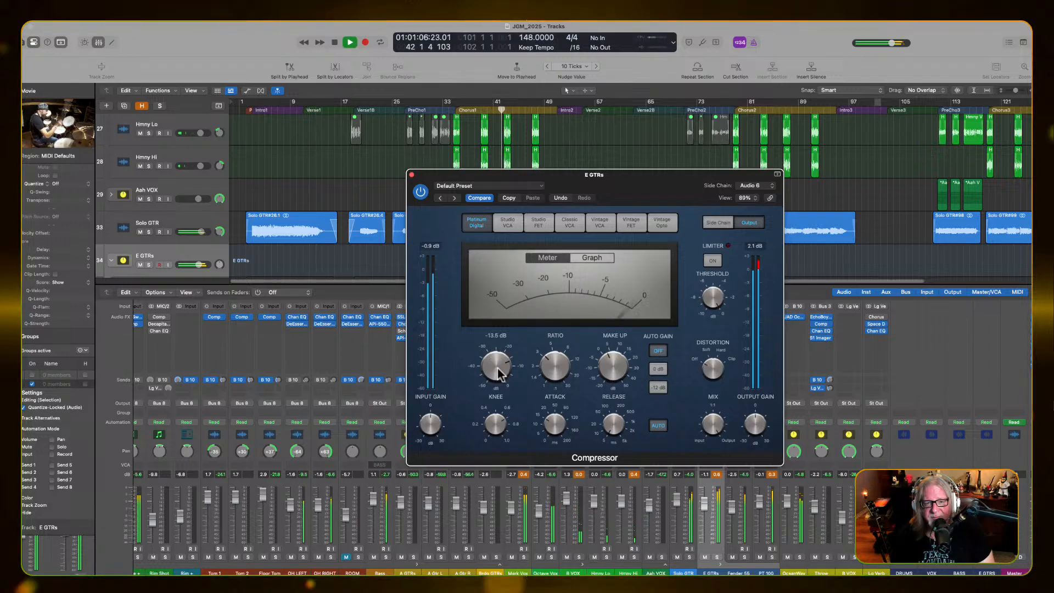
drag(498, 369, 497, 361)
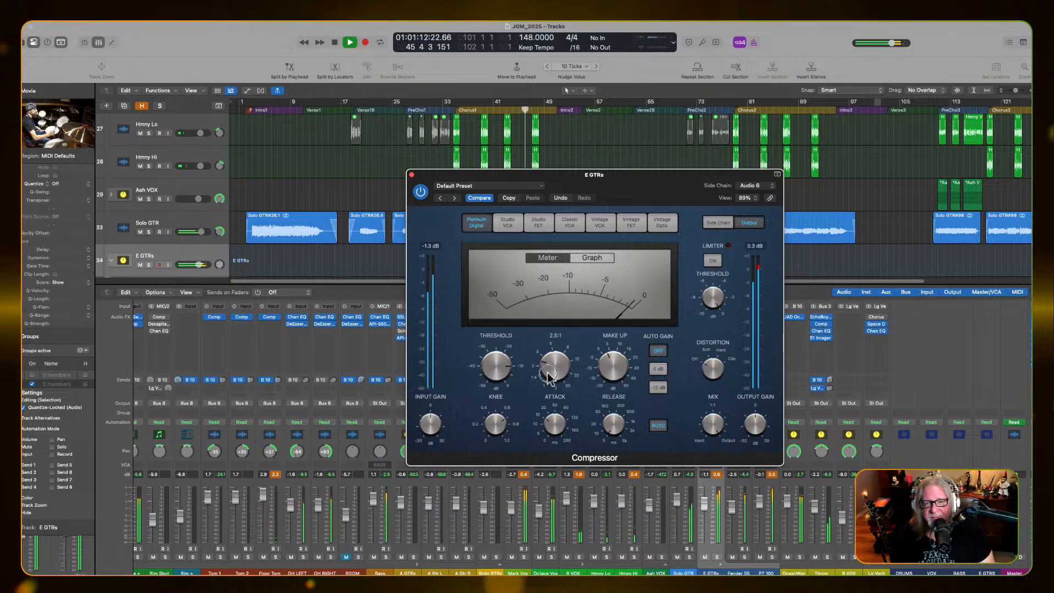
Try compressor thresholds of -8 dB and -13.5 dB, replay the chorus, and settle on about -11 dB
drag(498, 371, 493, 375)
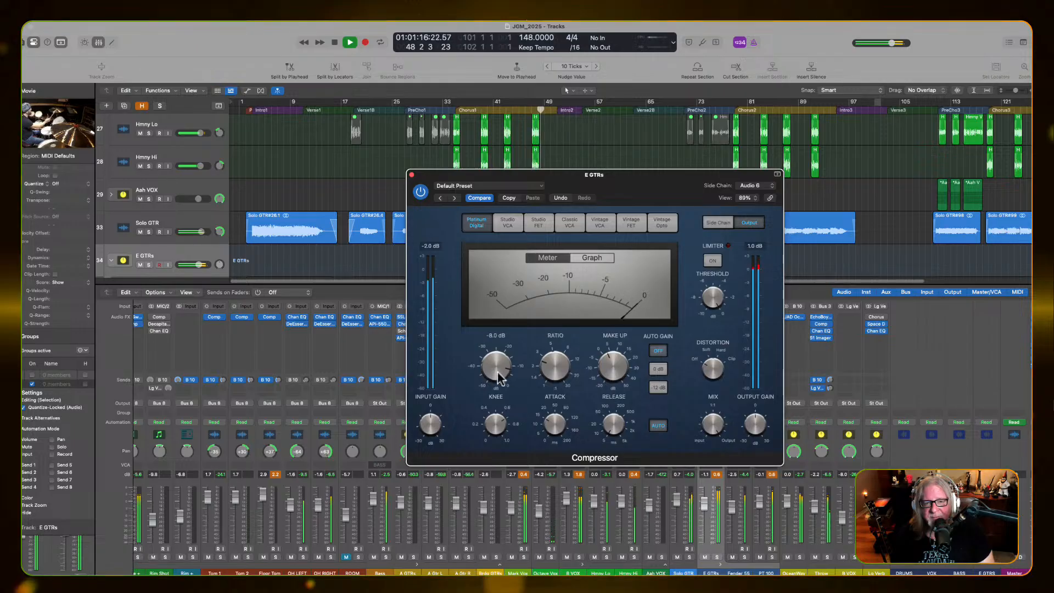
drag(498, 377, 495, 384)
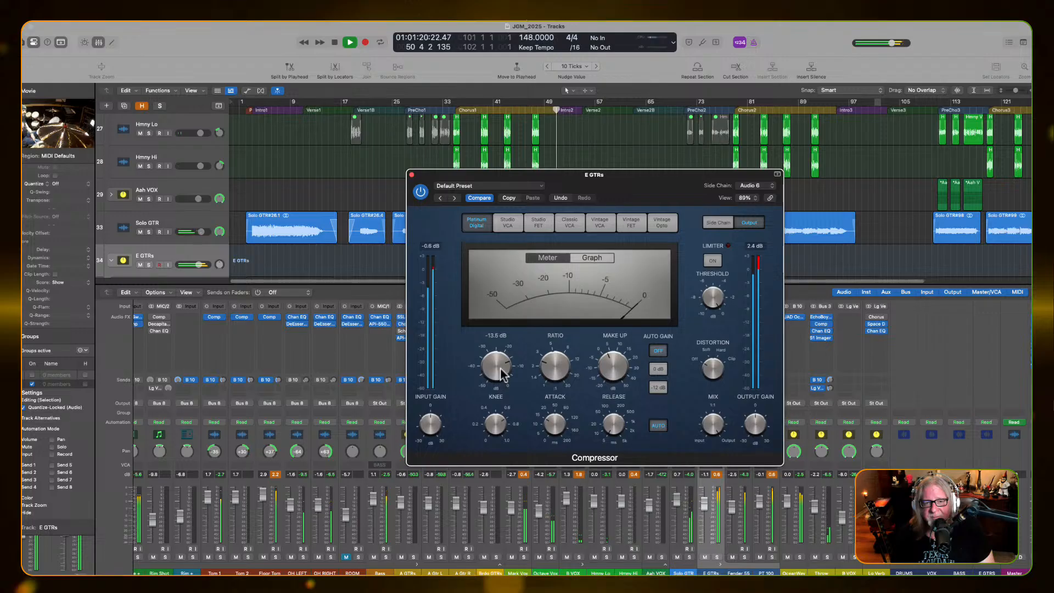
key(space)
key(space)
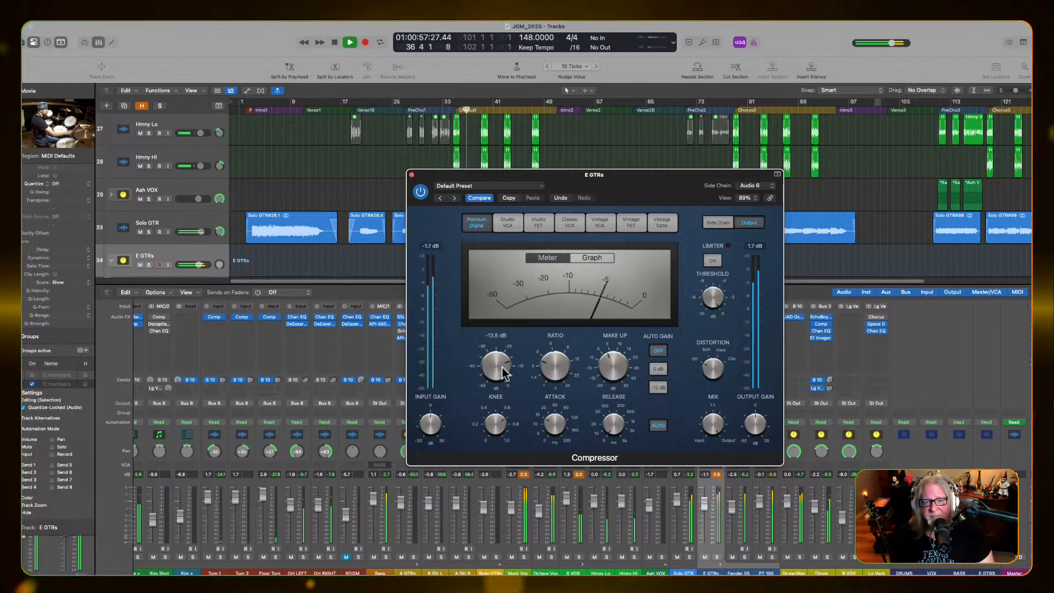
drag(503, 373, 502, 369)
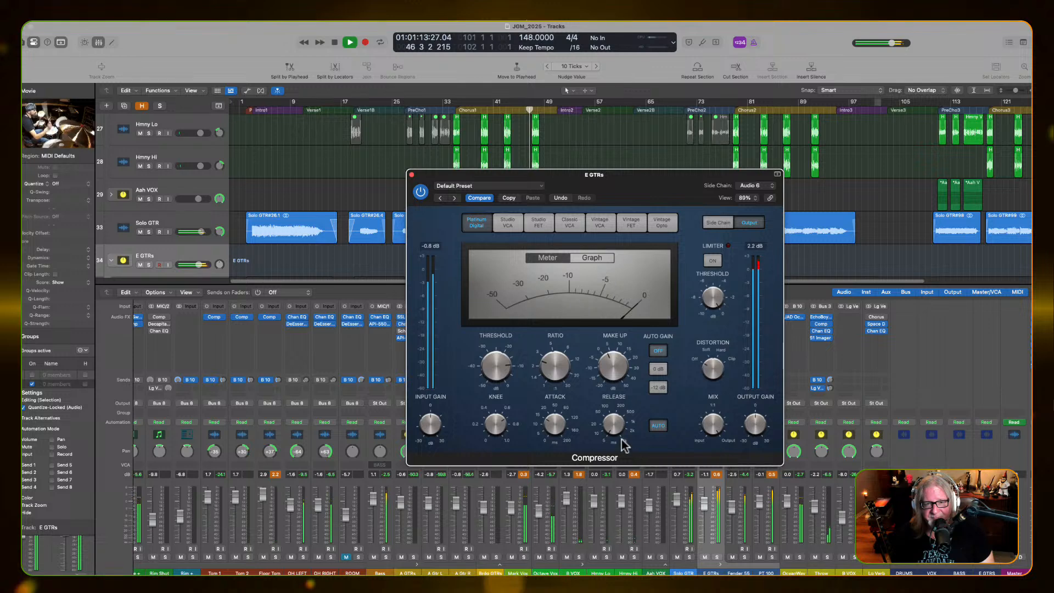
Lengthen the compressor's release to 11 ms during playback, stop playback, and close the compressor window
mouse_move(614, 428)
scroll(614, 426, up, 3)
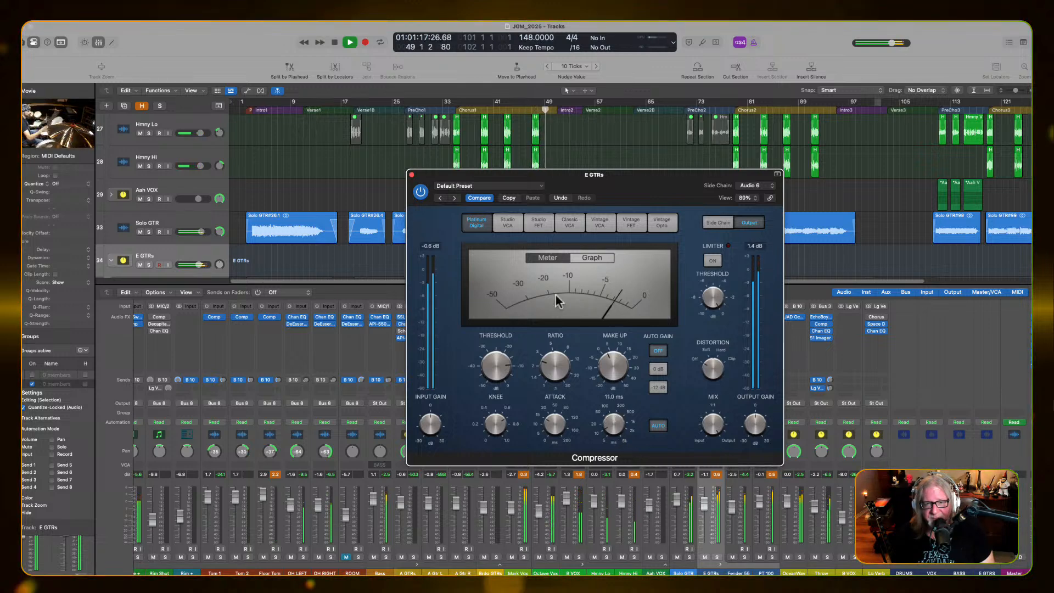
key(space)
click(411, 174)
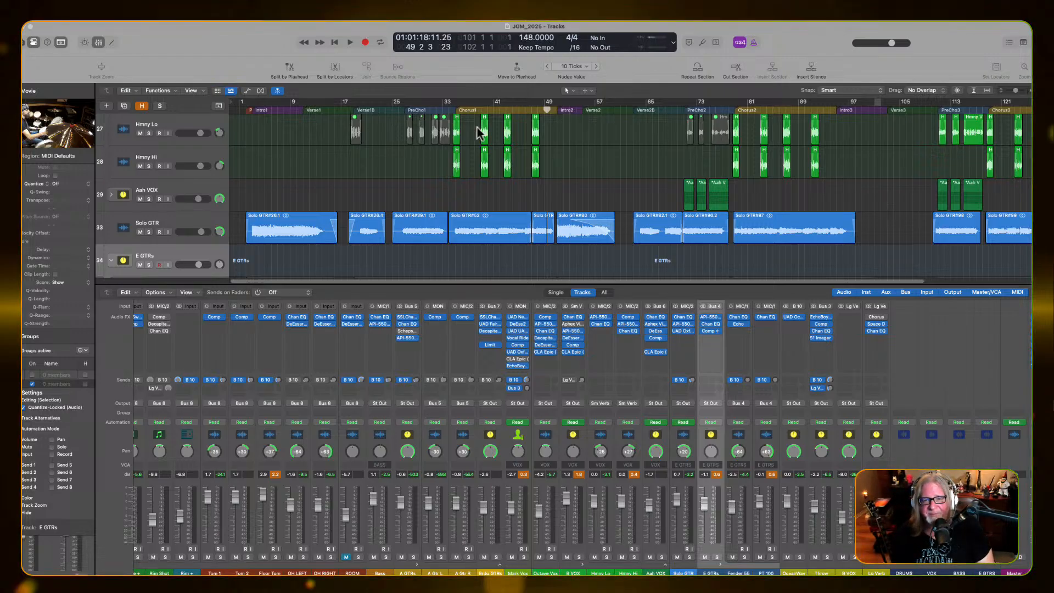
Move the playhead back to bar 34 and audition Chorus1 to judge the compressor's effect on the E GTRs bus
double_click(452, 105)
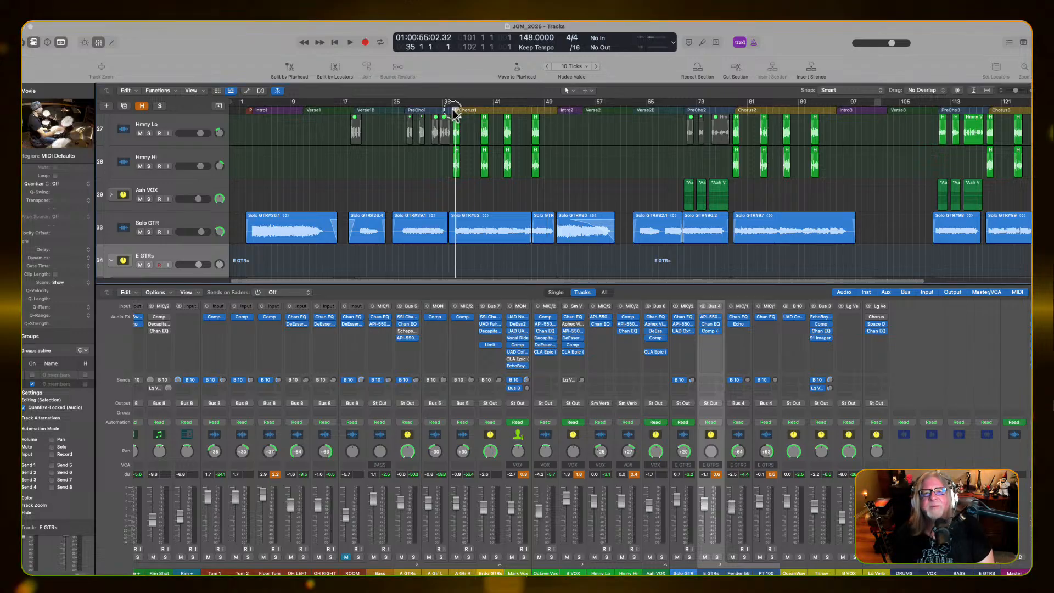
key(space)
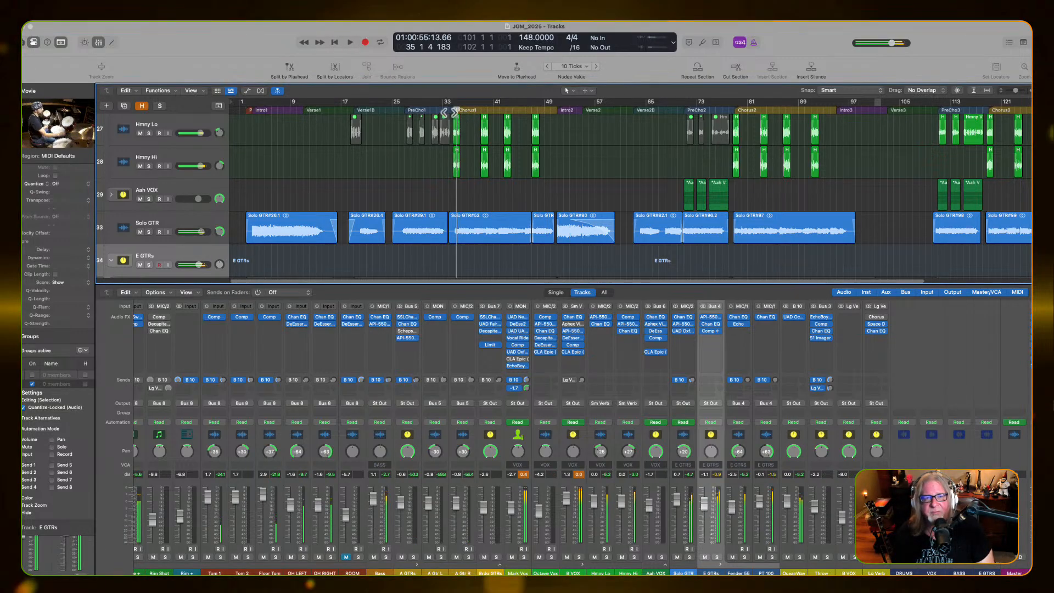
drag(455, 112, 447, 111)
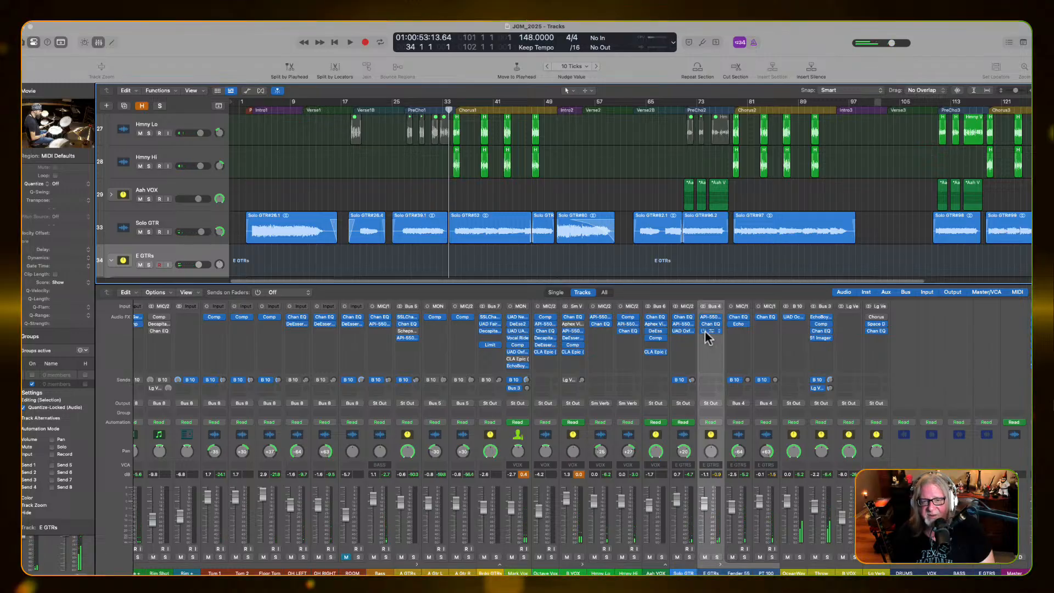
key(space)
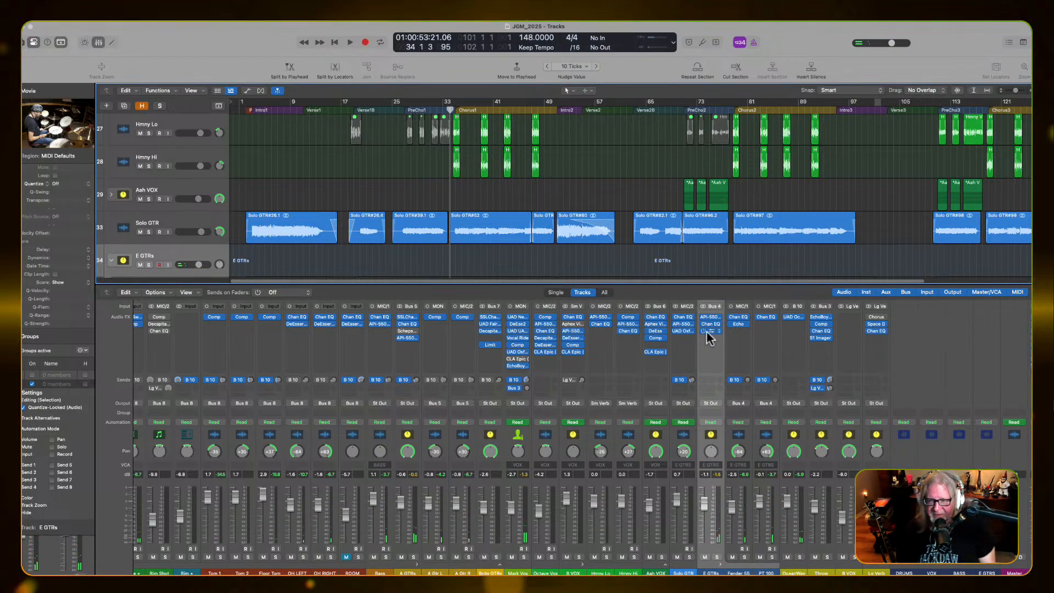
click(706, 332)
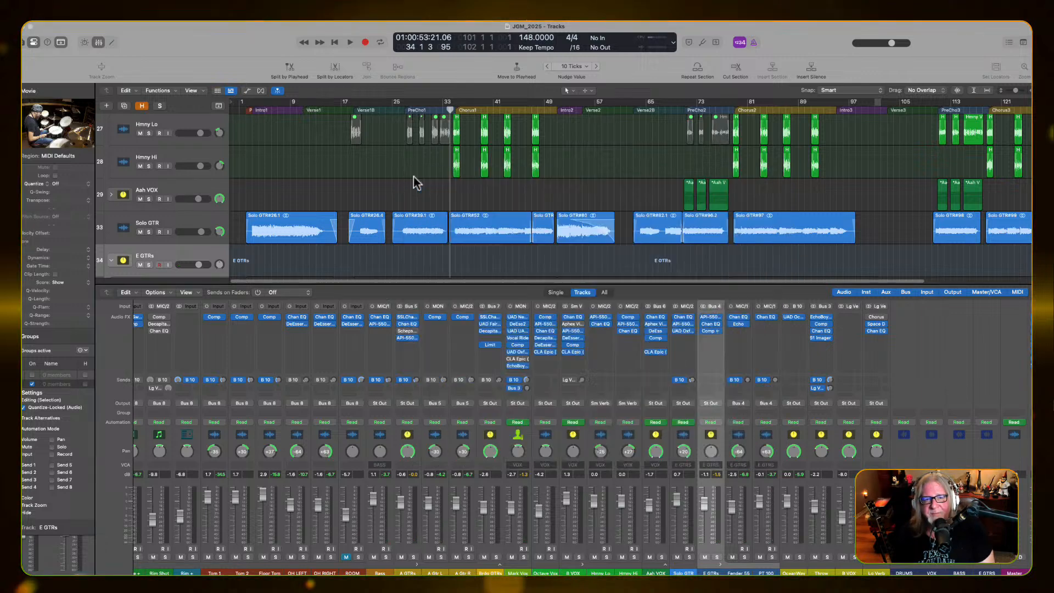
click(411, 175)
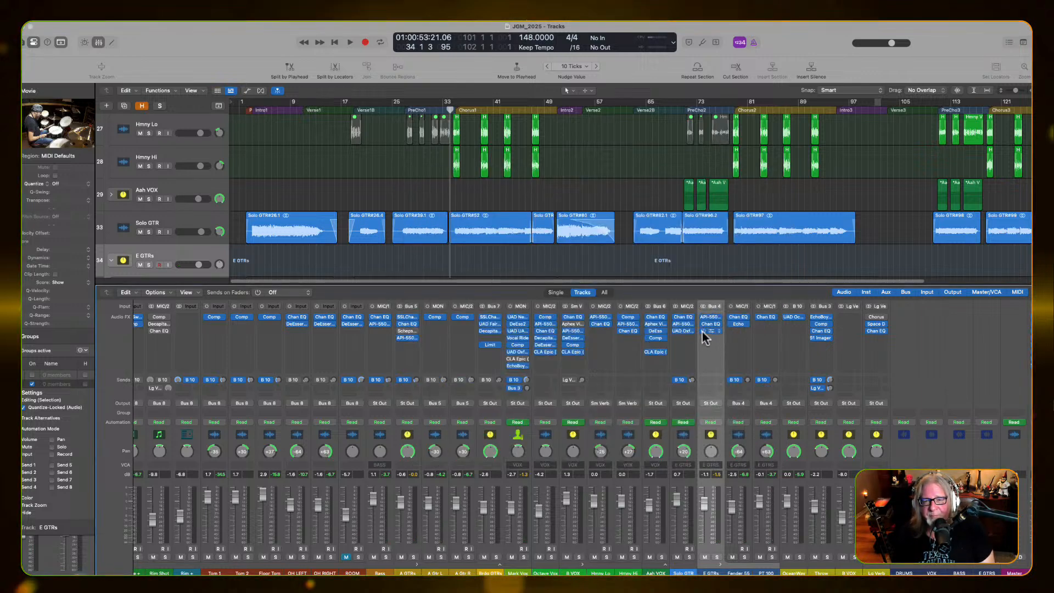
key(space)
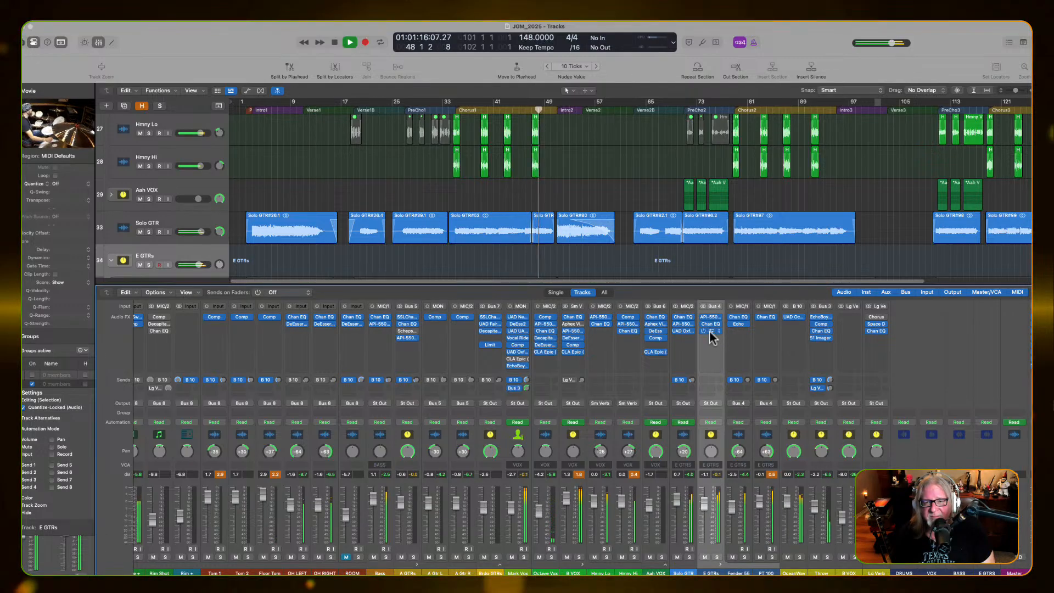
key(space)
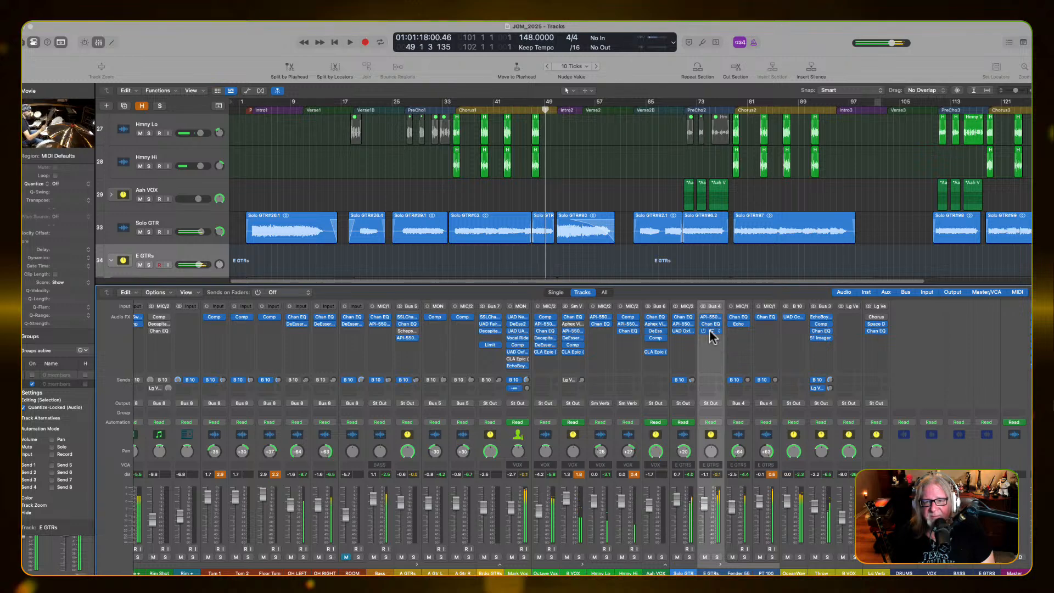
Reopen the E GTRs compressor, raise the bus volume to about -0.5 dB during playback, and close the plug-in window
click(709, 330)
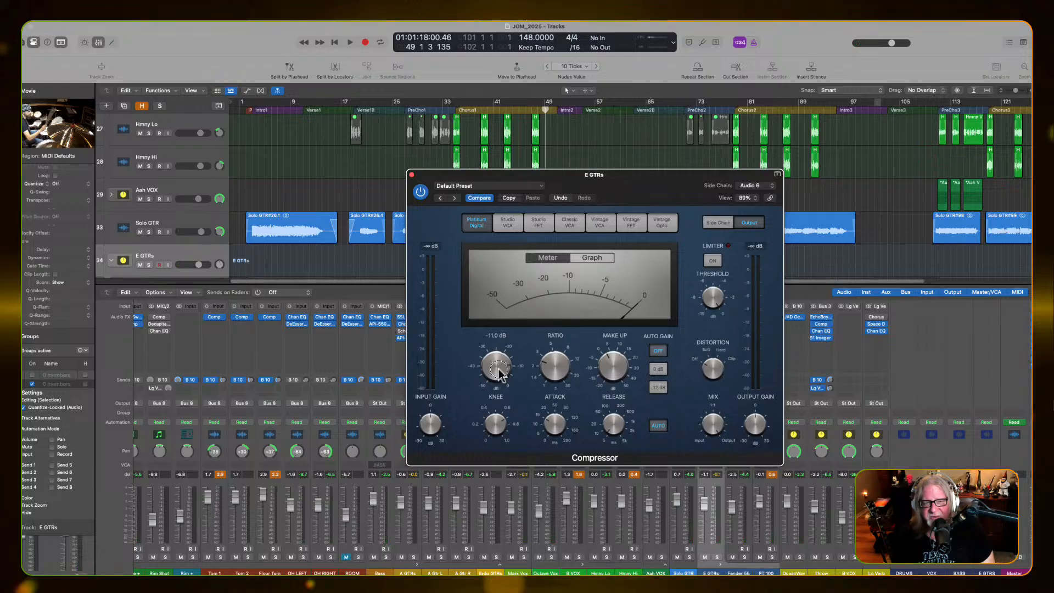
key(space)
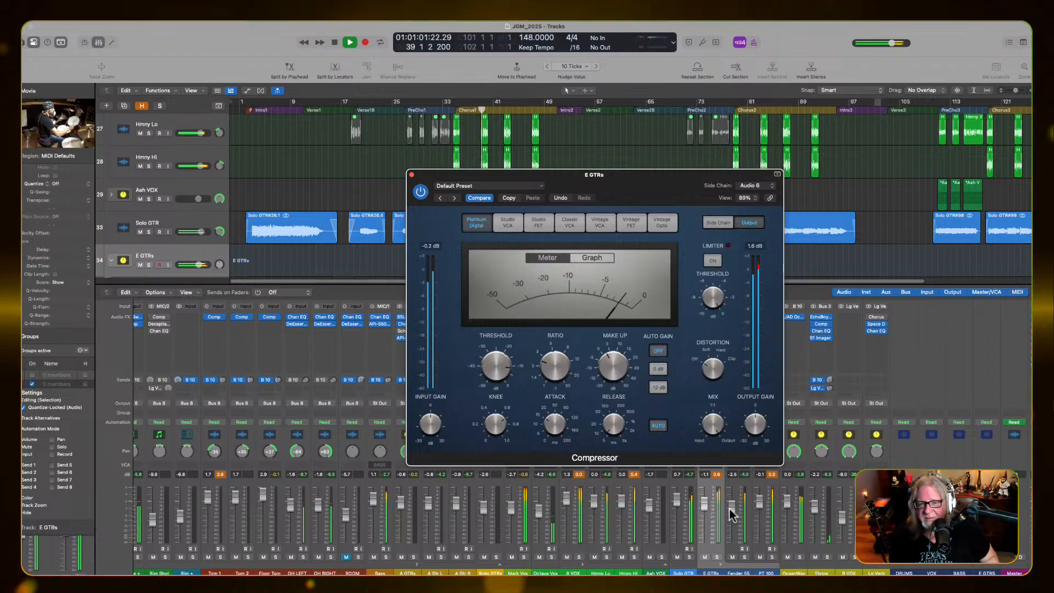
alt+click(702, 500)
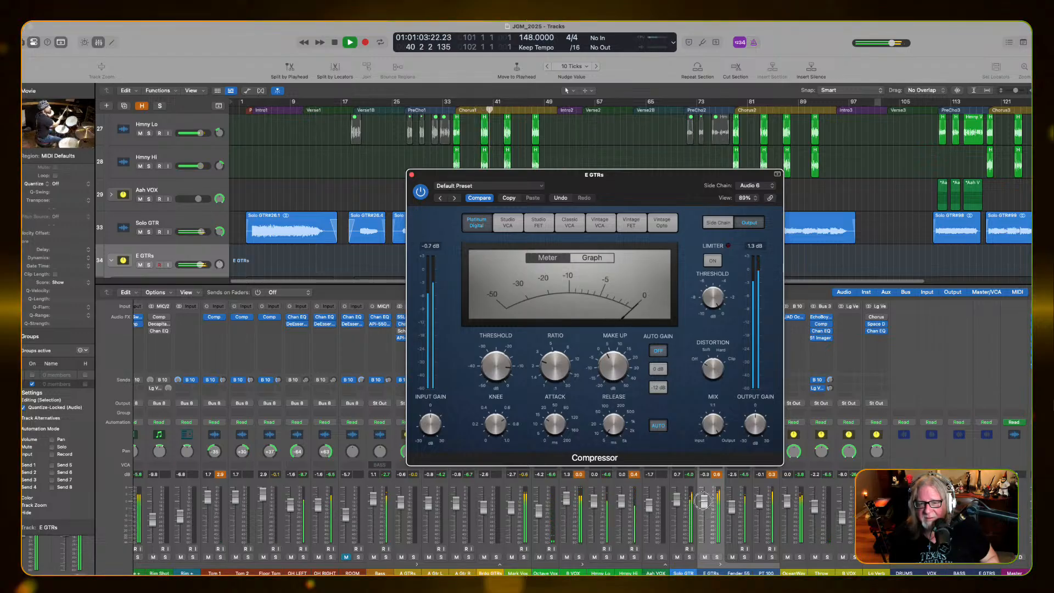
drag(702, 500, 702, 499)
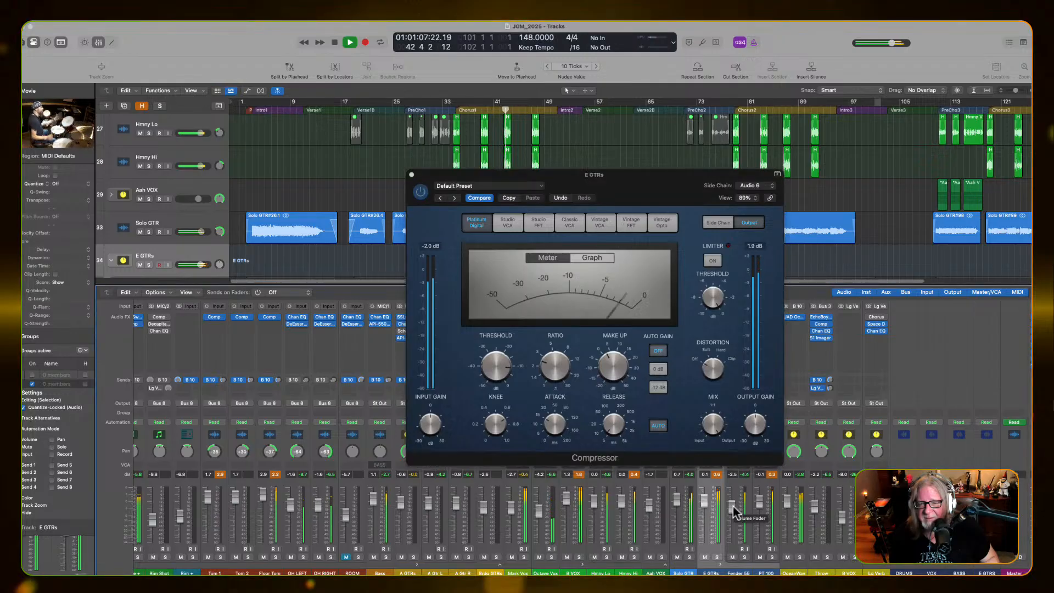
drag(704, 501, 703, 503)
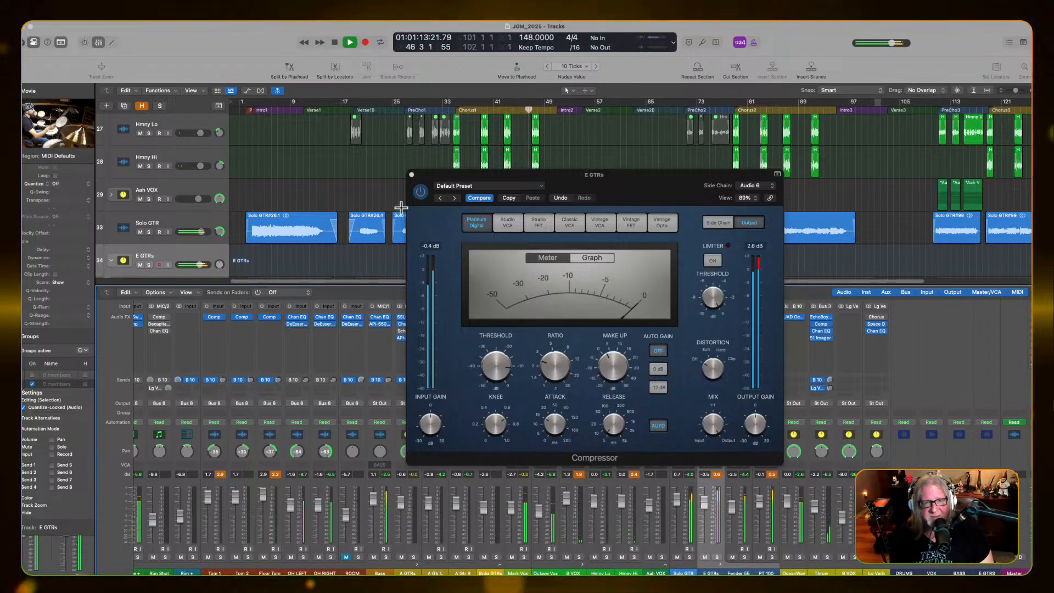
click(411, 176)
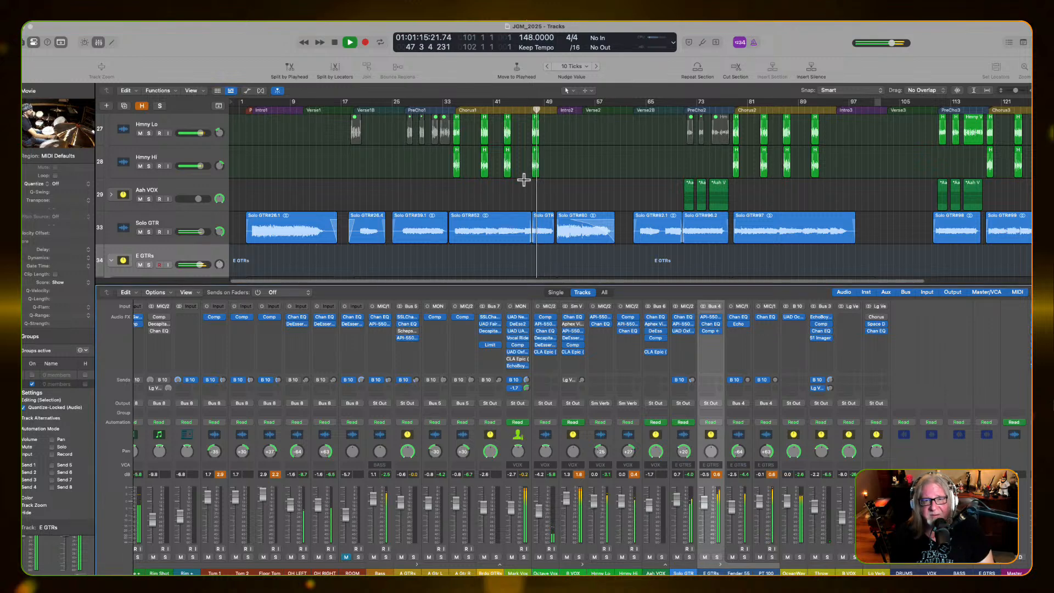
Play the song from Intro2, select the Fender 55 and PT 100 channels together, and stop playback
key(space)
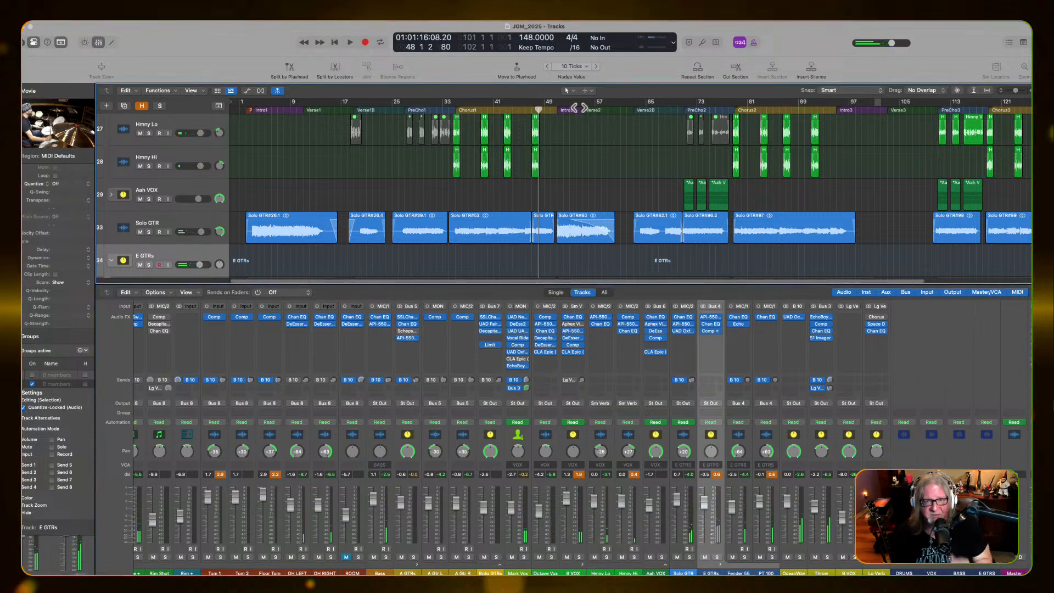
click(578, 108)
key(space)
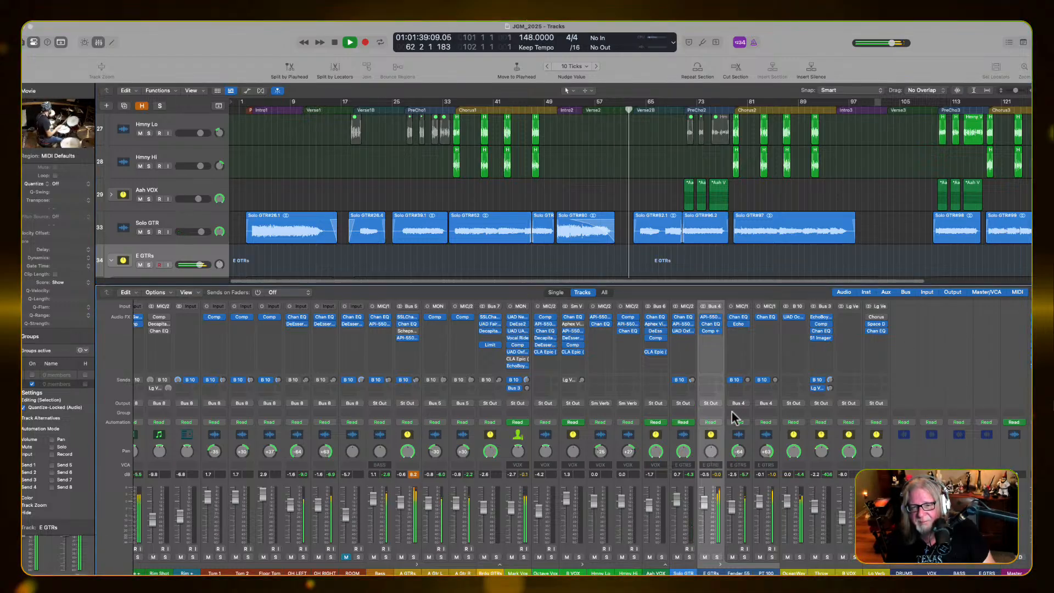
click(738, 573)
shift+click(766, 573)
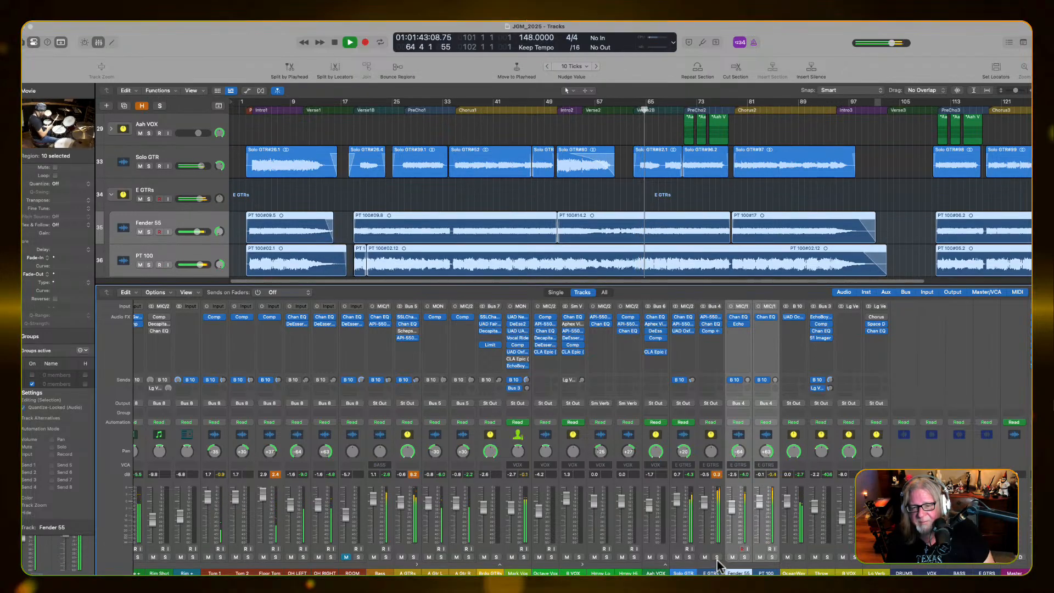
key(space)
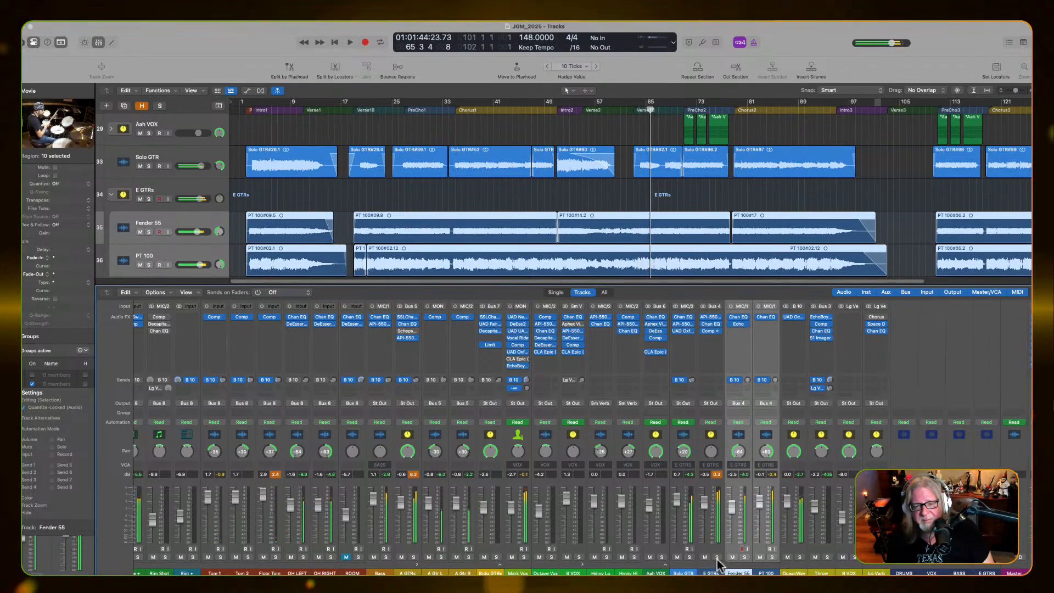
Solo the E GTRs bus and audition the Fender 55 and PT 100 guitars from Intro2 with both channels selected
click(717, 557)
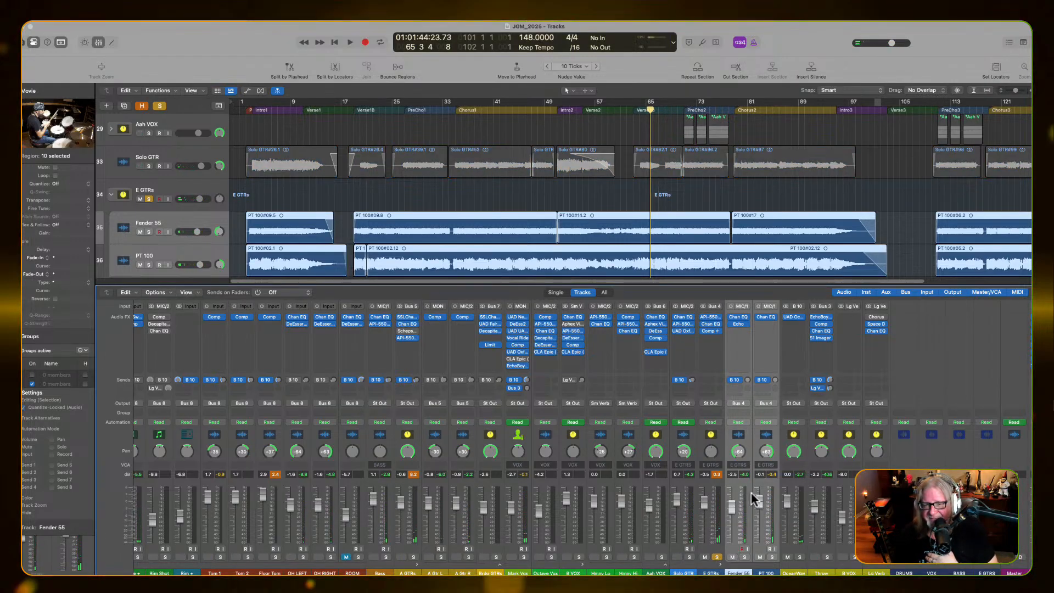
click(765, 573)
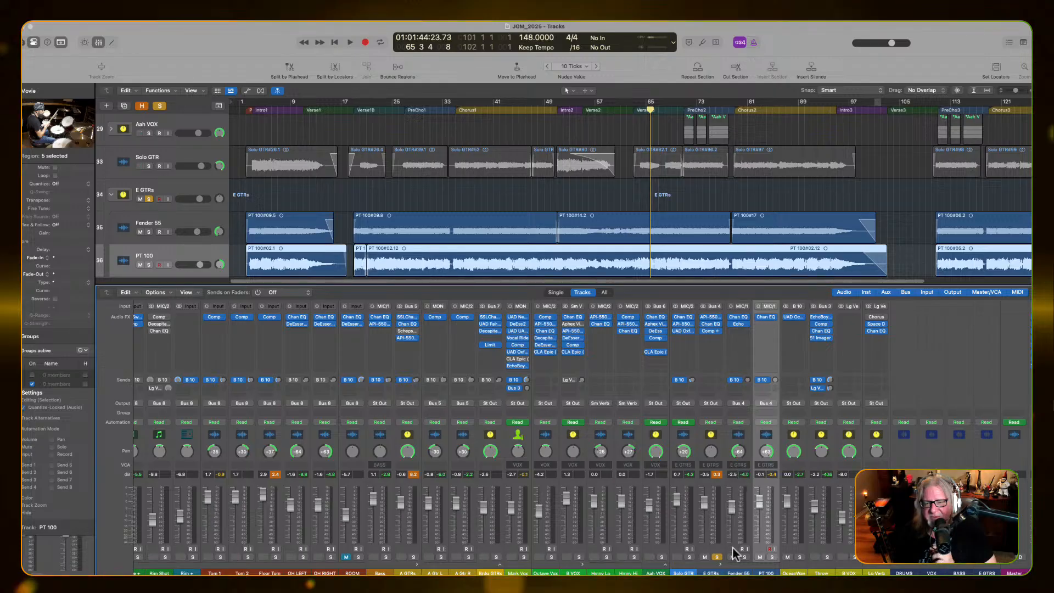
click(738, 573)
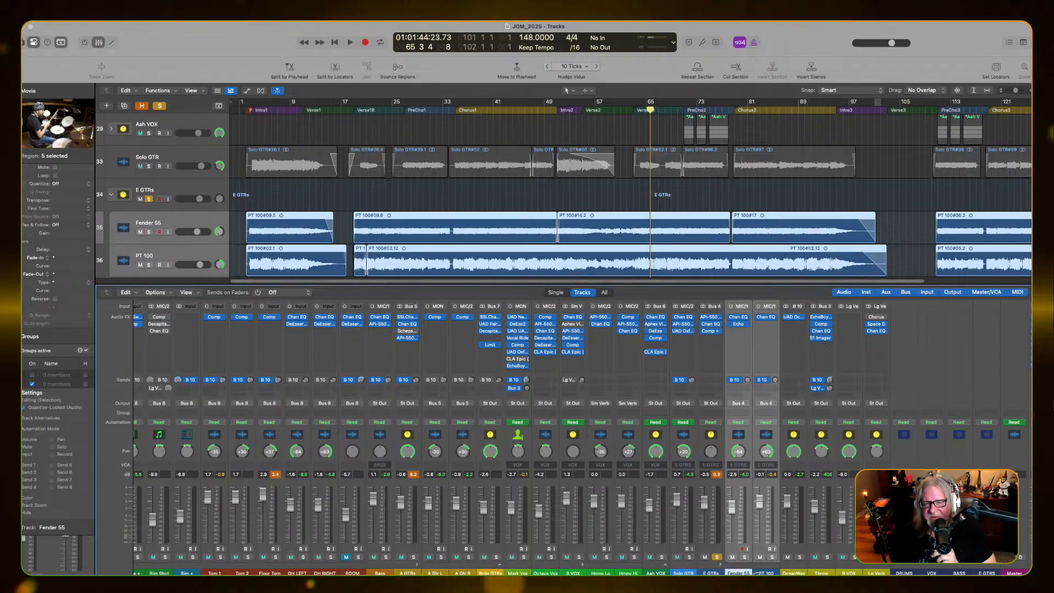
key(space)
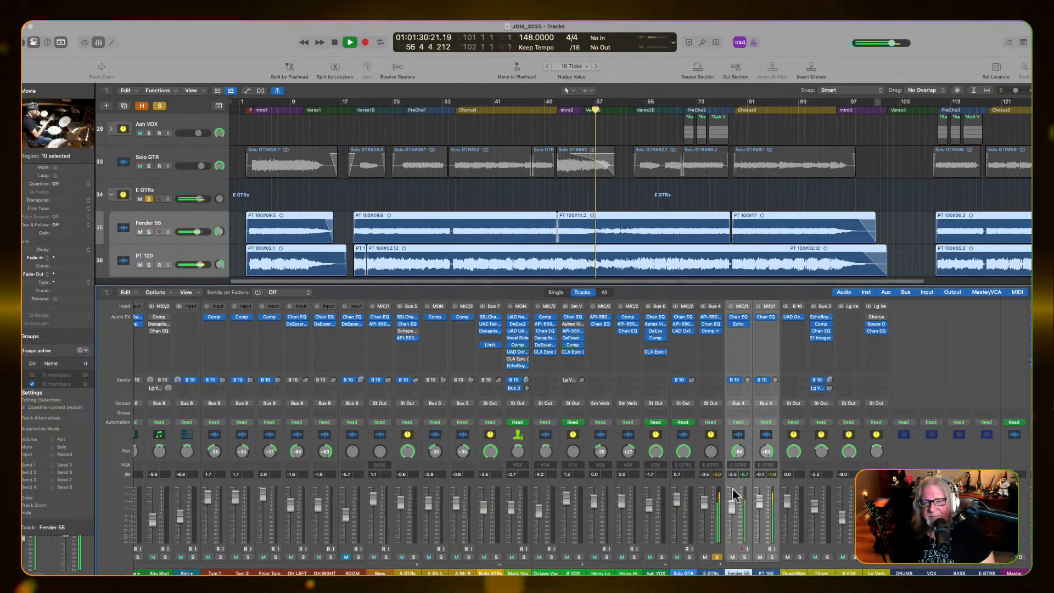
key(space)
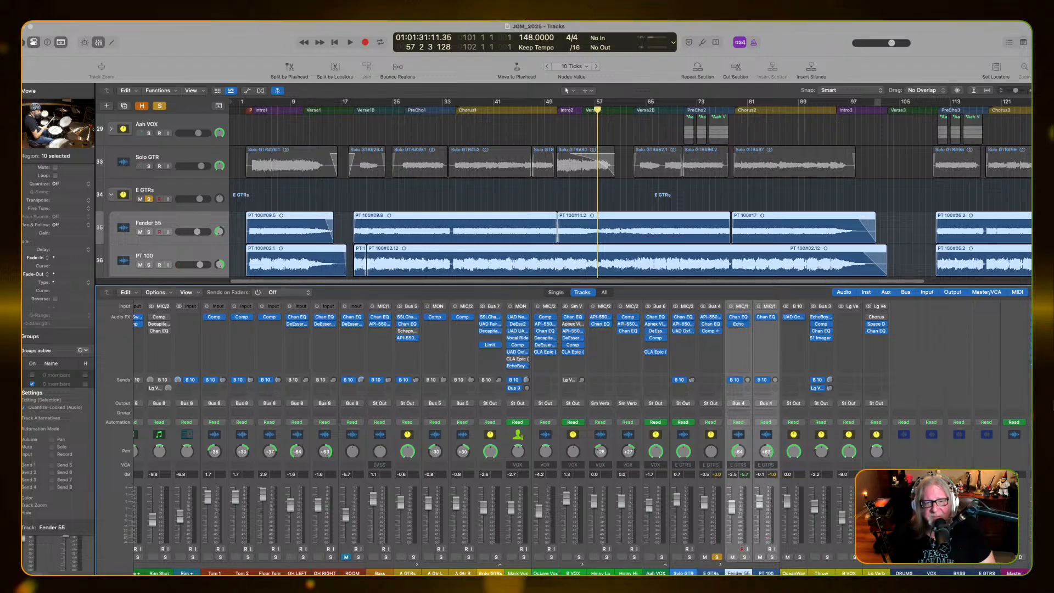
Collapse the B VOX stack's harmony channels in the mixer and expand them again
click(581, 563)
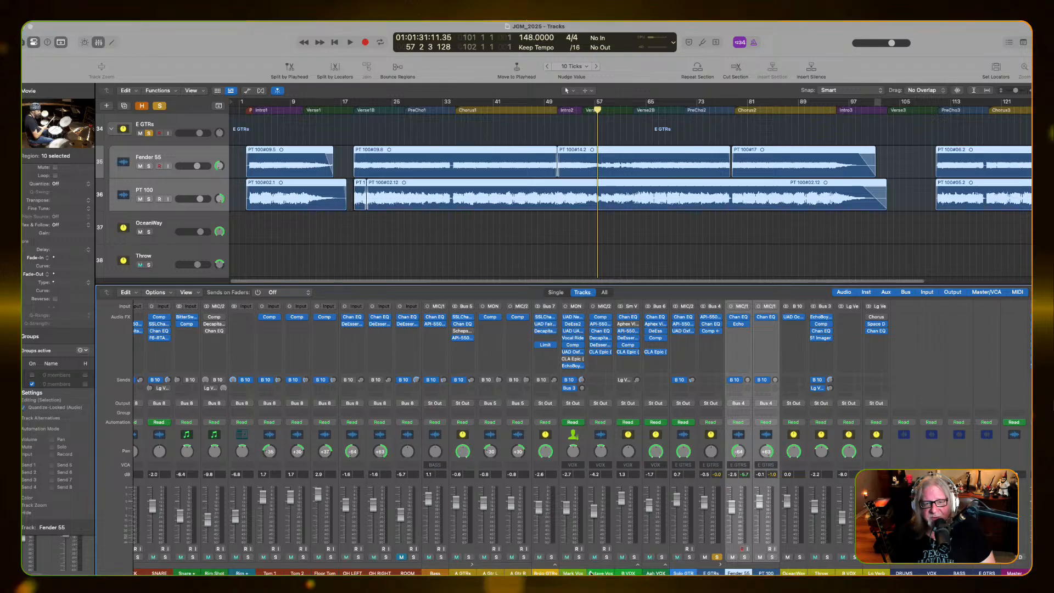
click(638, 566)
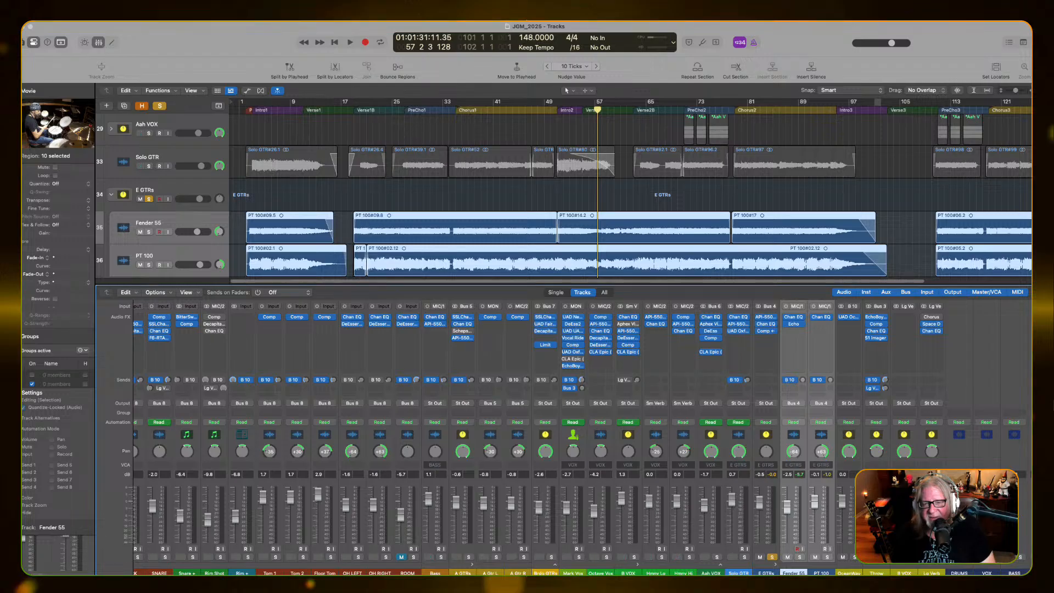
In the OceanWay channel's UAD Ocean Way Studios plug-in, choose Reverb mode, mute the far microphone and unmute the near one
scroll(581, 434, right, 2)
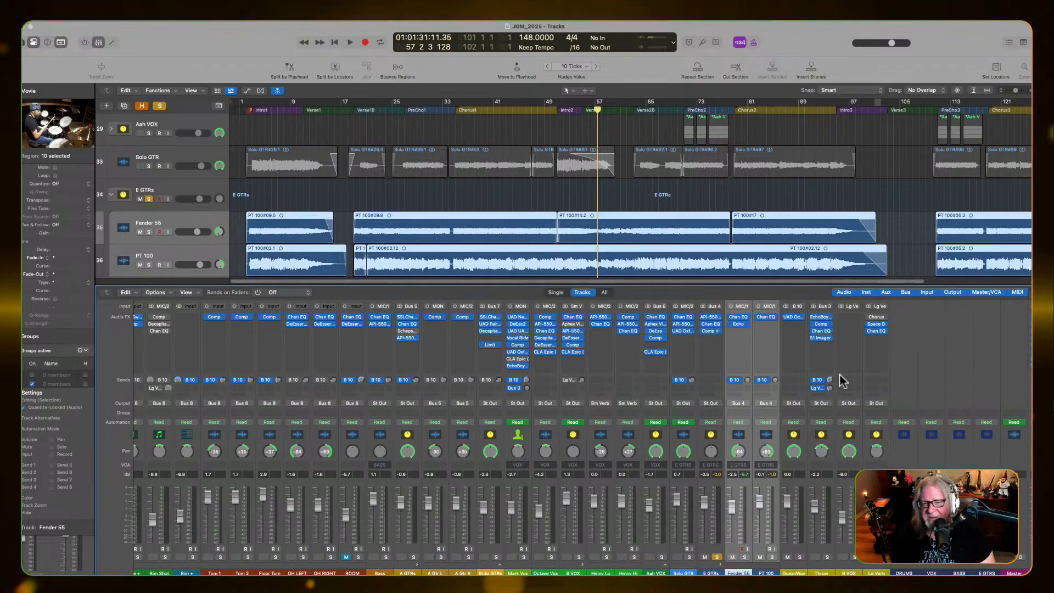
click(793, 317)
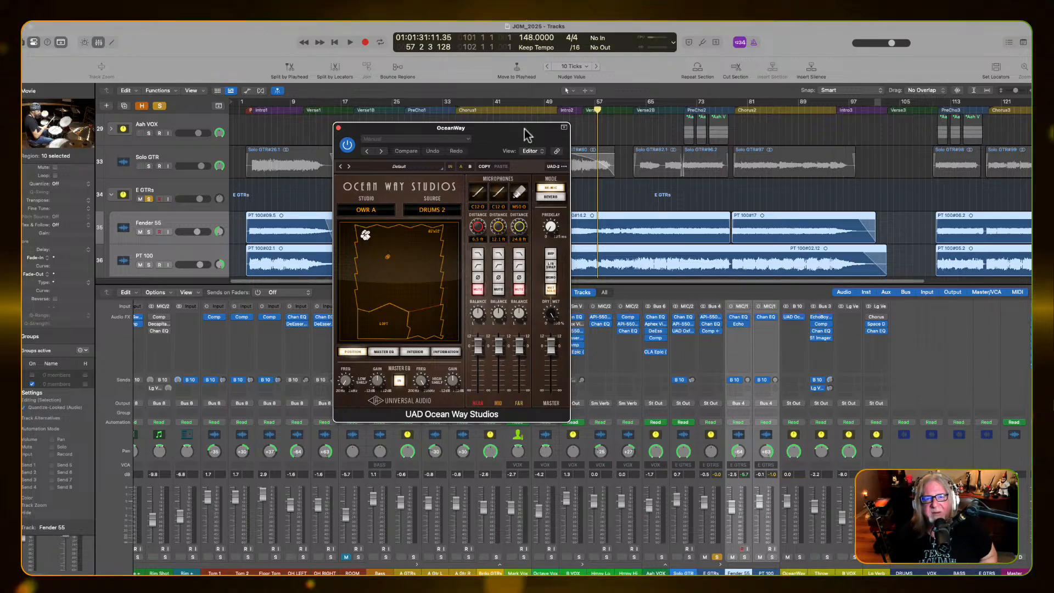
drag(524, 130, 697, 203)
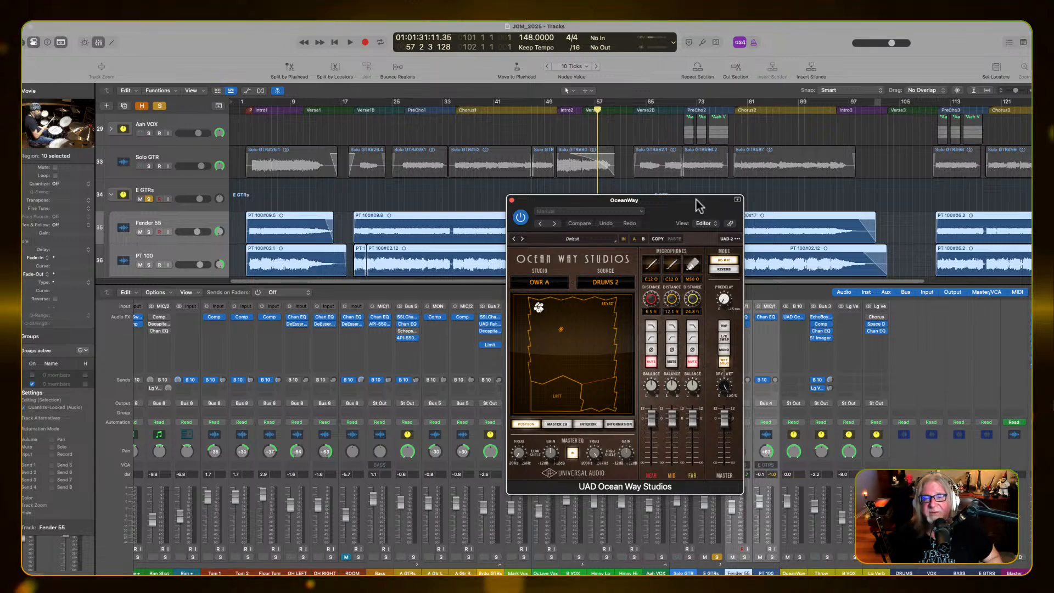
click(725, 269)
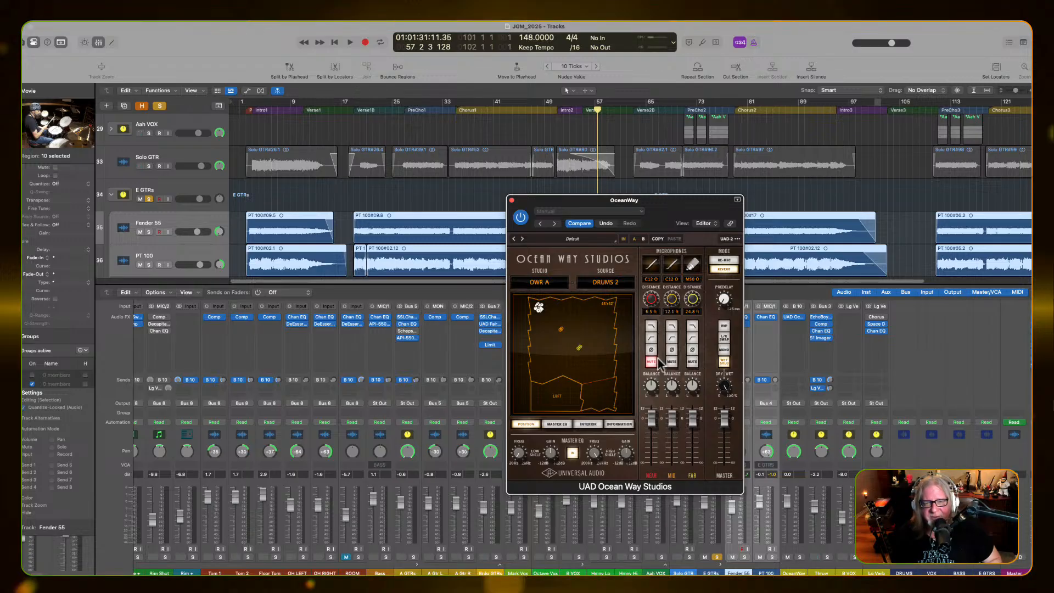
click(691, 363)
click(651, 364)
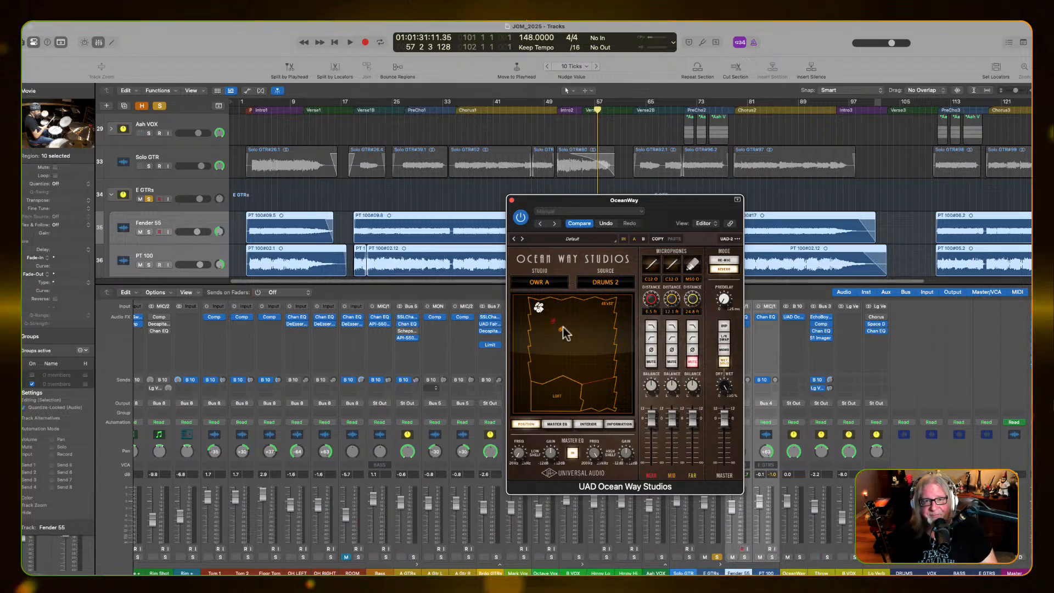
drag(522, 200, 272, 179)
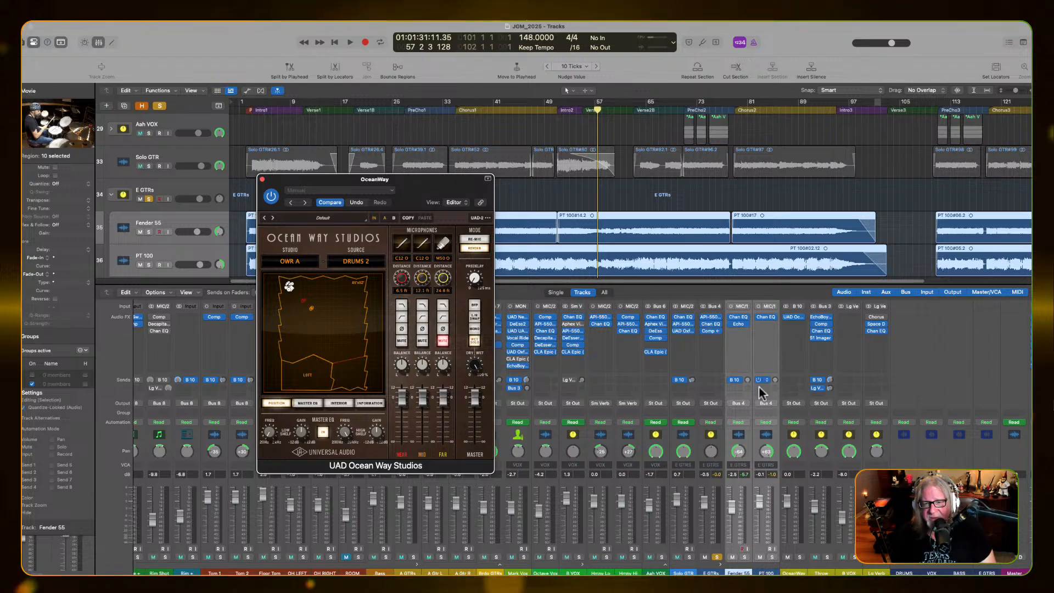
Play the soloed electric guitars while raising and lowering the Fender 55 and PT 100 sends to Bus 10, and stop playback
key(space)
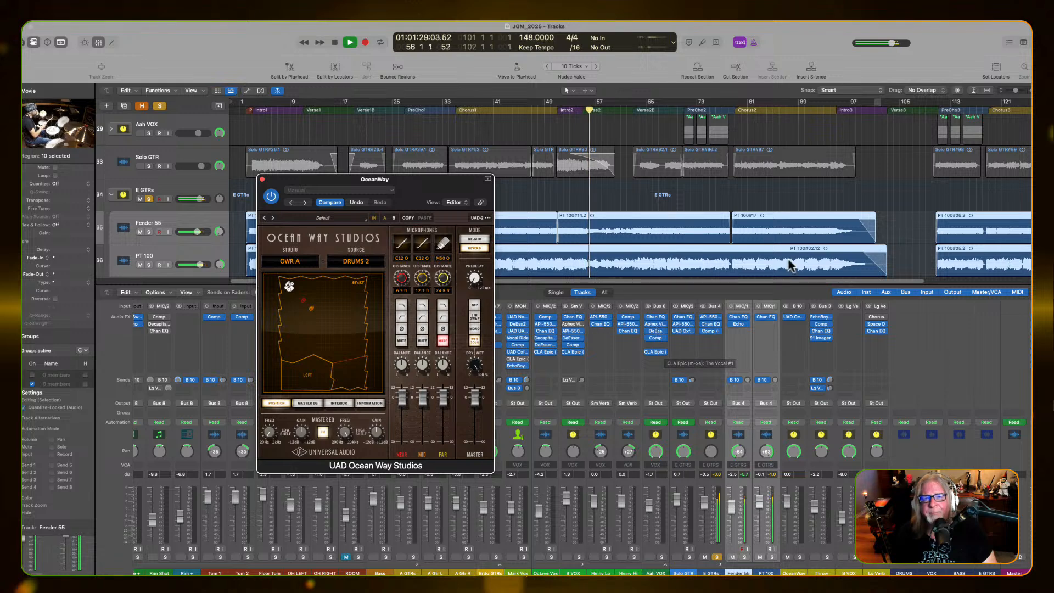
click(760, 381)
drag(774, 380, 768, 330)
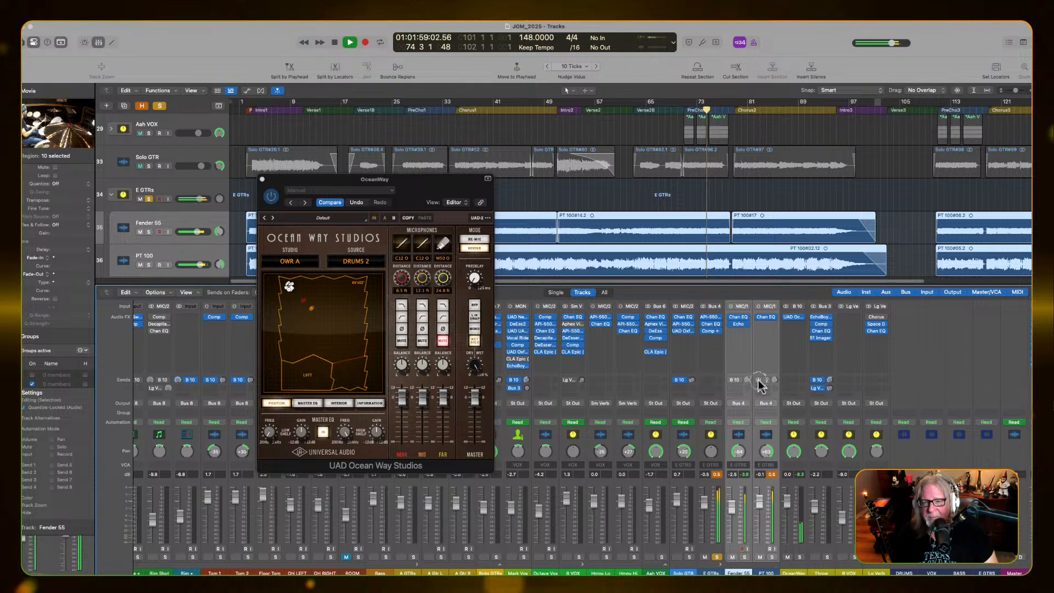
drag(775, 380, 764, 486)
key(space)
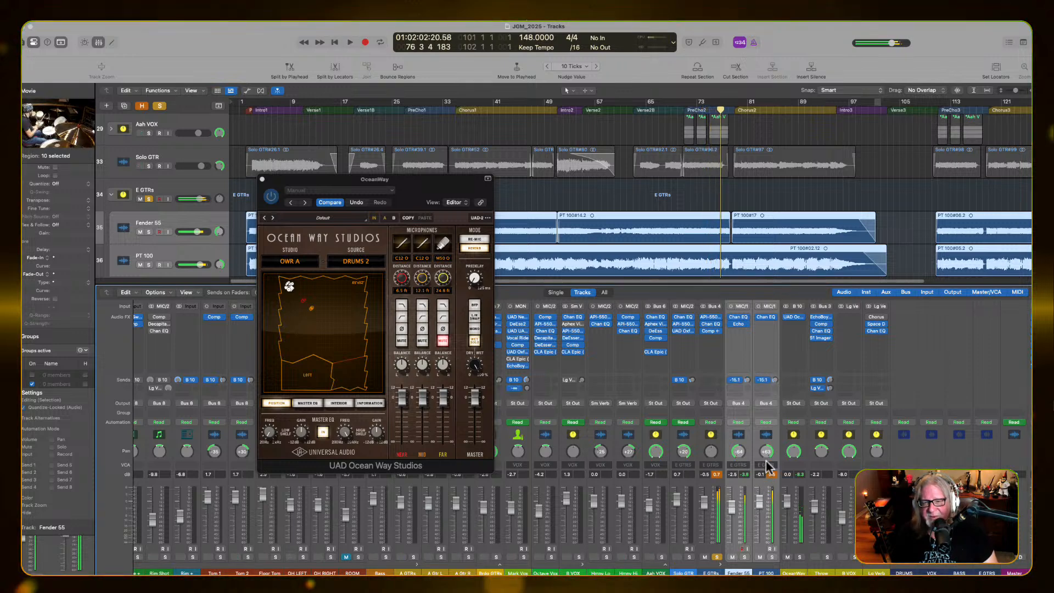
Unsolo the E GTRs bus, fine-tune the guitars' Bus 10 sends while the full mix plays, and close the Ocean Way Studios window
click(718, 557)
key(space)
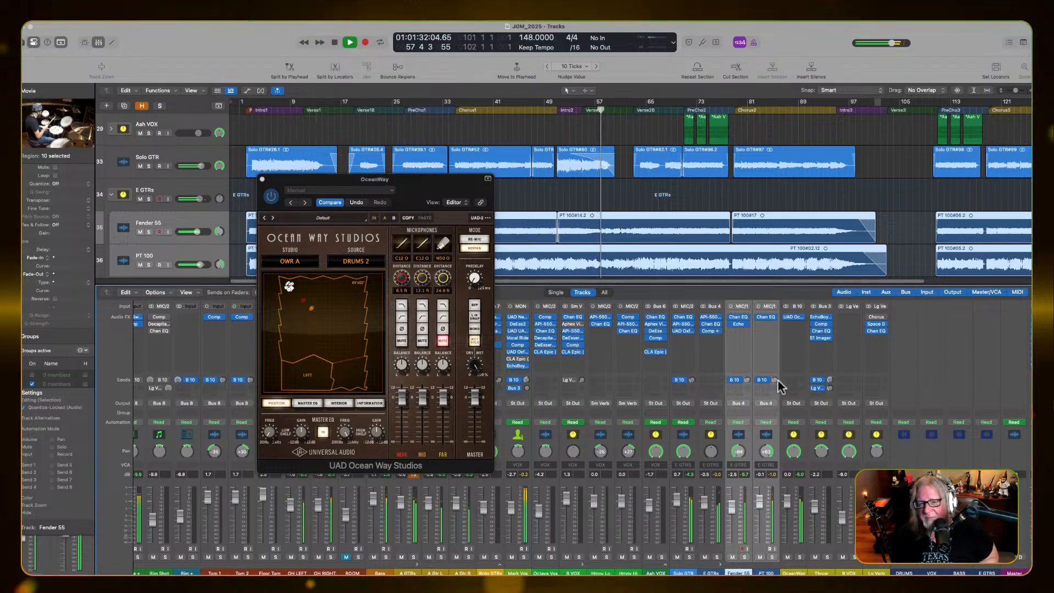
drag(776, 379, 776, 377)
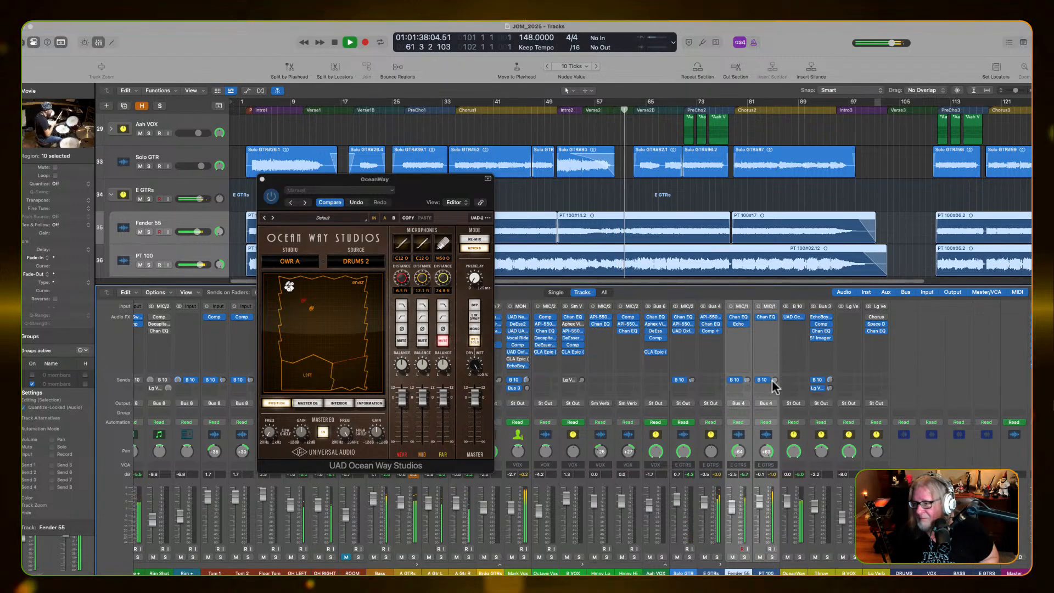
drag(771, 381, 732, 379)
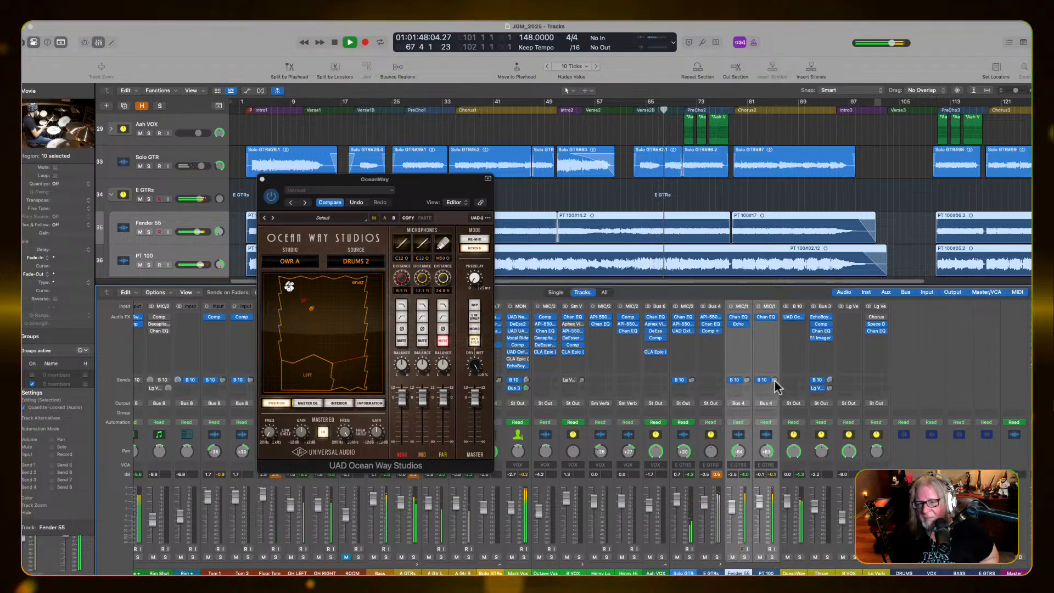
drag(774, 380, 774, 389)
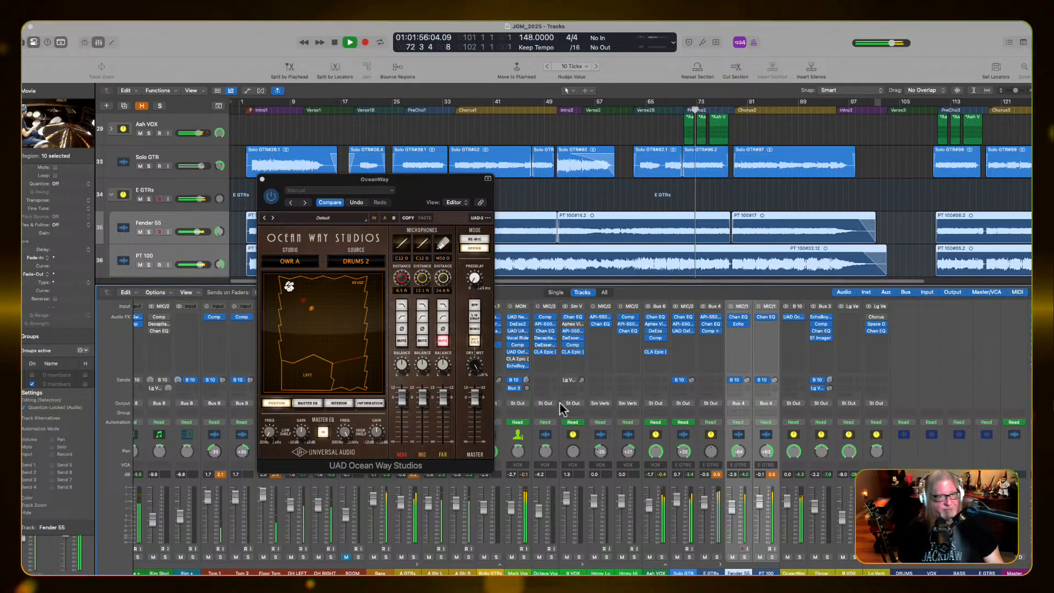
click(314, 181)
drag(314, 181, 757, 153)
click(708, 153)
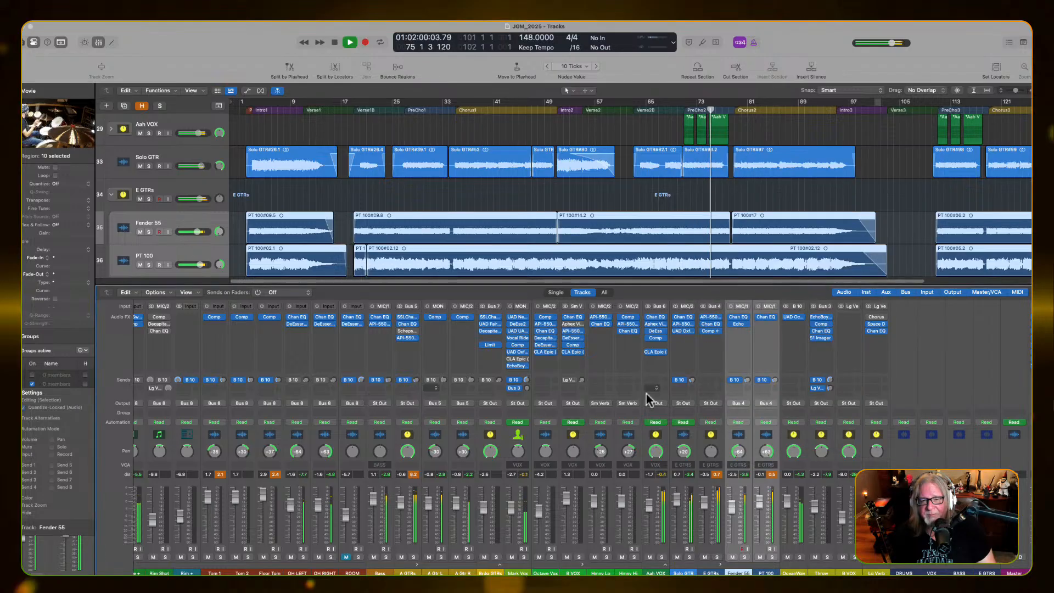
Solo the Aah VOX stack, stop playback, and open its CLA Epic plug-in clear of the Aah VOX channel strip
click(661, 558)
click(662, 557)
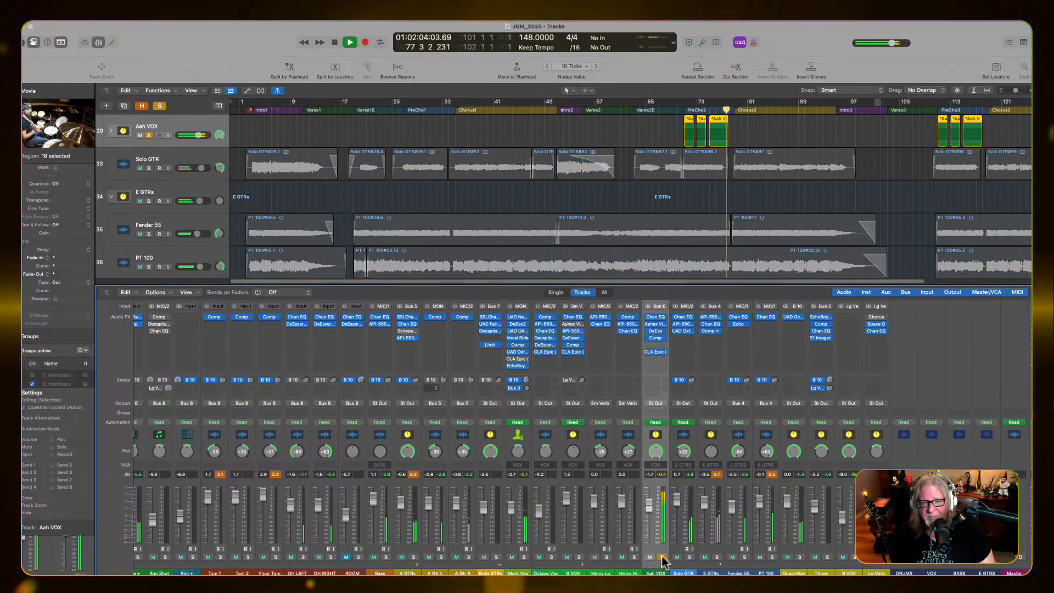
key(space)
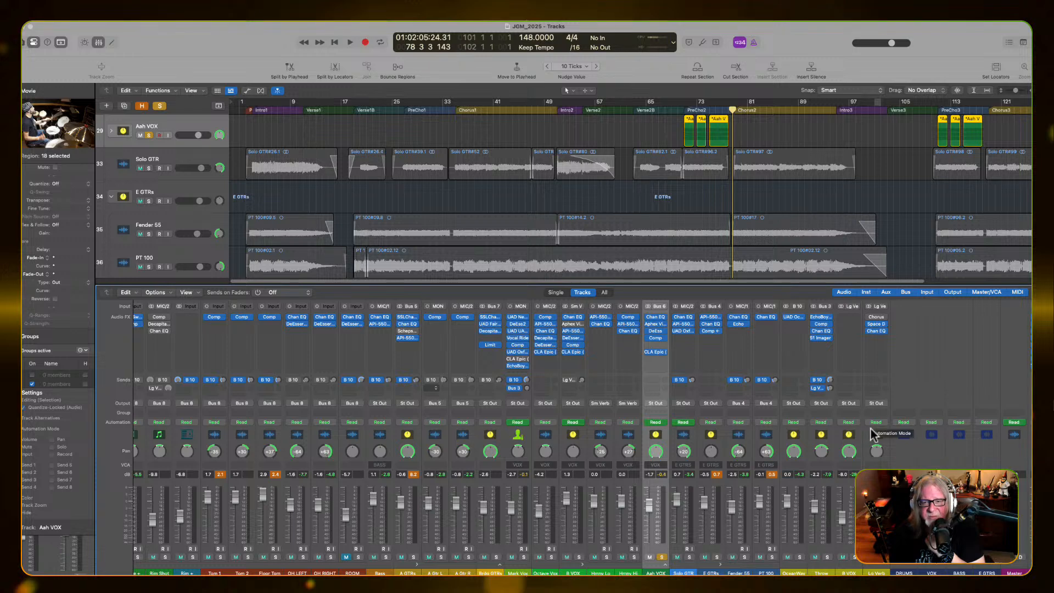
click(656, 352)
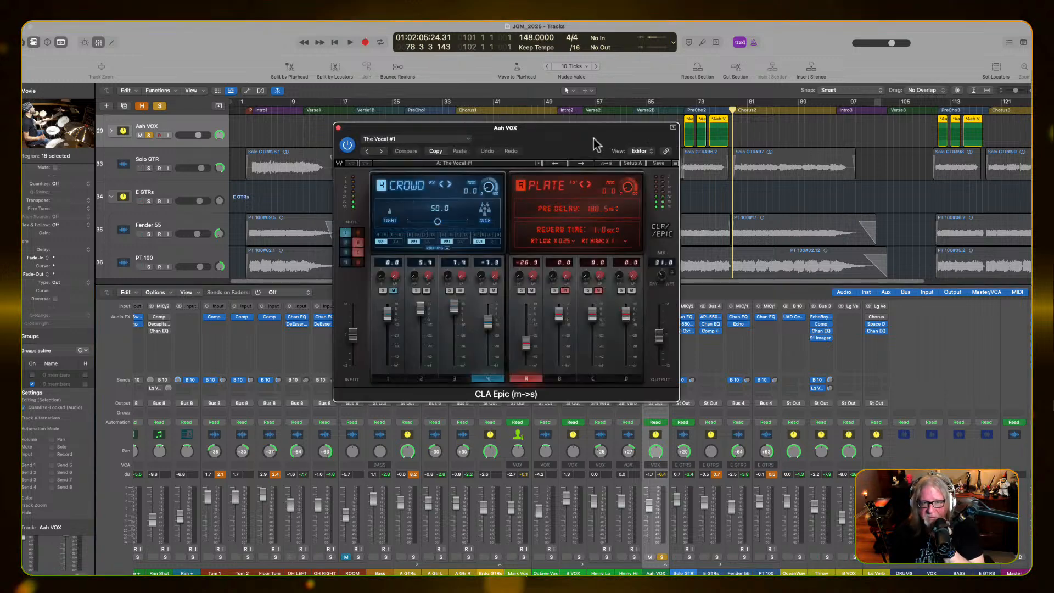
drag(594, 130, 947, 170)
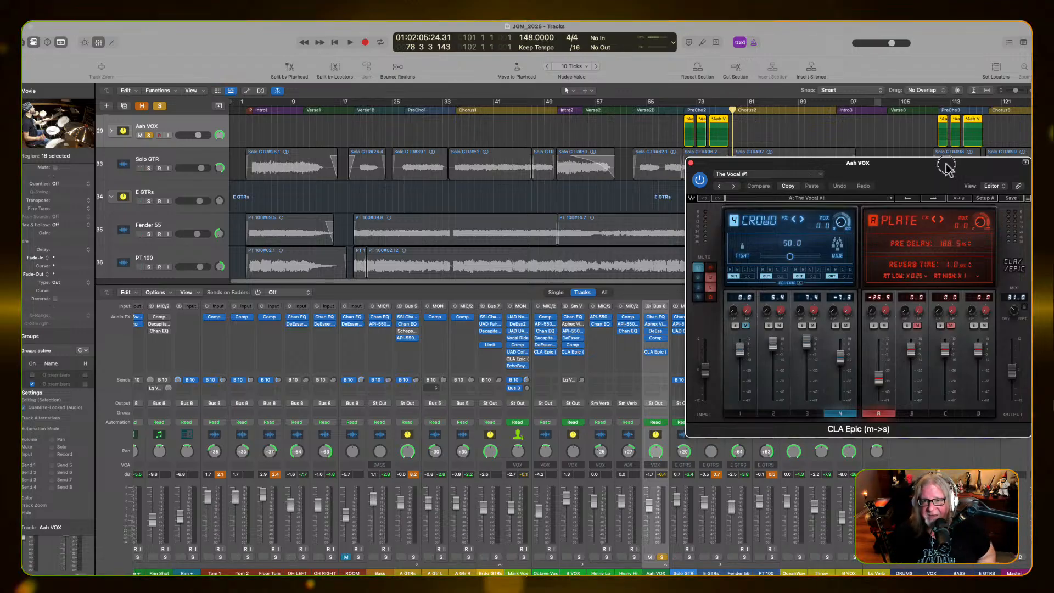
drag(946, 166, 532, 132)
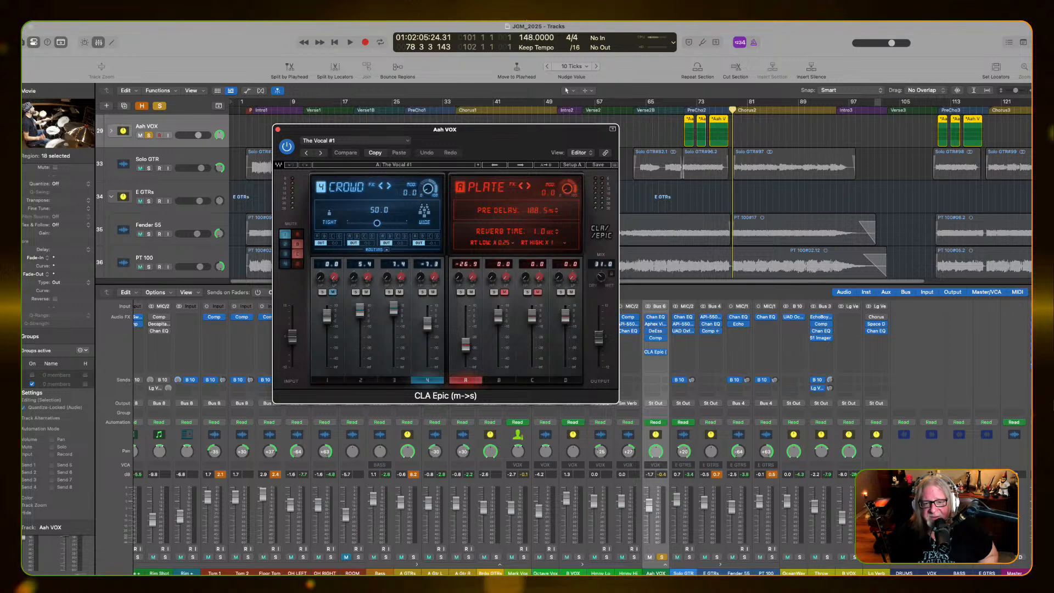
Expand the Aah VOX stack and set the high cut in its Channel EQ to 15600 Hz, closing the EQ window
click(664, 567)
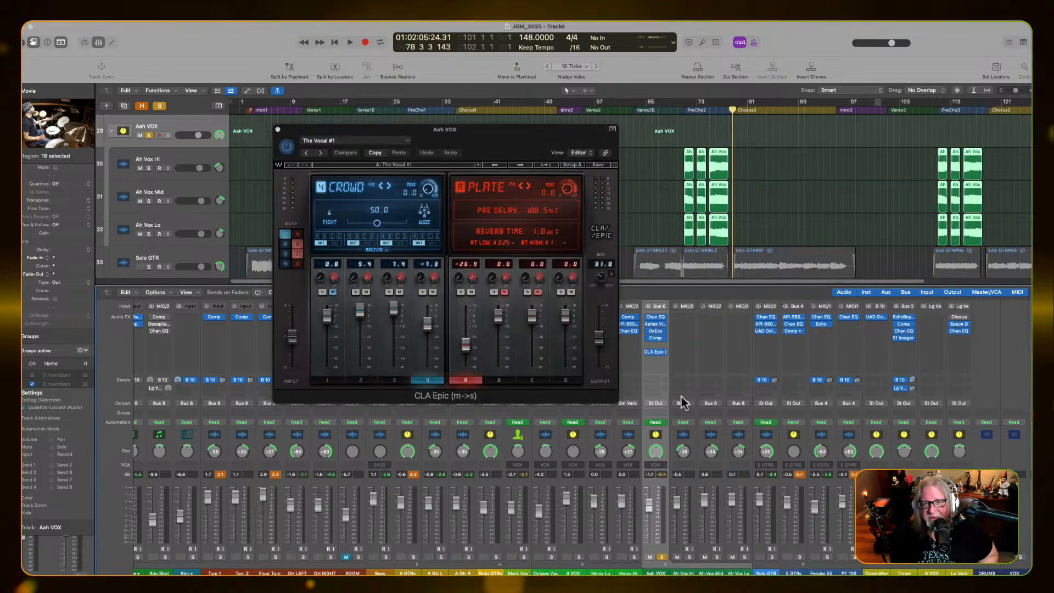
click(655, 317)
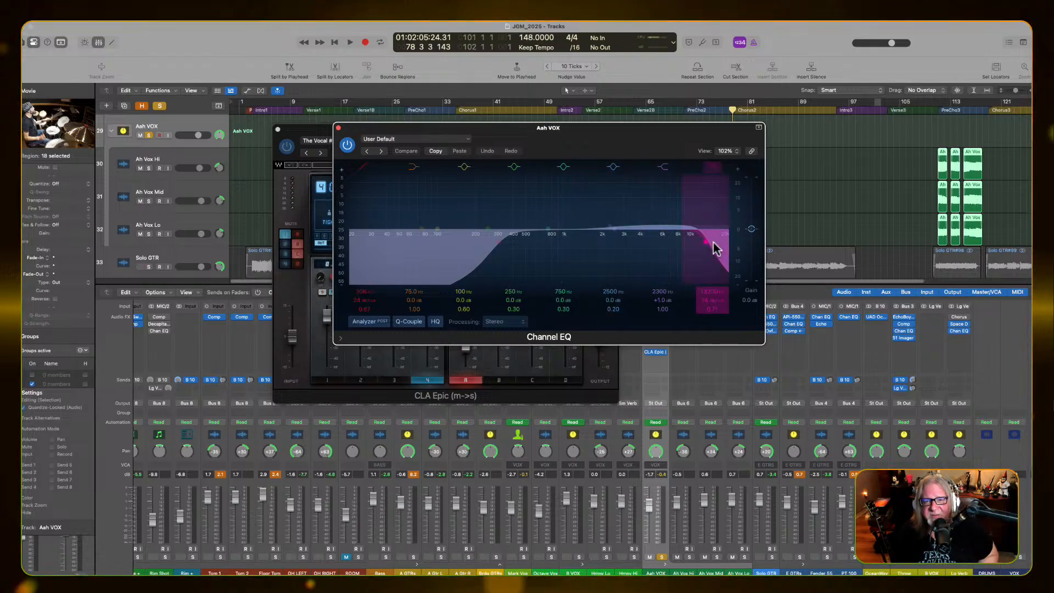
drag(706, 245, 714, 247)
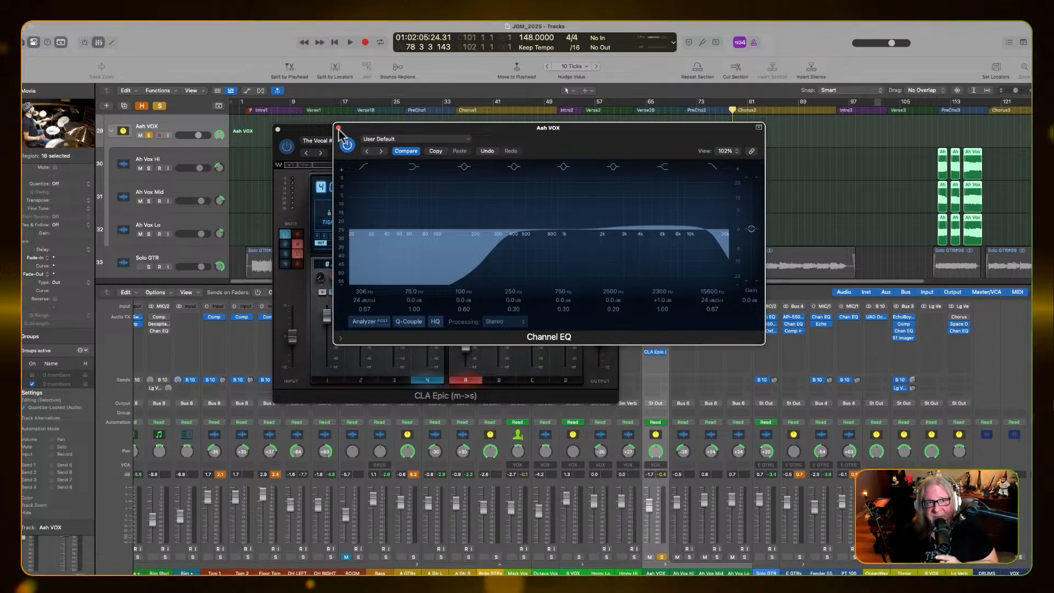
click(338, 130)
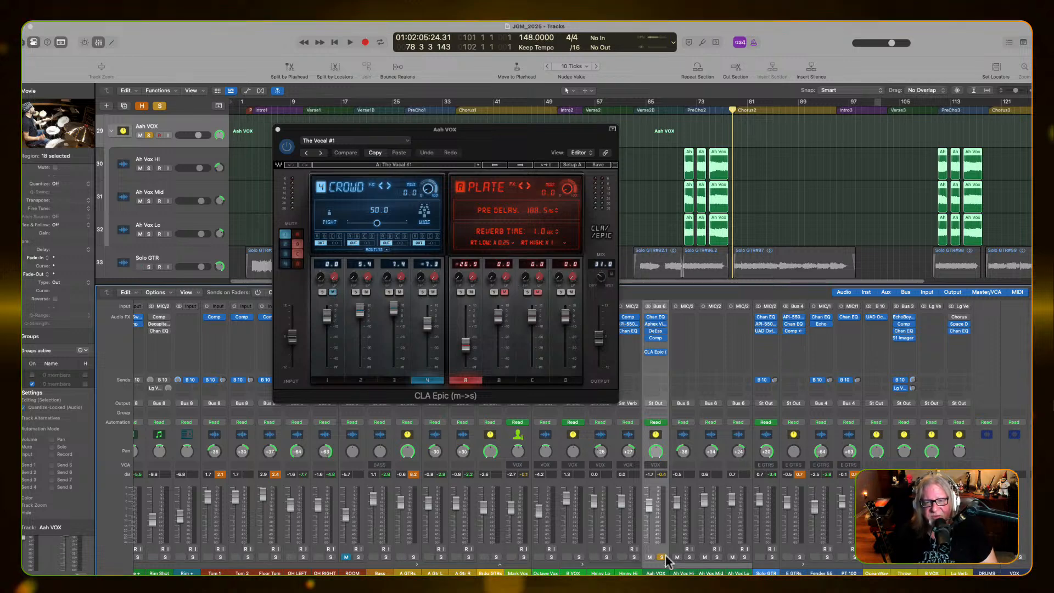
Place the playhead at bar 70 just before PreCho2 and audition the soloed Aah VOX stack while toggling CLA Epic
key(space)
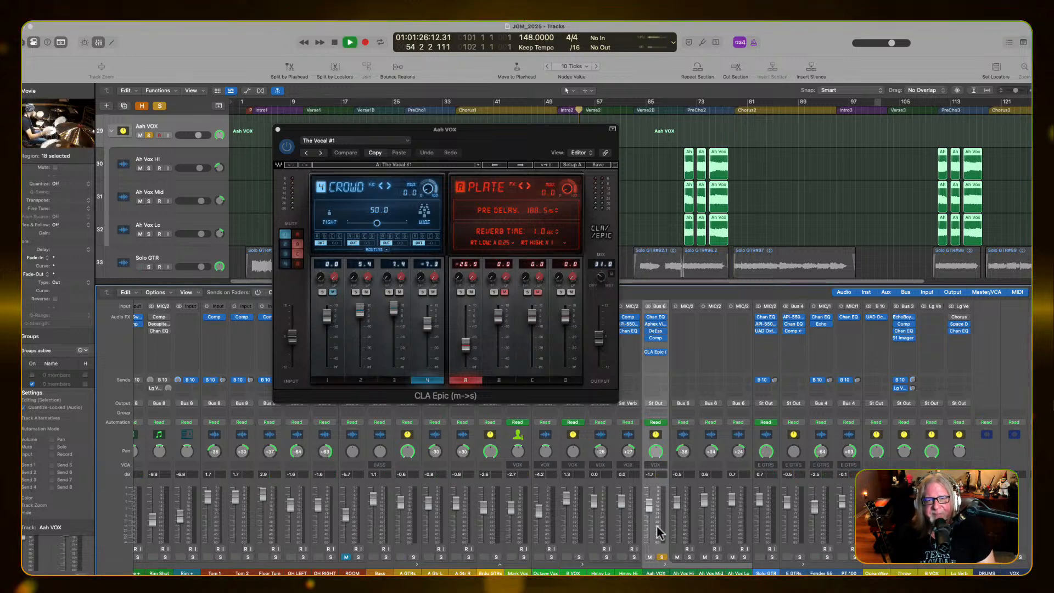
key(space)
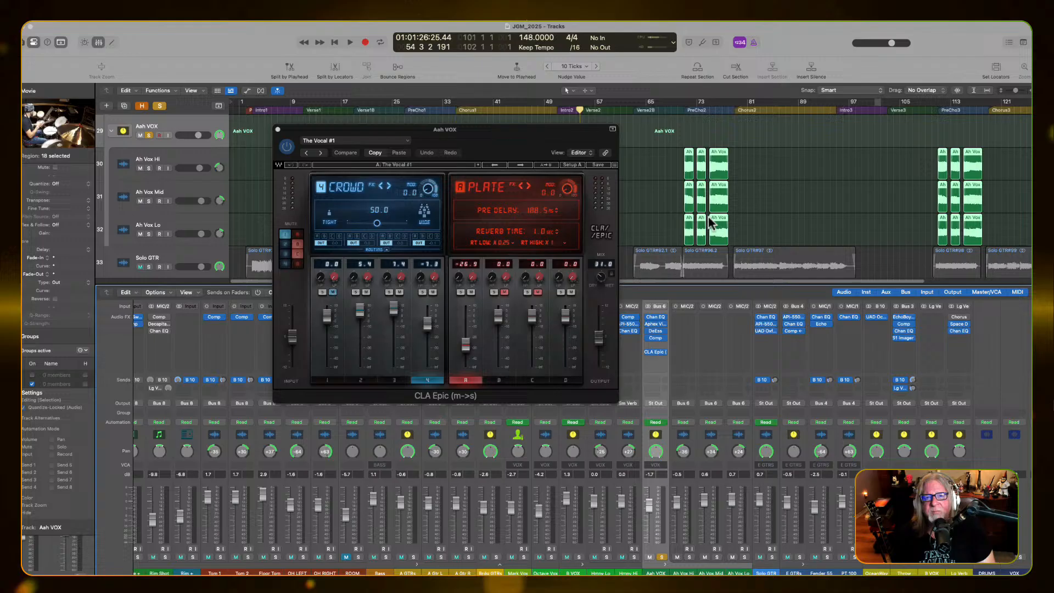
click(681, 110)
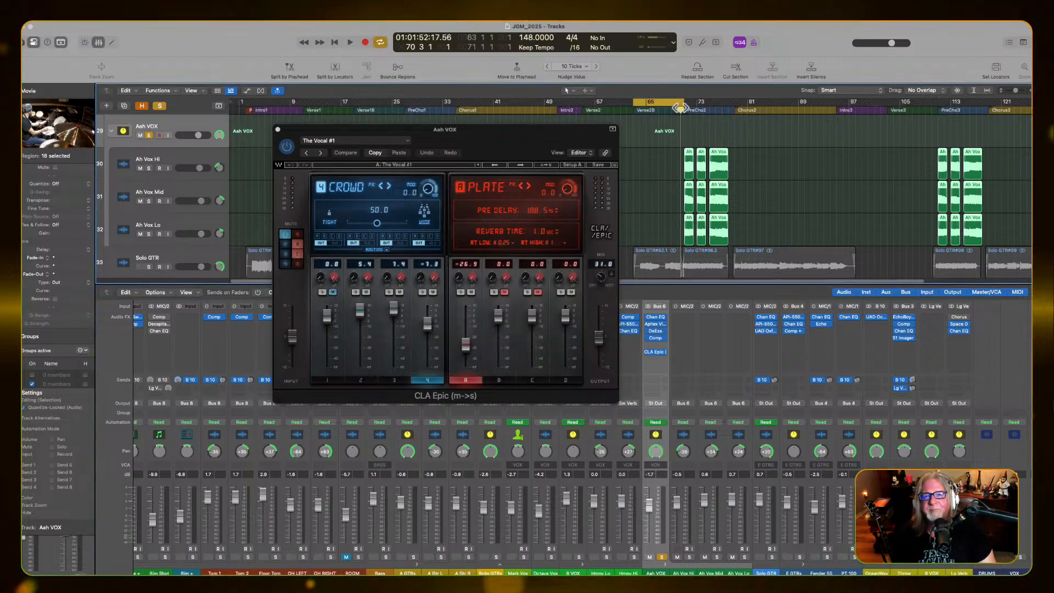
click(680, 108)
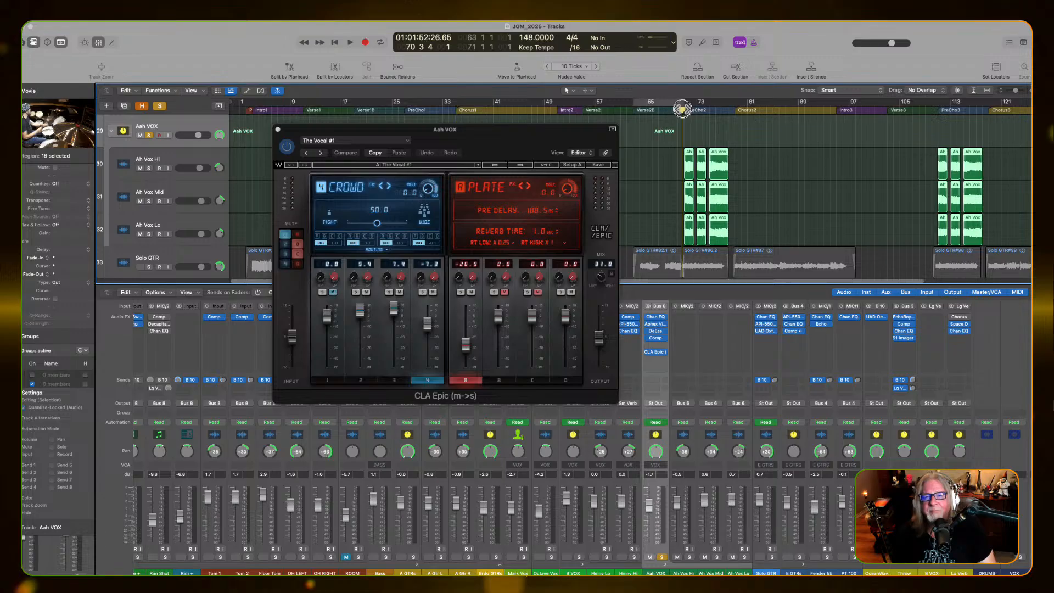
key(space)
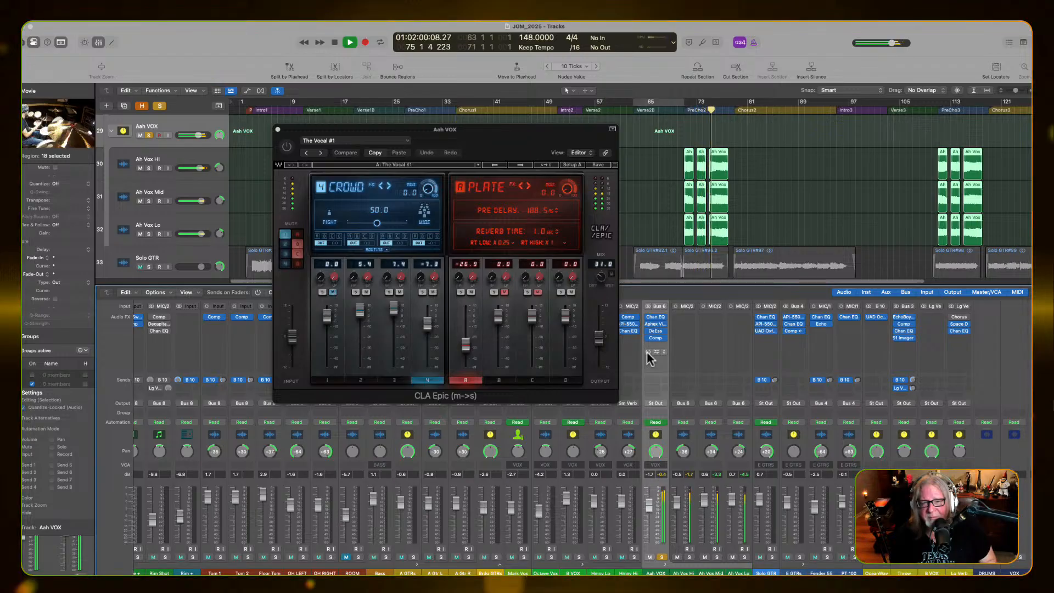
click(648, 351)
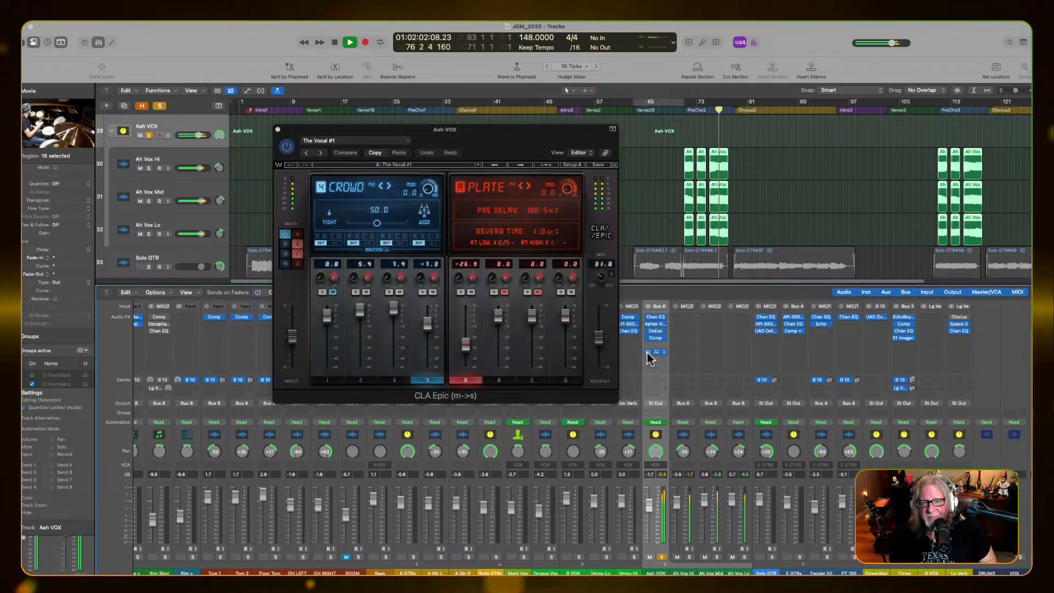
key(space)
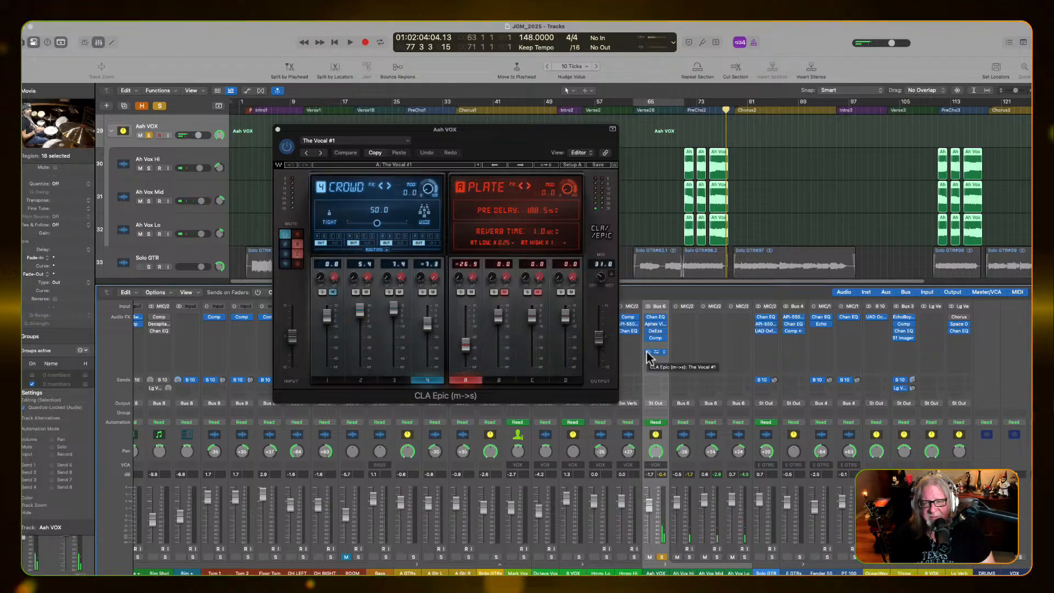
Bypass CLA Epic on Aah VOX, replay the section, re-enable the effect during playback, and bypass it again after stopping
click(647, 351)
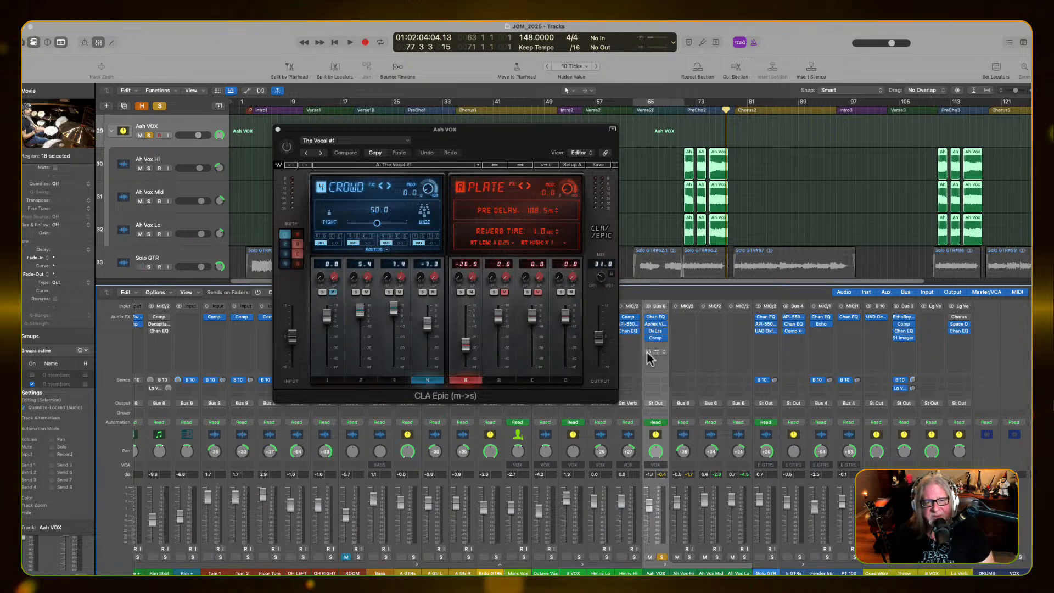
key(space)
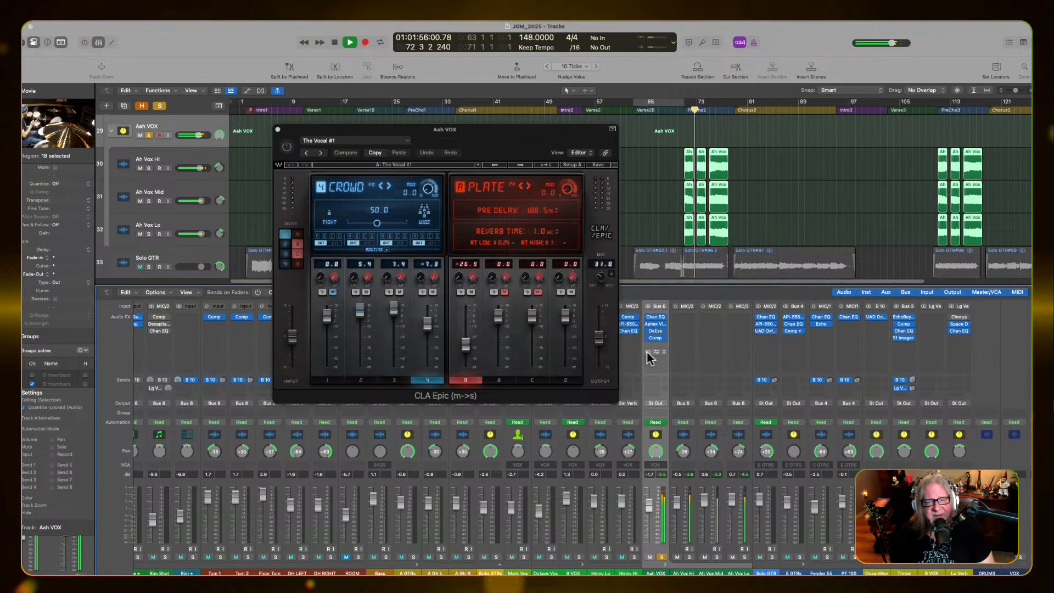
click(648, 352)
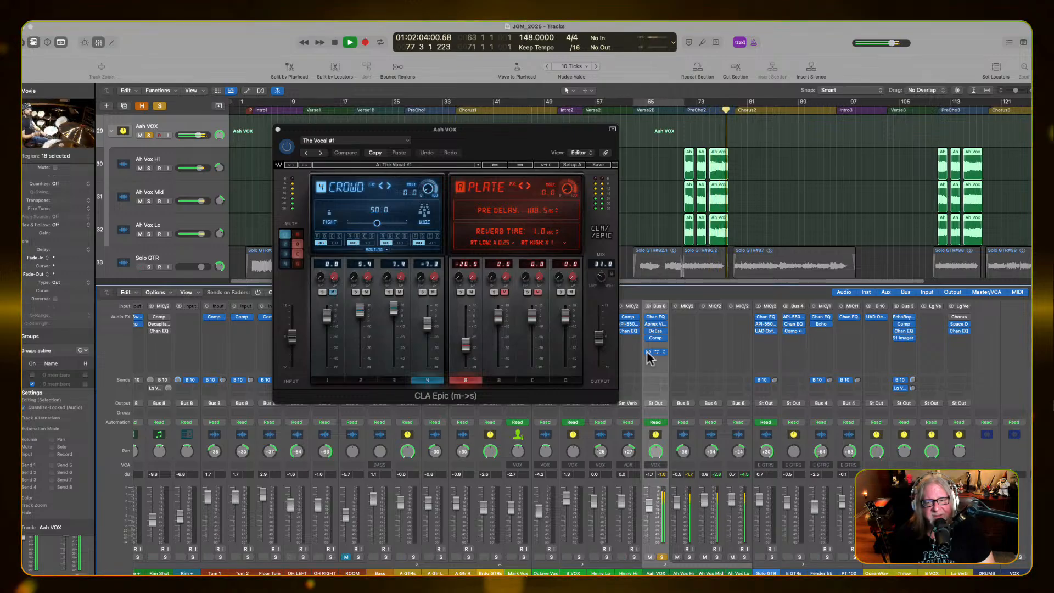
key(space)
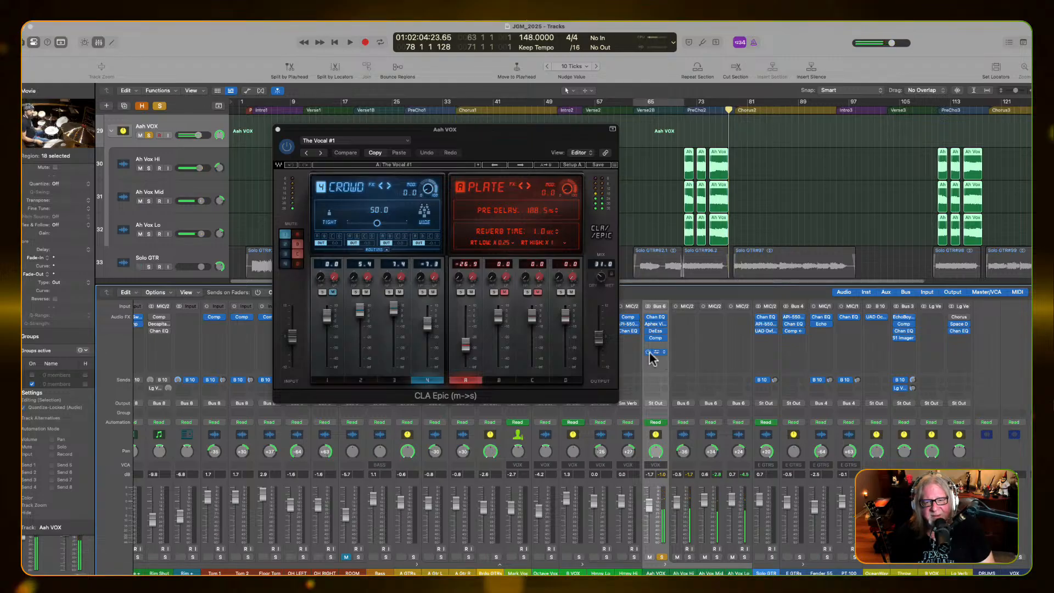
click(648, 352)
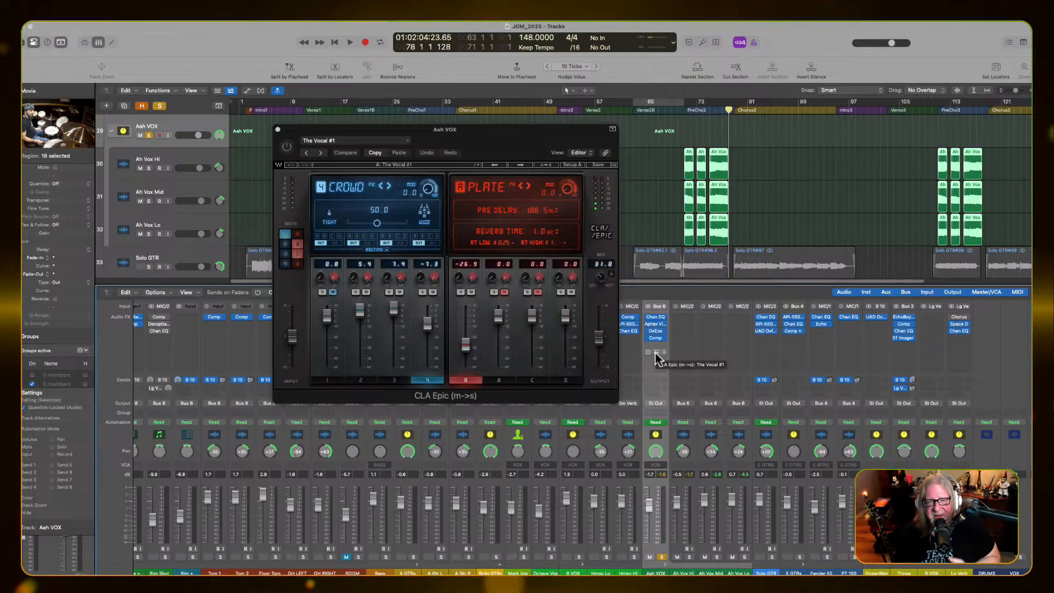
In CLA Epic on Aah VOX, mute the Plate reverb and lower the Crowd fader to -47.0
key(space)
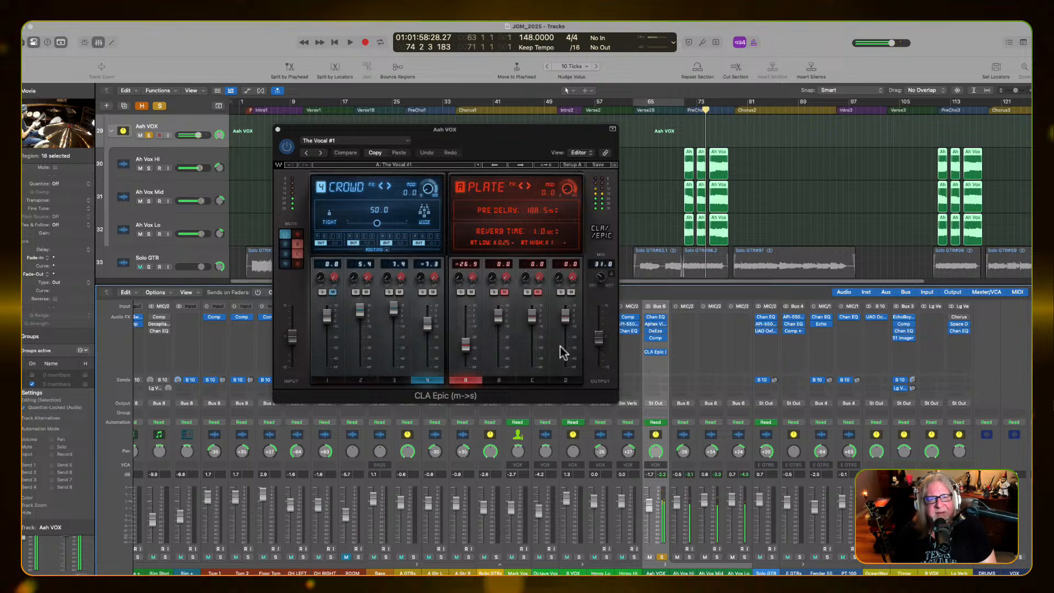
click(471, 292)
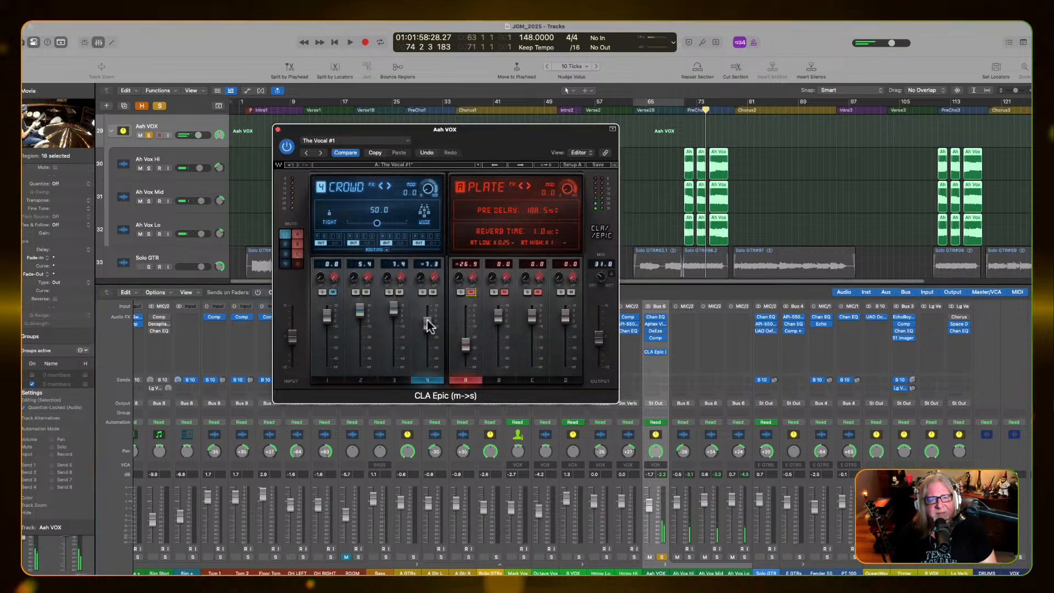
drag(428, 326, 427, 365)
Replay the soloed Aah VOX section while toggling CLA Epic bypass to compare the sound, then stop playback
key(space)
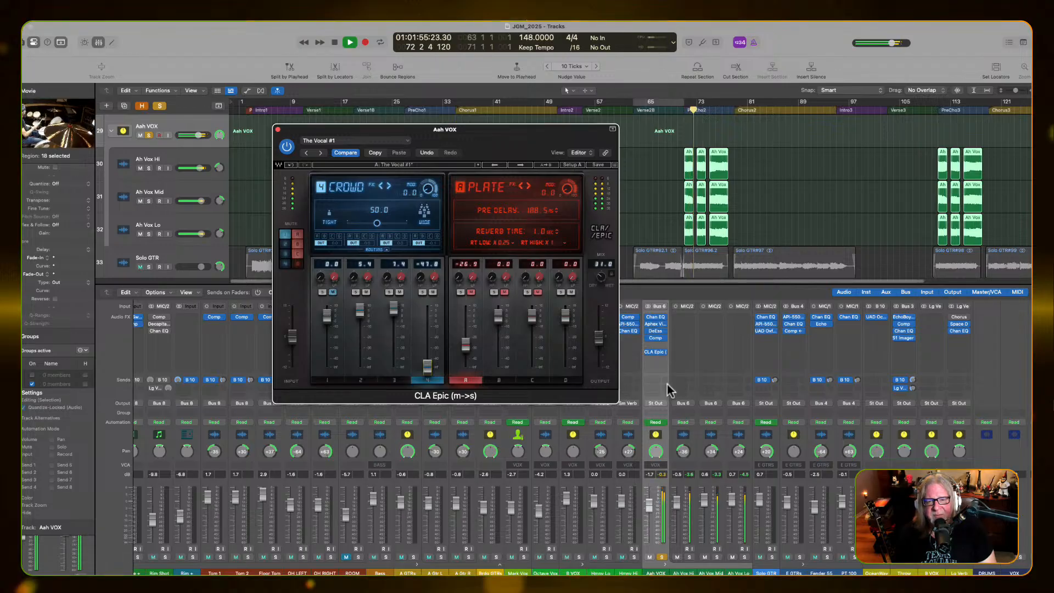
mouse_move(645, 351)
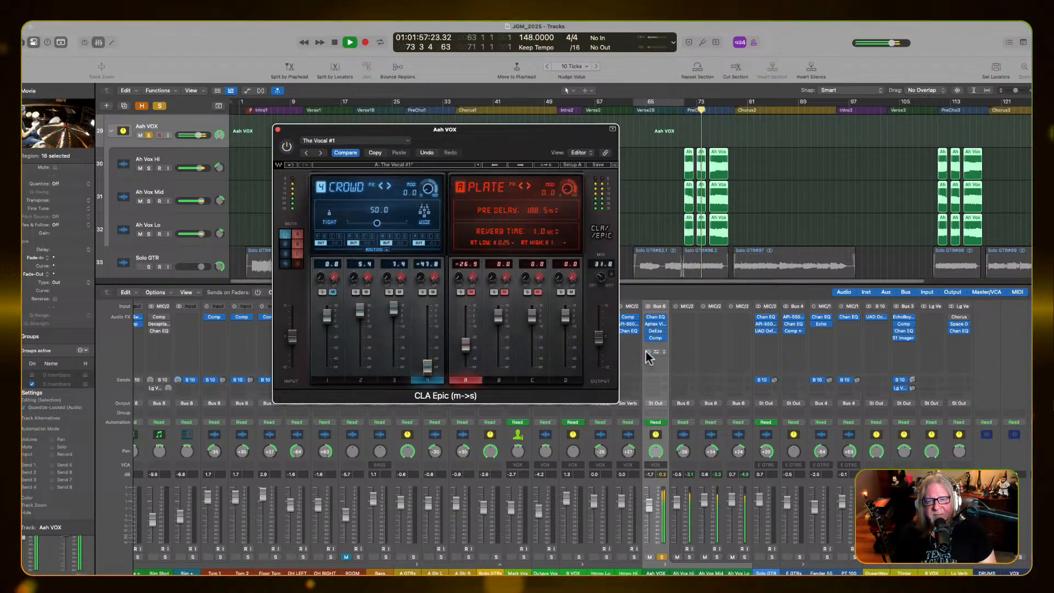
click(648, 351)
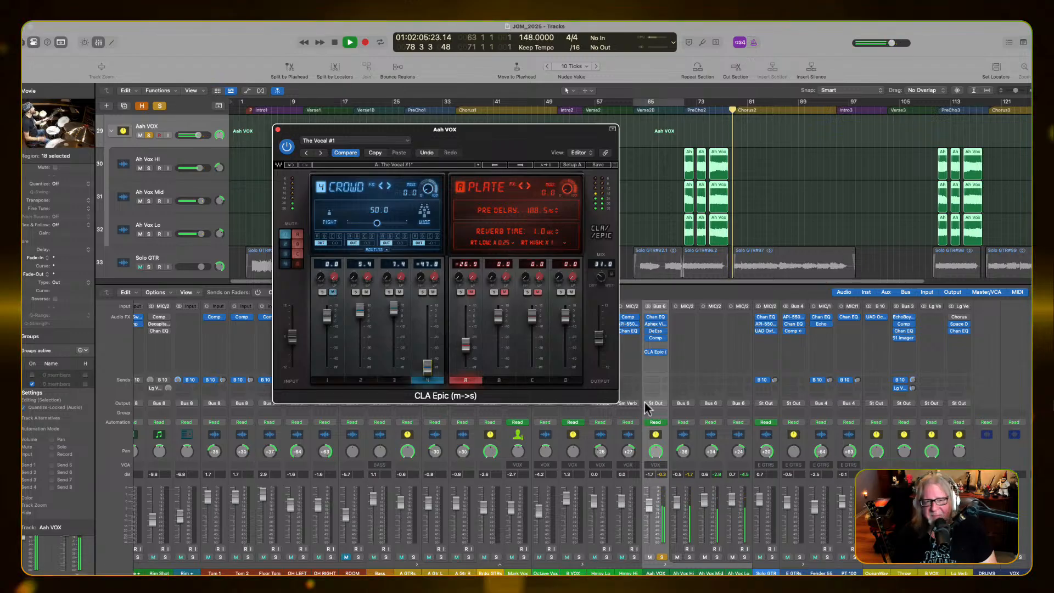
key(space)
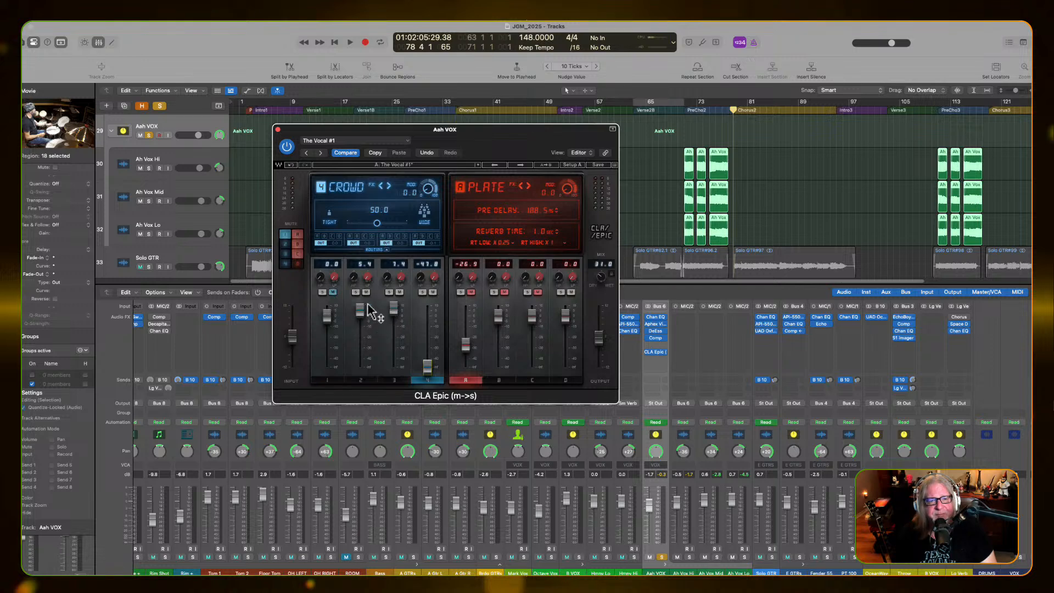
Audition the section with CLA Epic's Throw delay muted and unmuted, and lower its fader to 0.4
key(space)
click(366, 292)
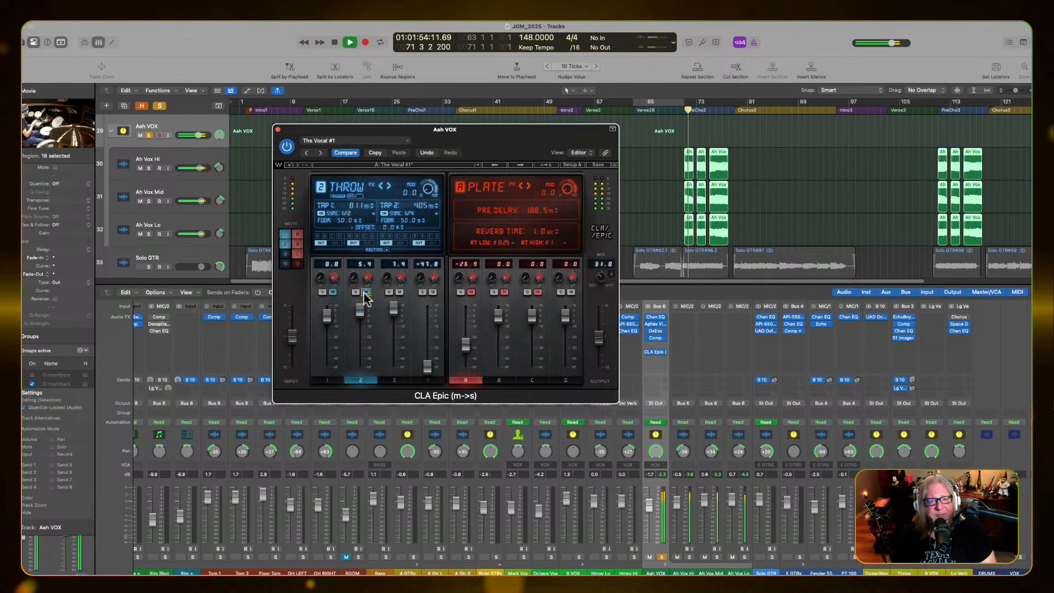
click(365, 293)
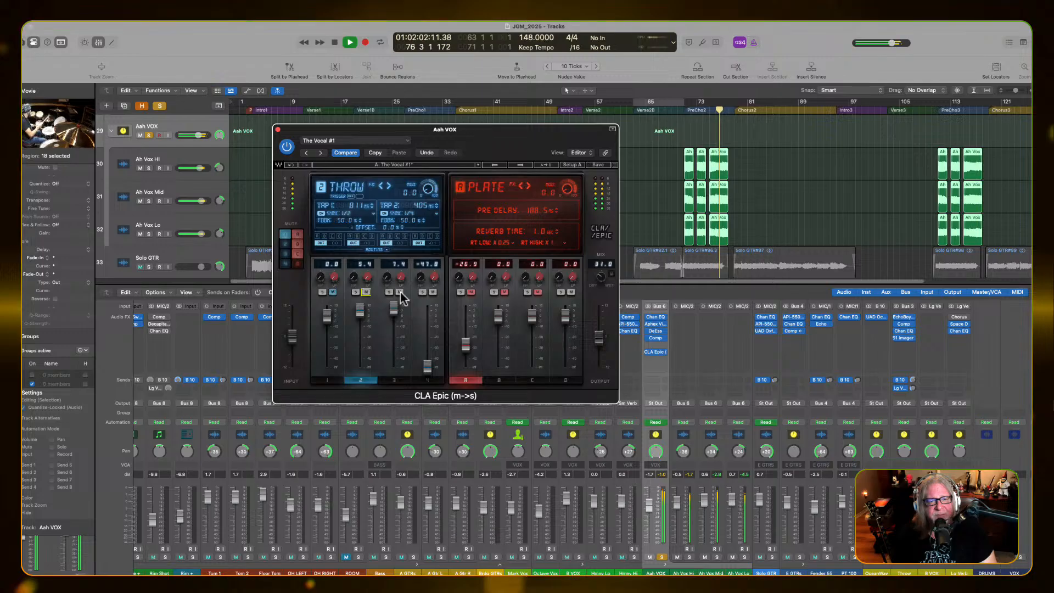
key(space)
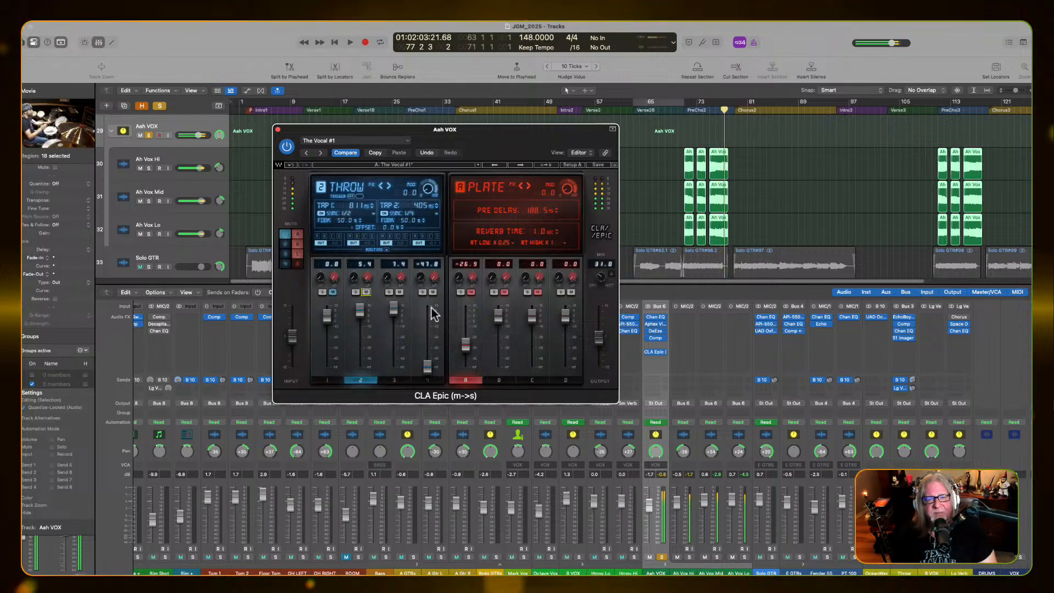
drag(360, 312, 359, 334)
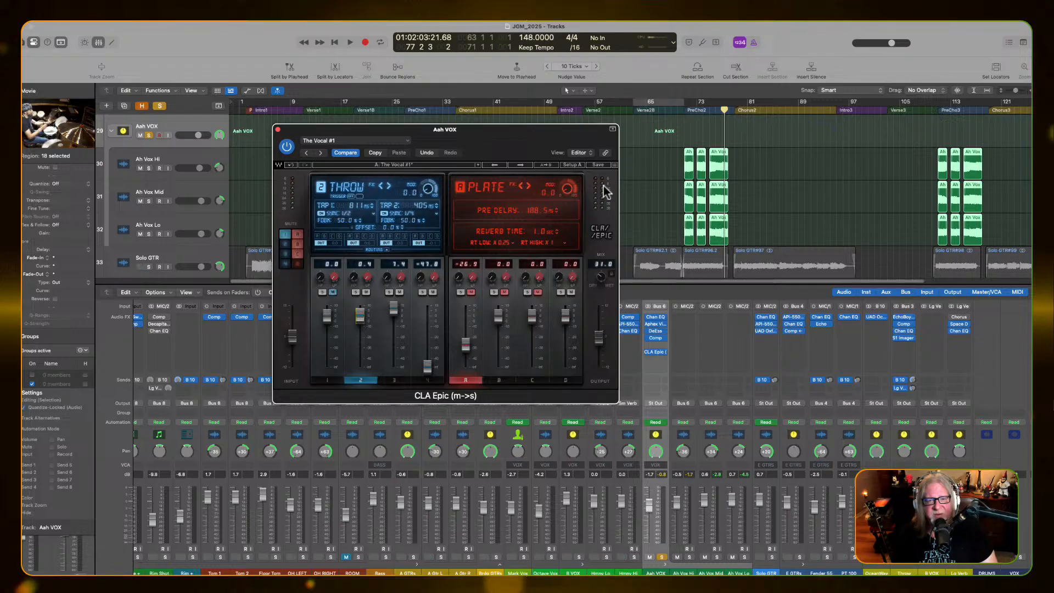
Insert the S1 Imager (s) plug-in after CLA Epic on Aah VOX, arranging both plug-in windows side by side
drag(569, 130, 455, 123)
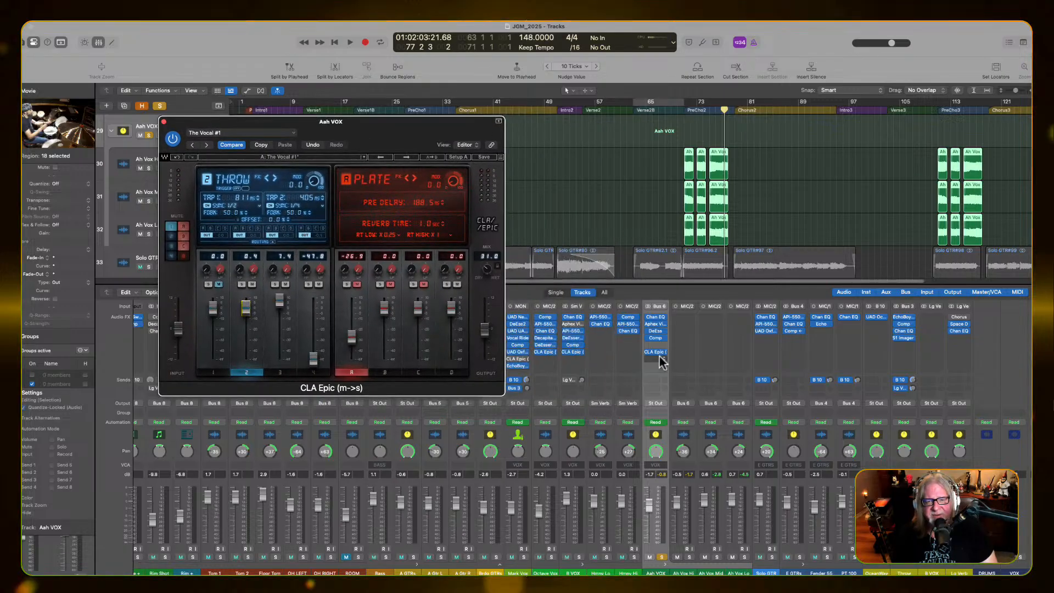
click(659, 358)
mouse_move(657, 550)
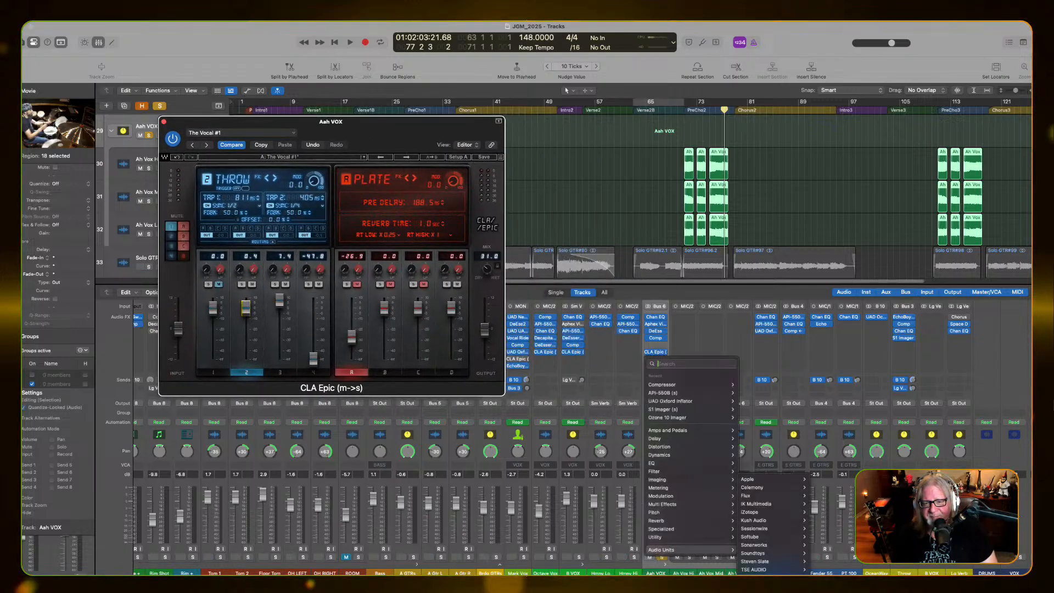
mouse_move(758, 581)
scroll(830, 571, down, 10)
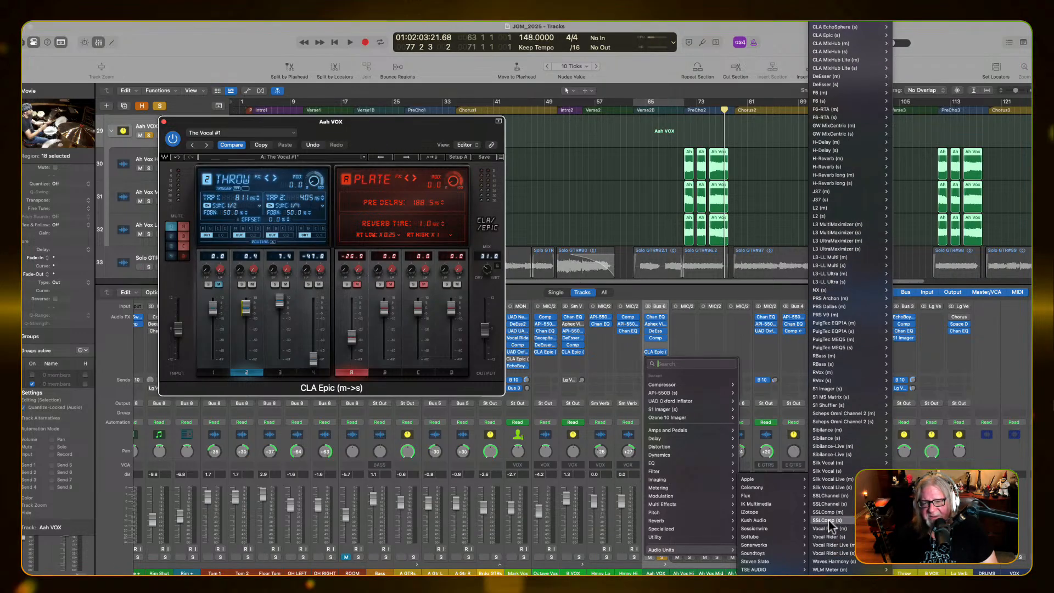
click(828, 388)
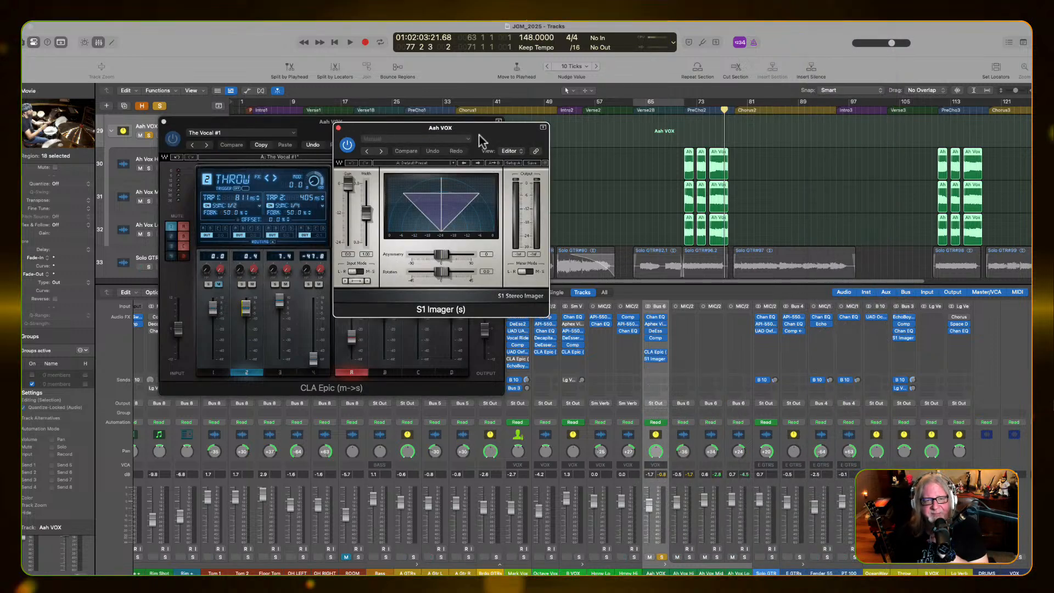
drag(479, 131, 647, 183)
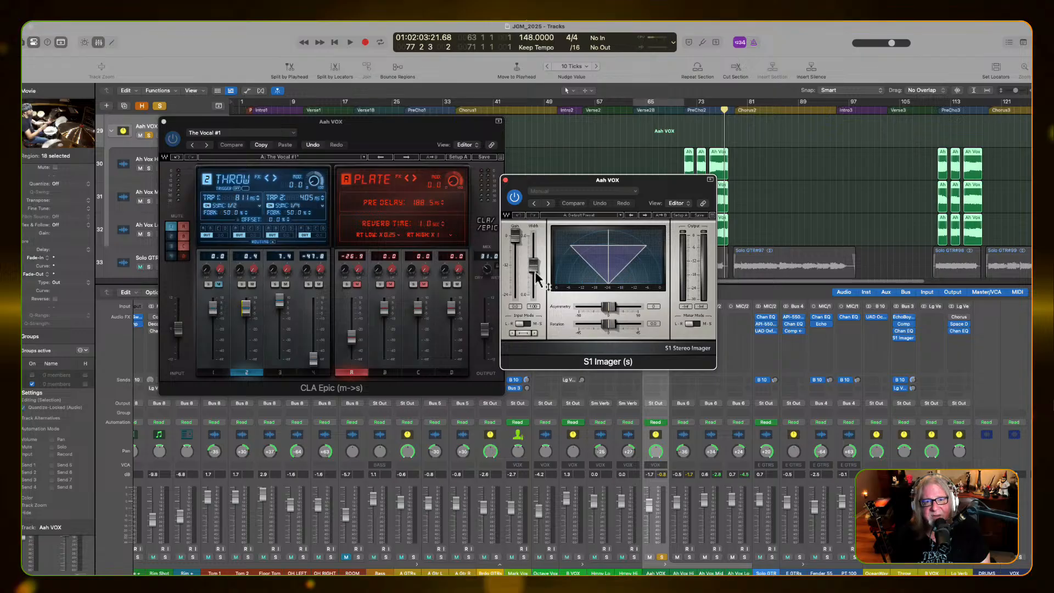
Widen the Aah VOX stereo image with the S1 Imager's width fader during playback, check its bypass, and close the window
key(space)
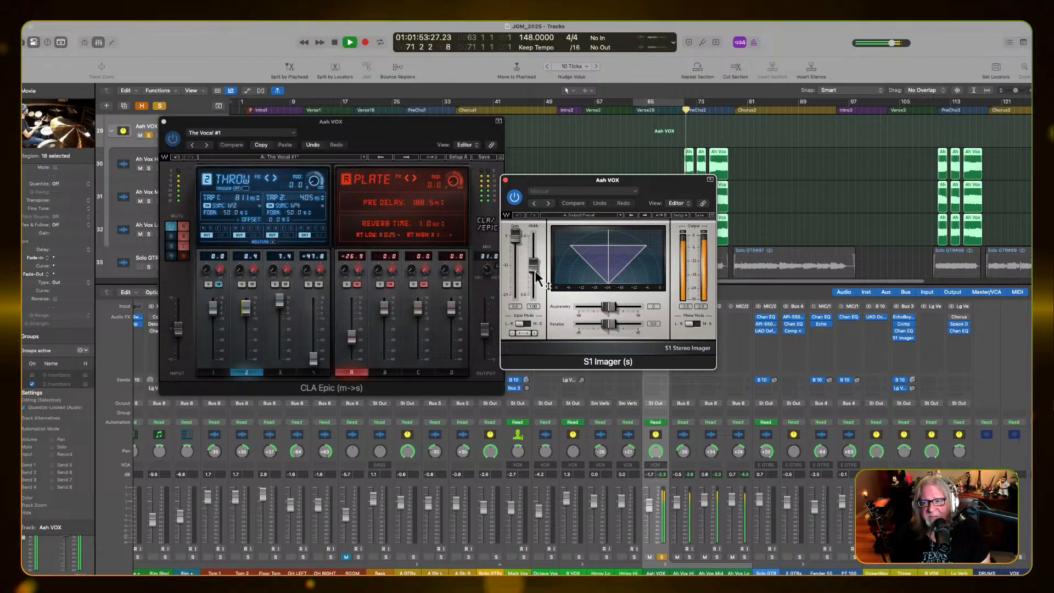
drag(535, 270, 516, 203)
click(515, 202)
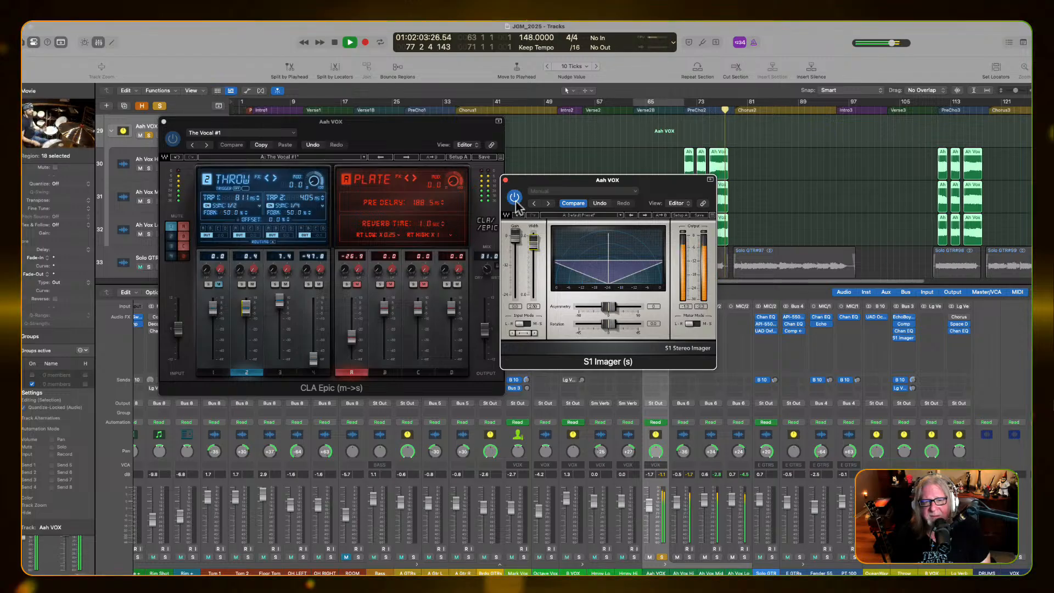
key(space)
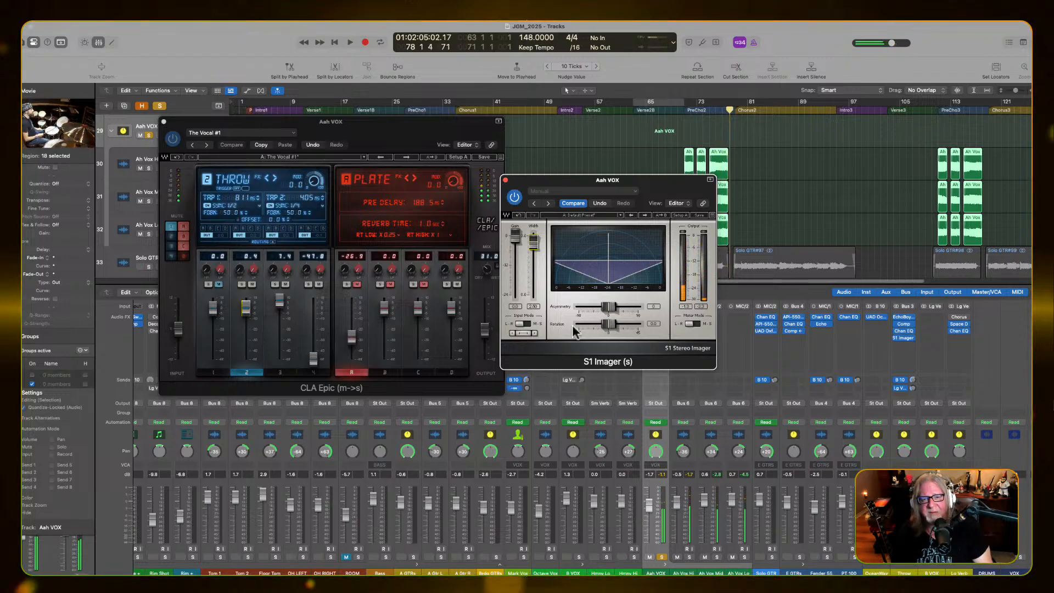
click(505, 180)
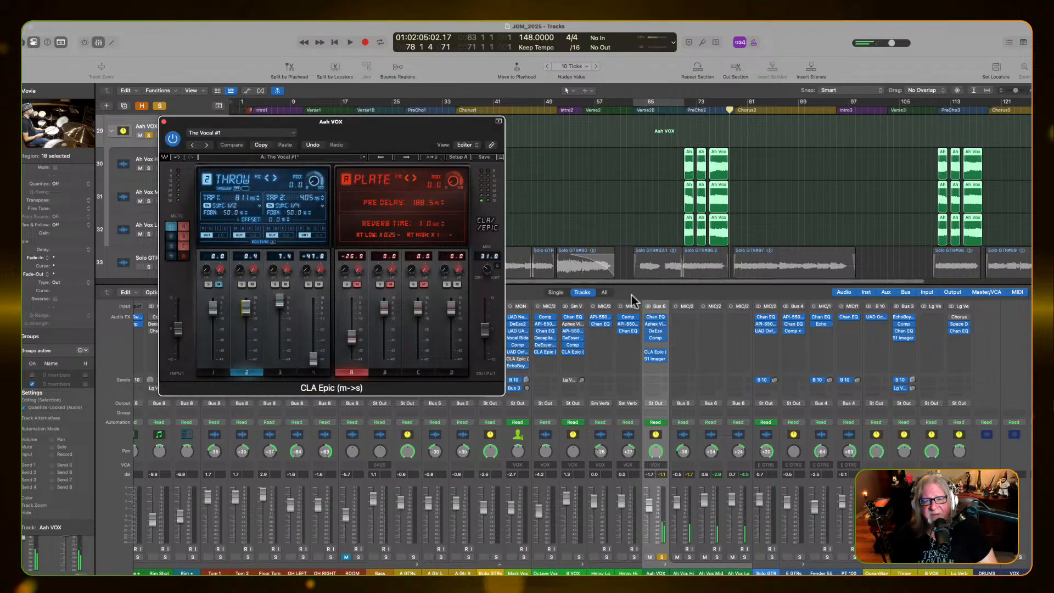
Replay the section while toggling the bypass of CLA Epic and S1 Imager on Aah VOX in turn
click(644, 350)
key(space)
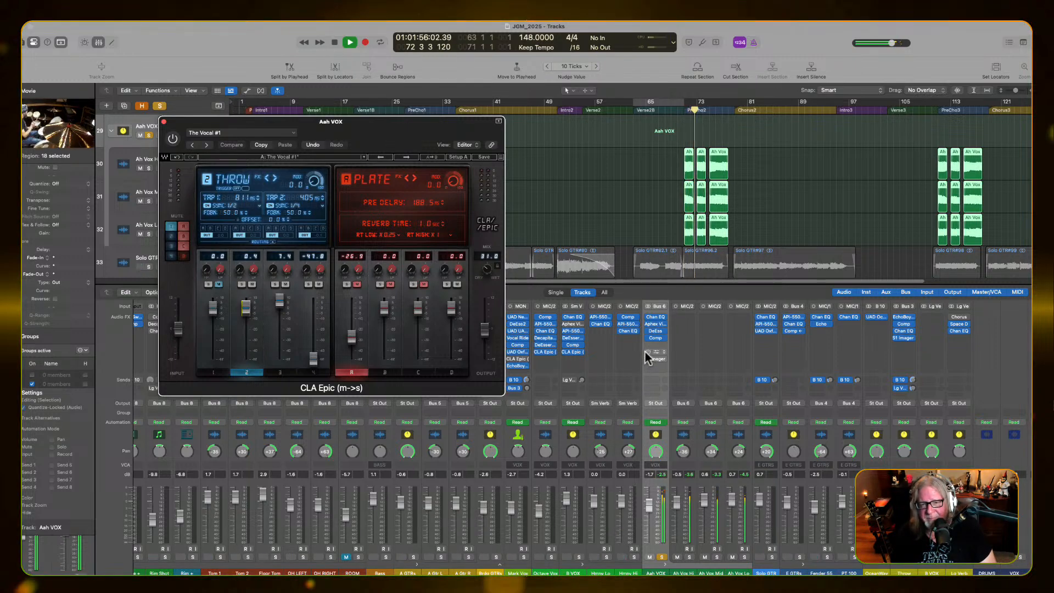
click(644, 351)
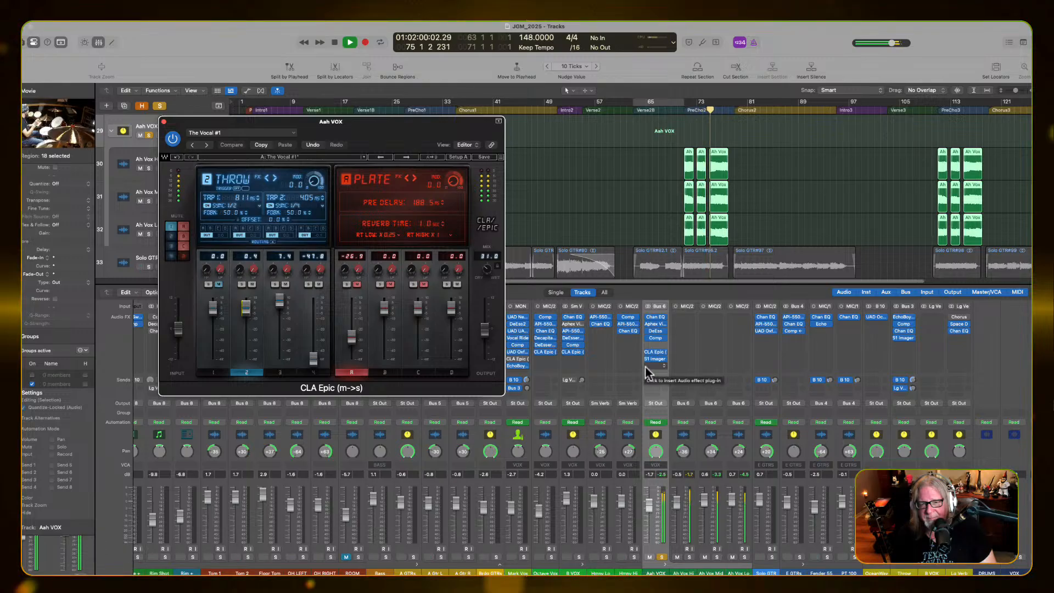
click(647, 359)
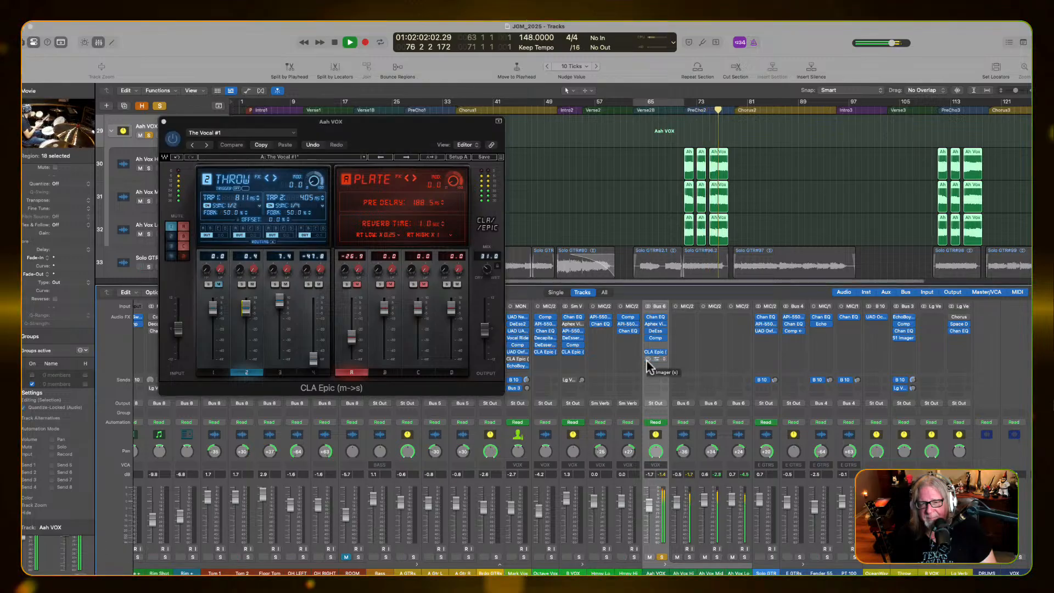
click(647, 359)
key(space)
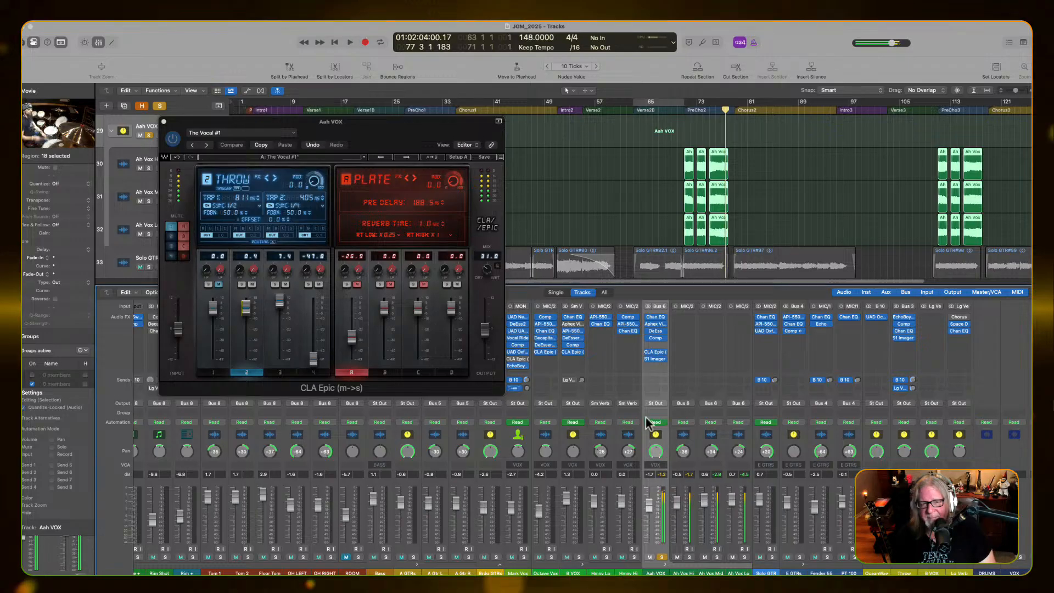
Reopen S1 Imager, mute the Slap delay in CLA Epic while auditioning the section, and close both plug-in windows
click(655, 358)
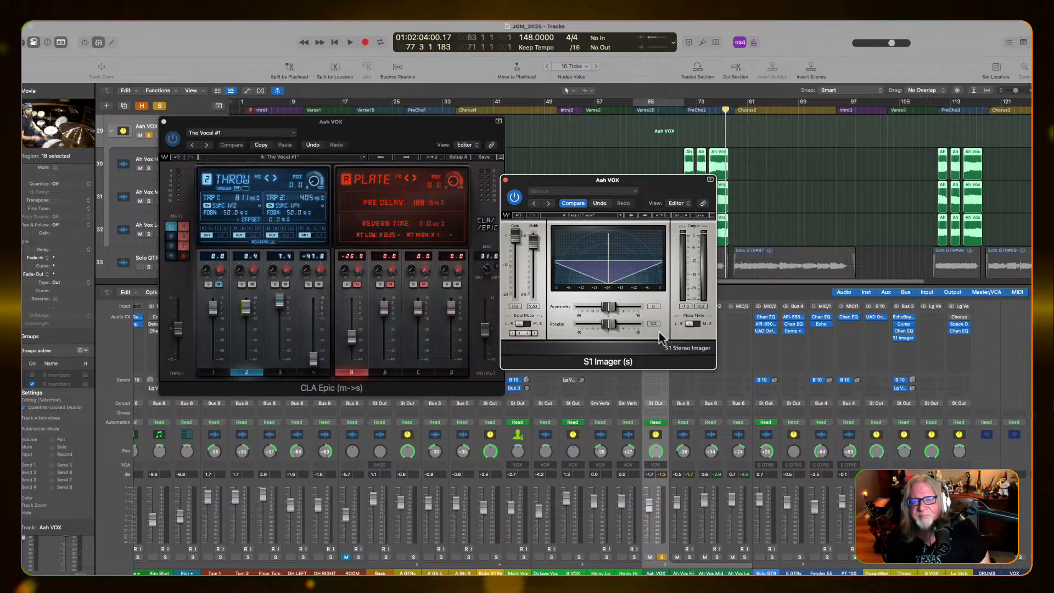
key(space)
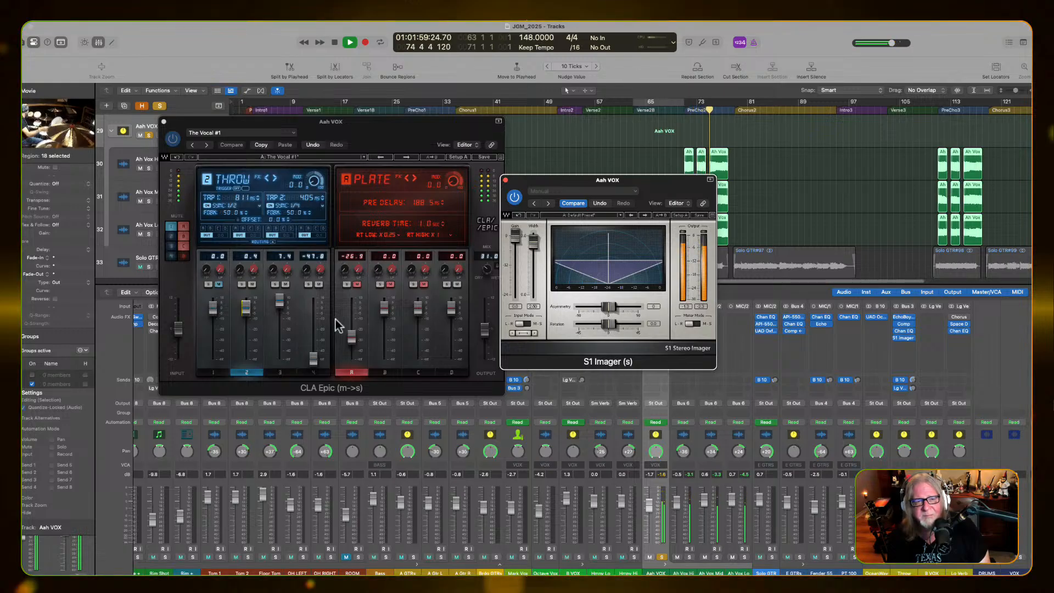
click(284, 284)
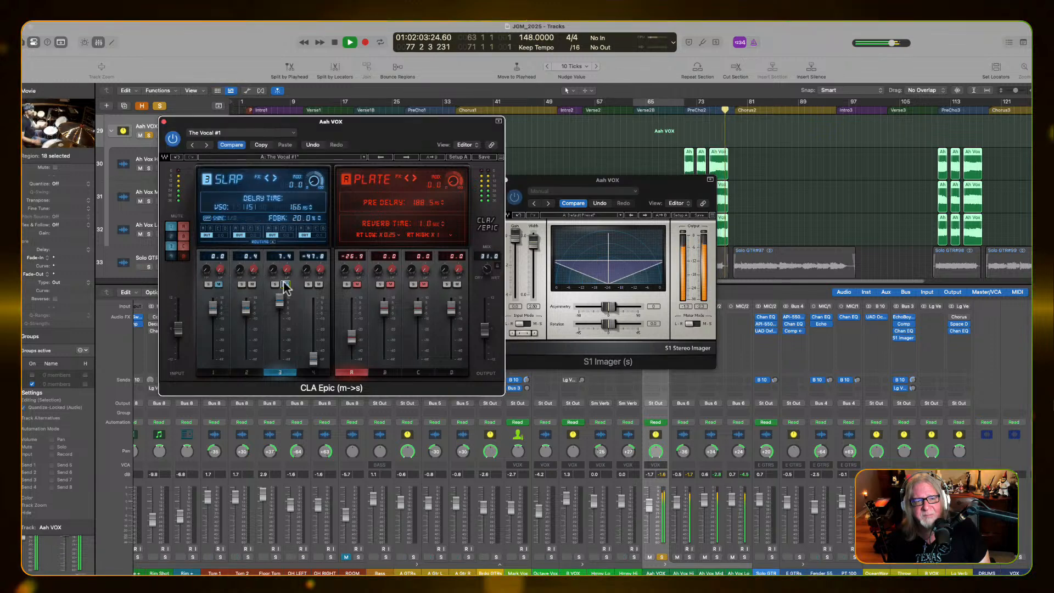
key(space)
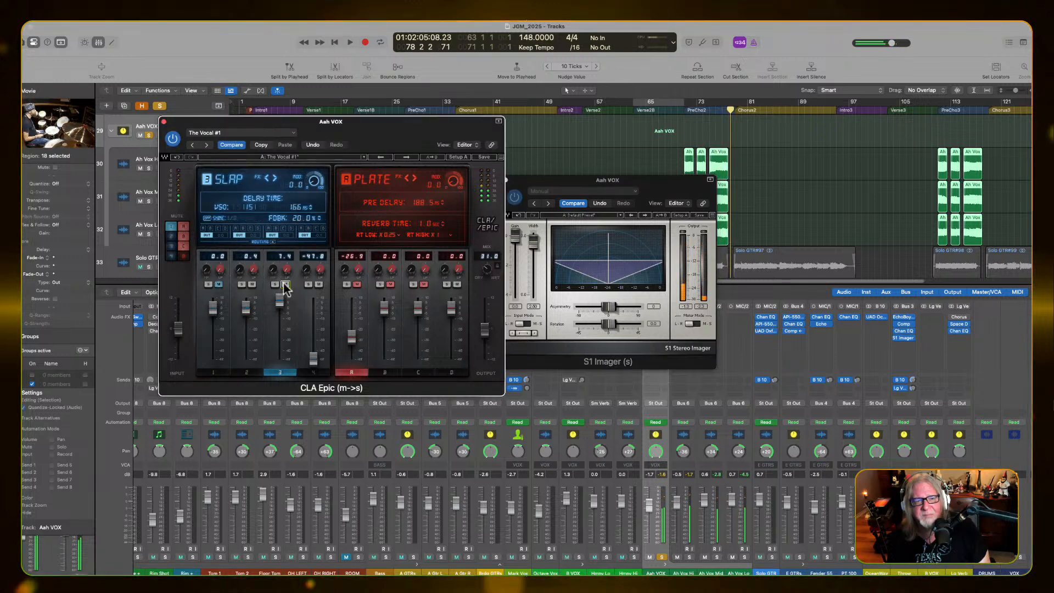
click(284, 283)
key(space)
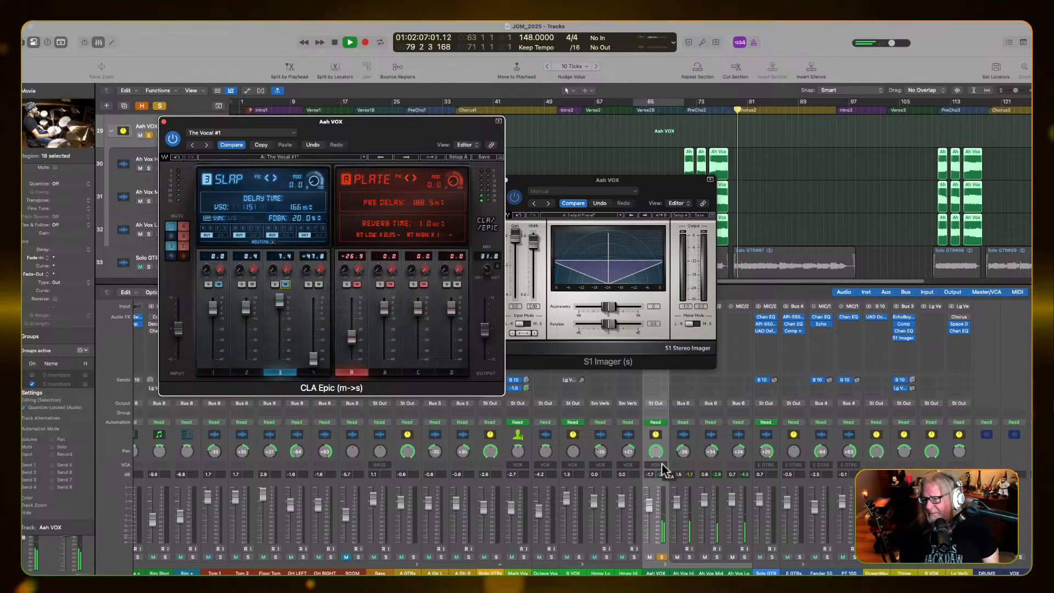
key(space)
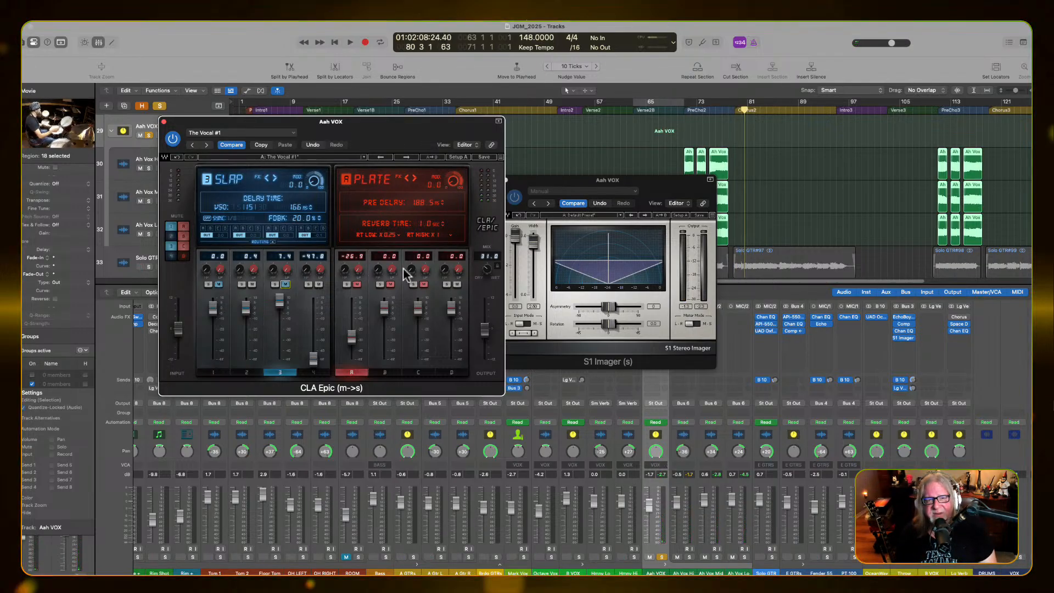
click(163, 122)
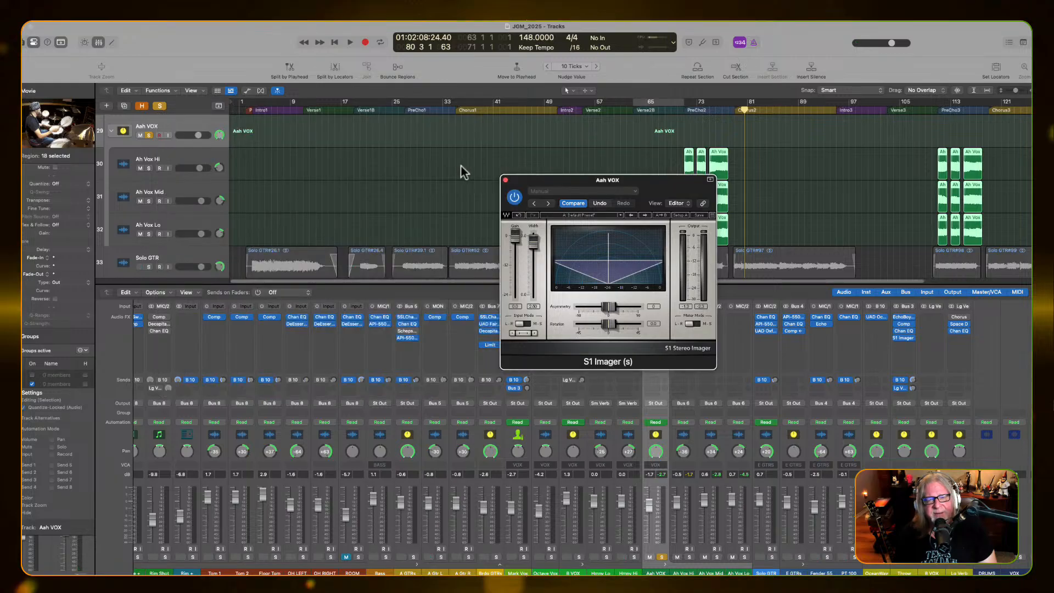
click(505, 179)
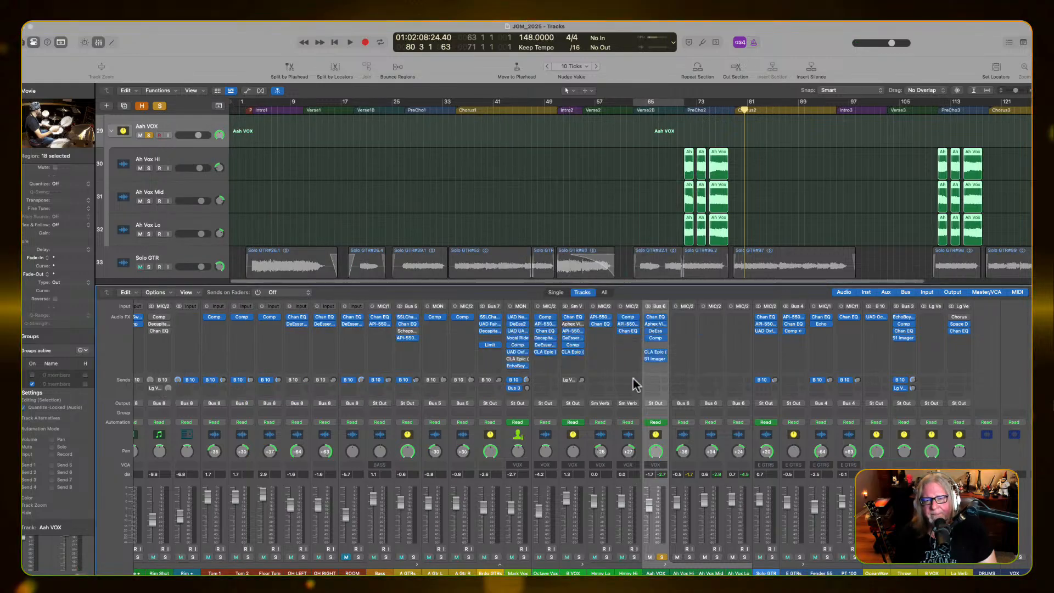
Open the Channel EQ on the Aah VOX stack and enlarge its window to examine the curve
mouse_move(653, 321)
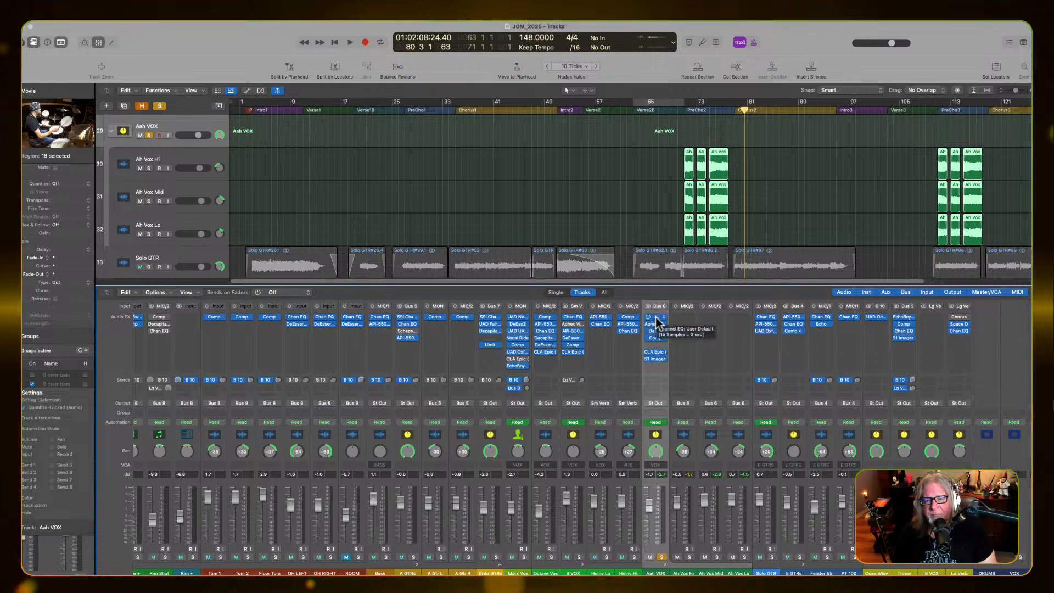
click(657, 320)
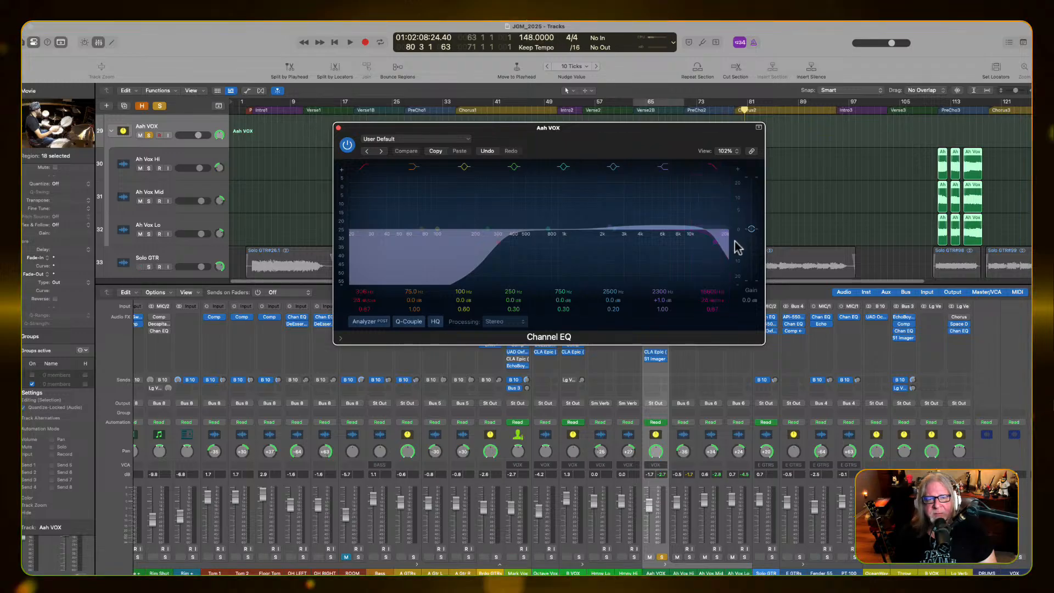
drag(760, 345, 826, 405)
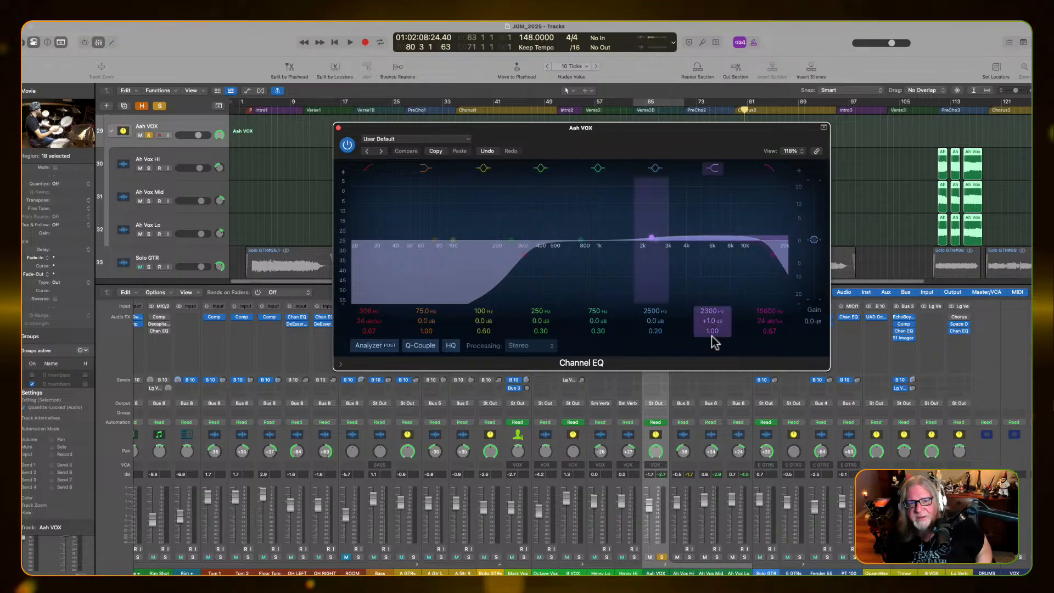
Try Mid Only processing in the Aah VOX Channel EQ, return it to Stereo, and close the plug-in window
click(547, 347)
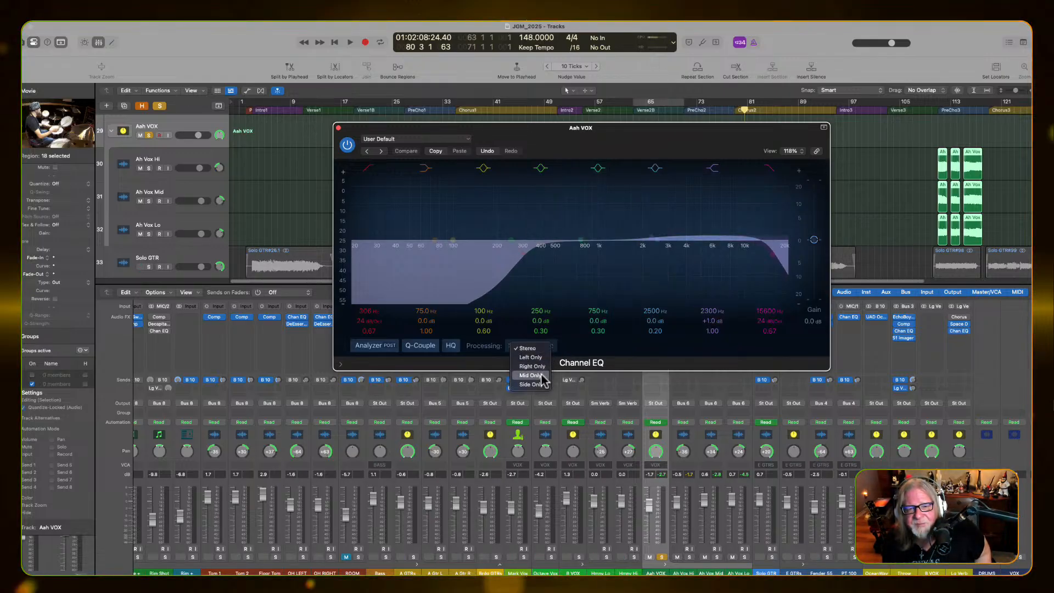
click(541, 374)
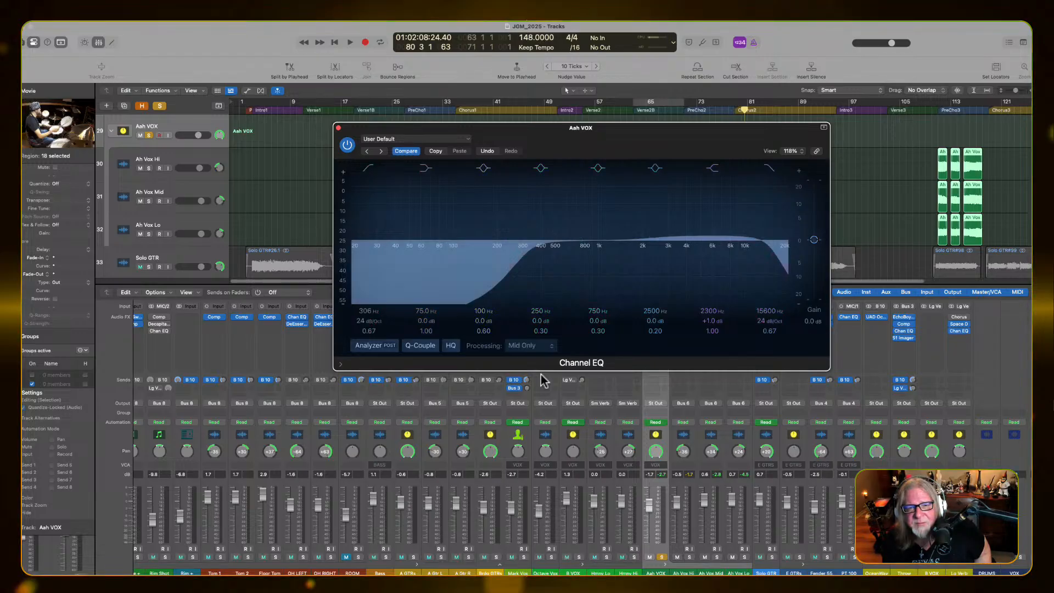
click(531, 347)
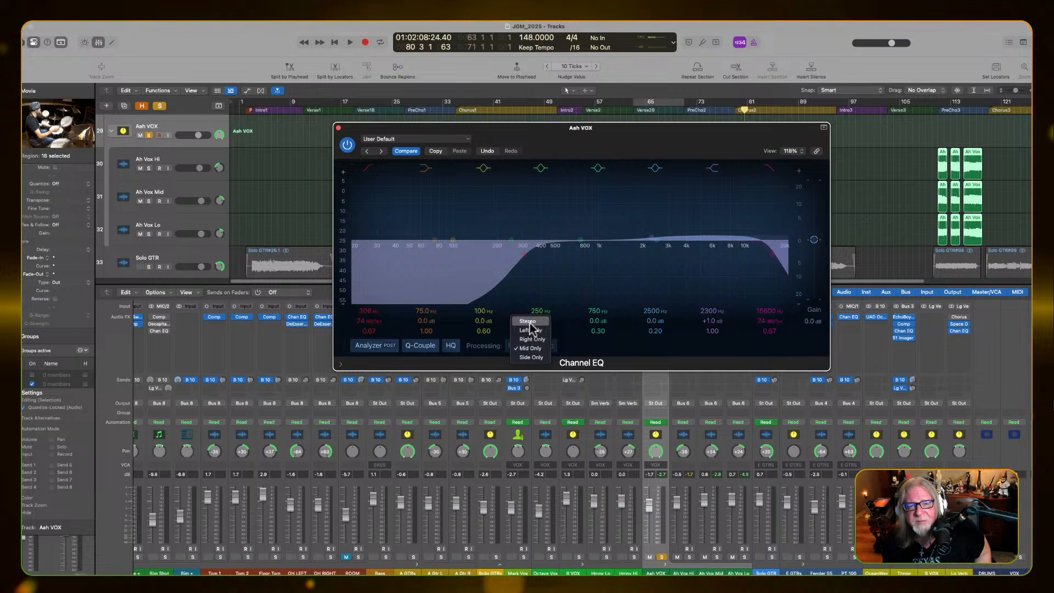
click(528, 322)
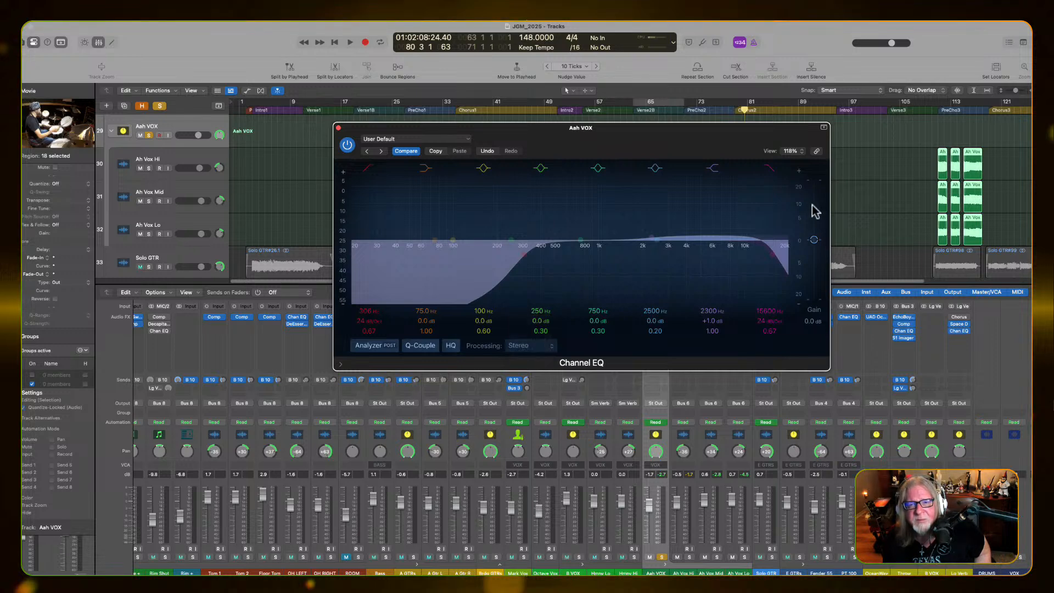
click(816, 152)
click(815, 151)
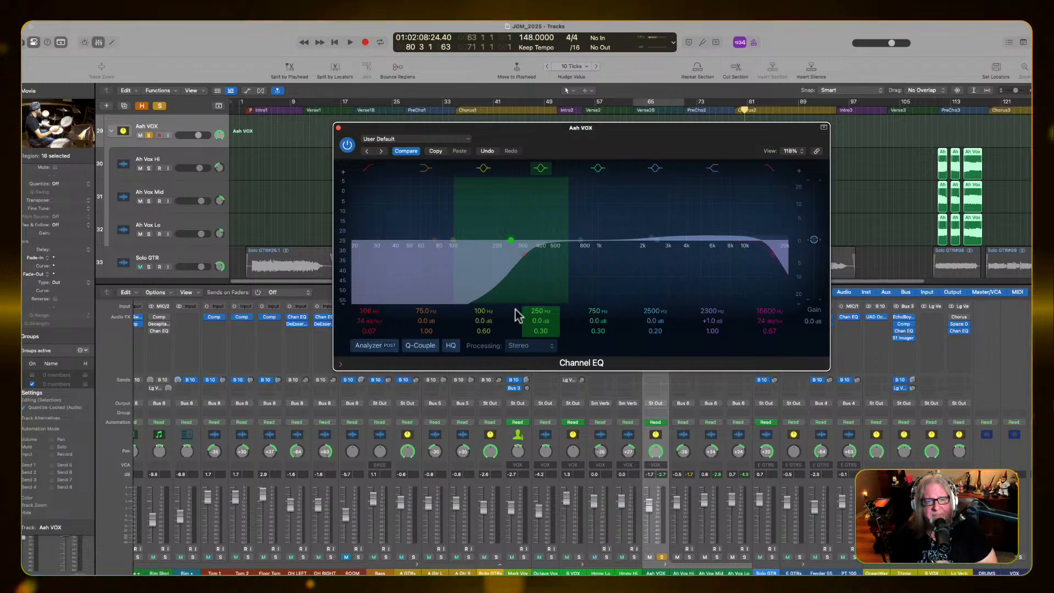
click(338, 129)
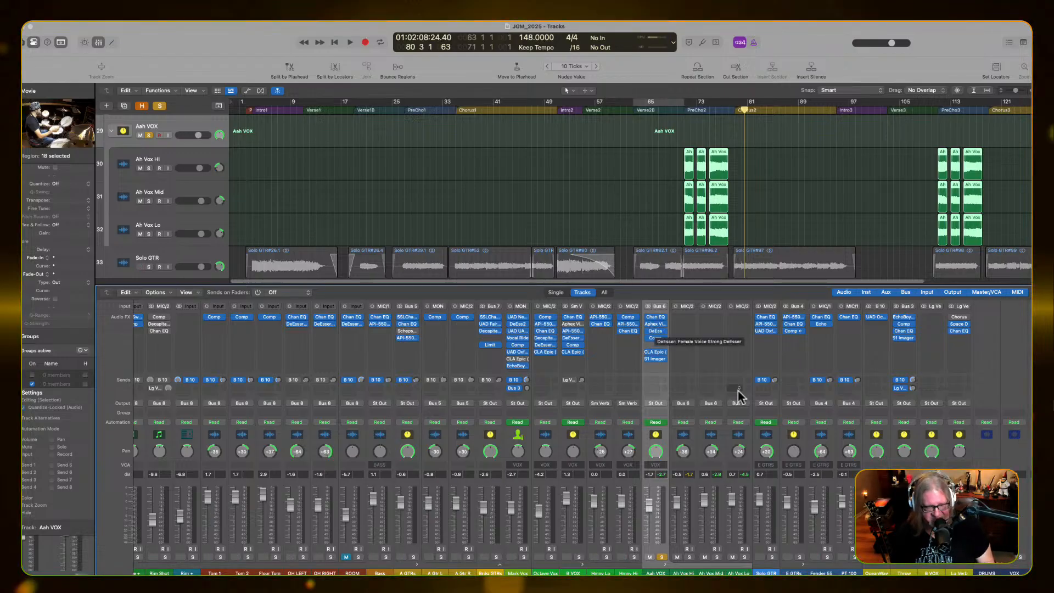
Unsolo the Aah VOX stack, audition it in the full mix, and mute the lead vocal track
click(662, 557)
key(space)
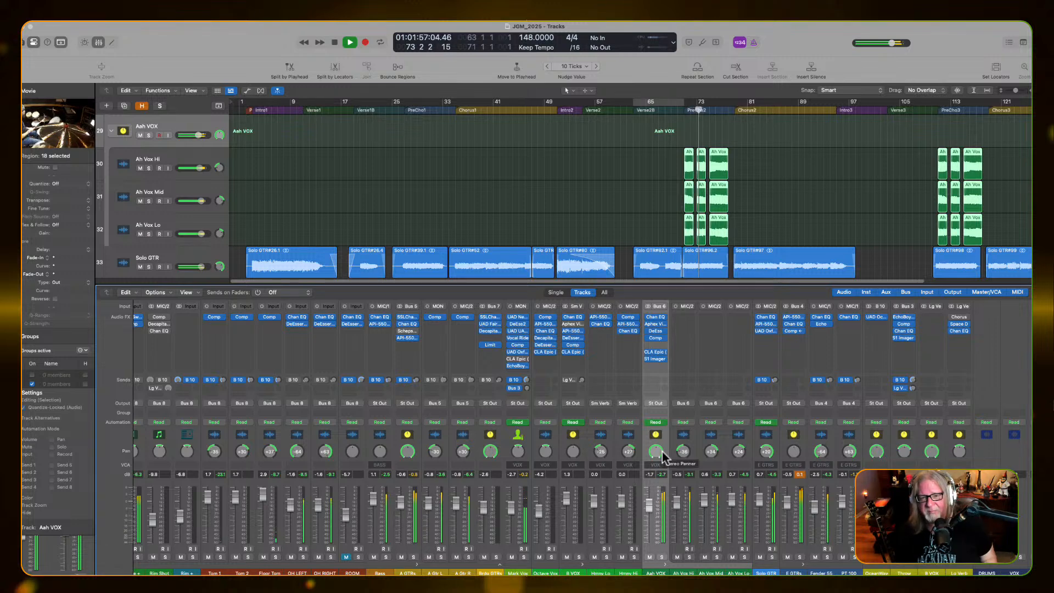
key(space)
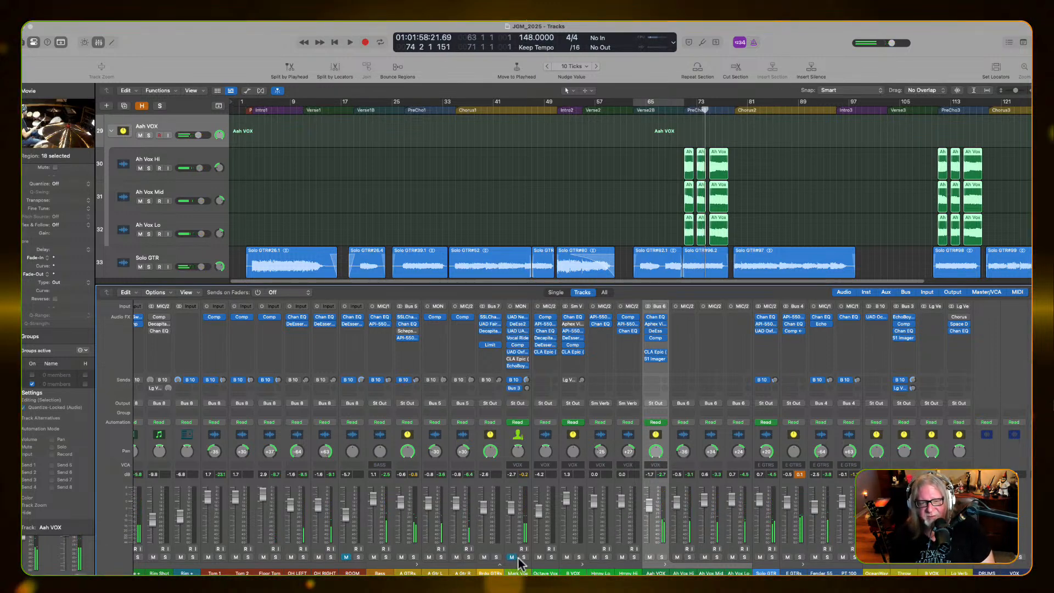
Compare the mix with CLA Epic and S1 Imager bypassed and active on Aah VOX, and inspect the S1 Imager settings
key(space)
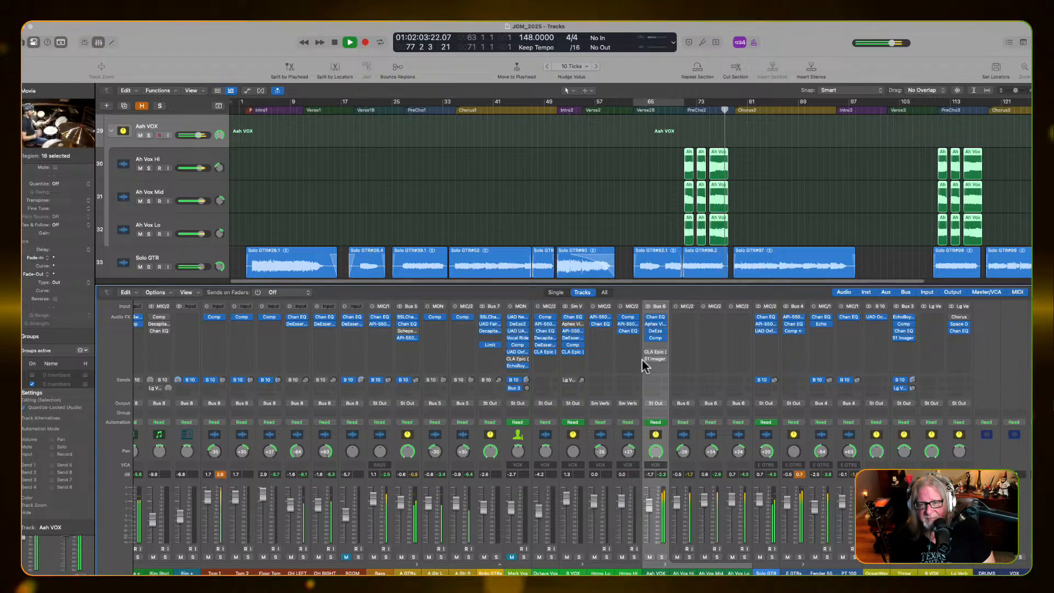
key(space)
key(space)
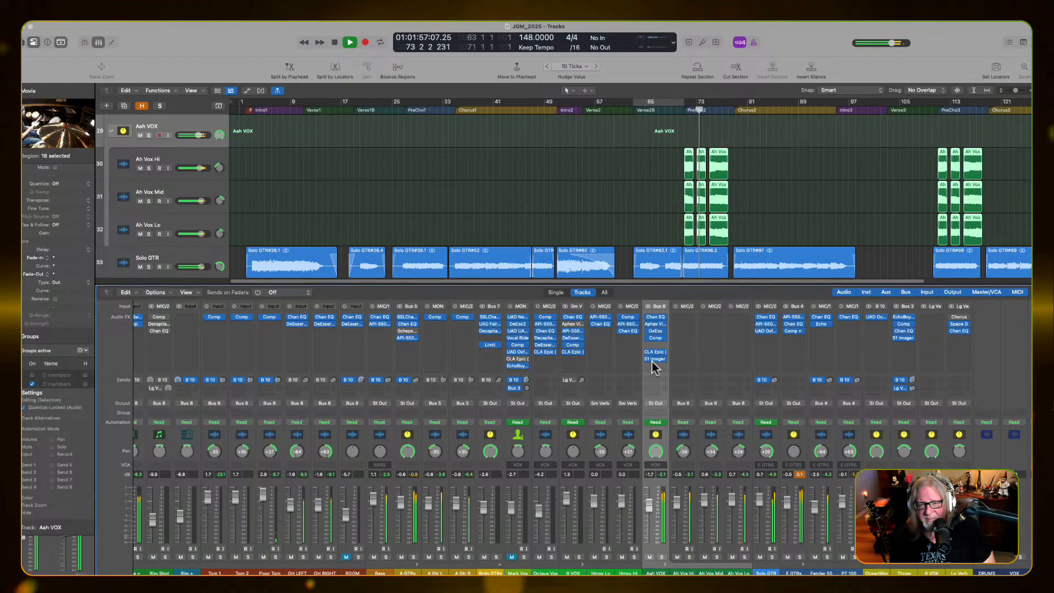
key(space)
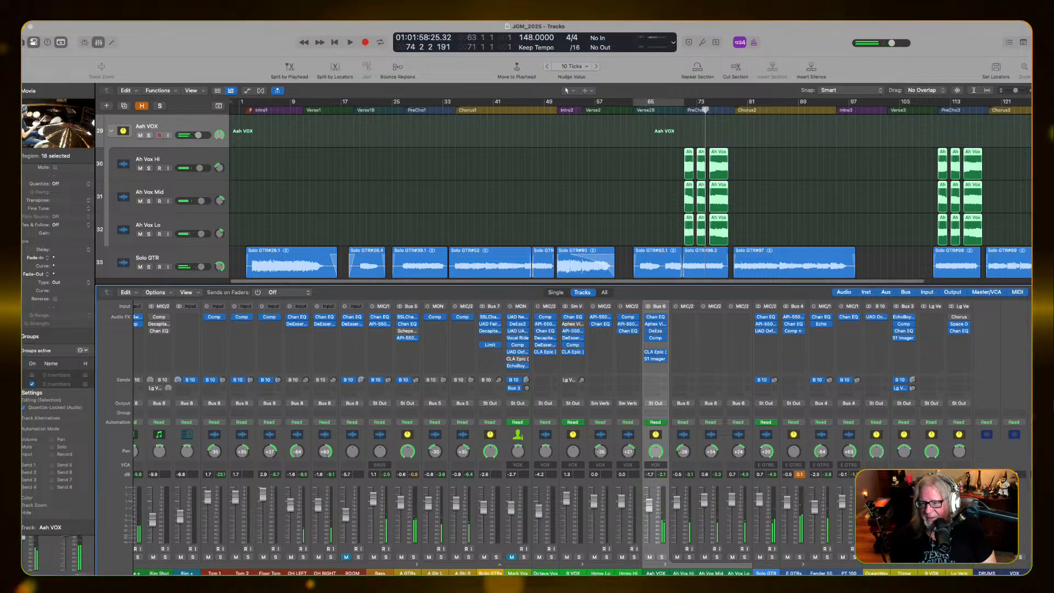
click(655, 358)
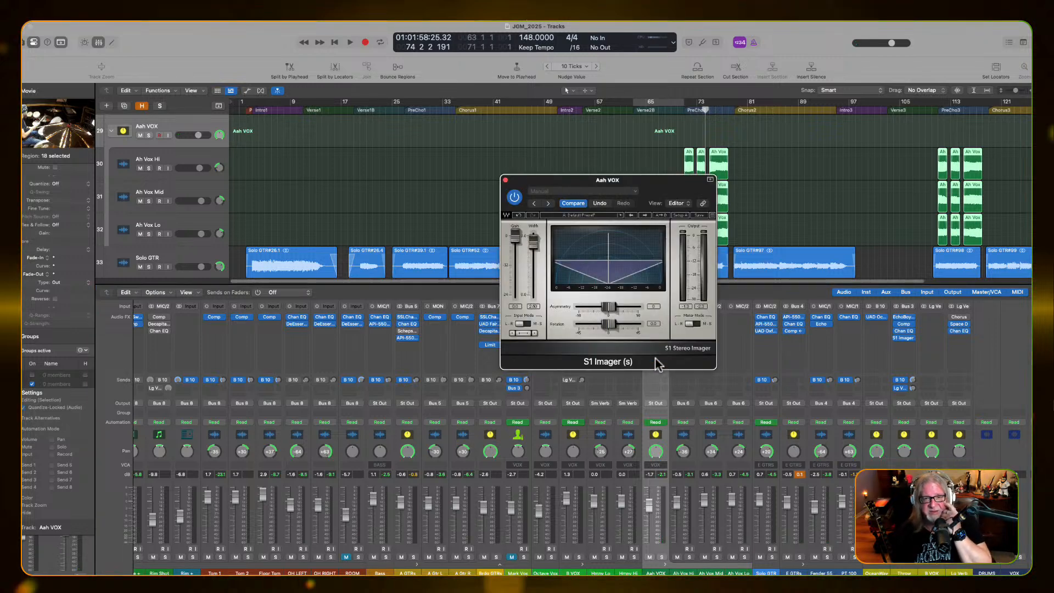
click(506, 182)
Audition the mix with CLA Epic and S1 Imager bypassed, and remove S1 Imager from the Aah VOX stack
key(space)
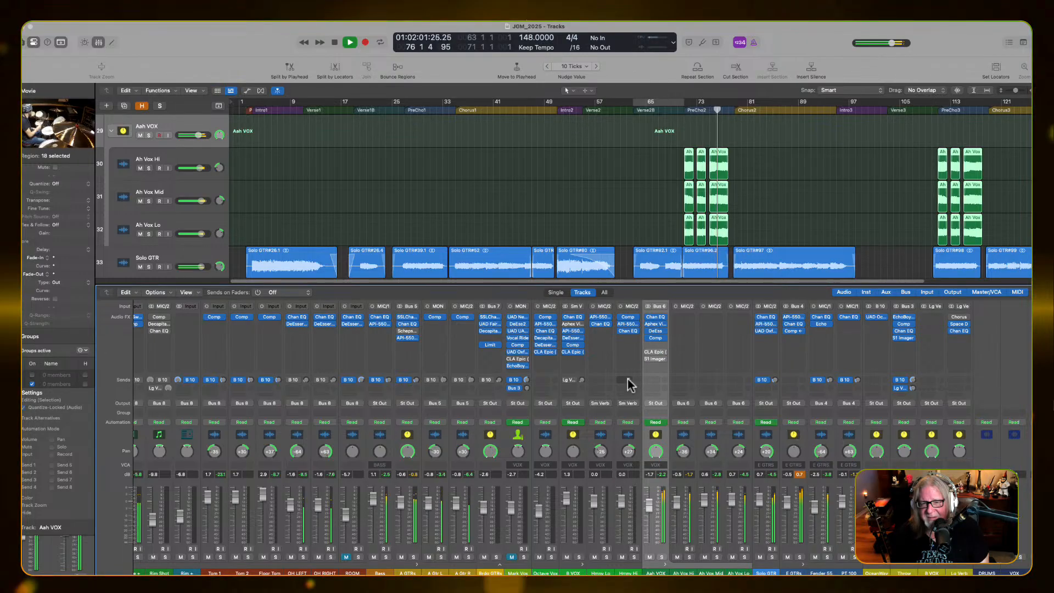
key(space)
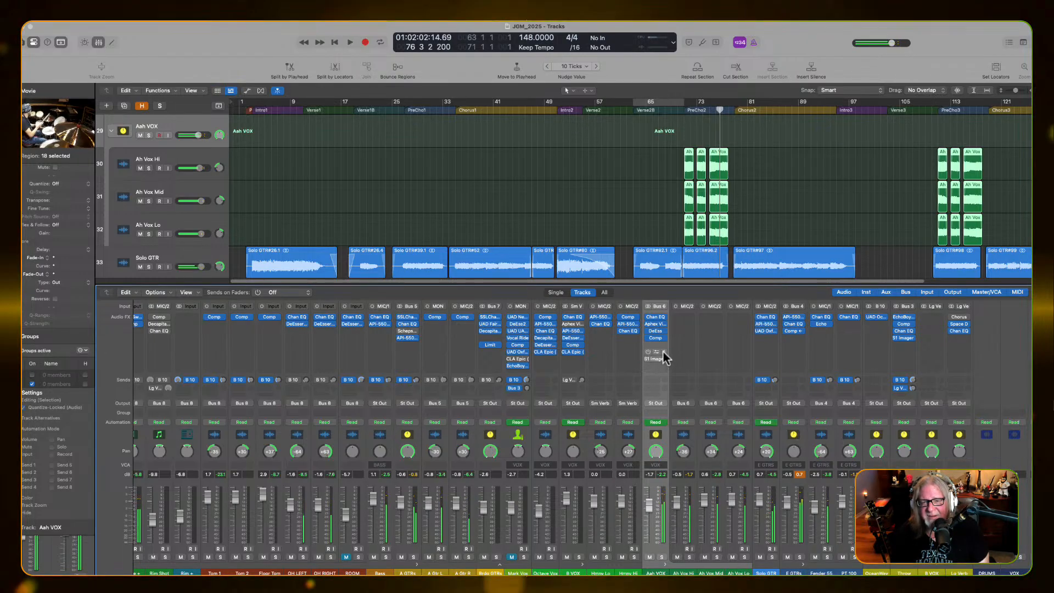
click(661, 363)
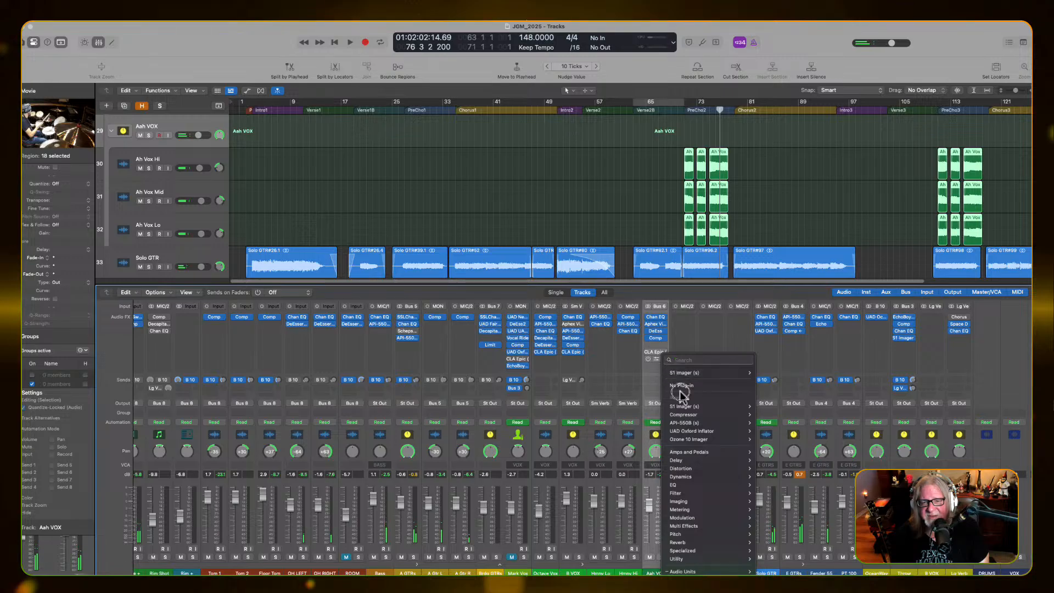
click(681, 386)
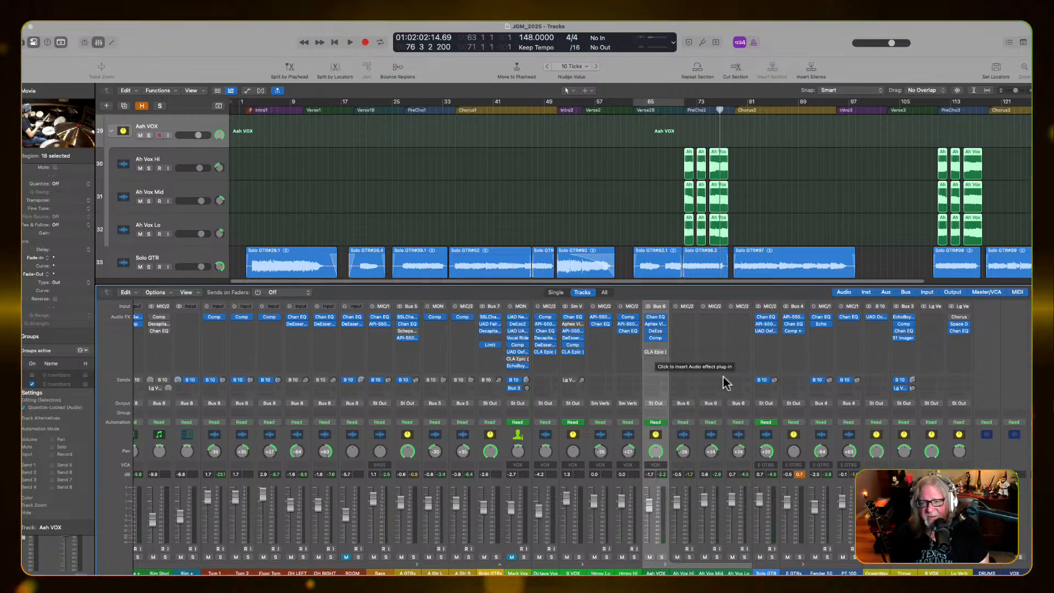
Select the Lg Verb channel and browse the reverb plug-ins available for its Space Designer slot, including Quantec Room Simulator
scroll(870, 566, right, 3)
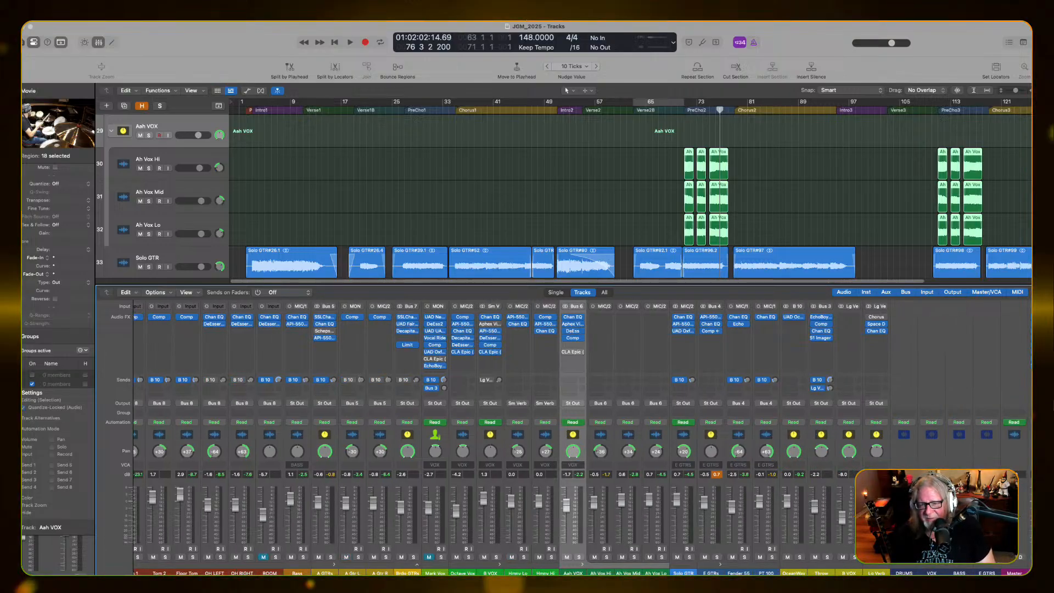
click(876, 572)
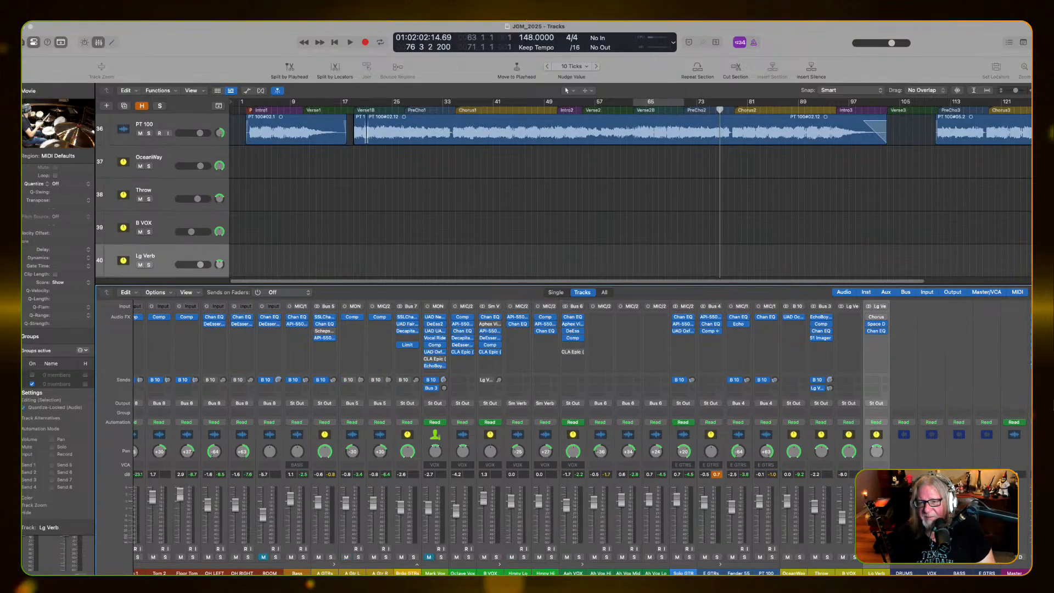
click(885, 325)
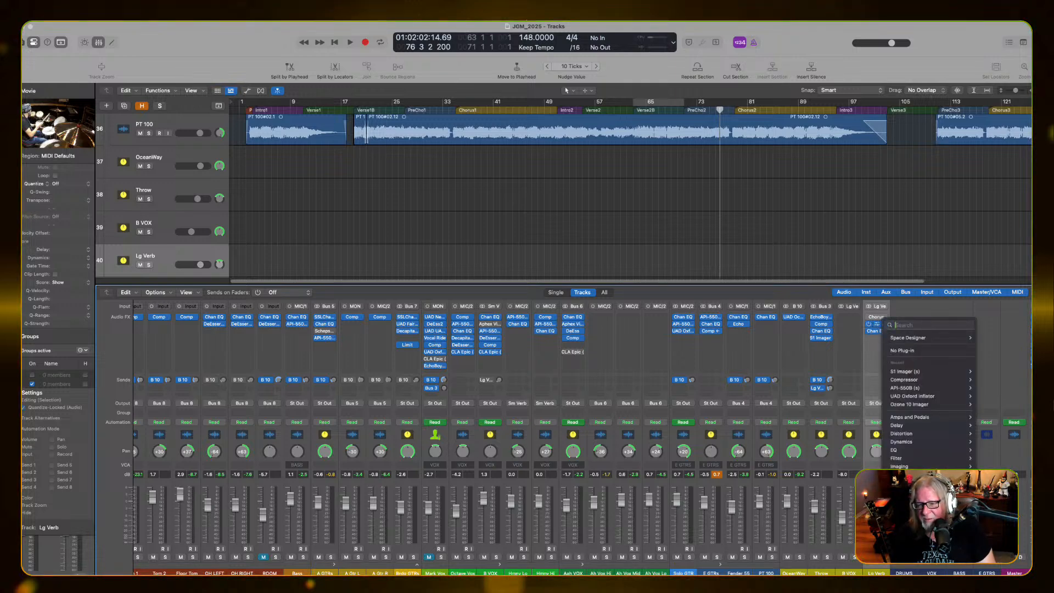
mouse_move(905, 516)
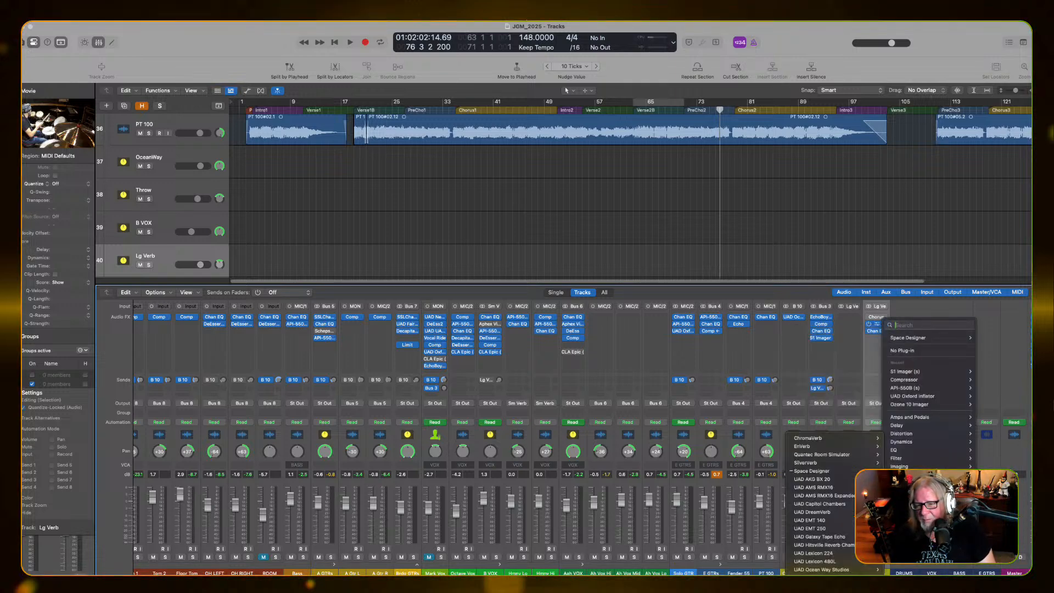
mouse_move(839, 453)
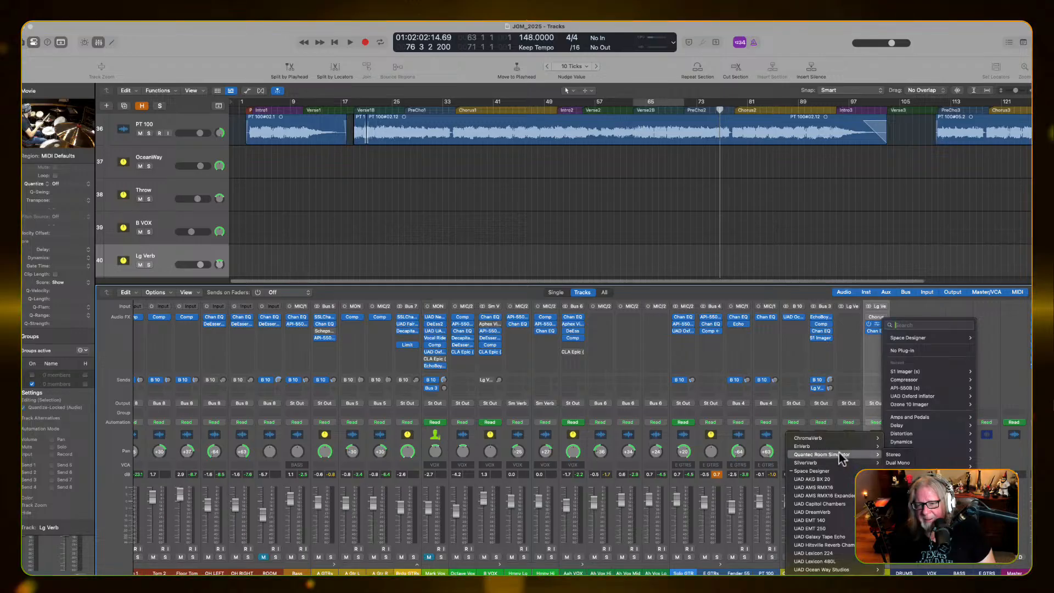
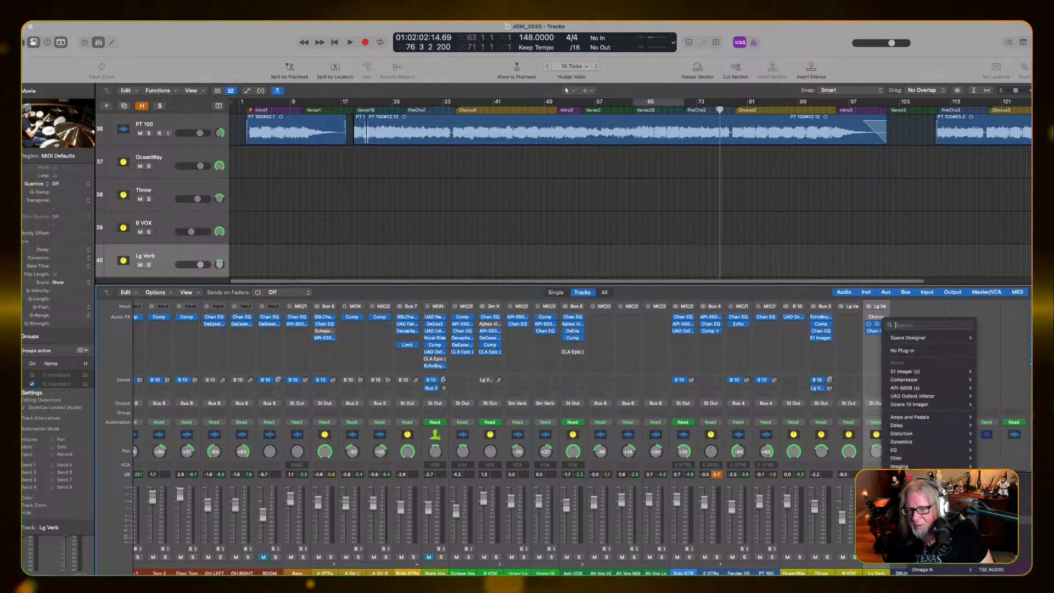
Replace Space Designer with the Goldplate reverb on the Lg Verb channel and move its window aside
click(927, 530)
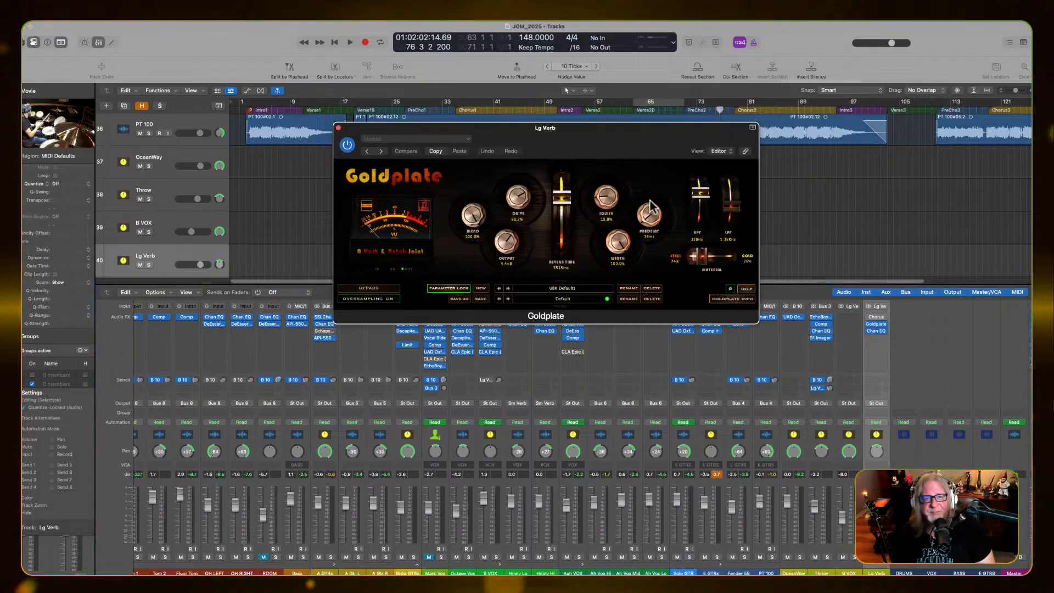
drag(601, 136, 662, 183)
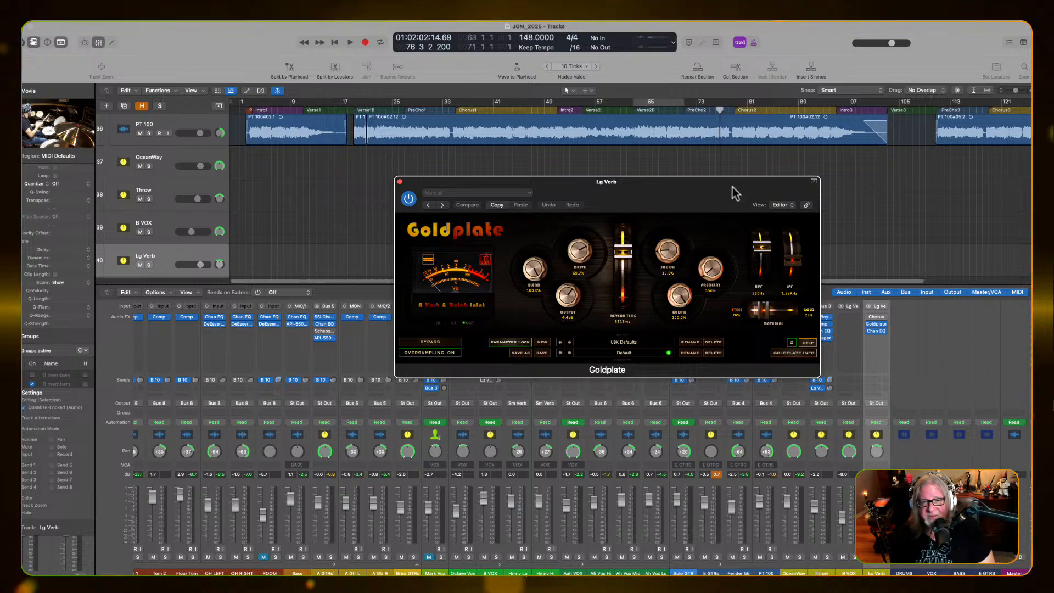
drag(735, 193, 533, 171)
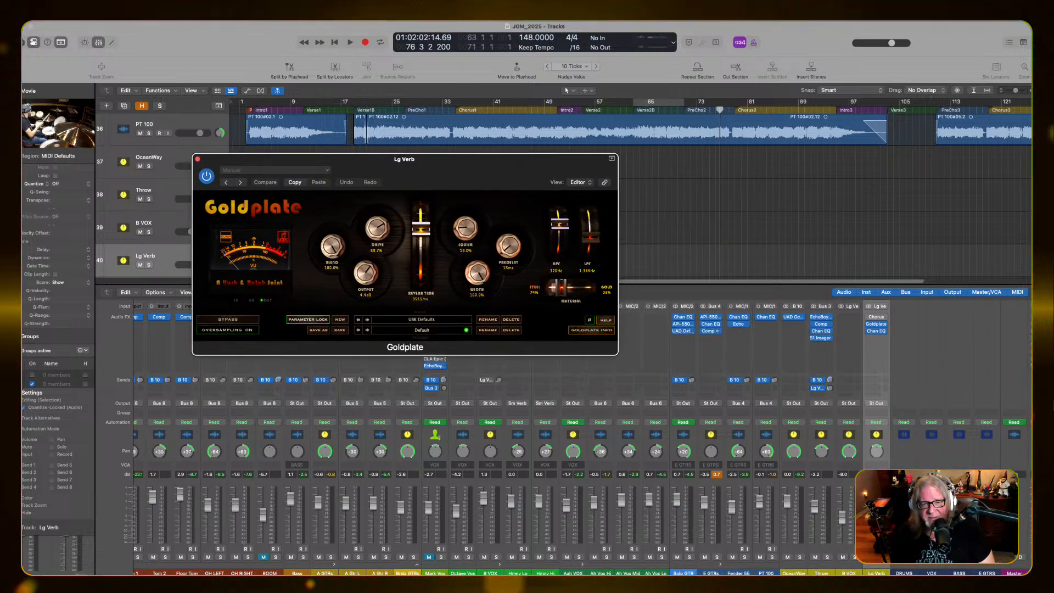
Add a post-fader send from the Aah VOX stack to Bus 2 (Large Verb) at 0.0 dB
click(572, 380)
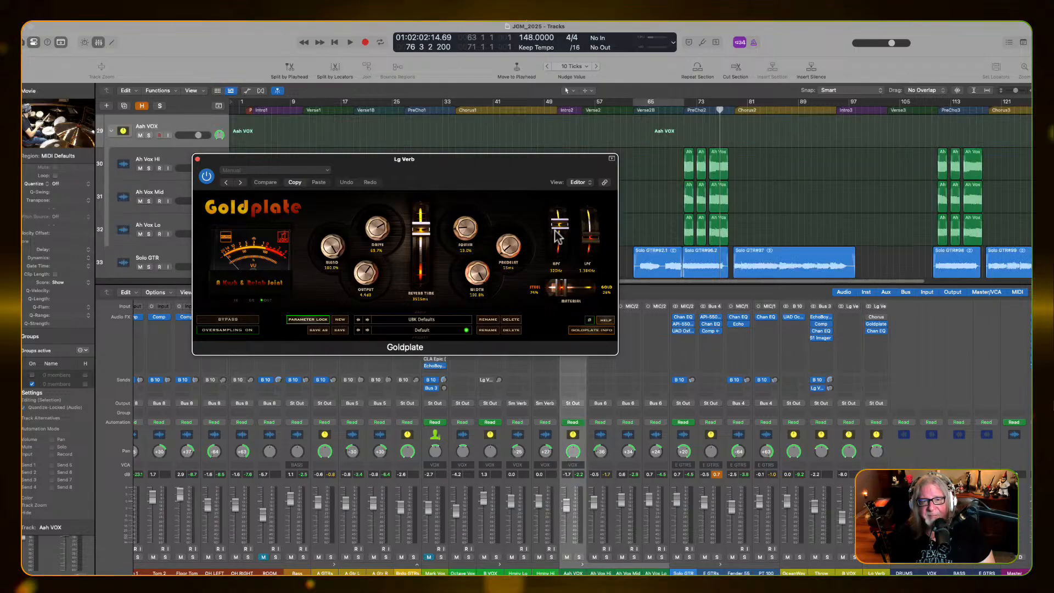
drag(544, 166, 408, 125)
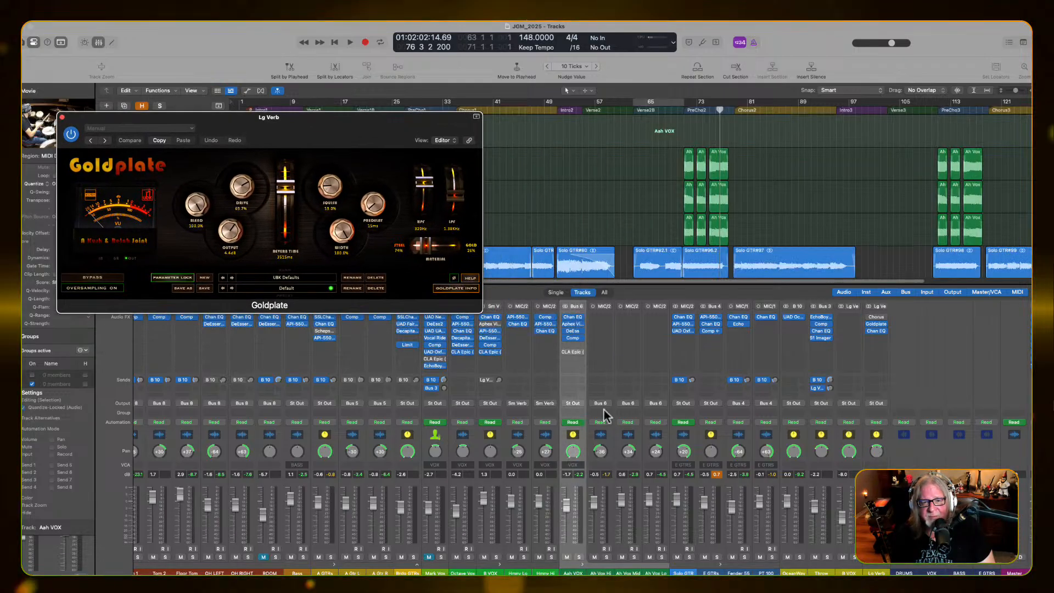
click(572, 380)
mouse_move(588, 451)
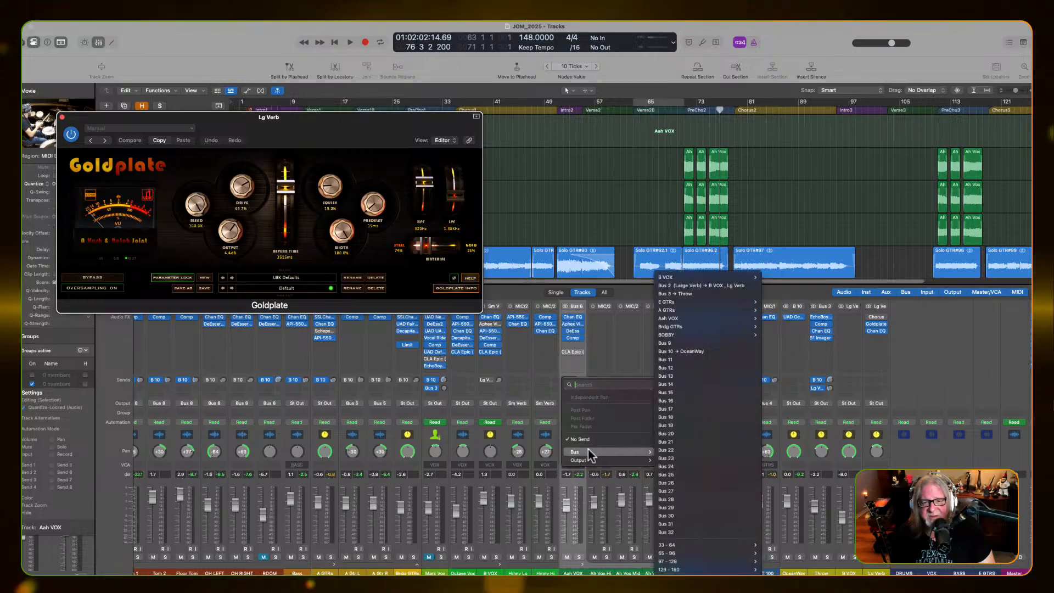
click(704, 286)
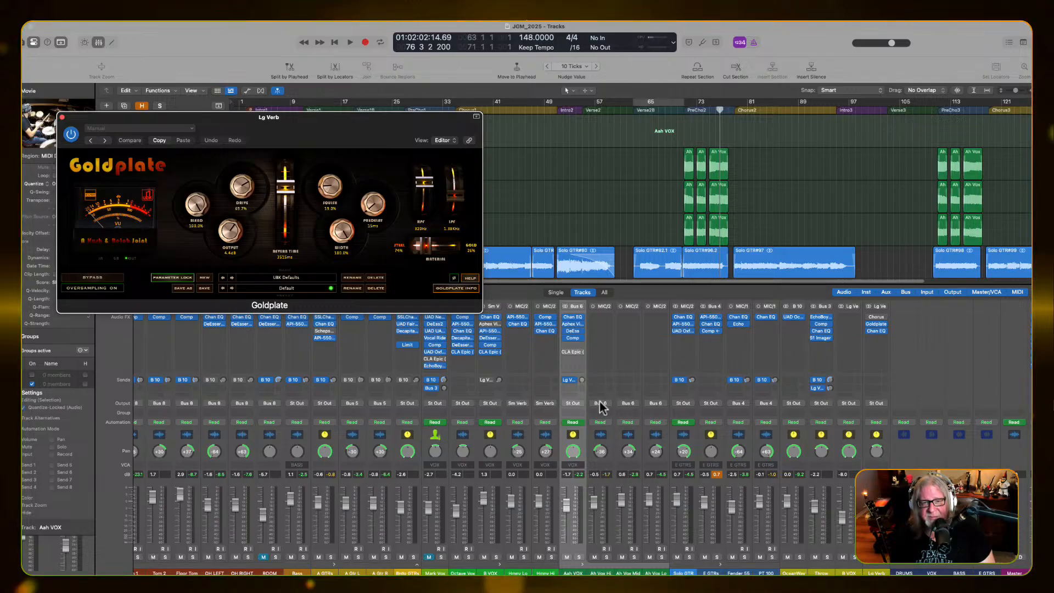
click(575, 380)
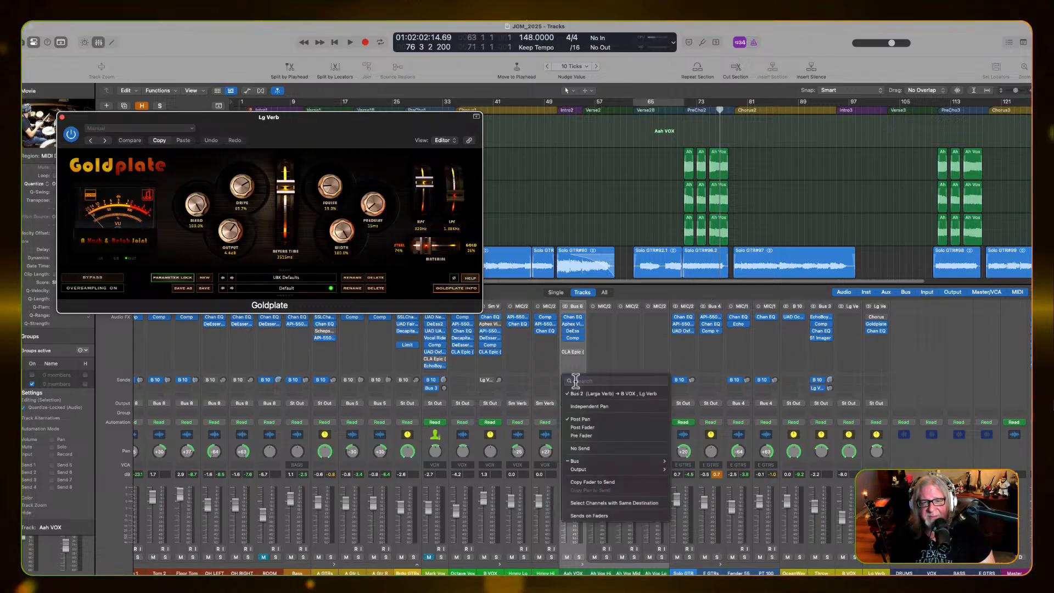
click(601, 427)
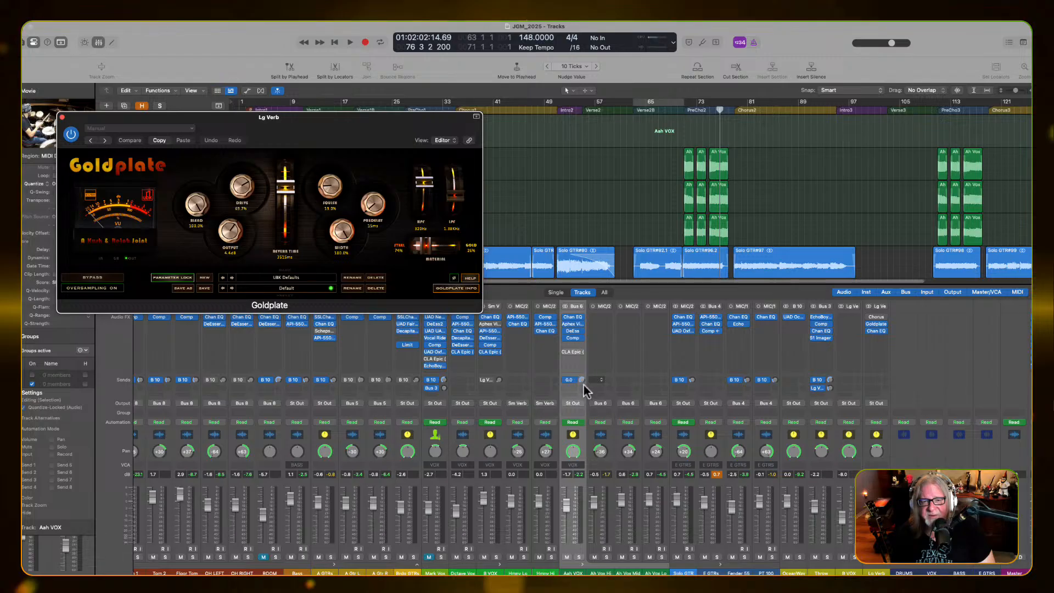
Solo the Aah VOX stack and audition its pre-chorus vocals with Goldplate bypassed and active
key(space)
click(375, 122)
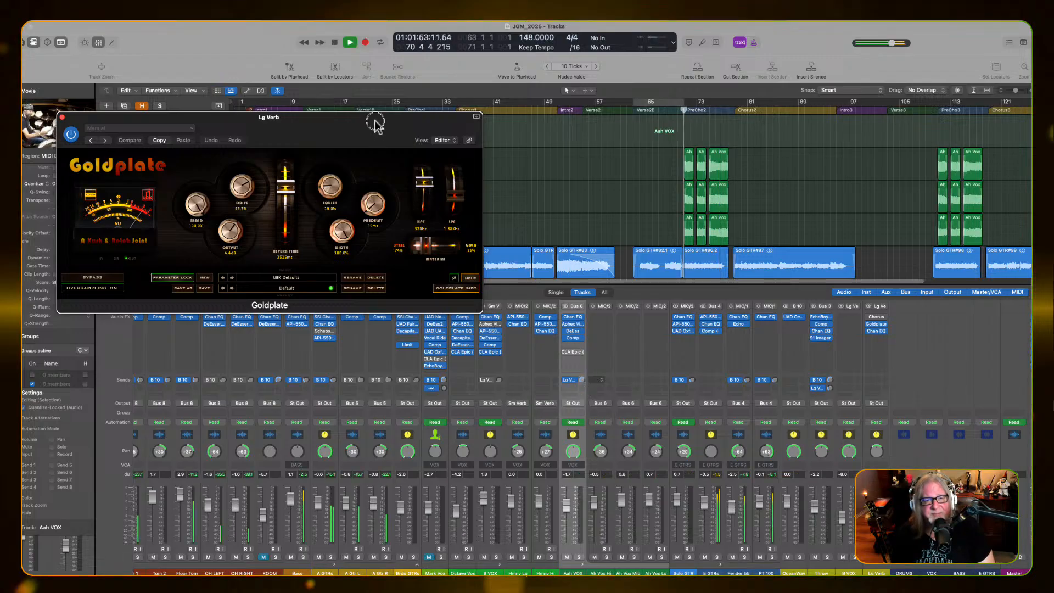
drag(374, 122, 553, 195)
key(space)
click(579, 557)
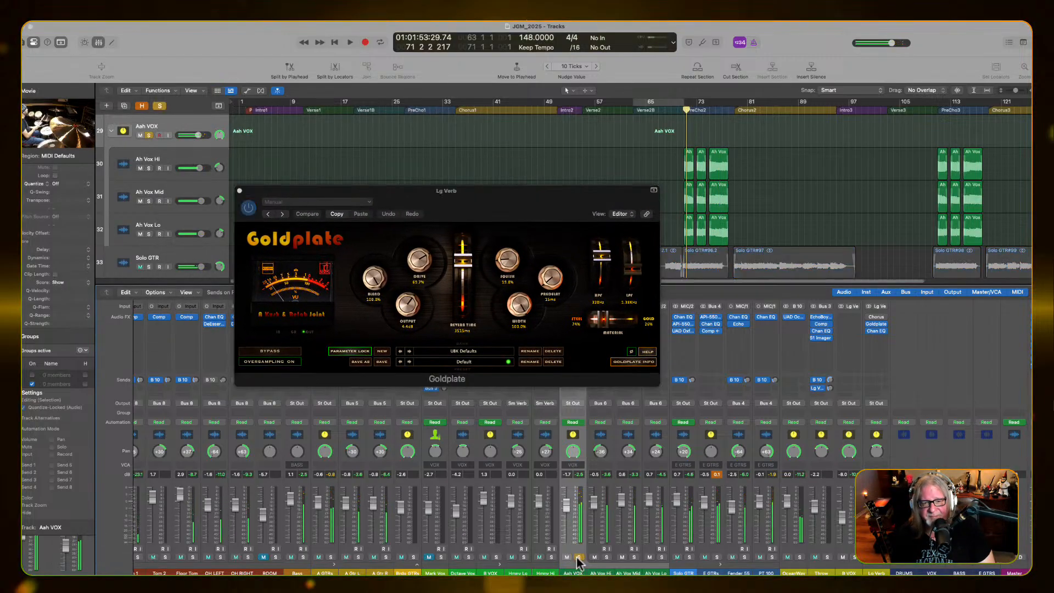
key(space)
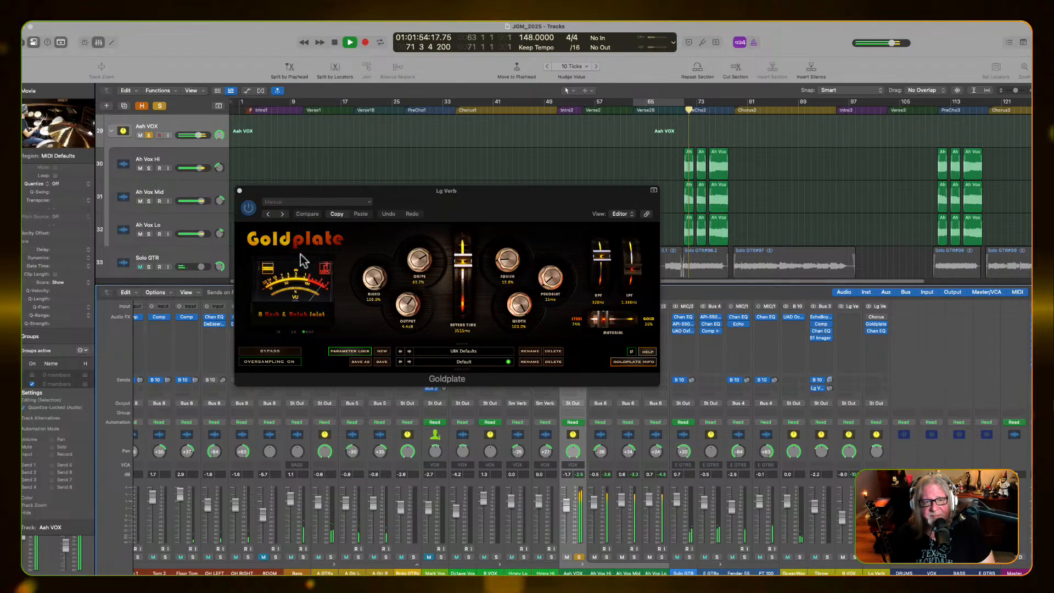
click(248, 208)
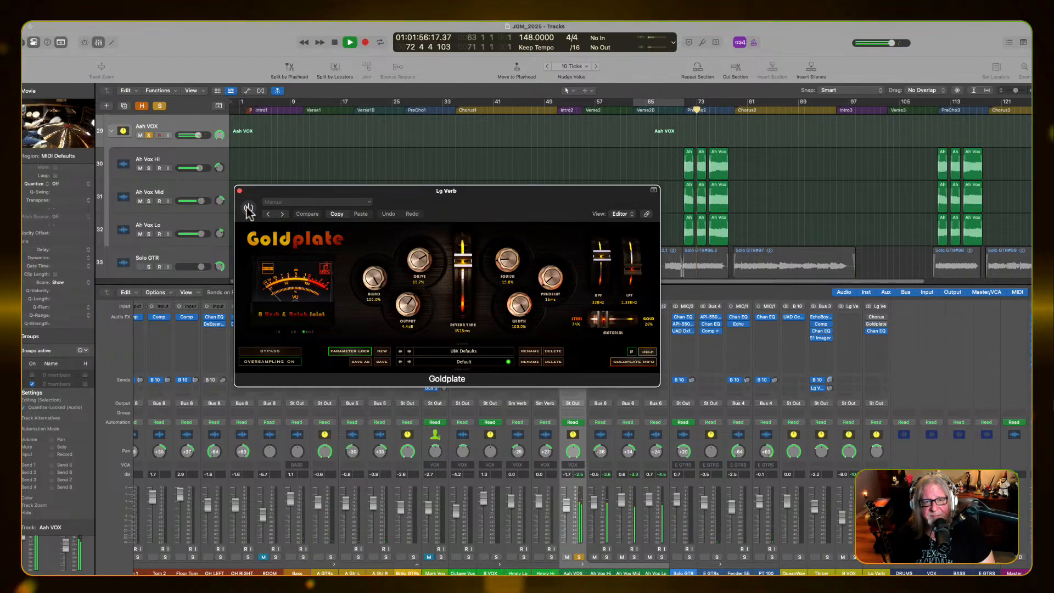
click(248, 208)
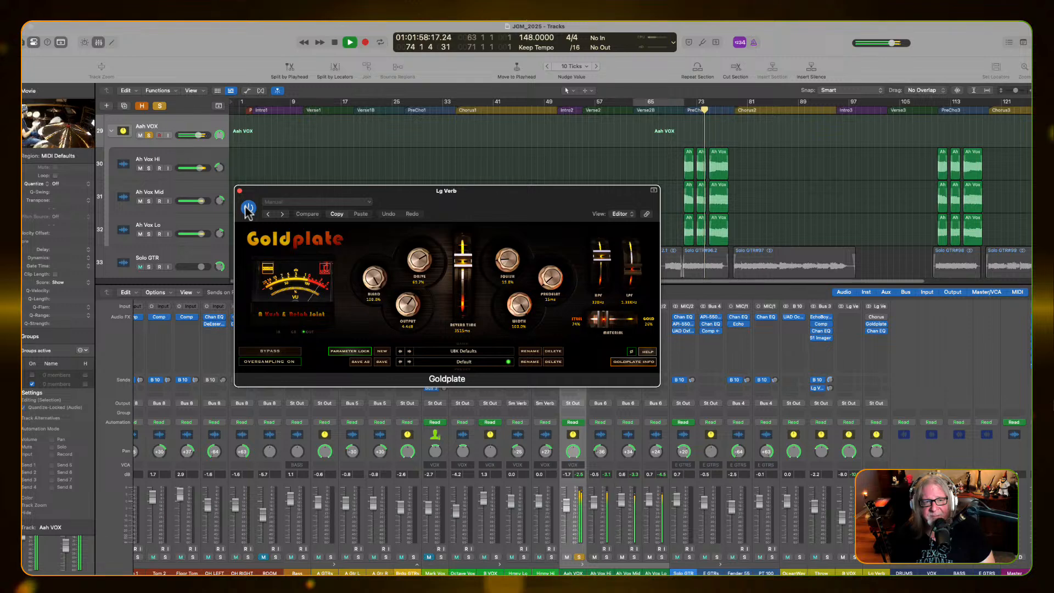
key(space)
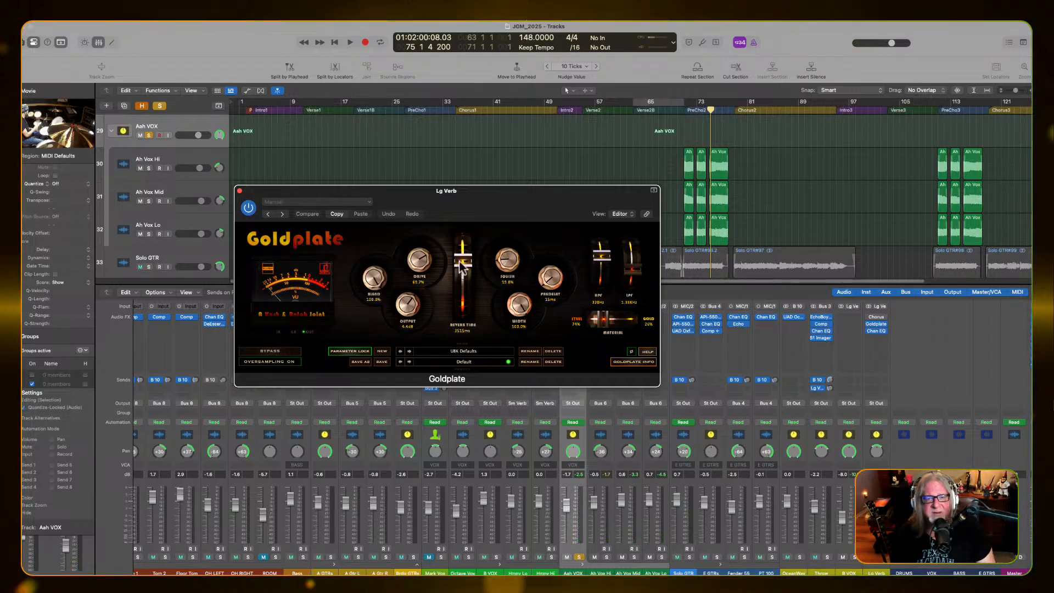
Shorten the Goldplate reverb time to about 1850 ms while auditioning the soloed Aah VOX
drag(462, 265, 460, 299)
key(space)
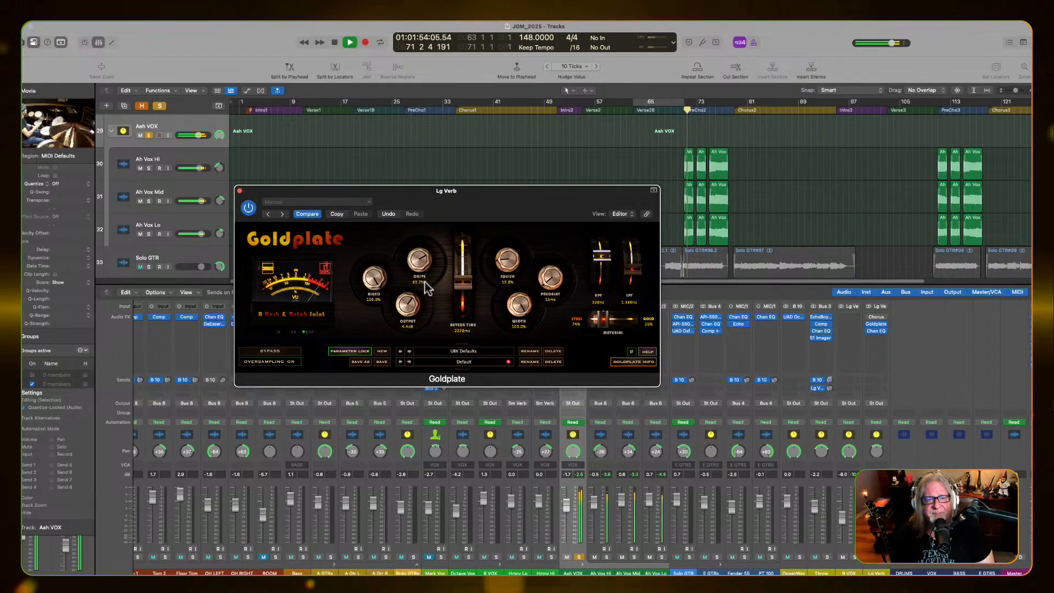
key(space)
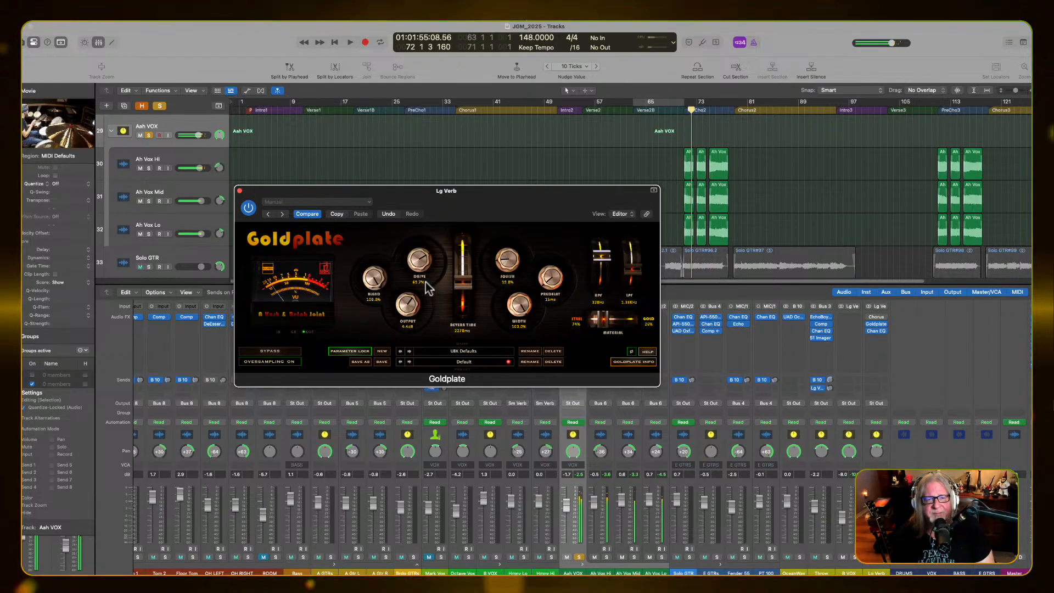
drag(466, 289, 465, 298)
key(space)
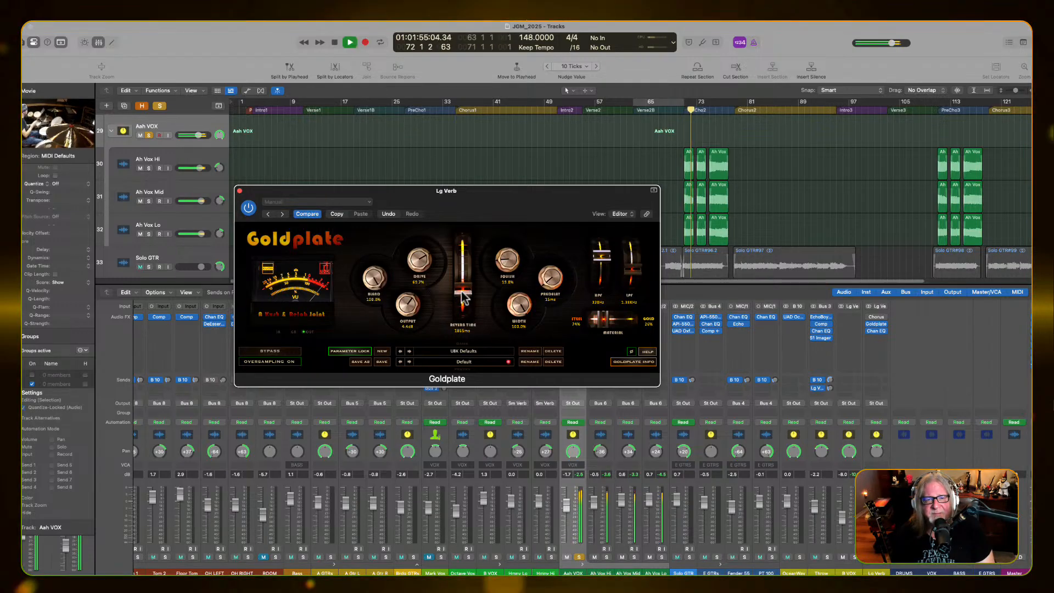
drag(461, 292, 460, 290)
key(space)
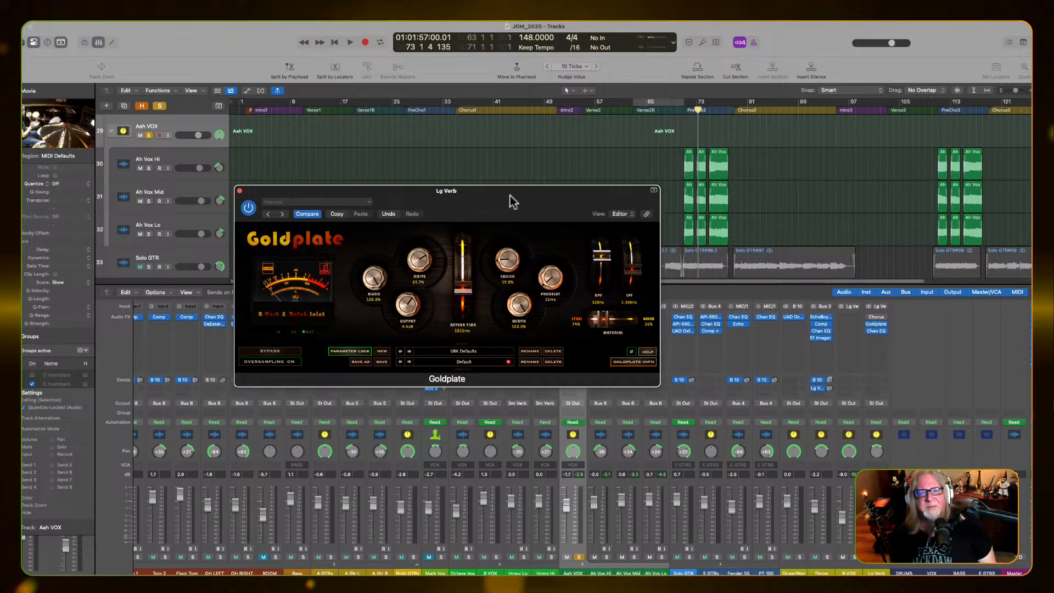
Try Goldplate's Squish at its extremes during playback, set it to about 26%, and readjust the high-pass and low-pass filters
drag(510, 194, 1053, 219)
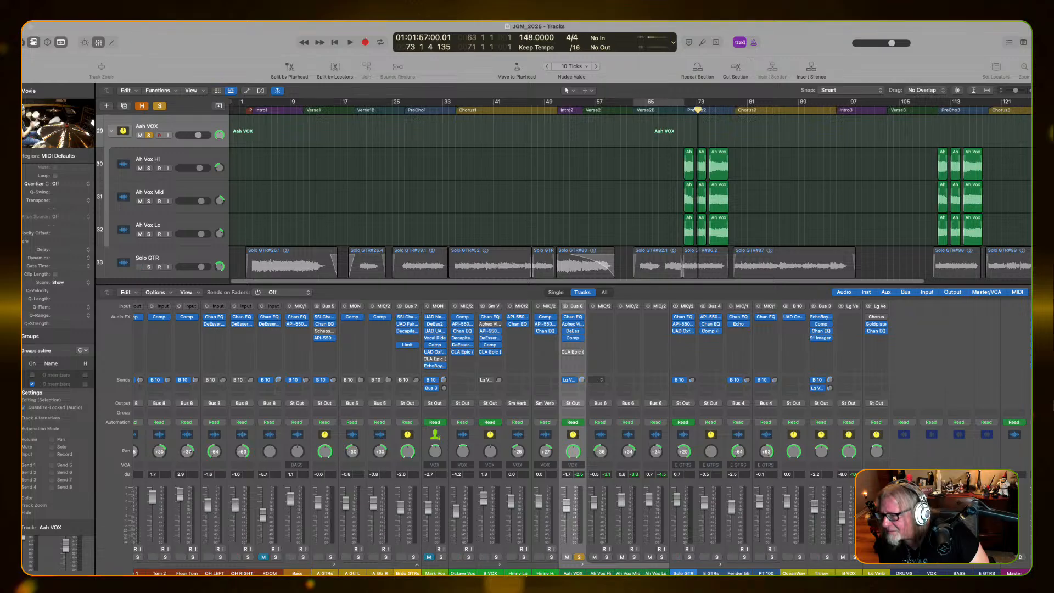
drag(1053, 220, 698, 214)
key(space)
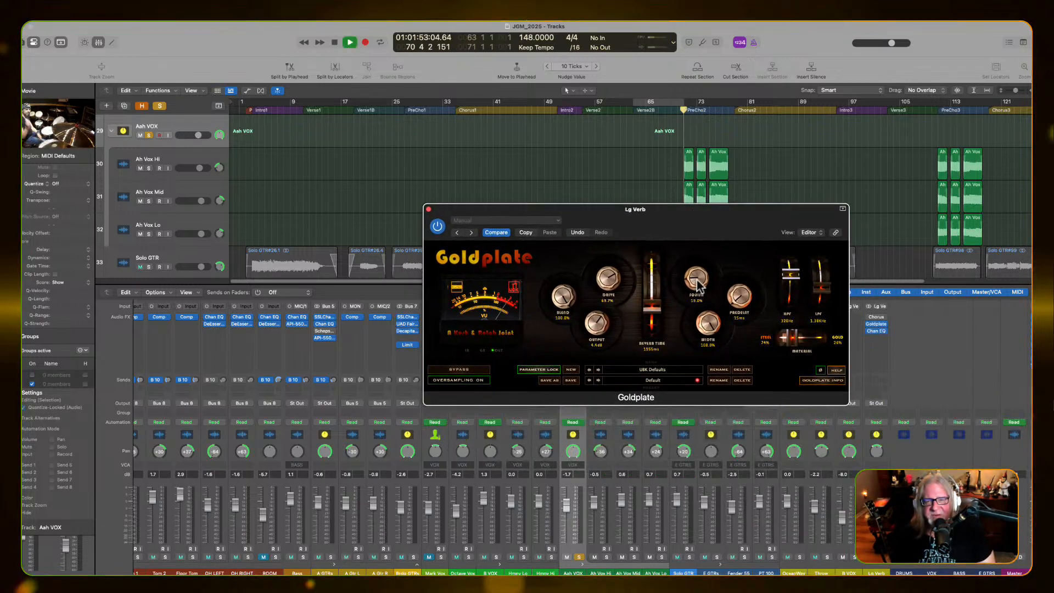
drag(697, 285, 694, 84)
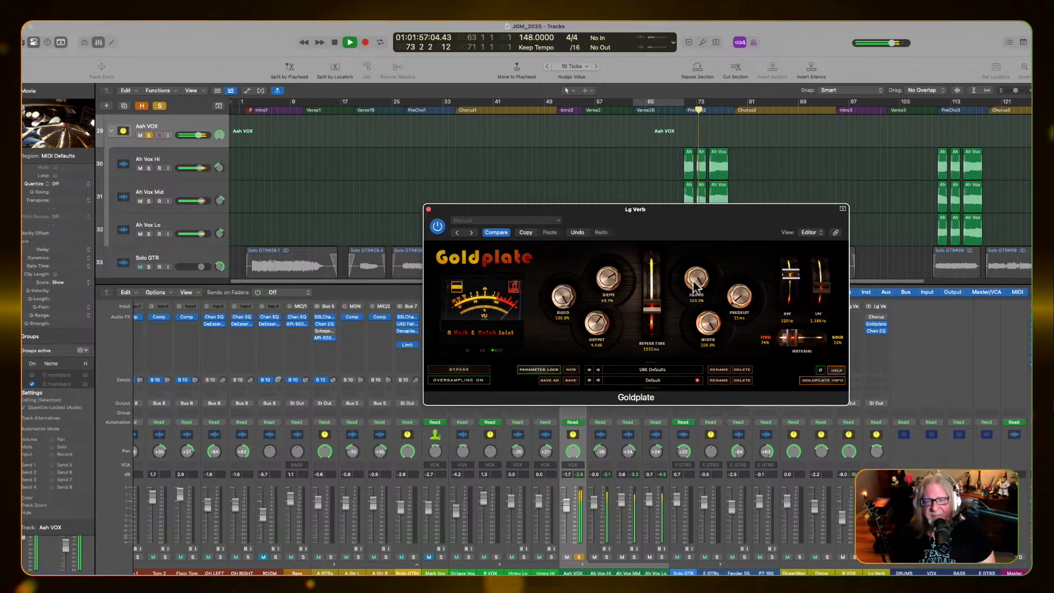
drag(692, 275, 679, 479)
drag(694, 280, 690, 242)
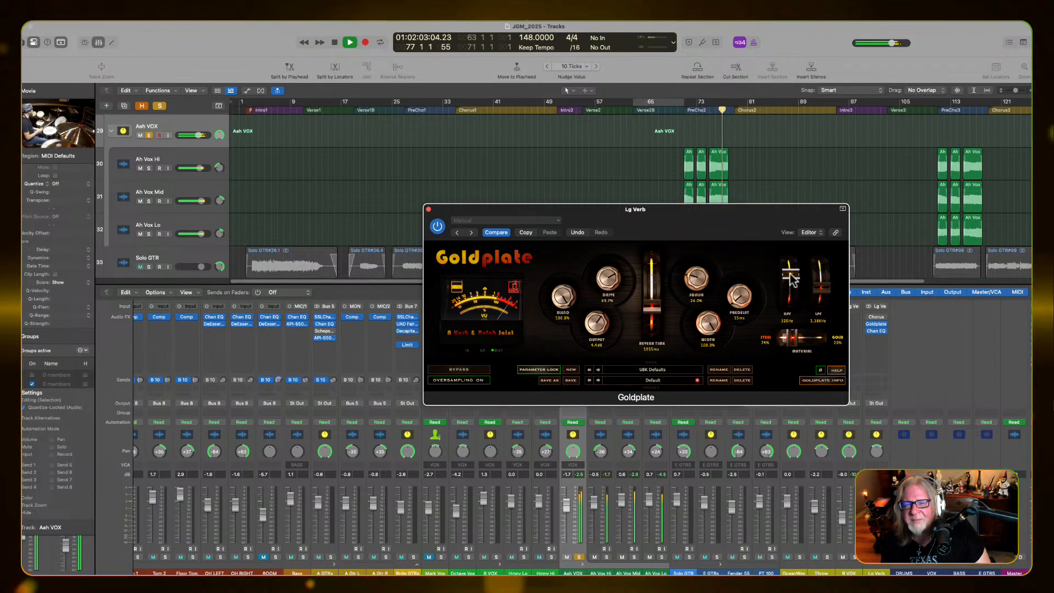
drag(792, 277, 820, 286)
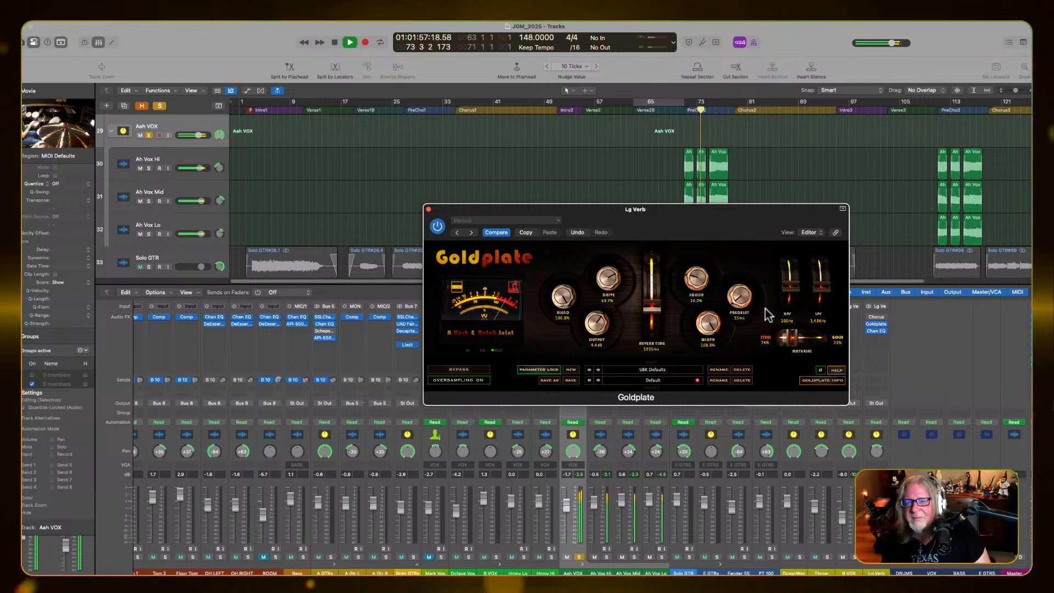
key(space)
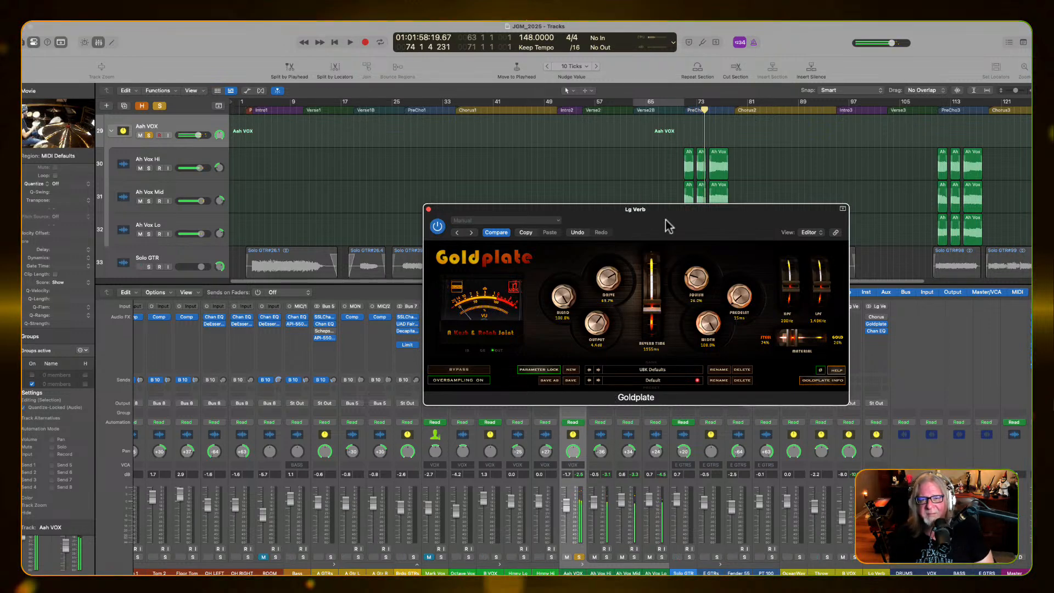
Lower the Aah VOX send to the large reverb and audition the vocals with the send bypassed and active
drag(664, 229, 655, 163)
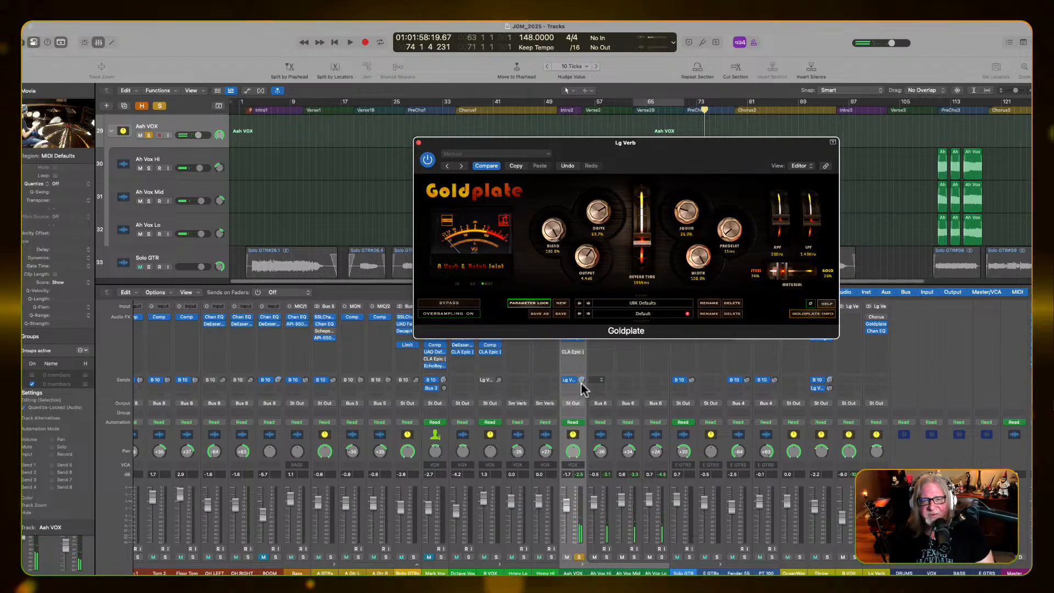
drag(581, 383, 574, 411)
key(space)
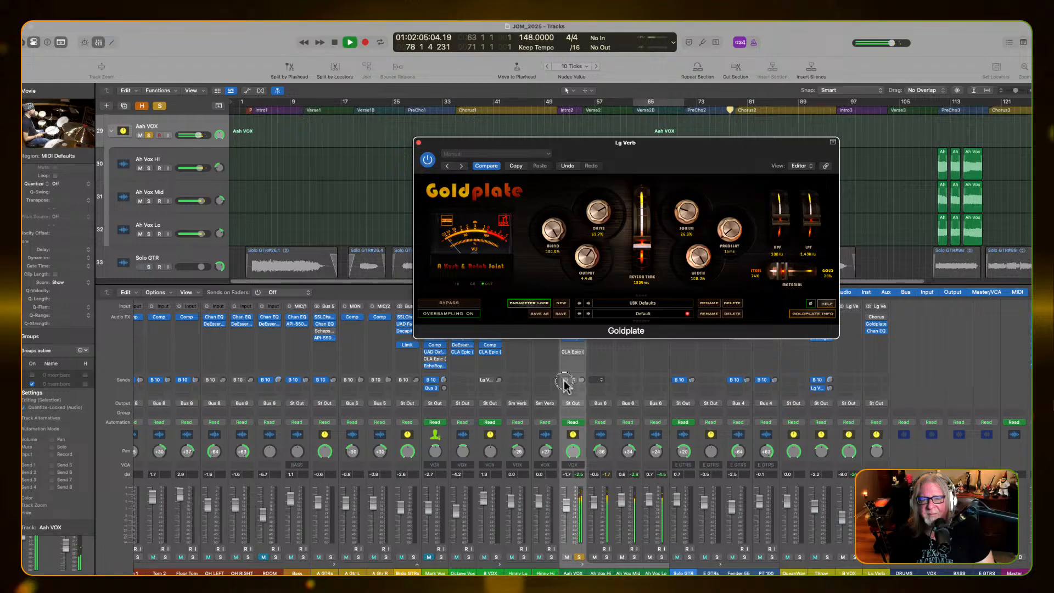
click(564, 381)
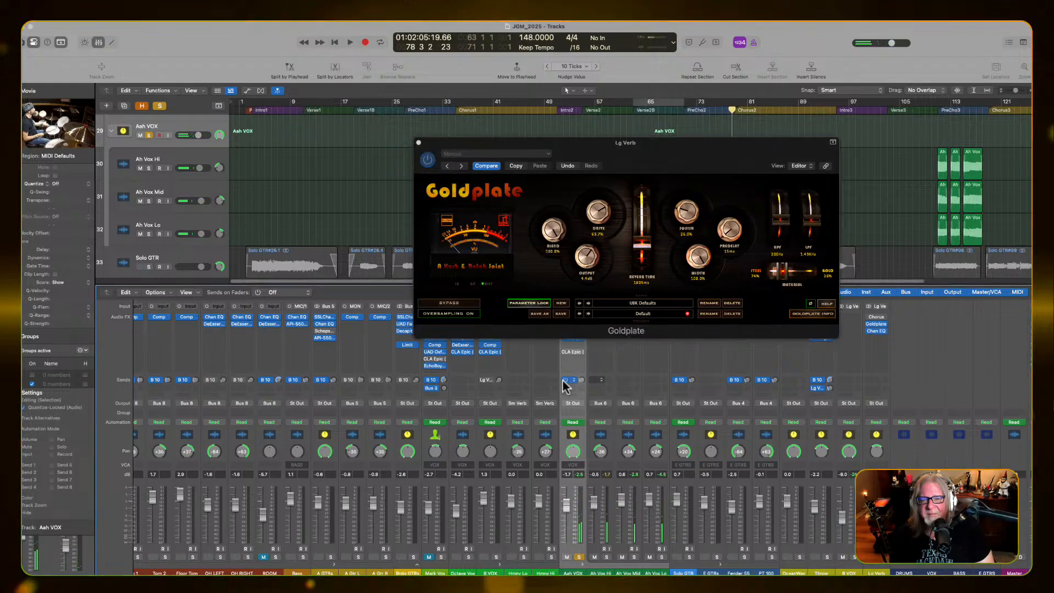
key(space)
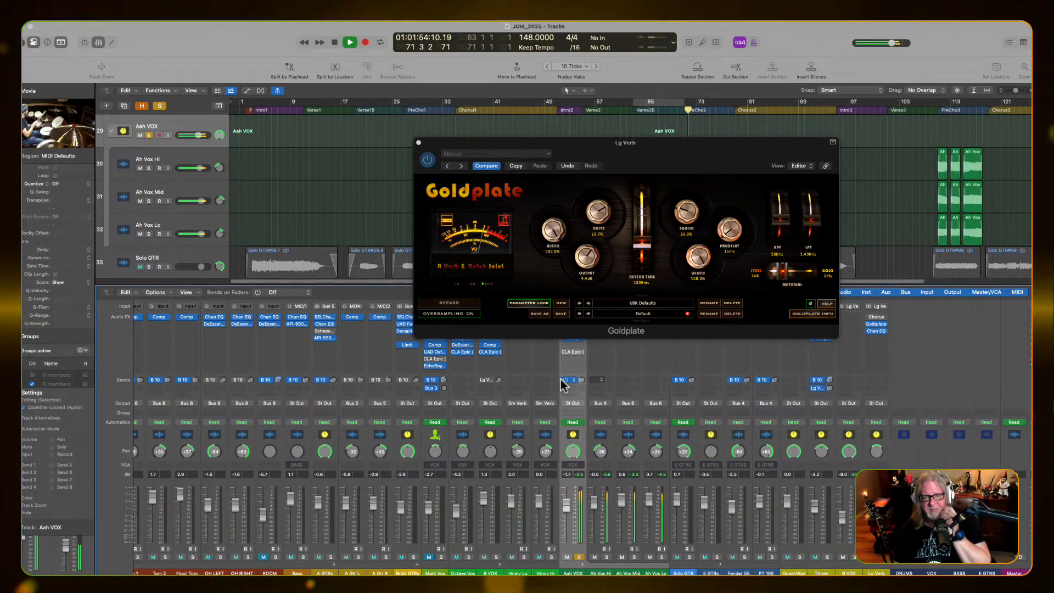
Unsolo Aah VOX, raise its fader to 0.8 dB in the full mix, and fine-tune the Goldplate reverb time
click(579, 556)
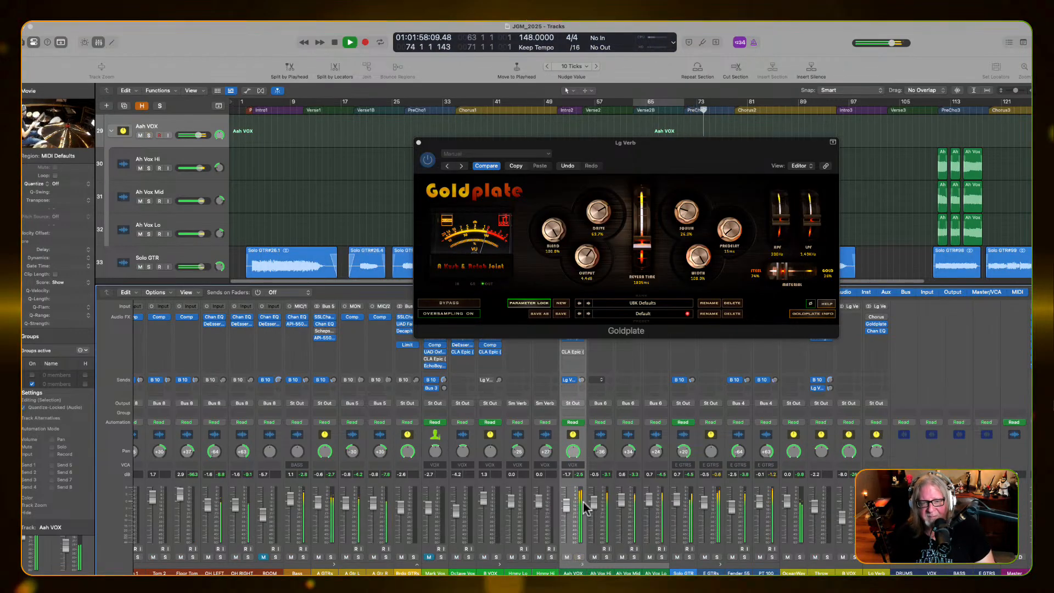
alt+click(565, 506)
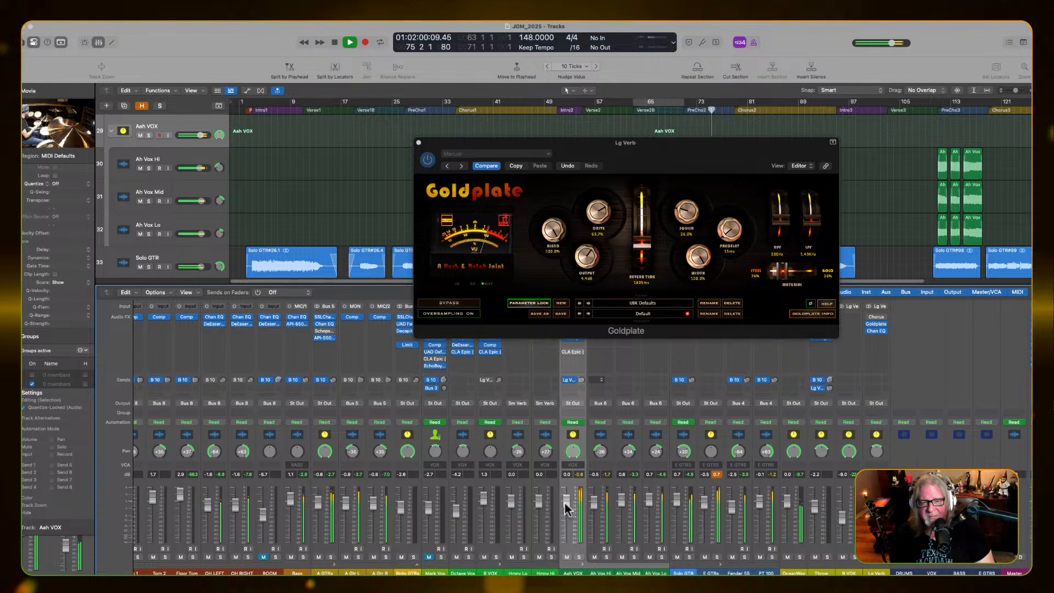
drag(565, 506, 565, 495)
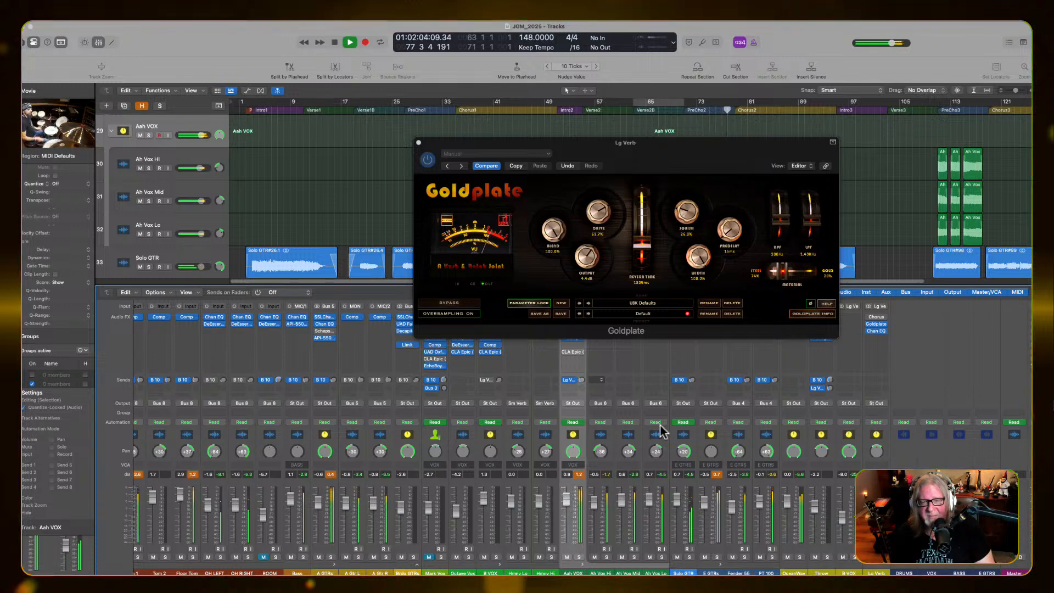
drag(642, 241, 643, 246)
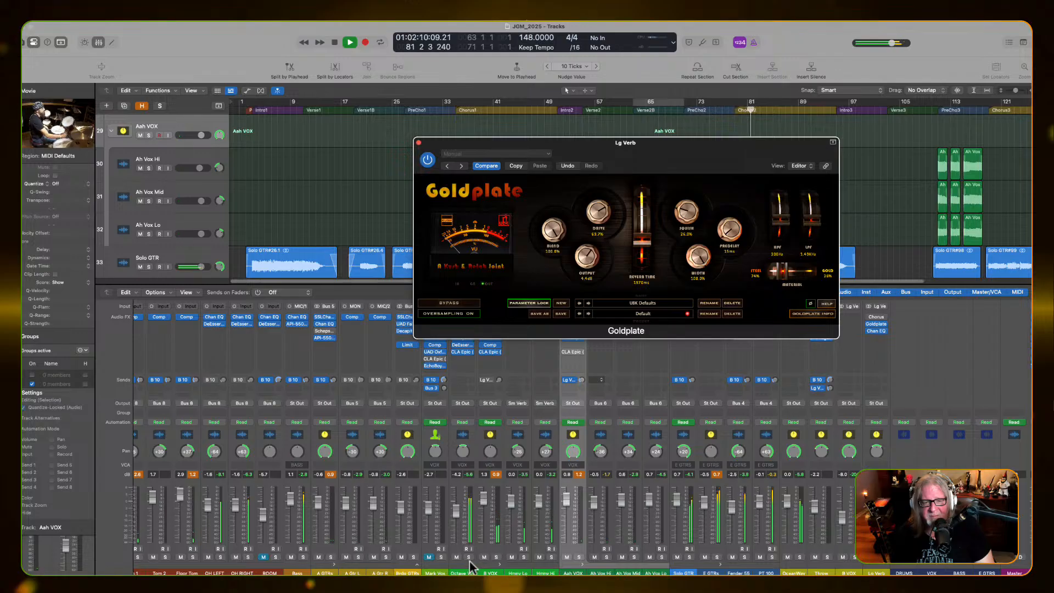
Unmute the lead vocal and raise the Octave Vox fader to about -2.8 dB and the lead vocal to about -2.1 dB
click(429, 557)
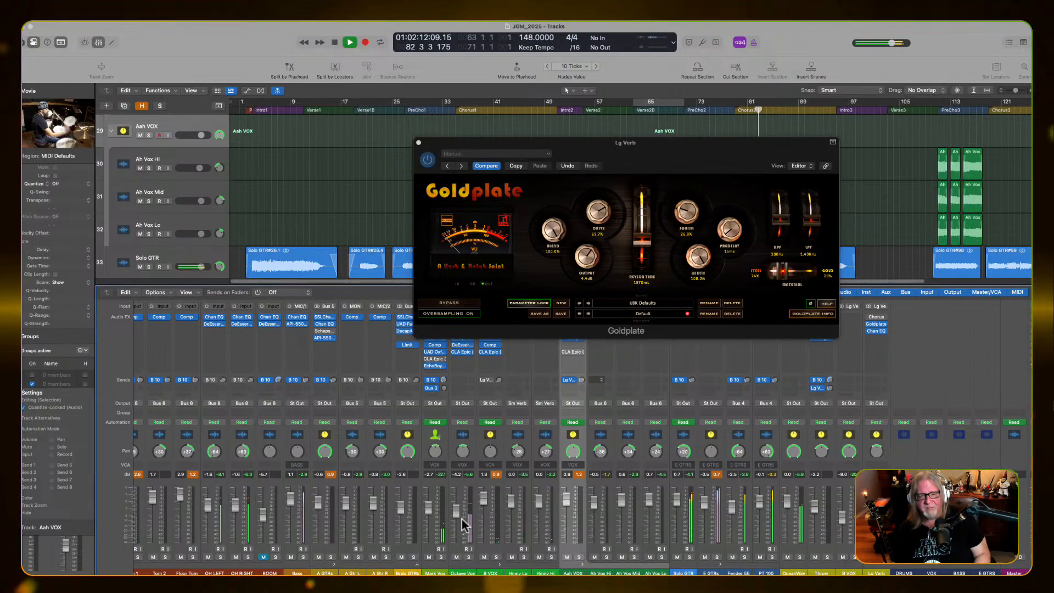
drag(453, 511, 429, 504)
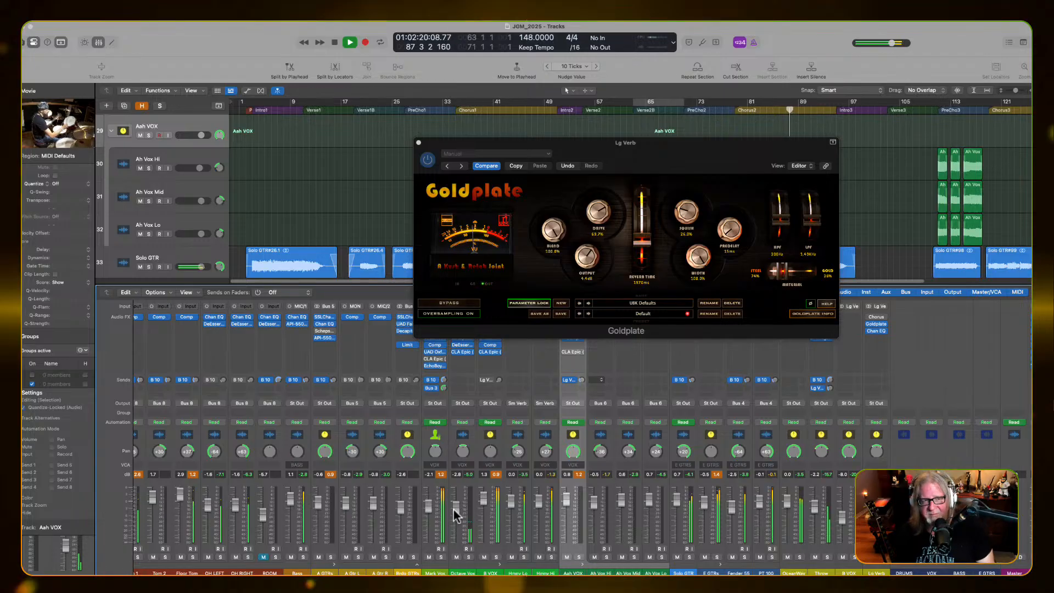
Close the Goldplate reverb, then solo the Bass and the drum bus to hear them together from the Intro3 section
click(418, 142)
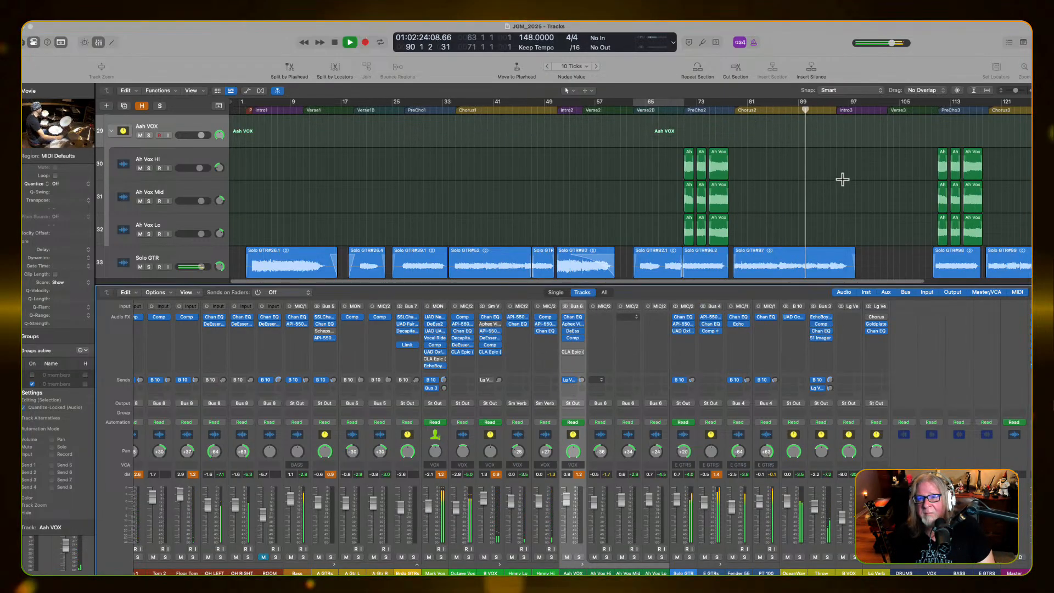
click(303, 556)
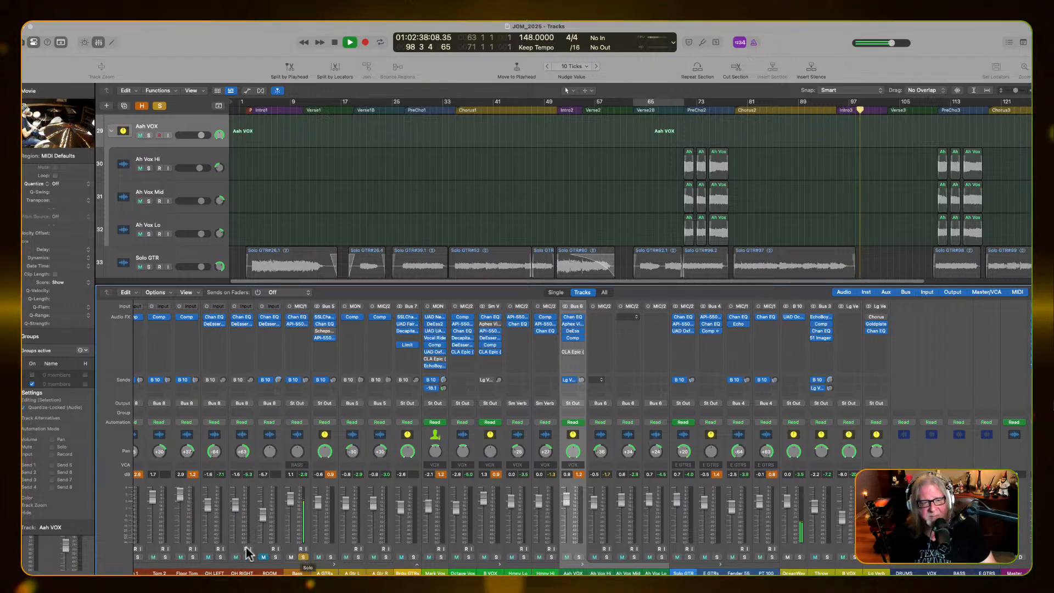
scroll(233, 572, left, 5)
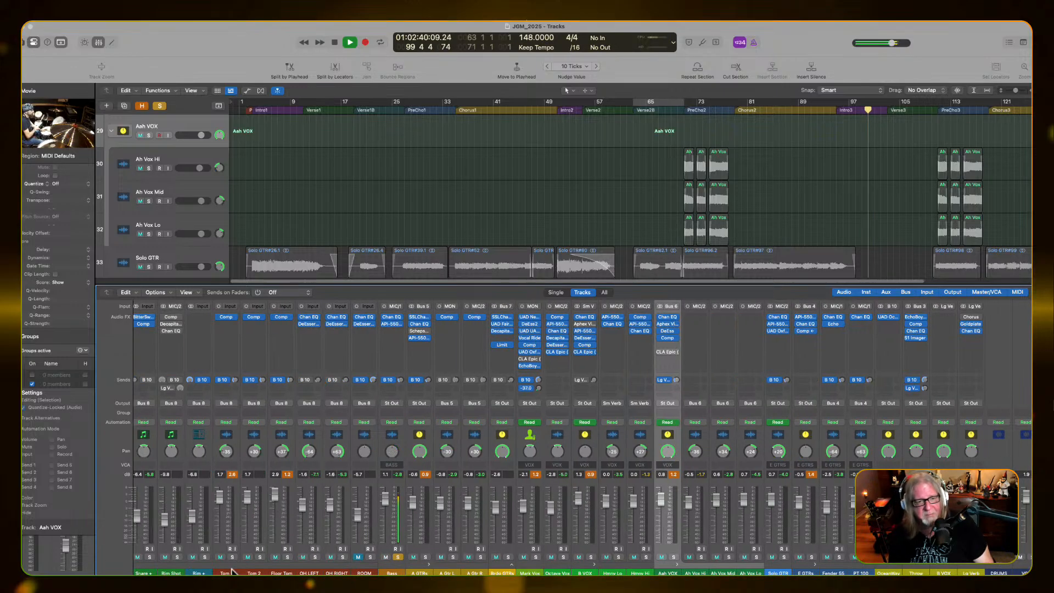
scroll(222, 565, left, 2)
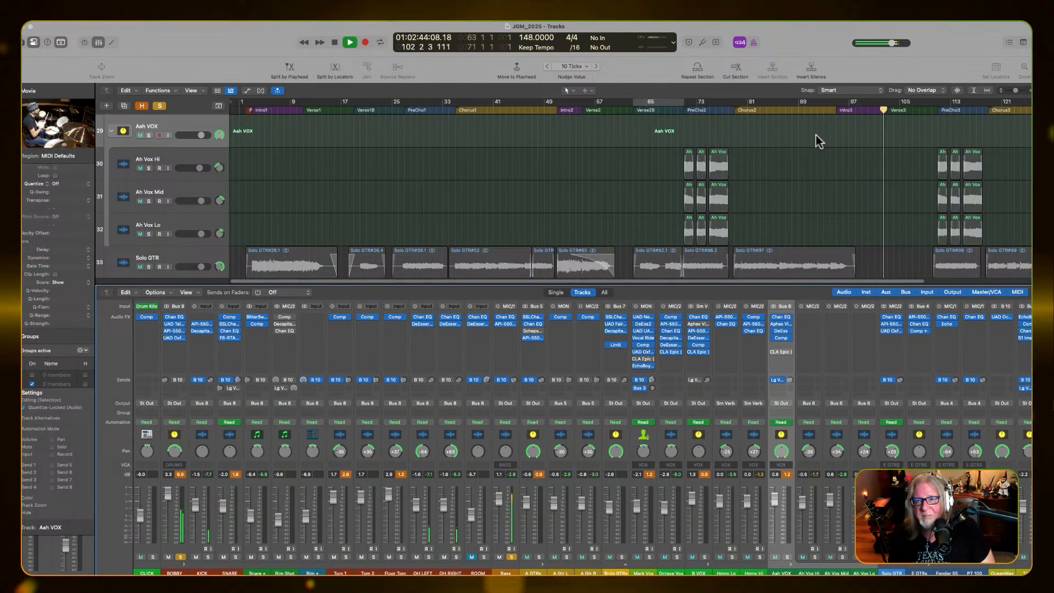
key(space)
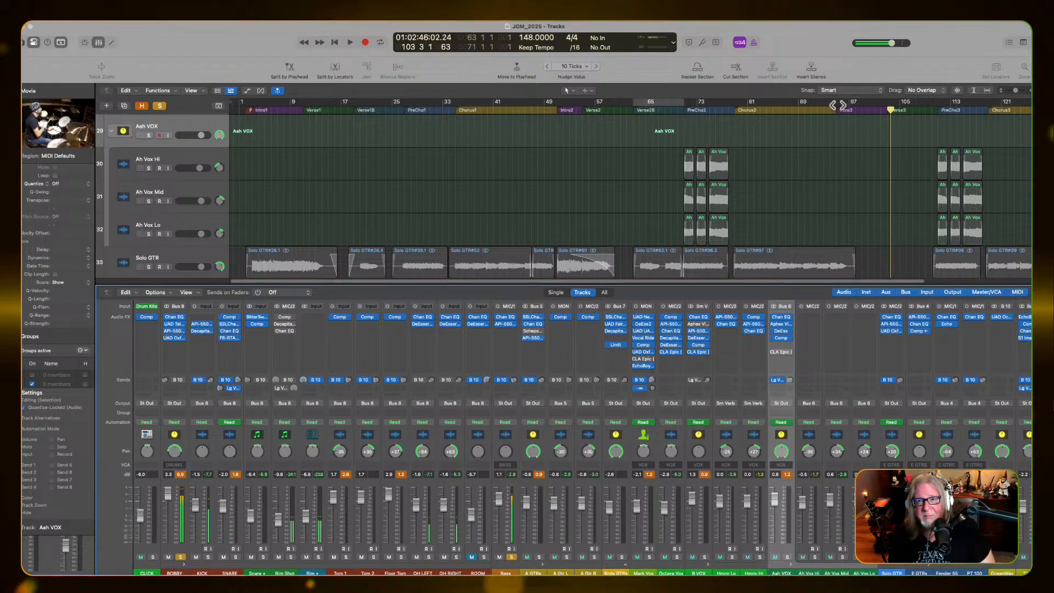
click(835, 102)
key(space)
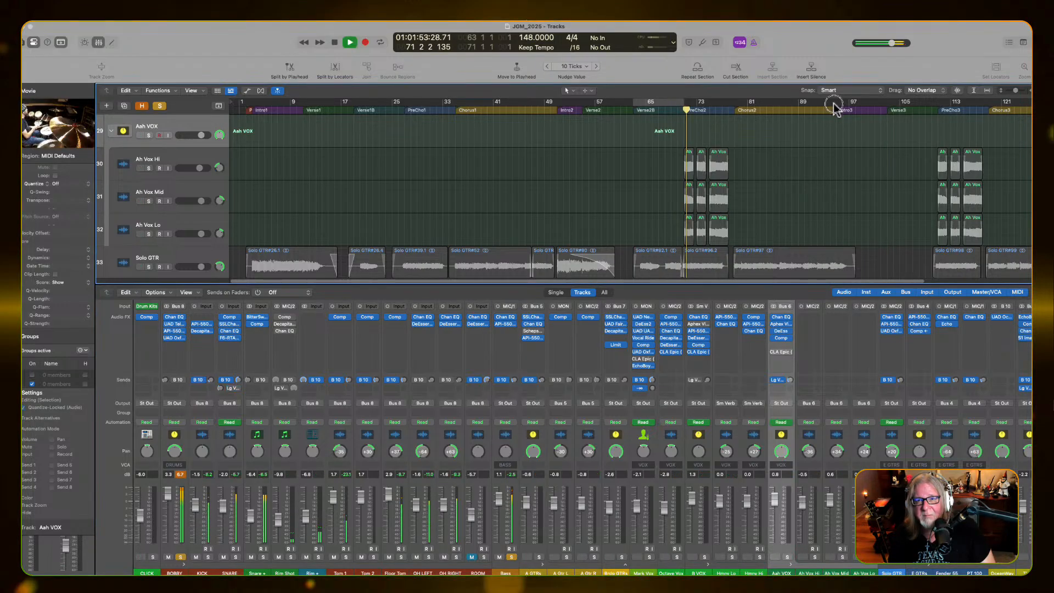
click(832, 108)
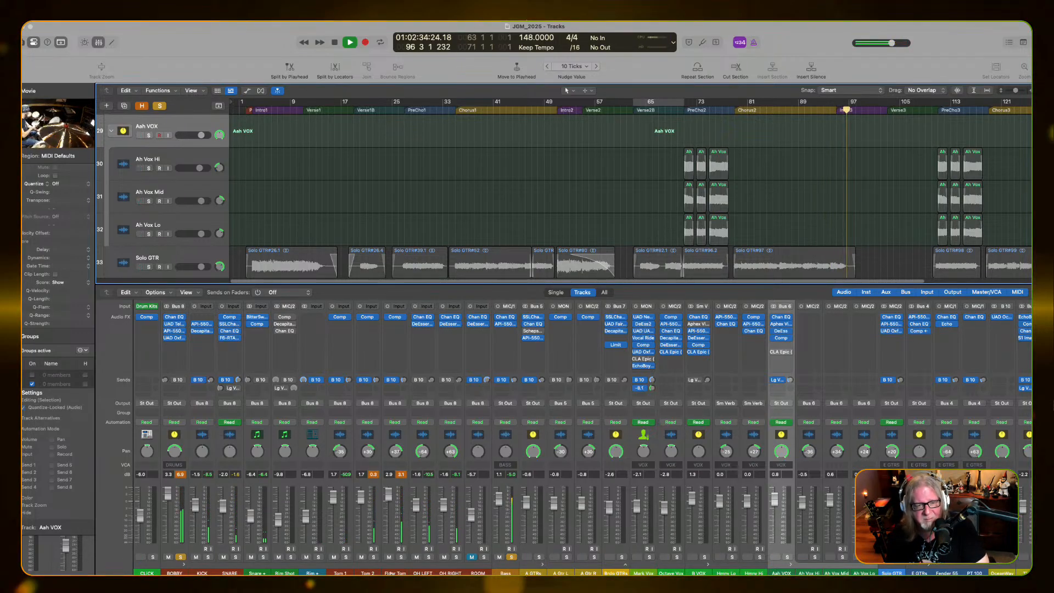
Select the OH LEFT and OH RIGHT channels together and raise both faders to about 0.3 dB
click(450, 572)
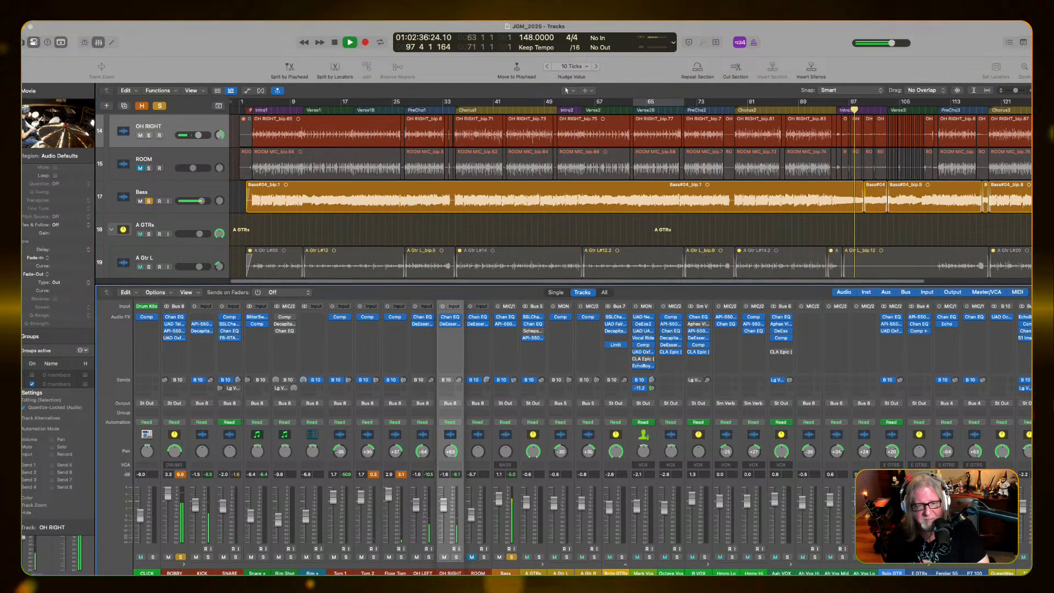
shift+click(426, 573)
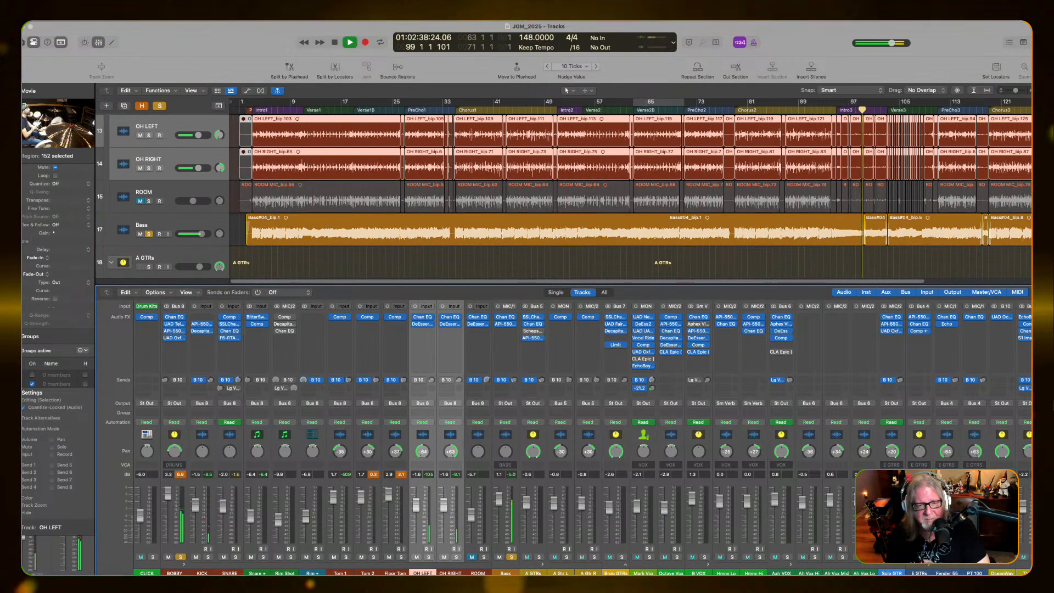
click(426, 572)
click(446, 572)
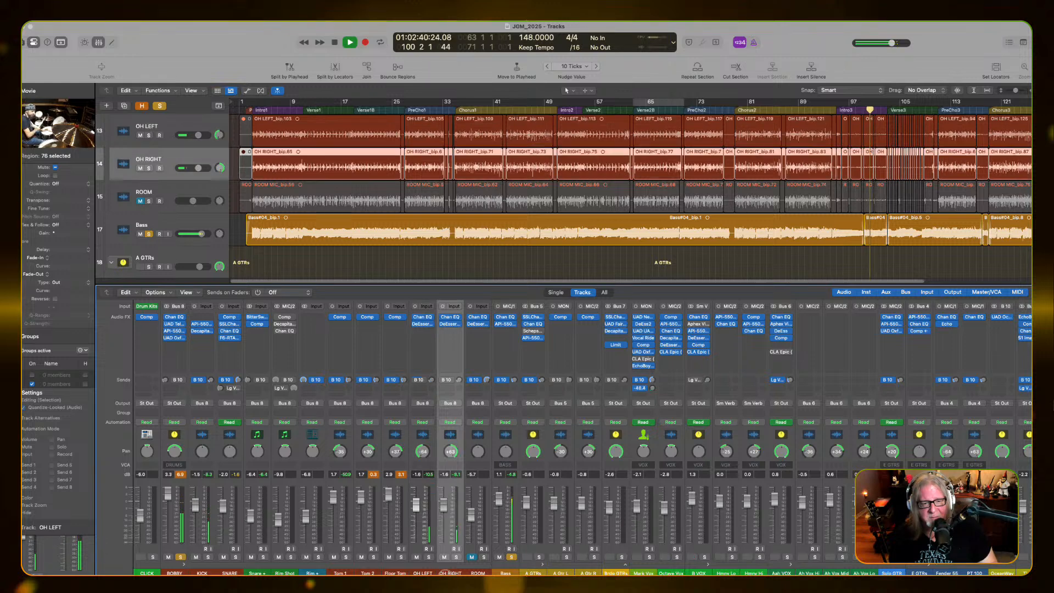
shift+click(432, 572)
drag(443, 504, 443, 497)
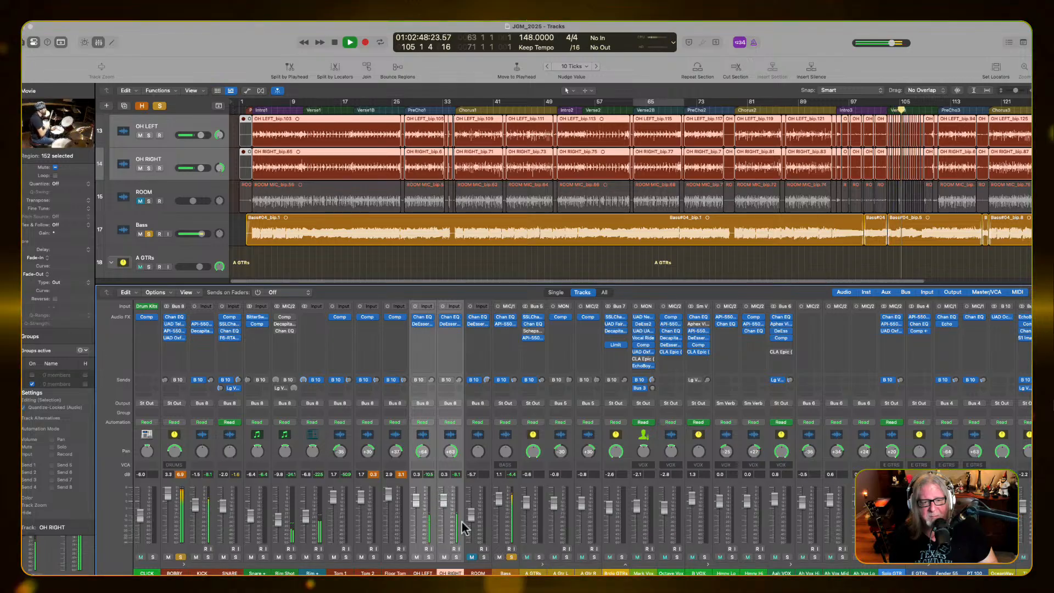
Unmute the ROOM channel, raise its fader to about -4.6 dB, and unsolo the Bass and drums
click(472, 557)
drag(471, 517, 472, 514)
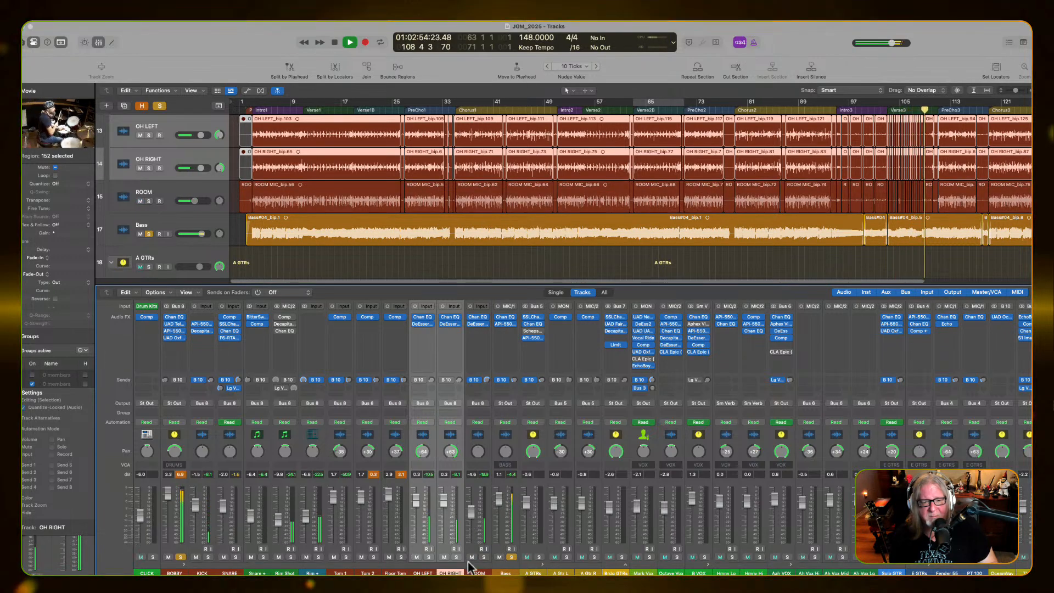
click(508, 558)
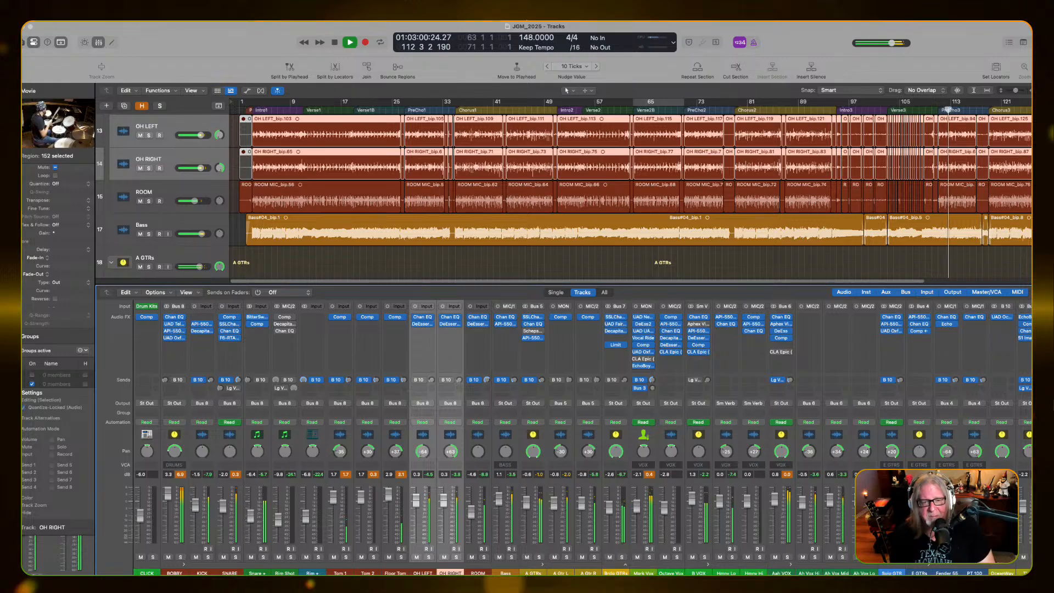
Try a mono UAD Oxford Inflator on the Bass channel during playback, and remove the plug-in again
click(506, 482)
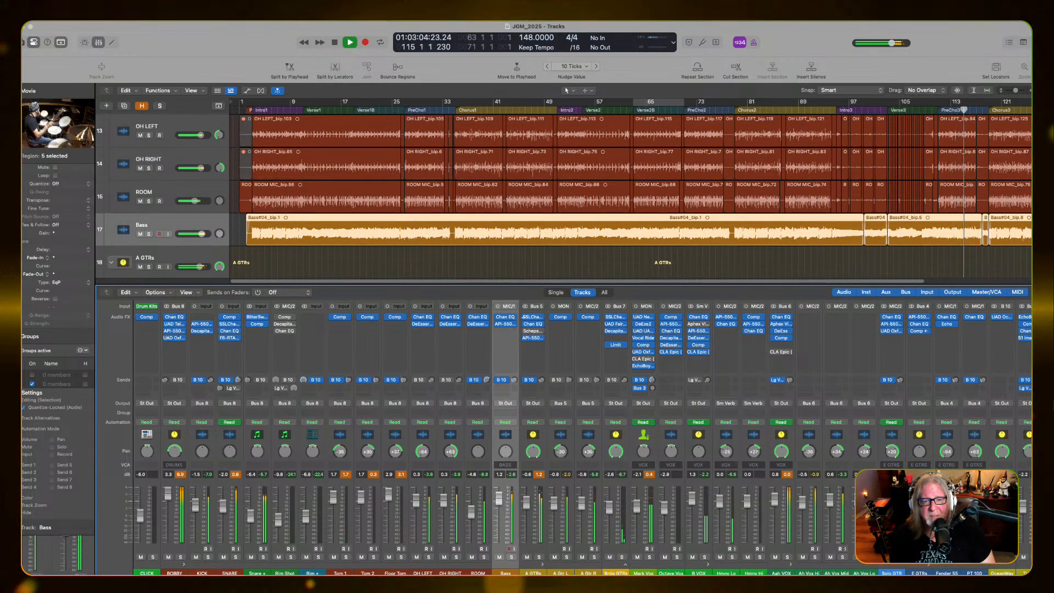
click(504, 331)
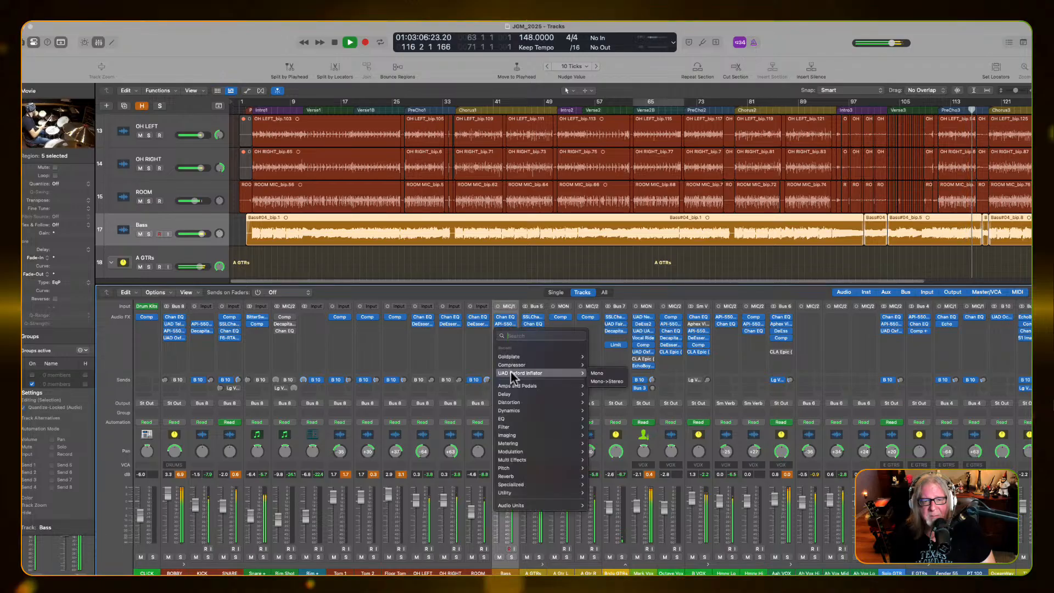
mouse_move(508, 374)
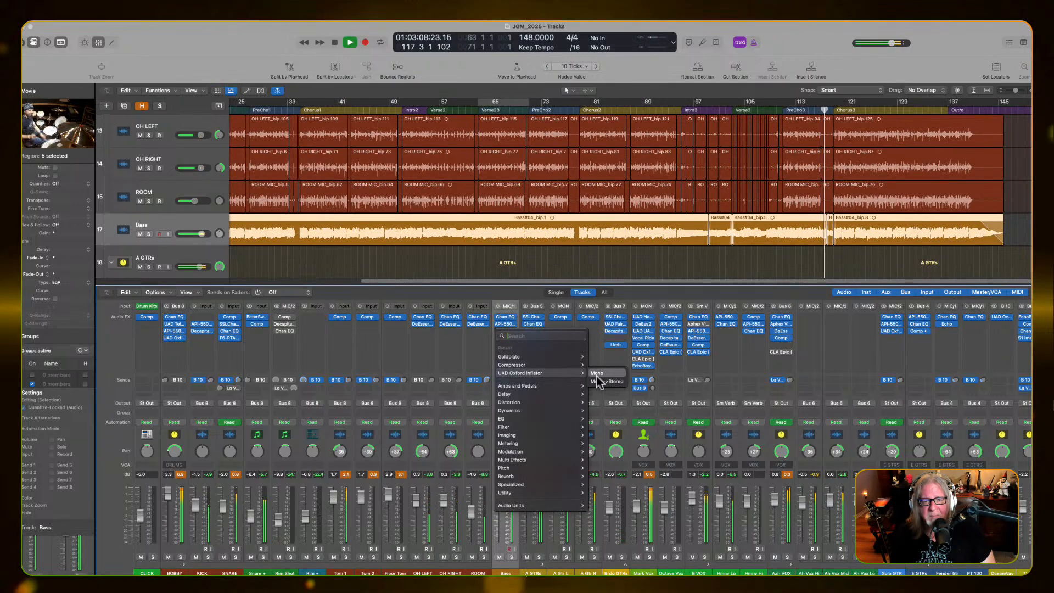
click(596, 376)
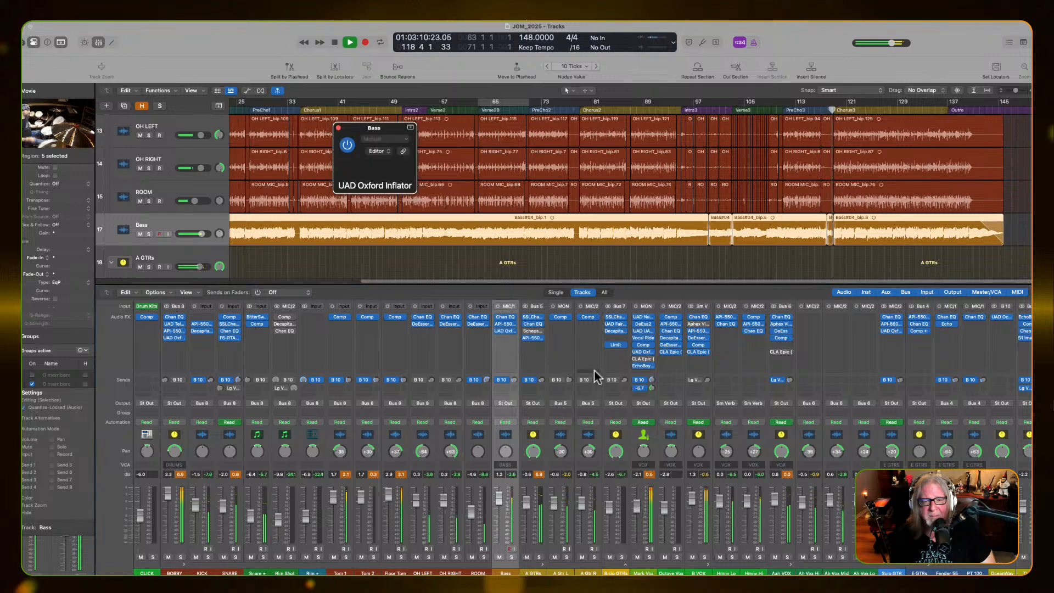
drag(360, 149, 587, 228)
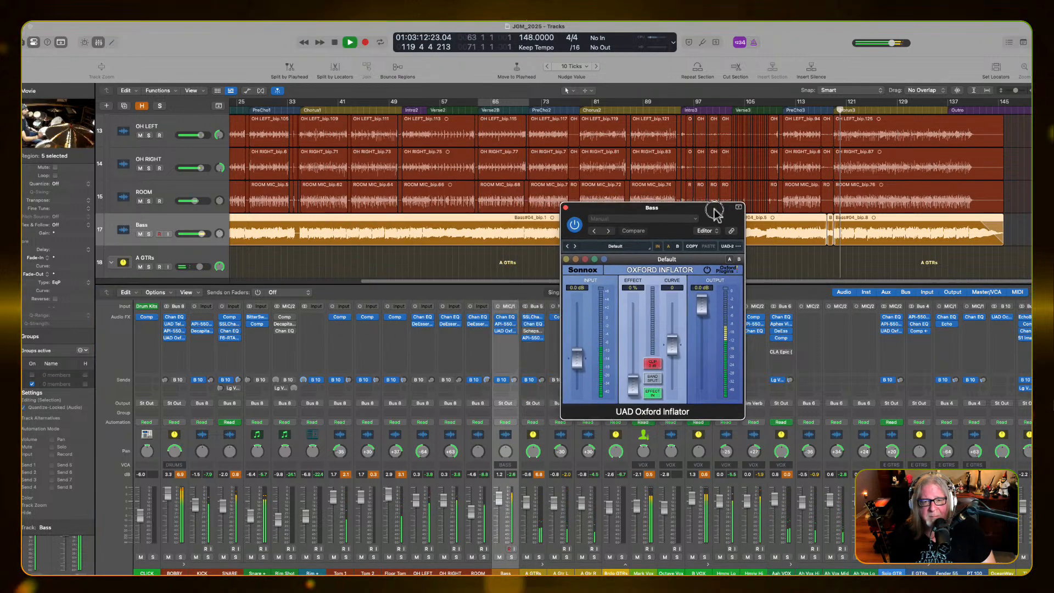
key(space)
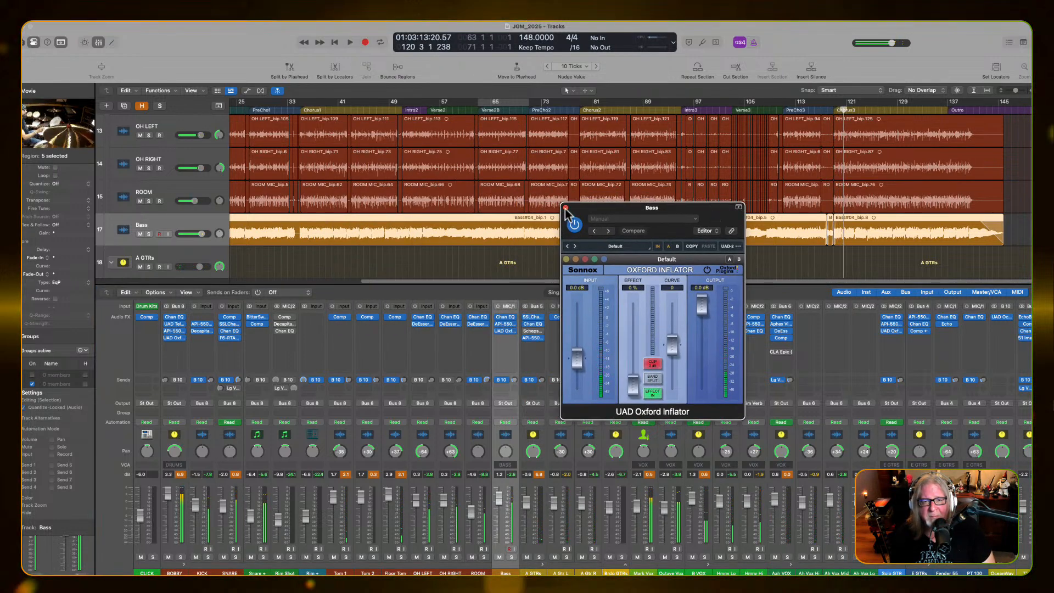
click(565, 208)
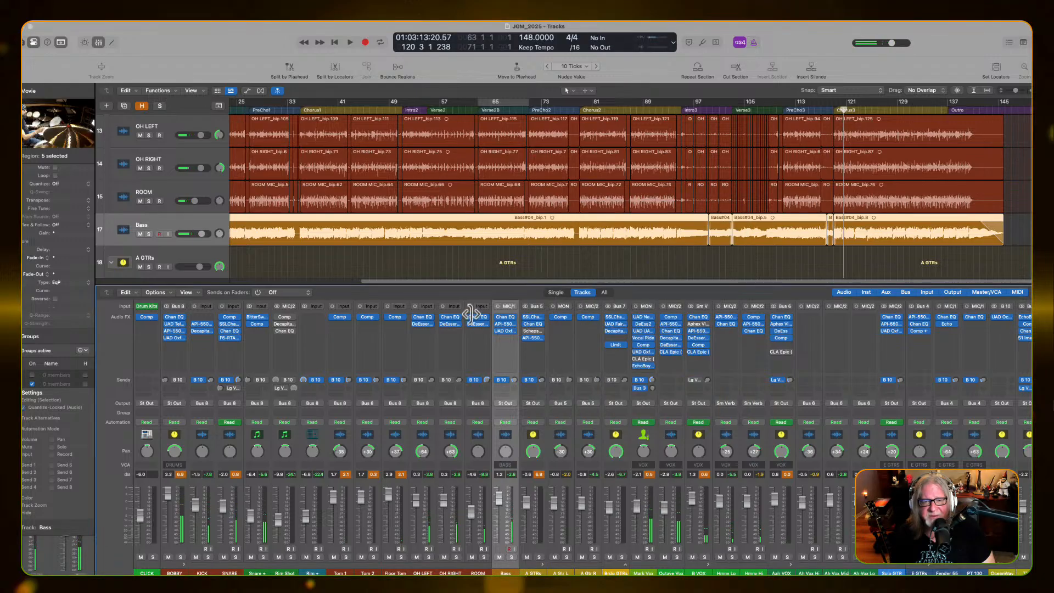
click(513, 330)
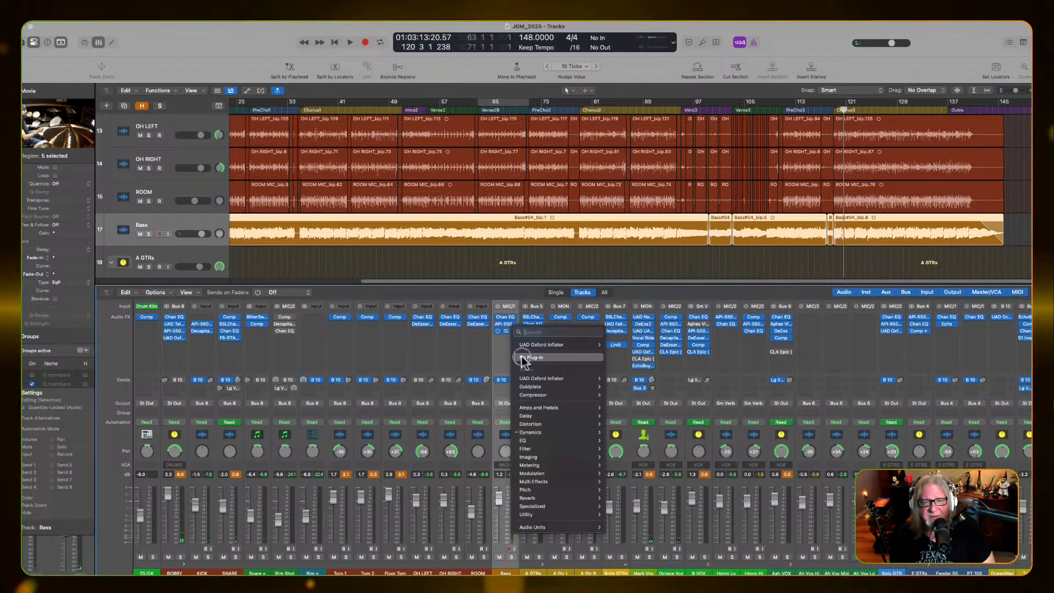
key(Escape)
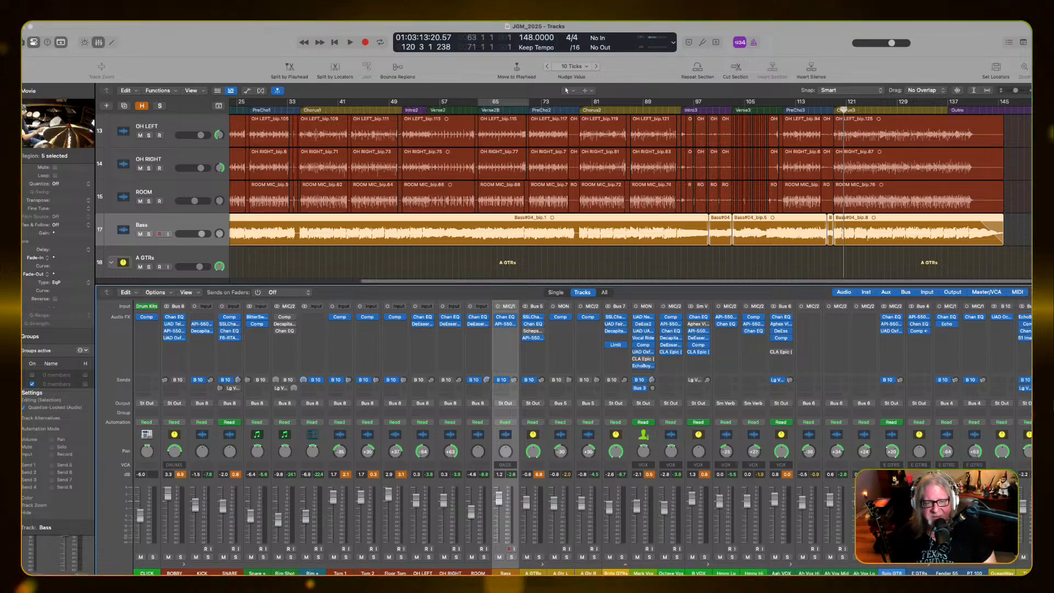
Insert the UAD Oxford Inflator as Mono->Stereo on the Bass channel, and switch the channel to Stereo Pan and adjust it
click(505, 332)
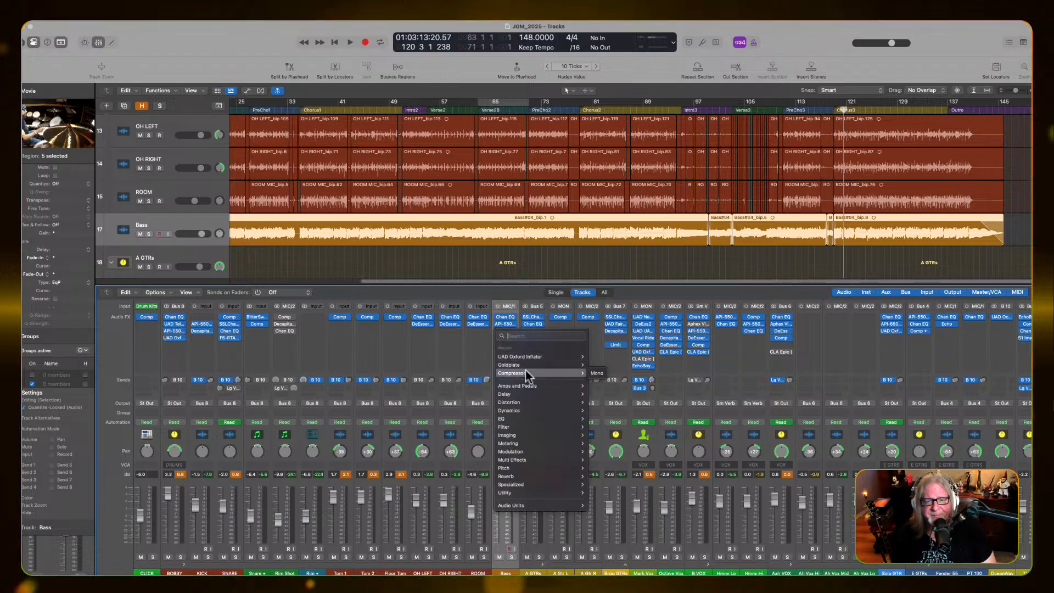
mouse_move(535, 356)
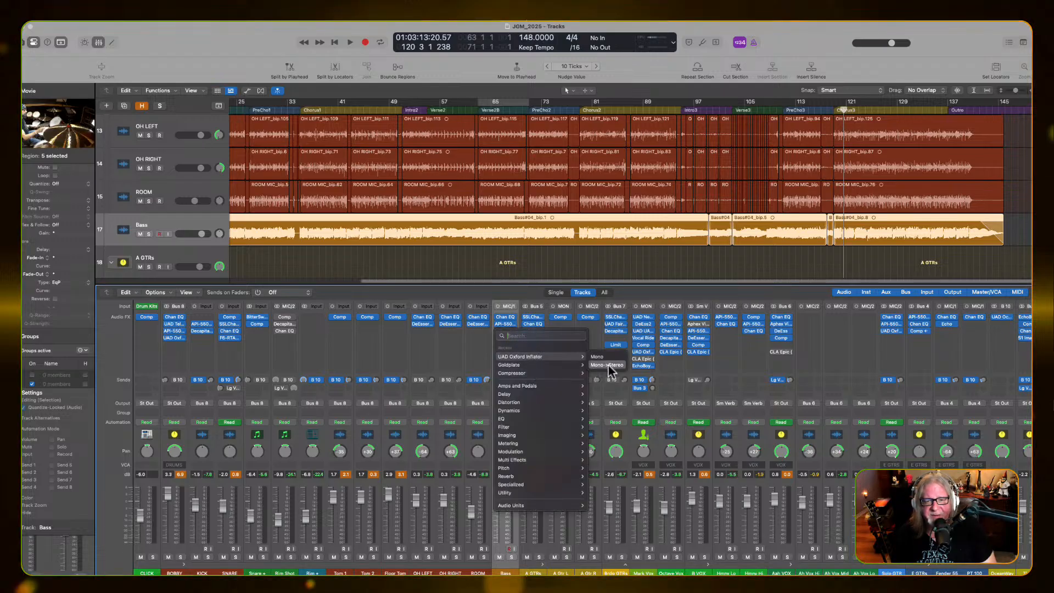
click(611, 364)
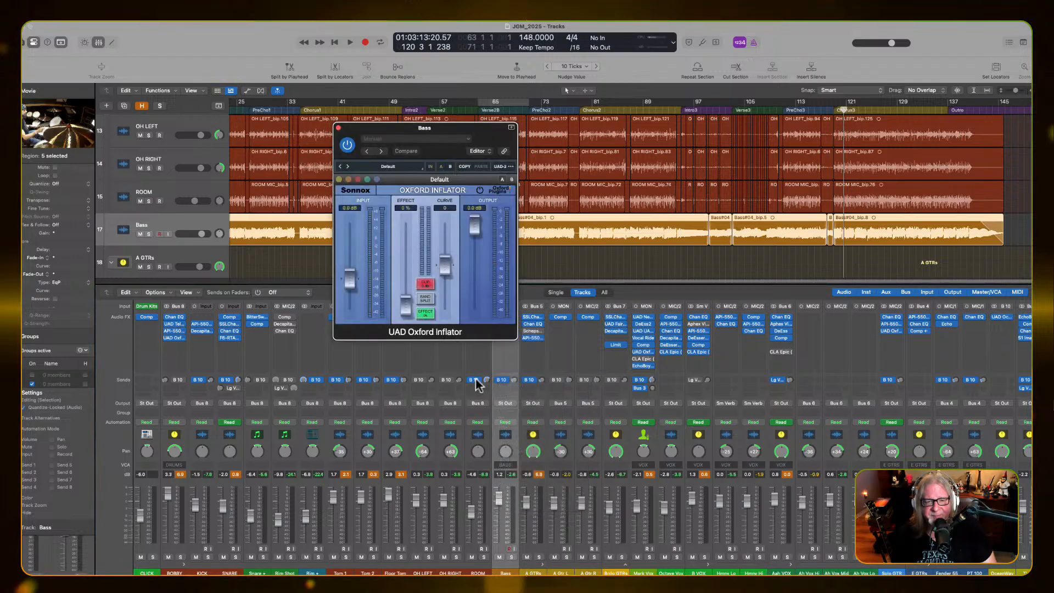
drag(463, 129, 611, 149)
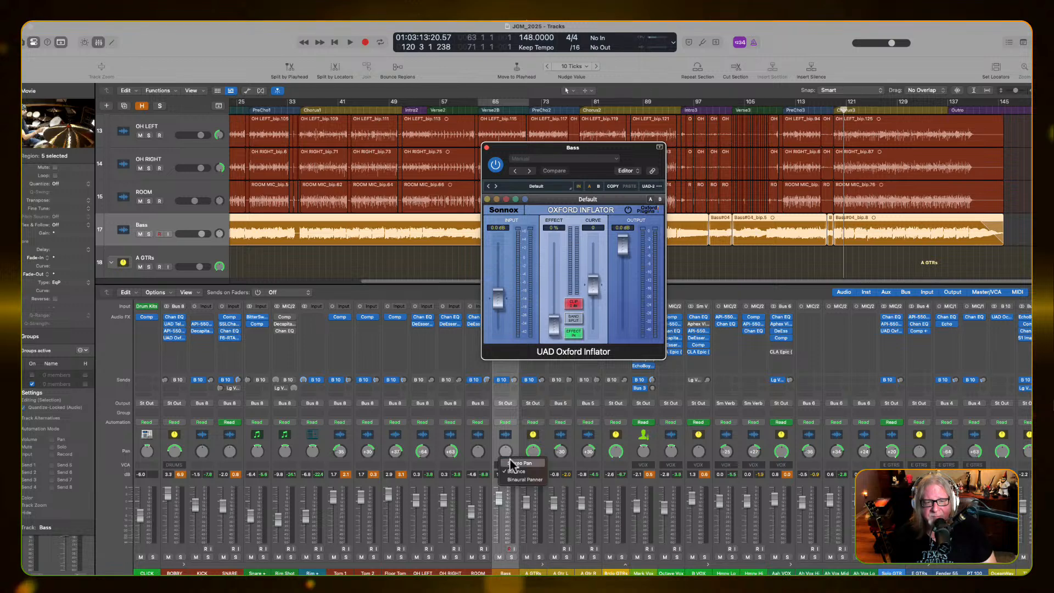
click(510, 454)
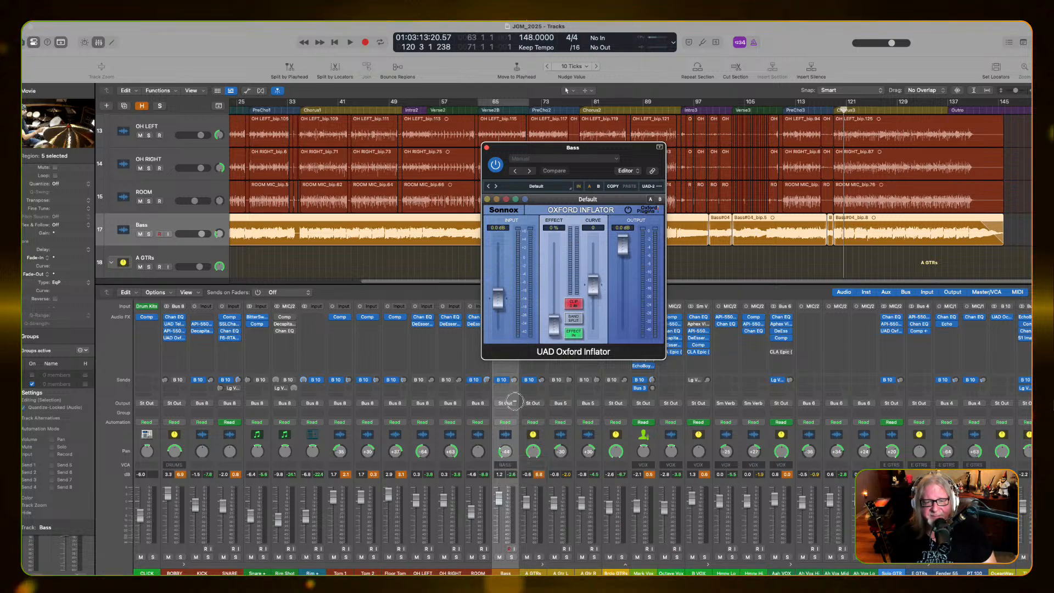
click(502, 452)
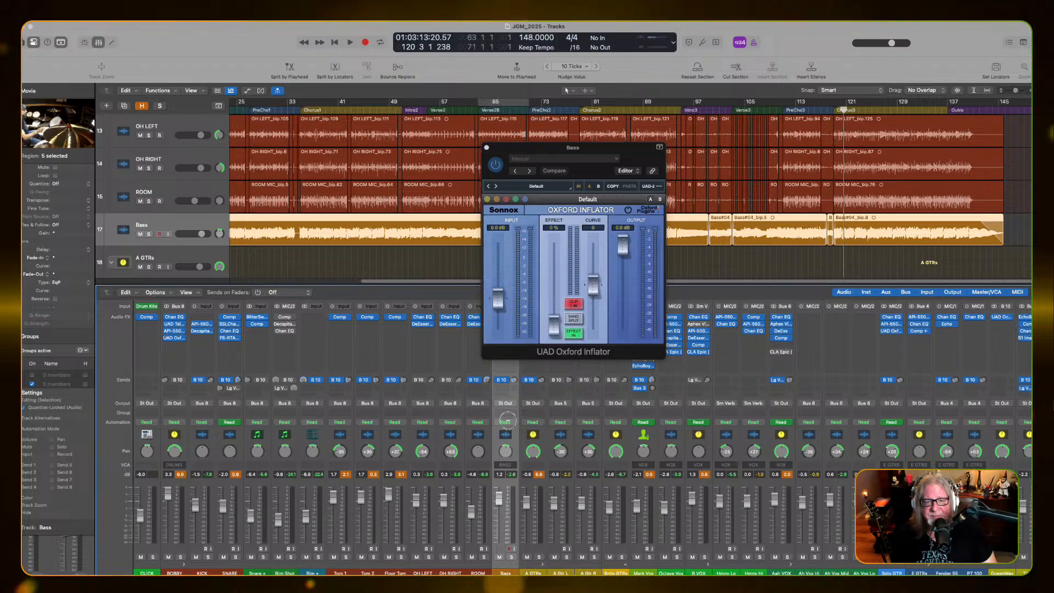
Play the third intro and verse while raising the Bass Inflator's Effect to about 61% and nudging its Curve up
key(space)
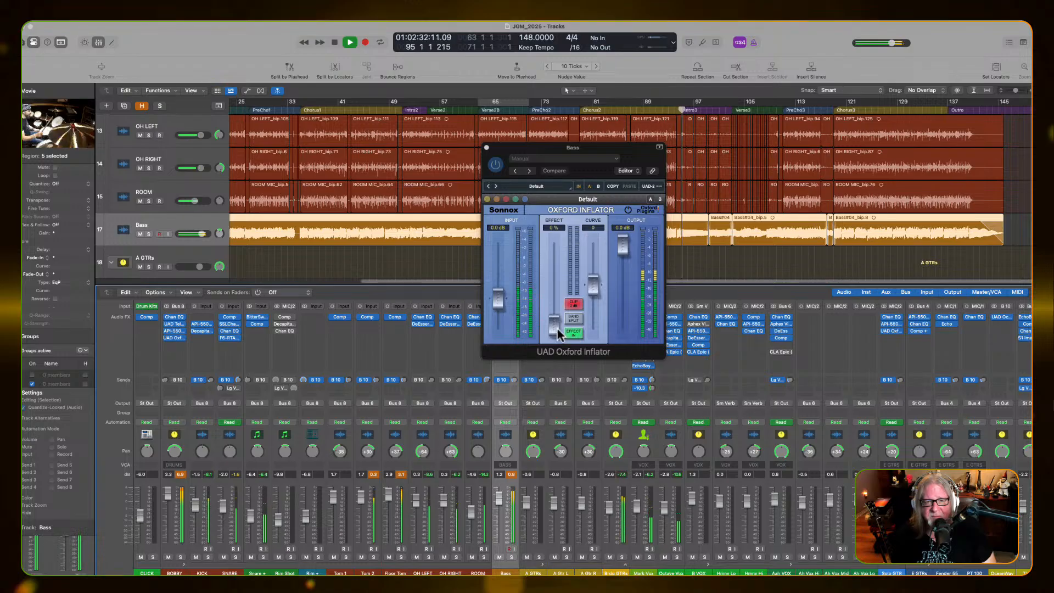
drag(556, 328, 577, 255)
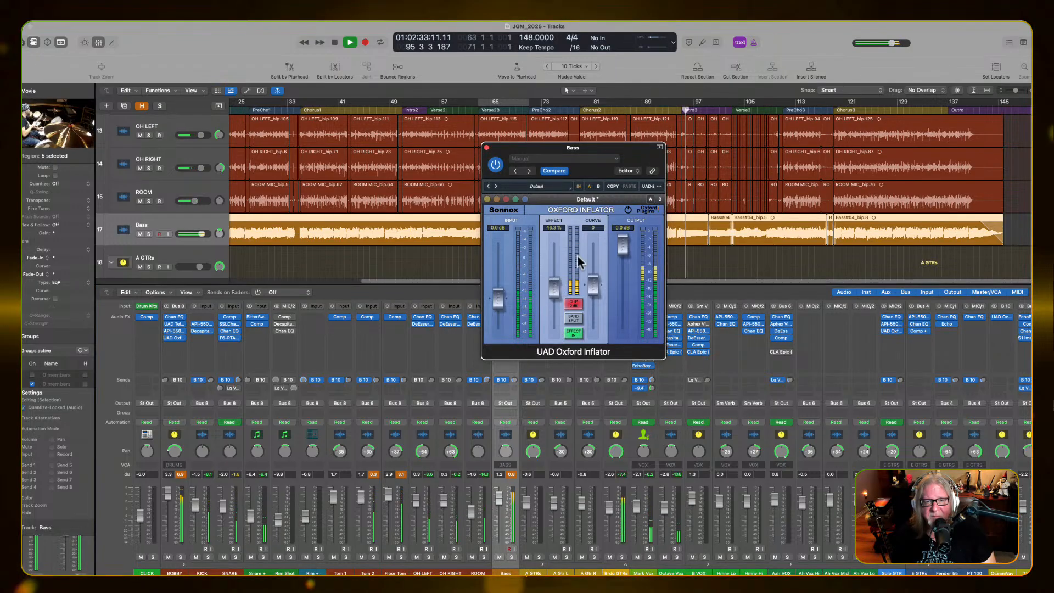
click(732, 104)
click(731, 108)
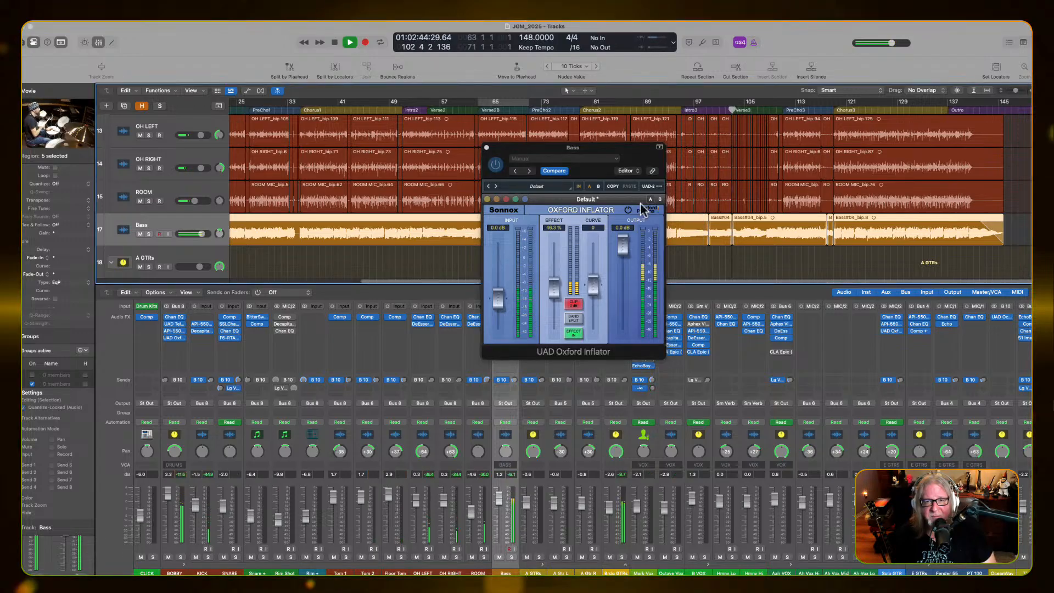
mouse_move(553, 286)
mouse_down()
mouse_move(556, 269)
mouse_move(593, 286)
mouse_move(555, 279)
mouse_up()
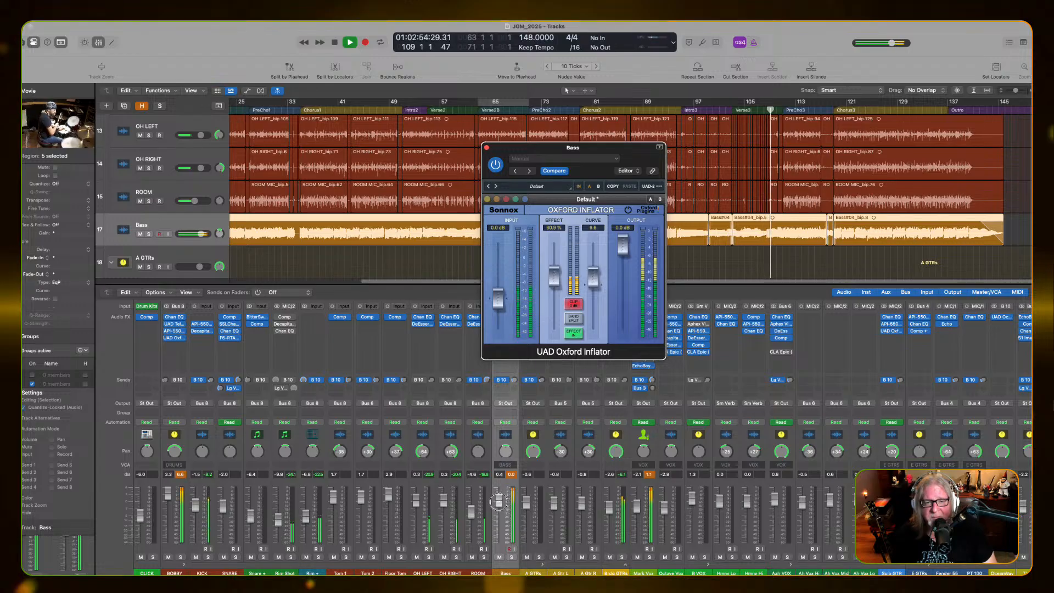
Lower the Bass fader to about 0.4 dB against the full mix, stop playback, and close the Inflator
drag(500, 499, 500, 506)
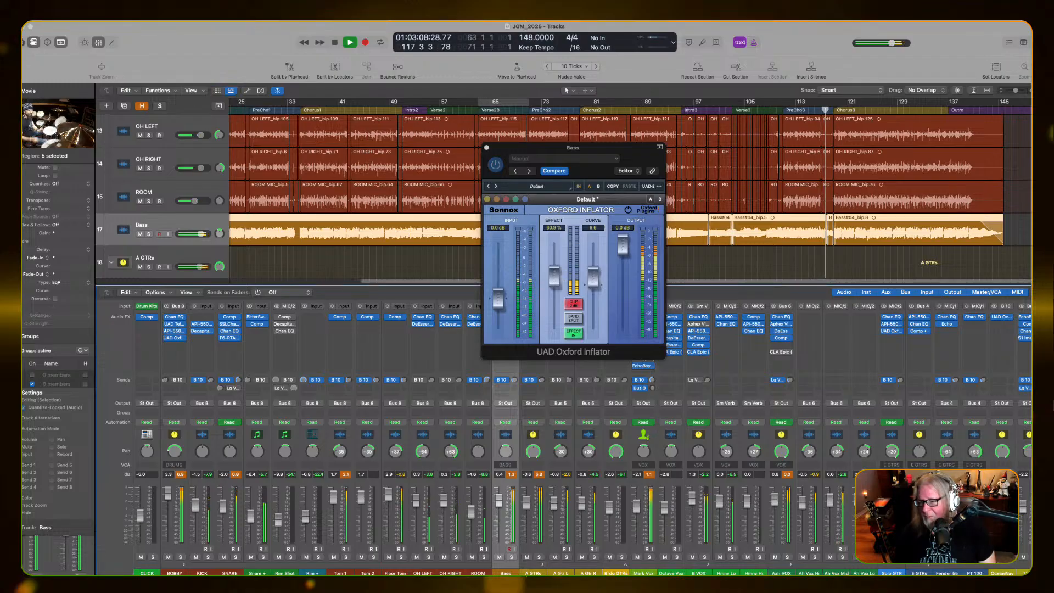
key(space)
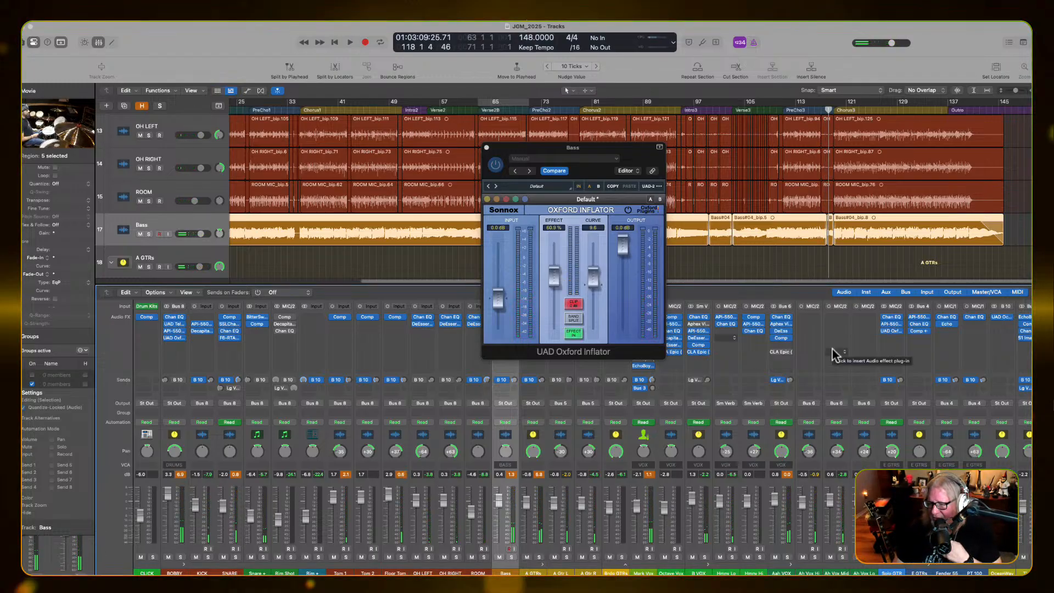
click(486, 148)
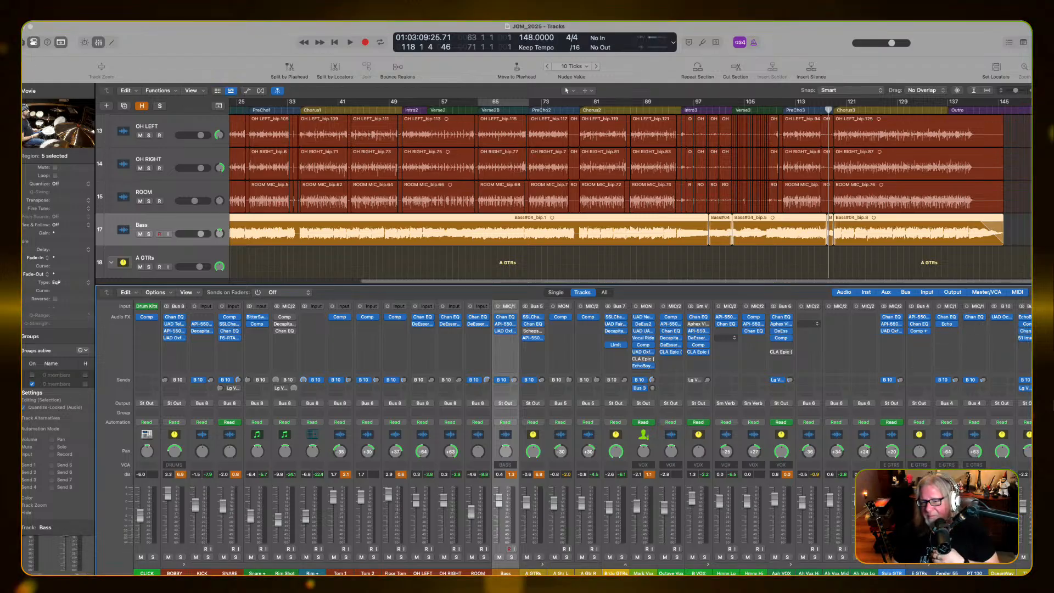
Open the Goldplate reverb on the Lg Verb channel and solo the Aah VOX channel
scroll(384, 439, right, 5)
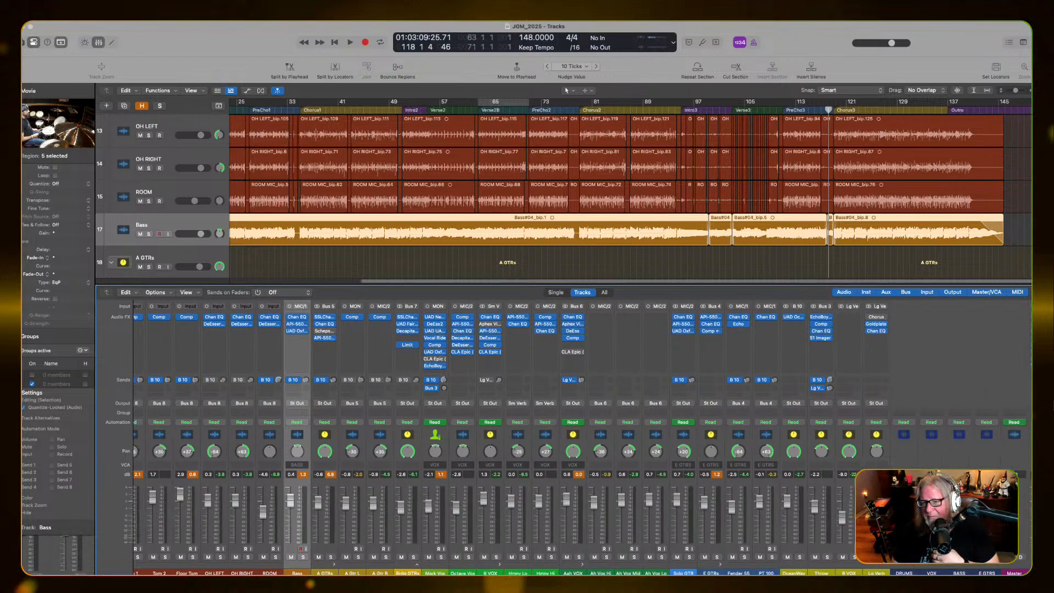
click(879, 324)
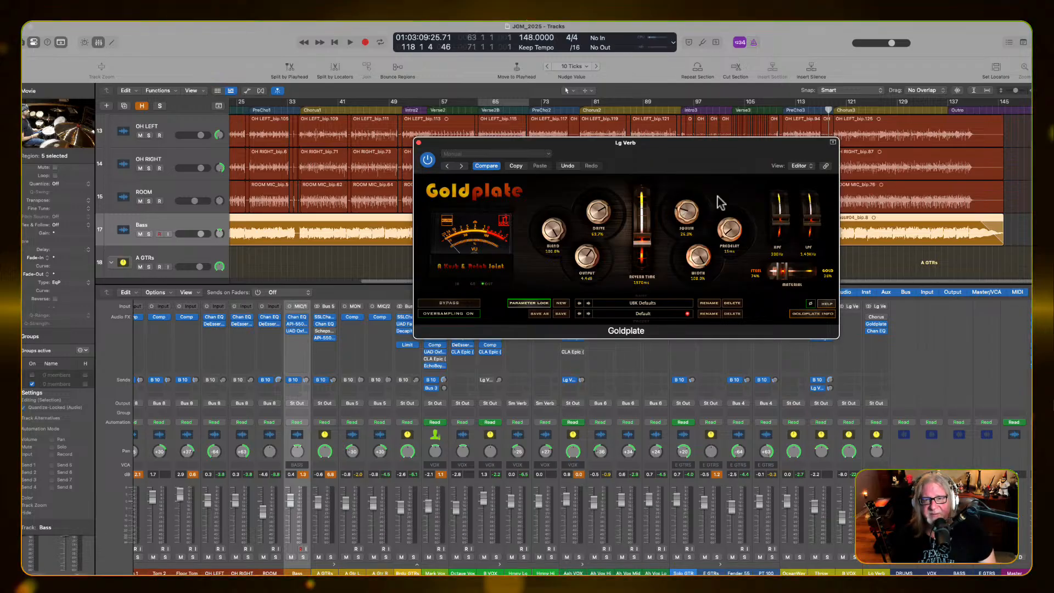
drag(726, 147, 815, 92)
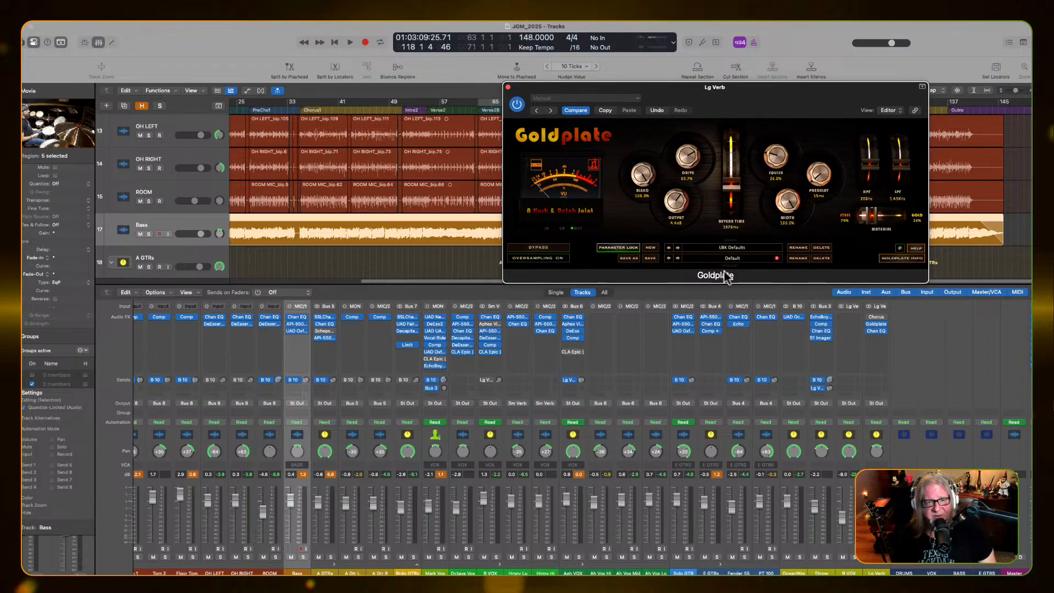
scroll(560, 433, left, 8)
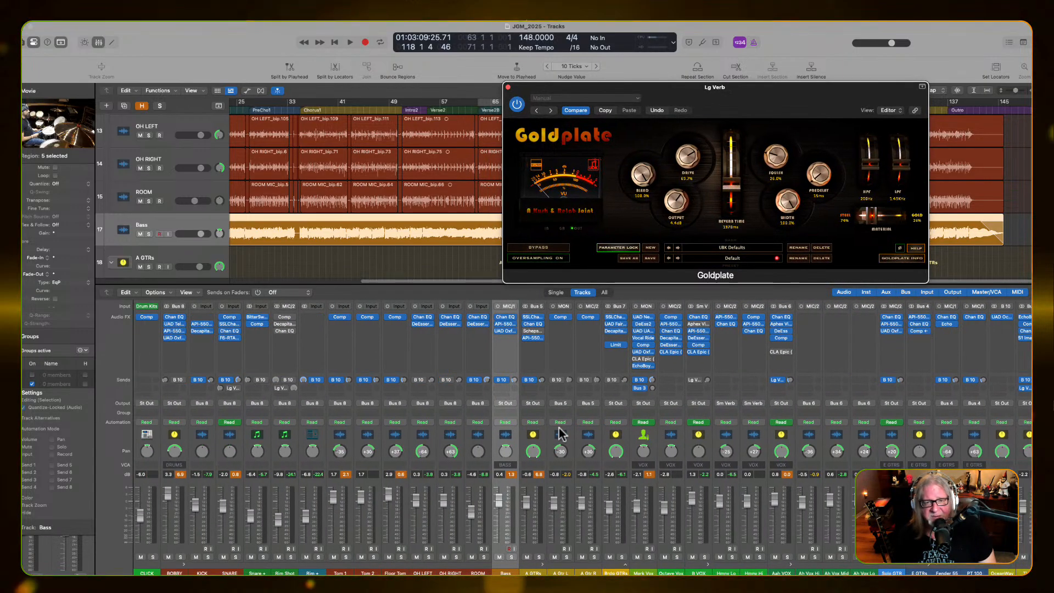
scroll(560, 434, right, 6)
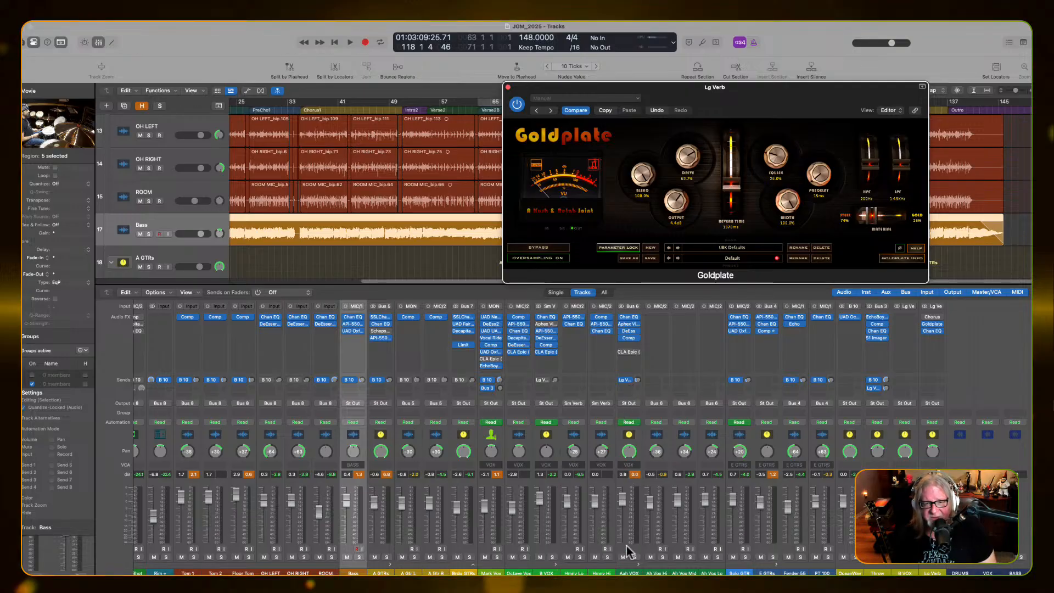
click(635, 558)
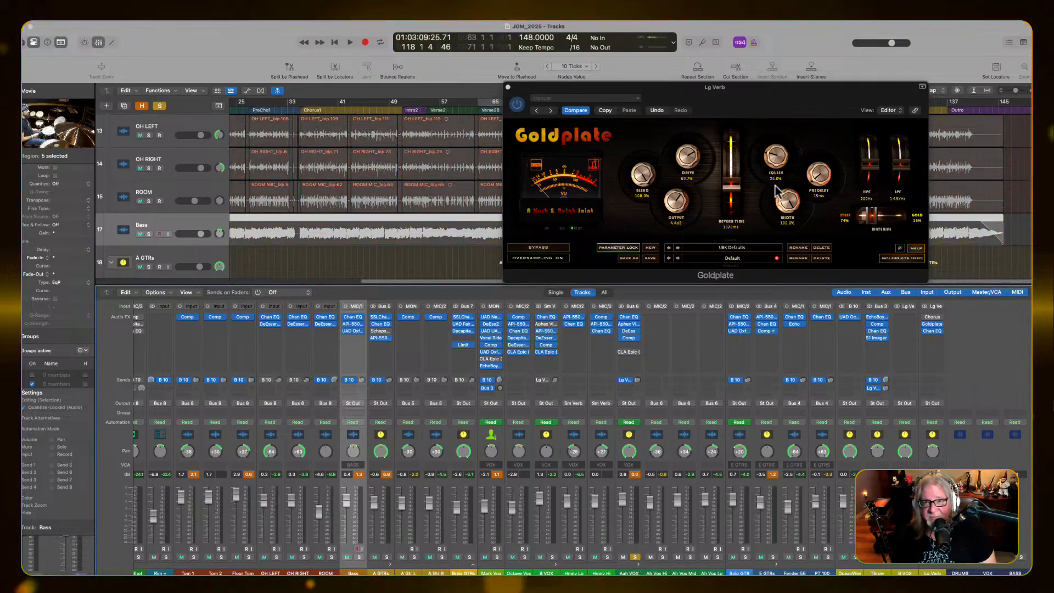
key(space)
key(space)
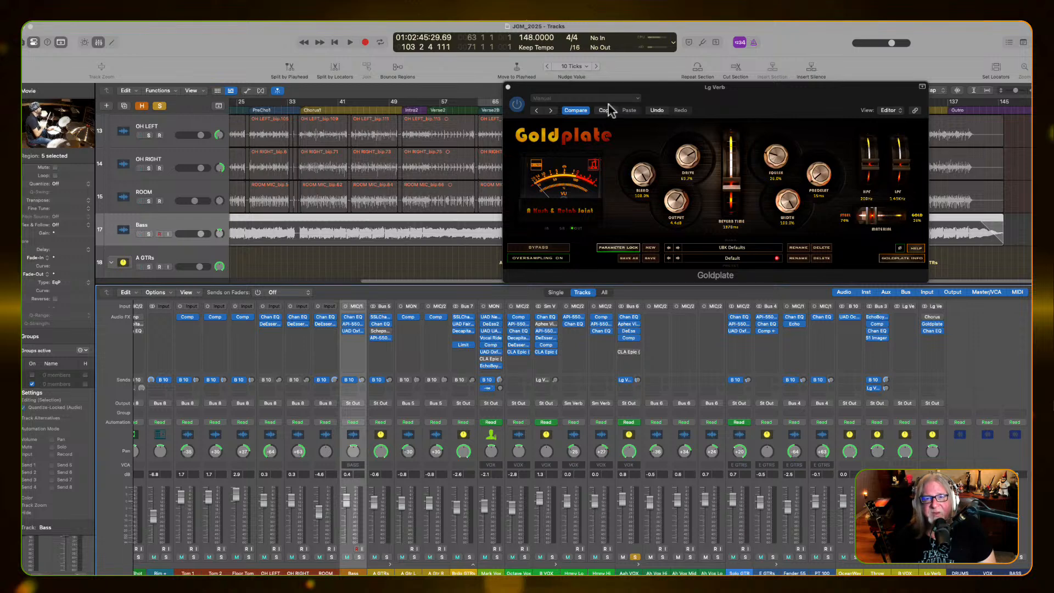
Move the Goldplate window clear of the timeline, set a cycle range over PreCho2 from bar 70 to 79, and loop the soloed backing vocals
drag(613, 91, 637, 294)
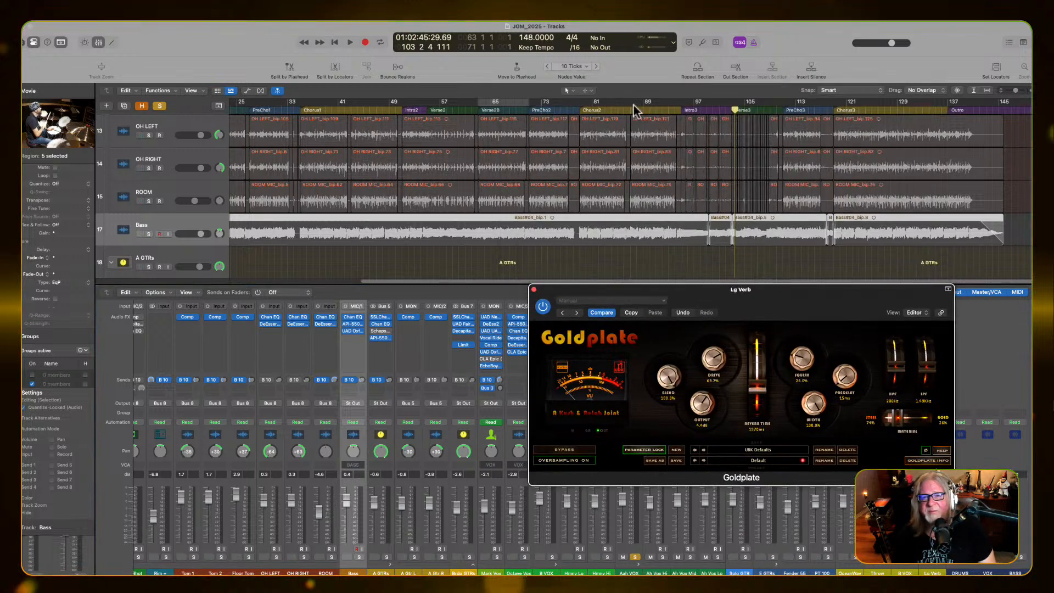
click(526, 110)
key(space)
key(space)
click(520, 103)
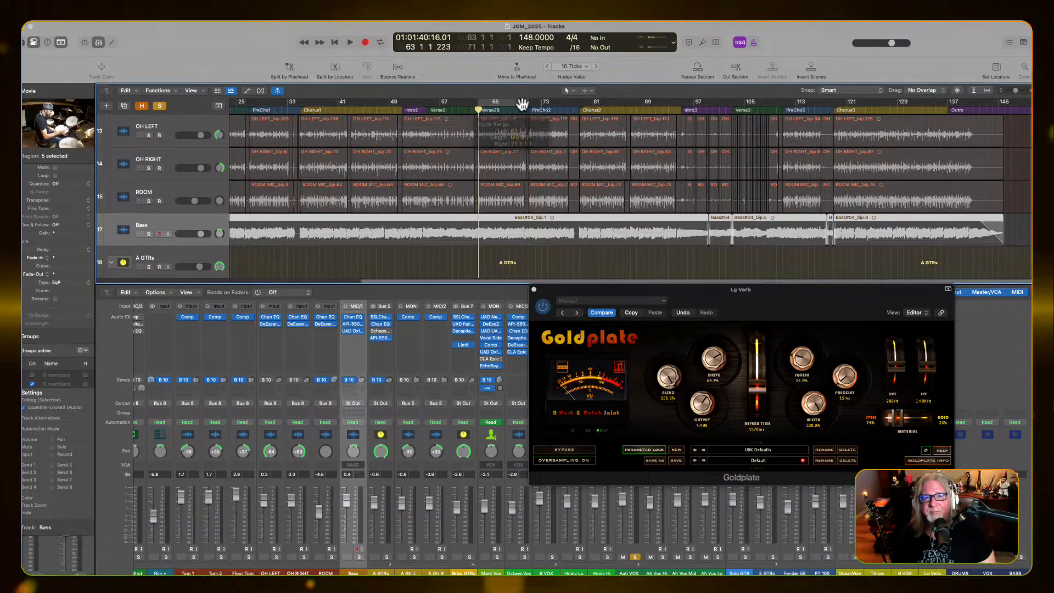
click(527, 111)
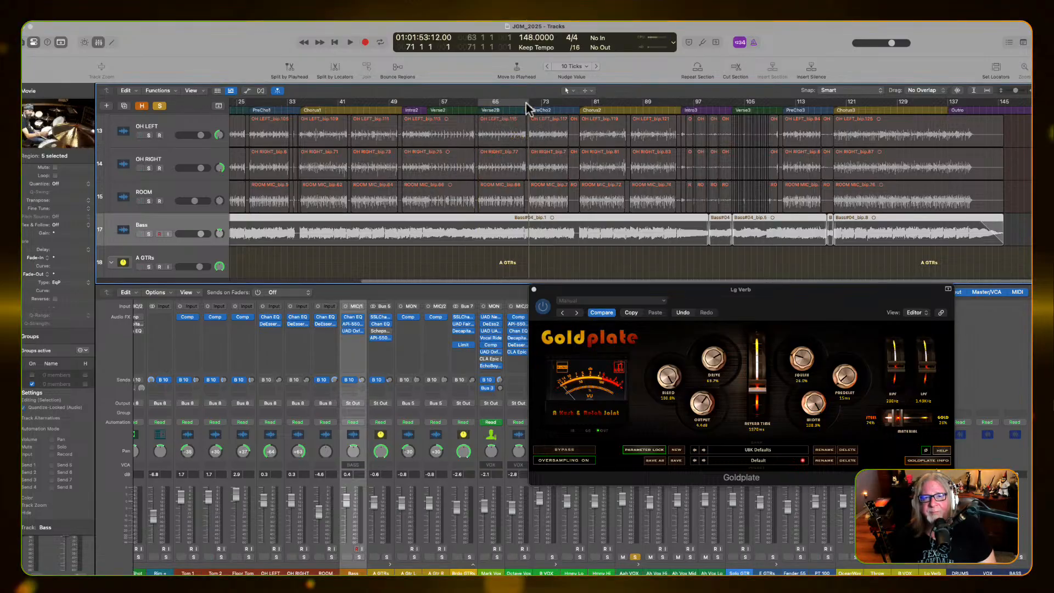
drag(526, 103, 580, 108)
key(space)
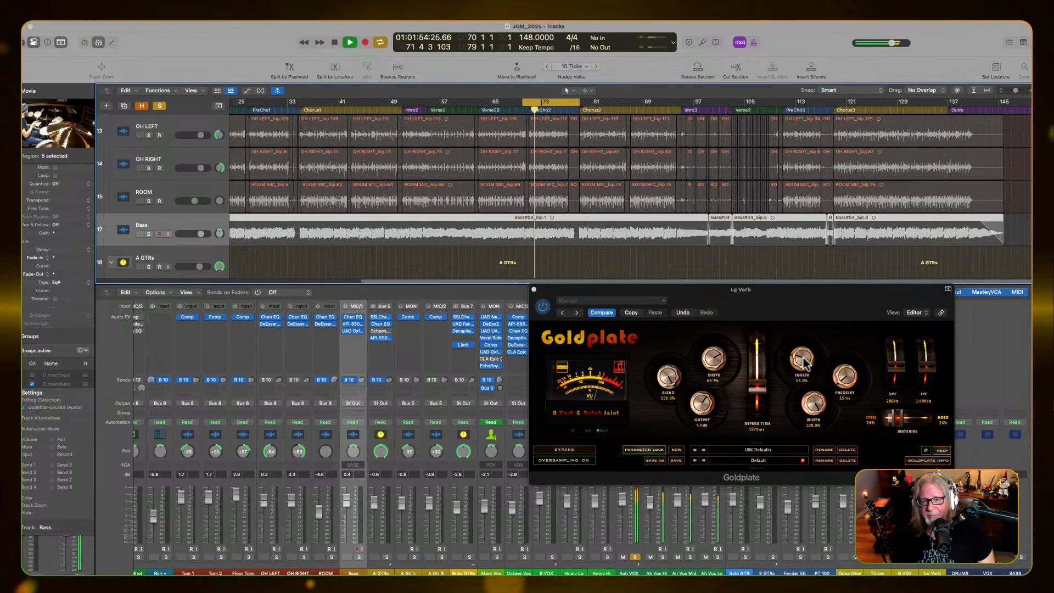
Try Goldplate's Drive at 100% on the looped vocals, and lower it to about 2.3%
drag(715, 360, 722, 229)
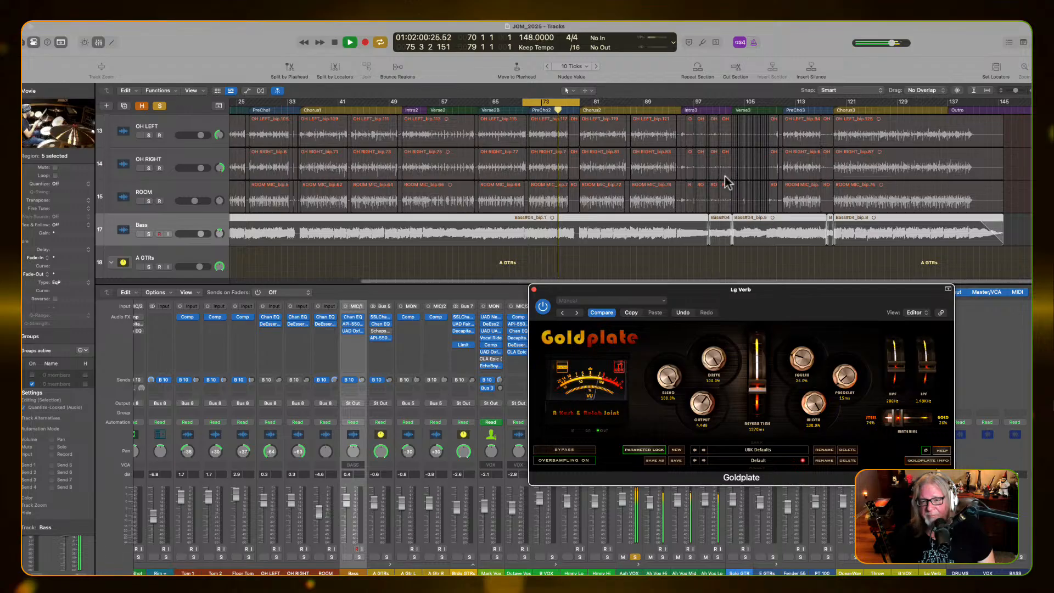
key(space)
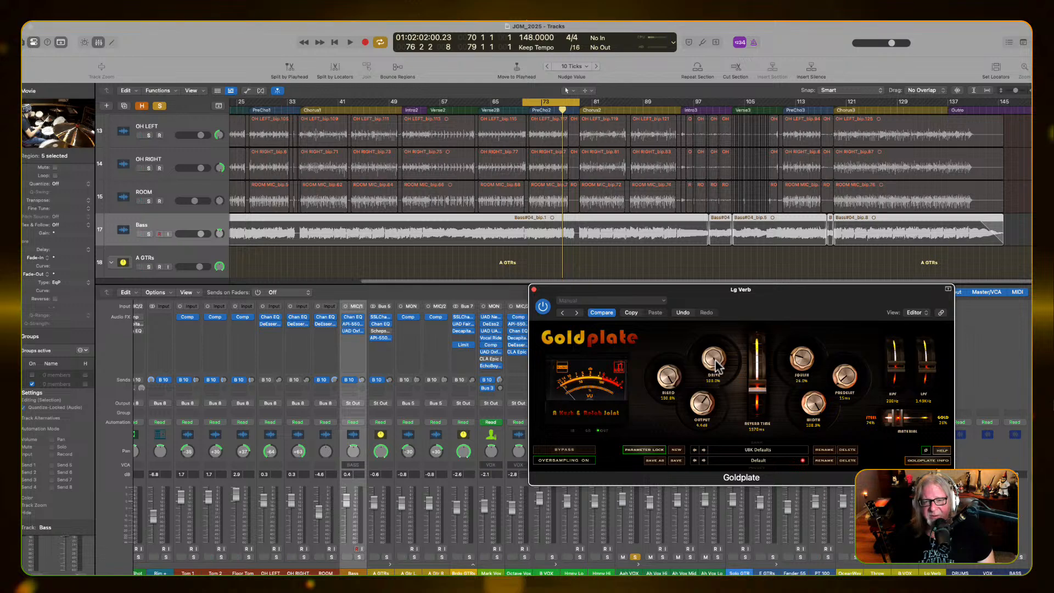
drag(715, 365, 713, 481)
key(space)
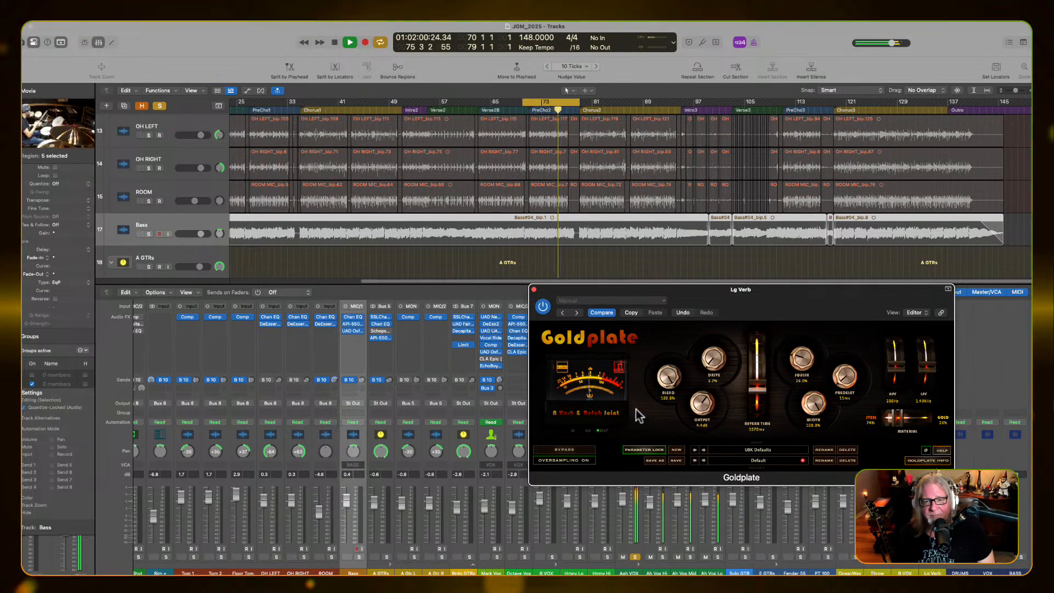
key(space)
Unsolo Aah VOX, mute the main vocal, raise Goldplate's Drive to about 5.7% against the looped mix, and close the plug-in
click(635, 556)
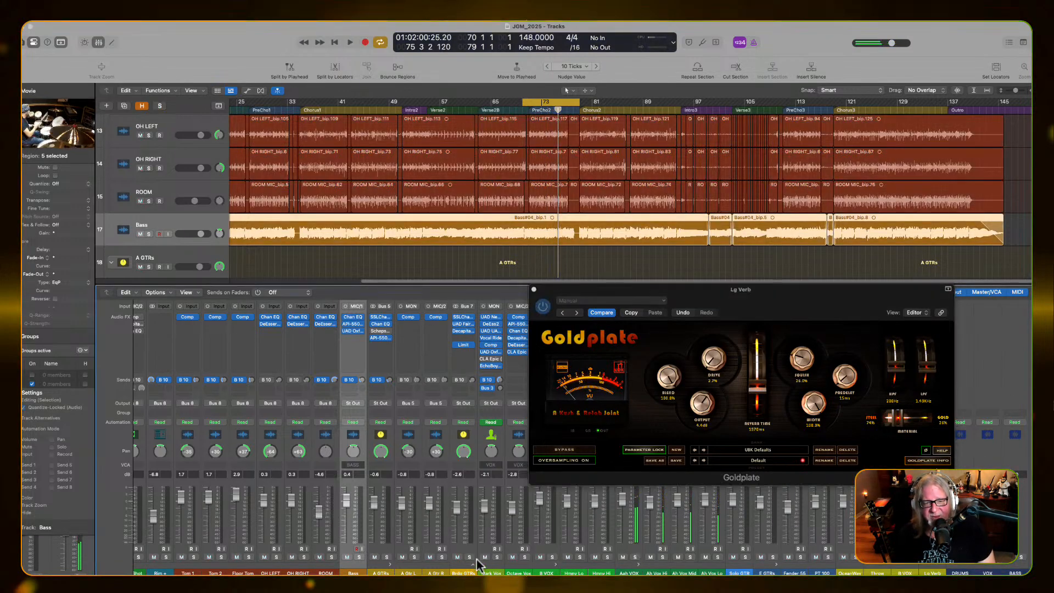
key(space)
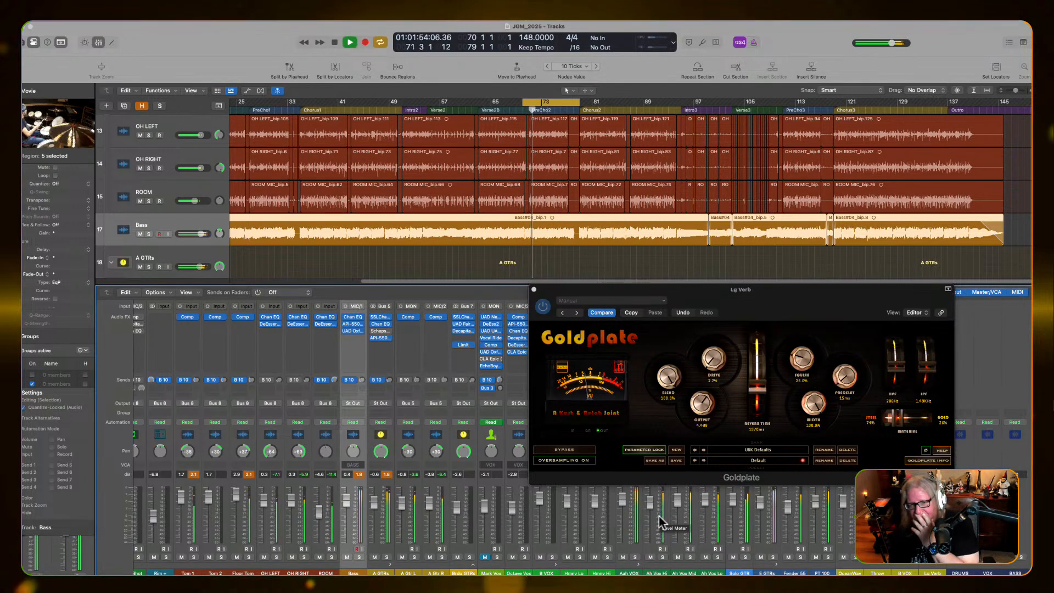
drag(713, 361, 714, 386)
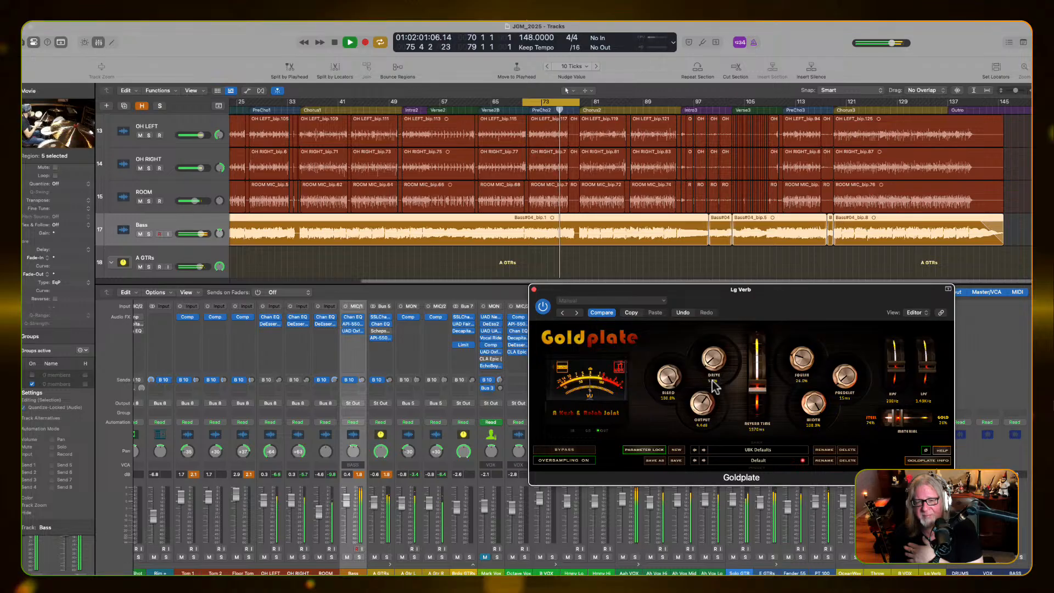
click(534, 289)
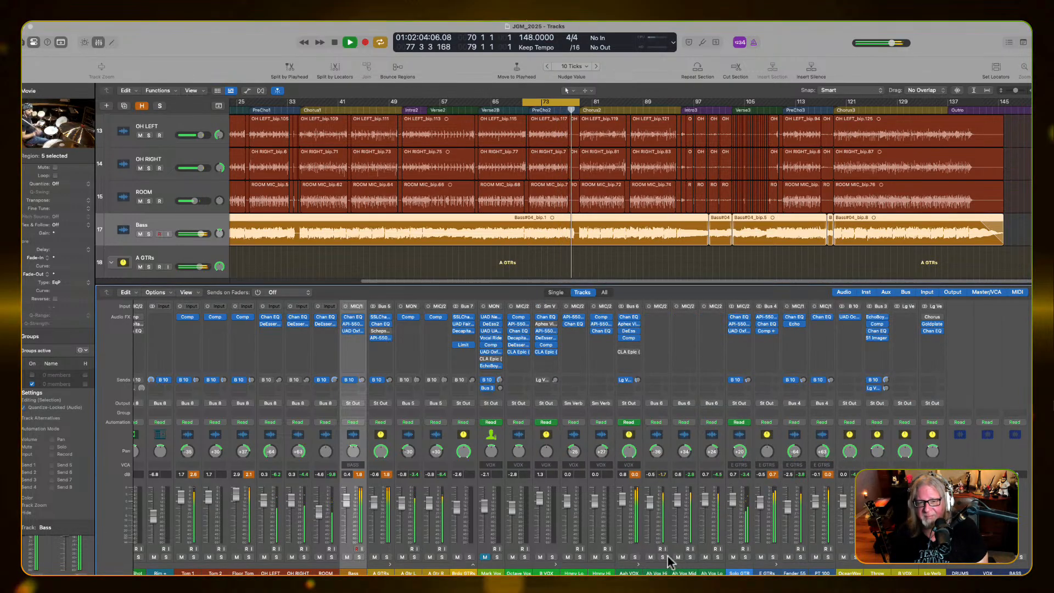
key(space)
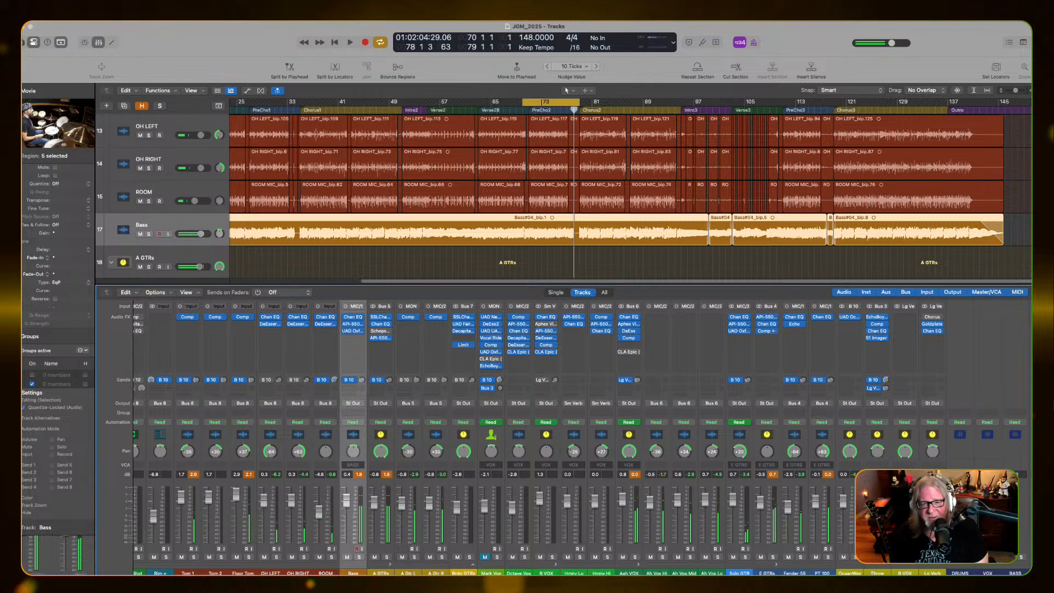
Open the Aphex Vintage Exciter on the Aah VOX channel, solo that channel, and play the PreCho2 loop
click(739, 572)
click(628, 572)
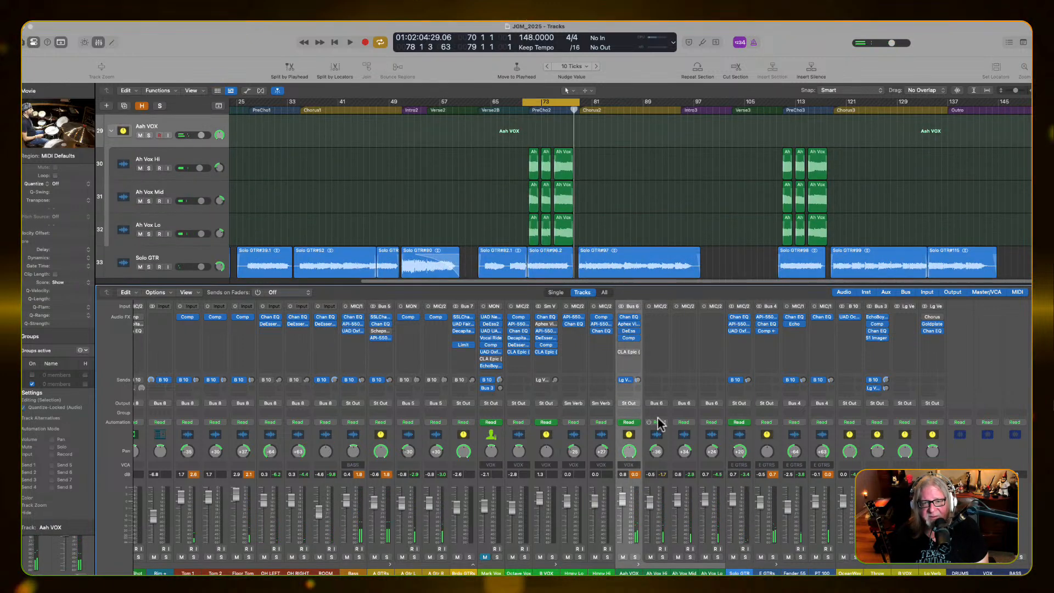
click(627, 325)
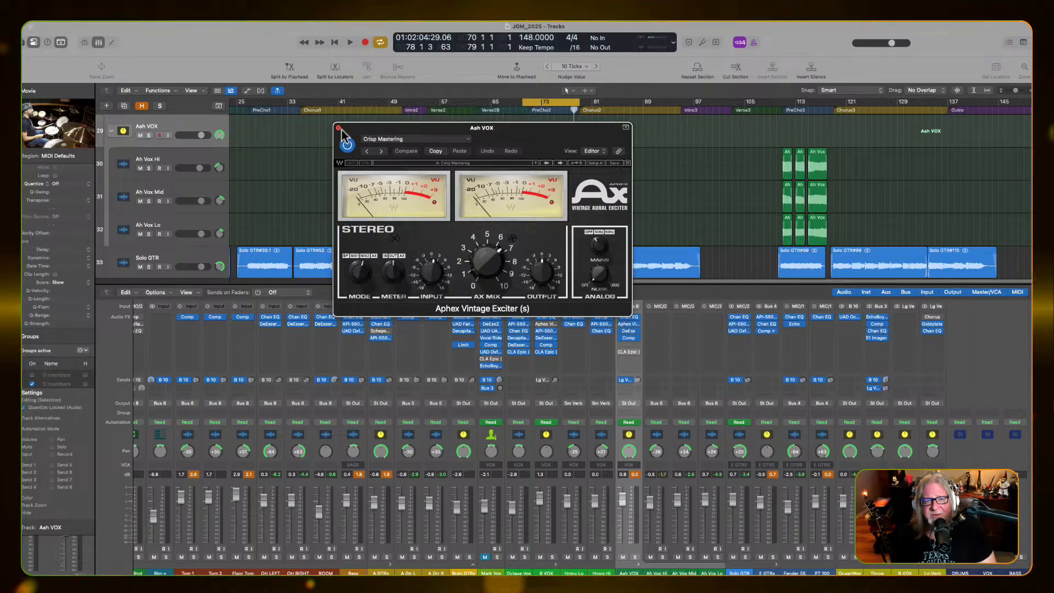
key(space)
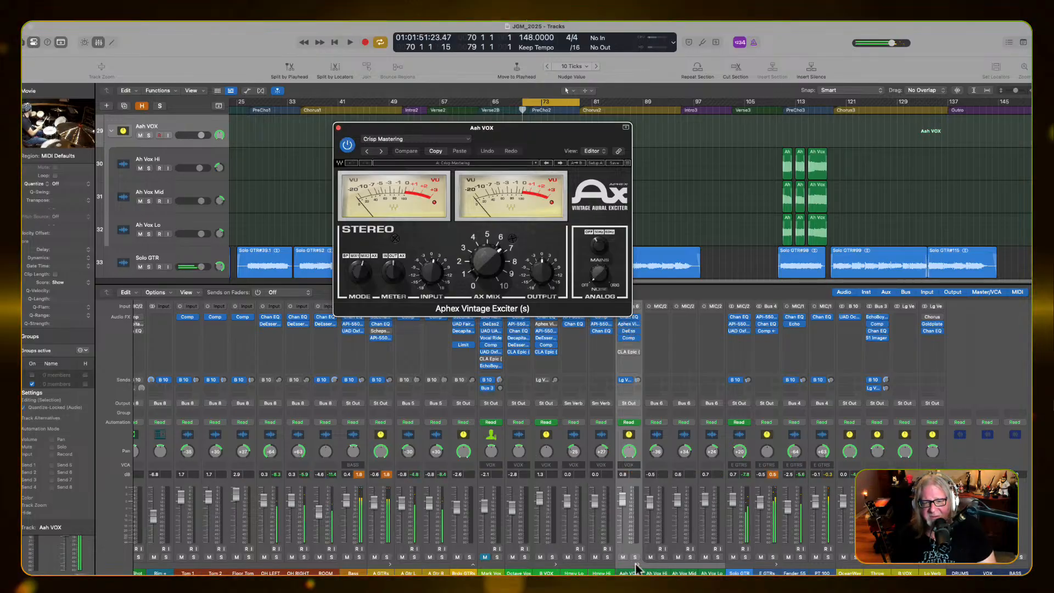
click(635, 557)
key(space)
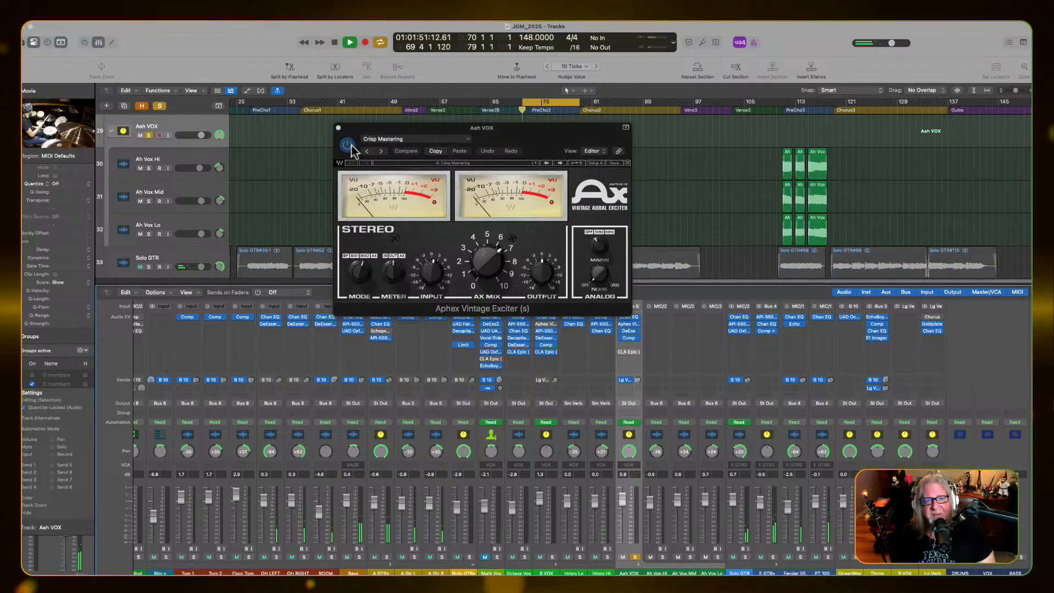
Compare the Aah VOX loop with the Aphex exciter bypassed and engaged, and leave it bypassed with its window moved aside
click(349, 146)
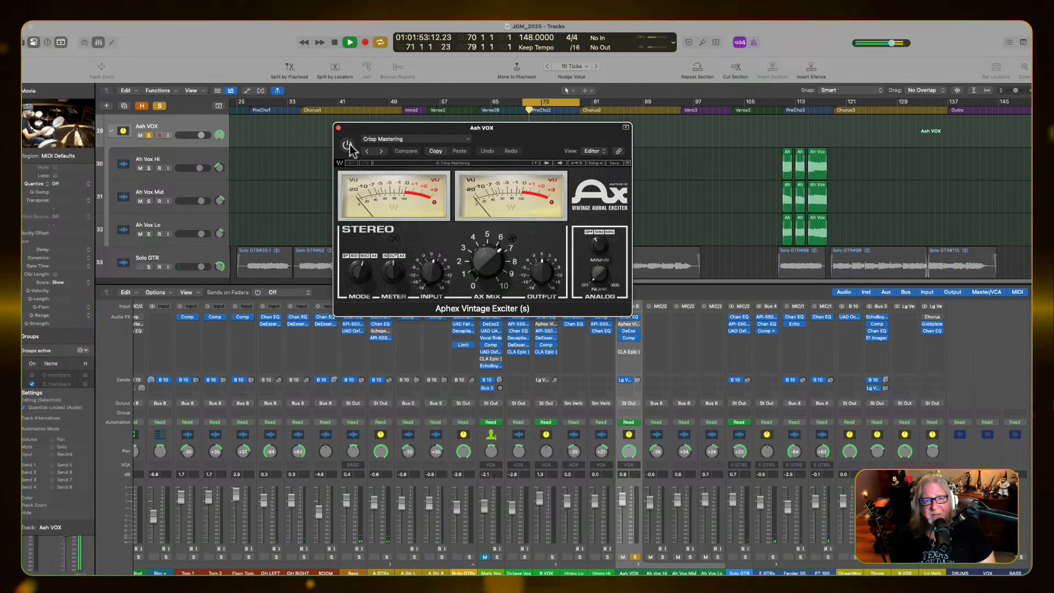
click(348, 145)
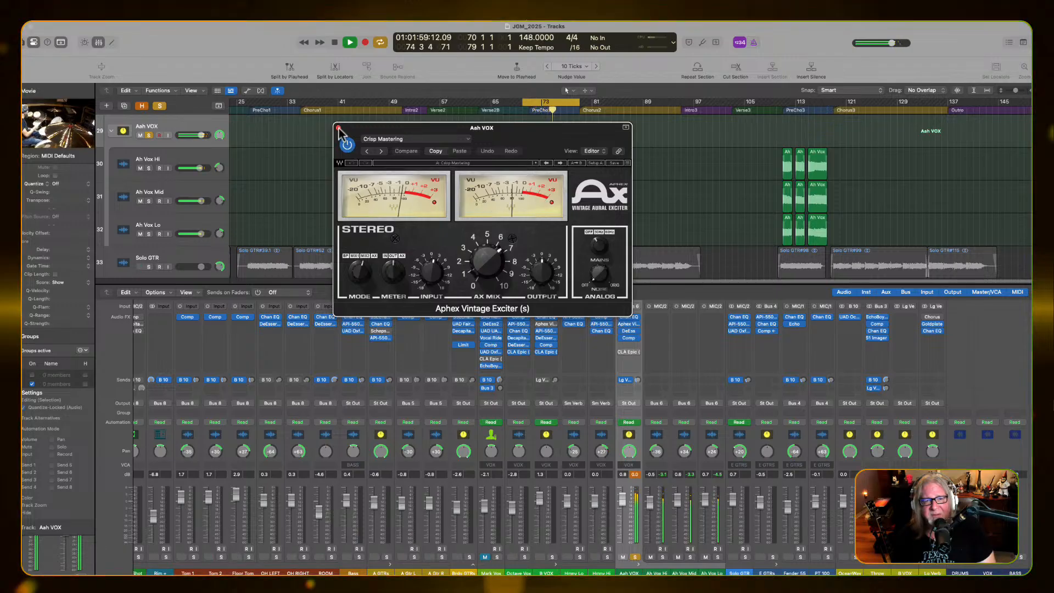
click(347, 144)
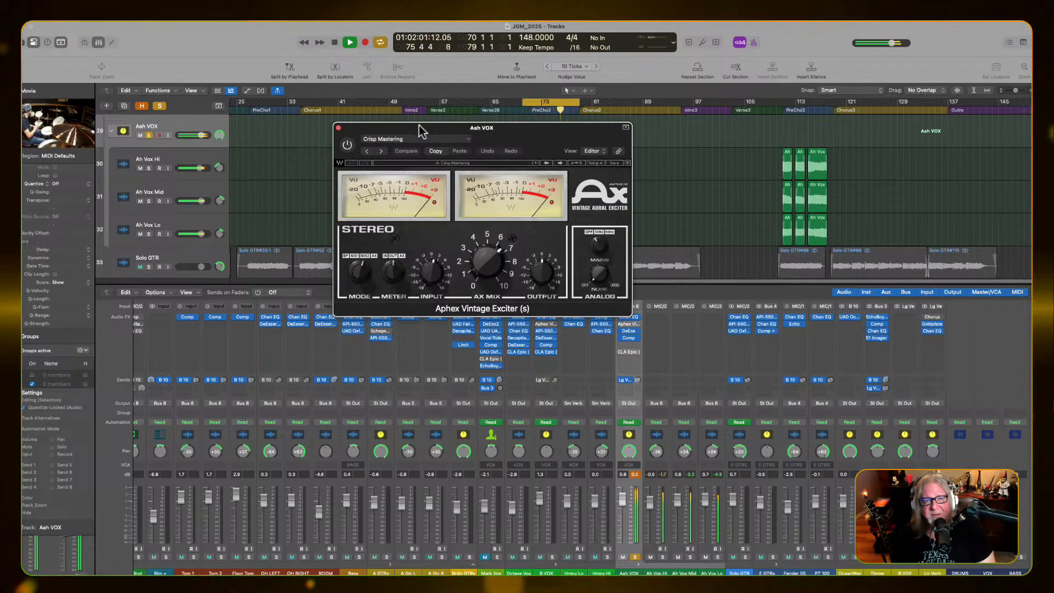
key(space)
drag(419, 126, 725, 214)
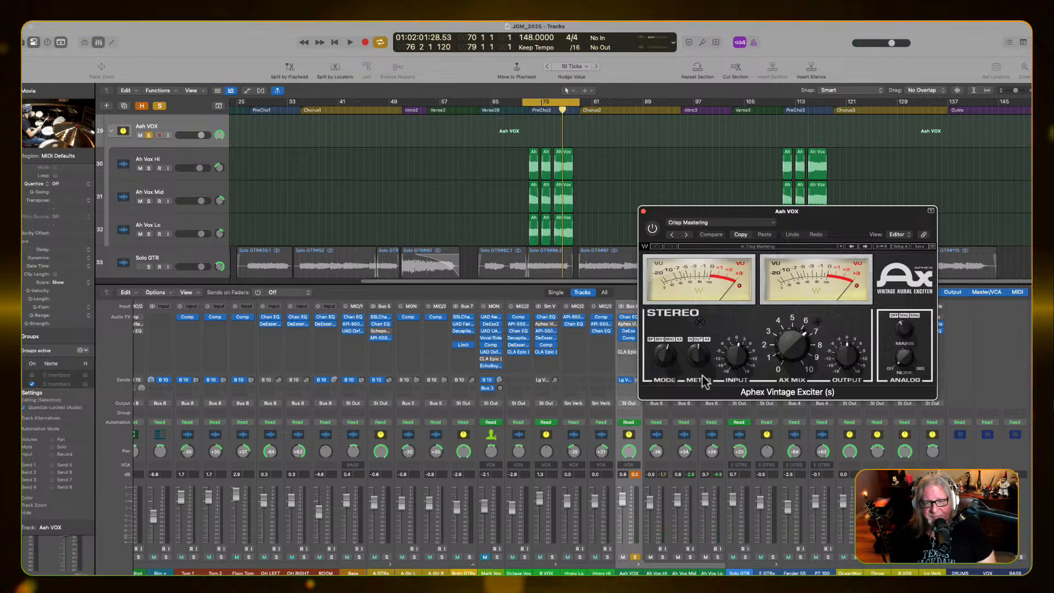
drag(776, 216, 822, 214)
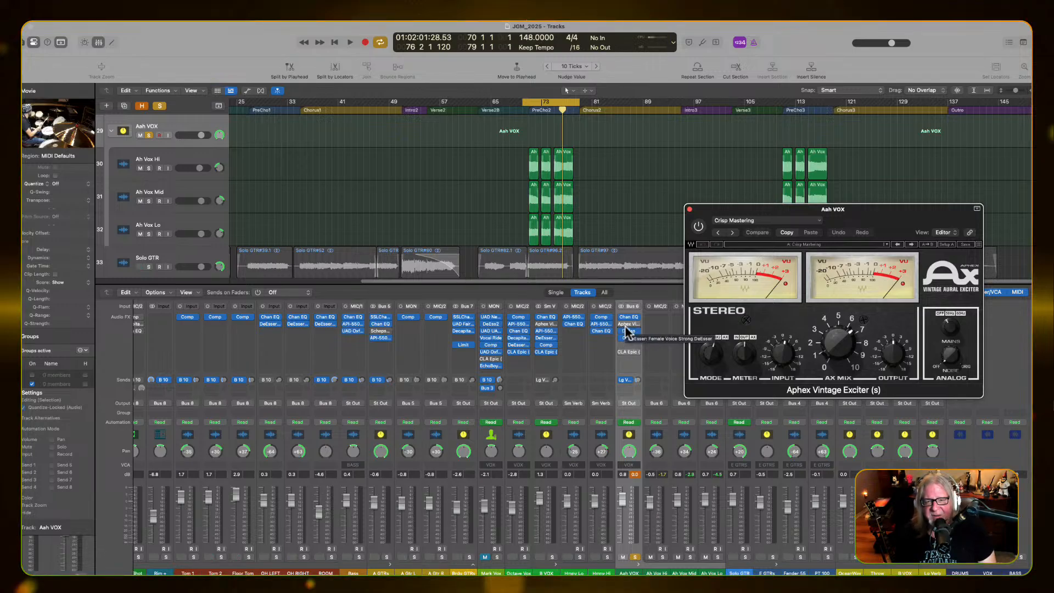
Insert a stereo API-550B equalizer after the Aphex exciter on the Aah VOX channel, and open its window
click(626, 328)
mouse_move(653, 418)
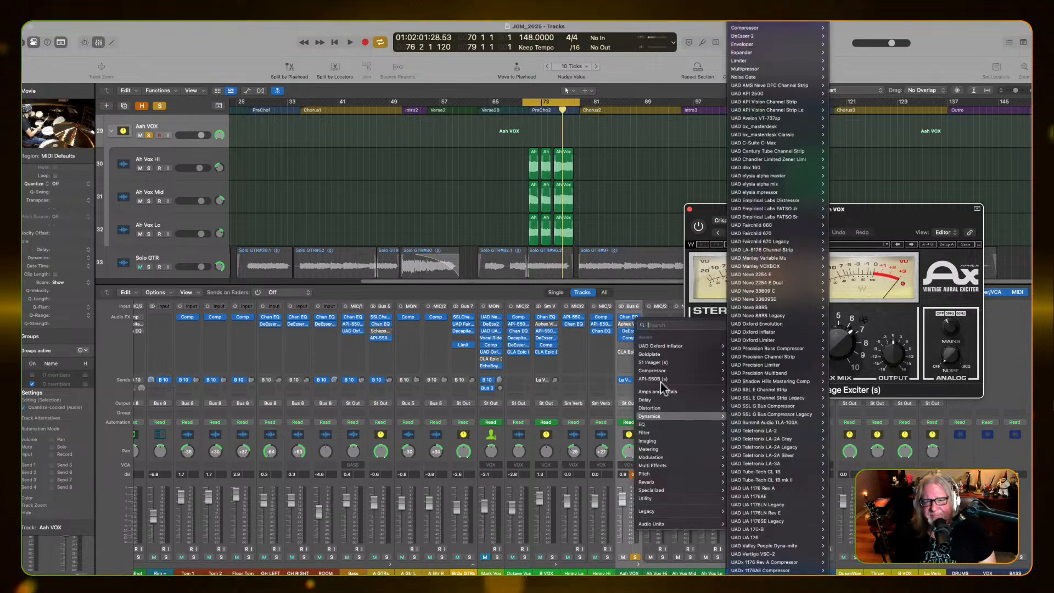
mouse_move(661, 380)
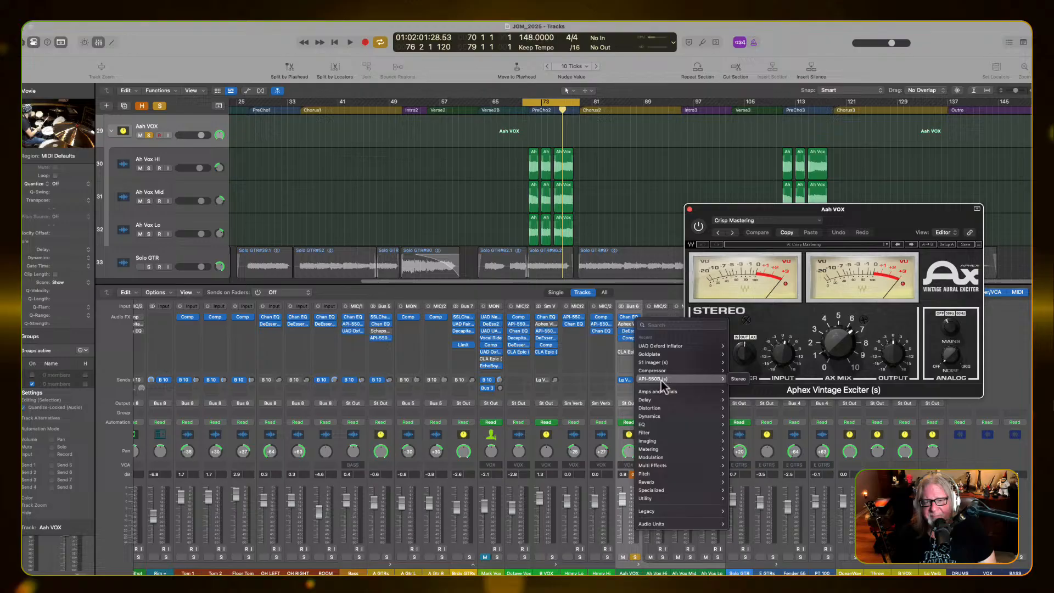
click(740, 380)
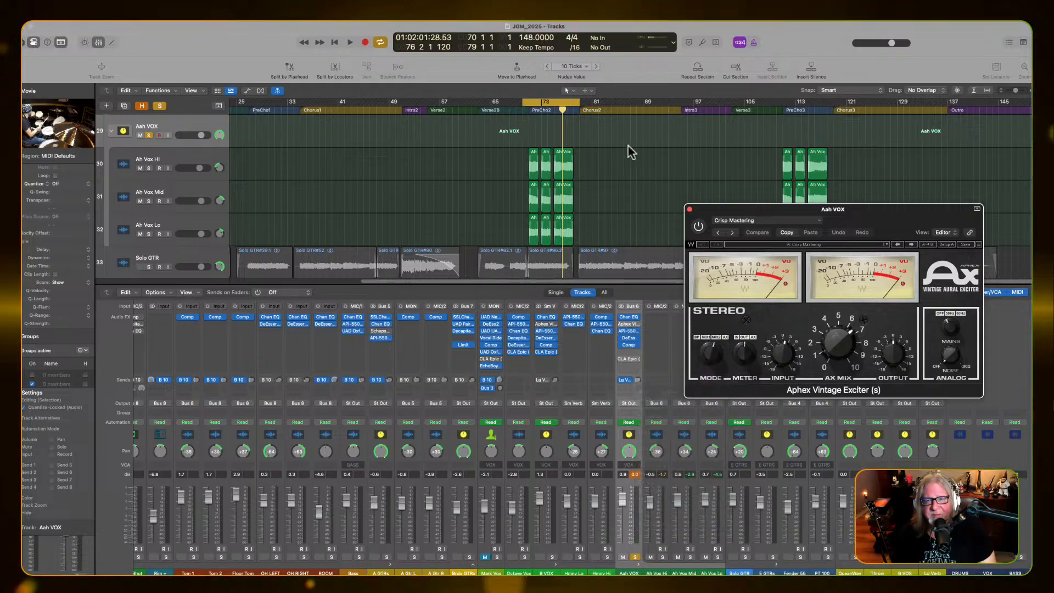
click(627, 333)
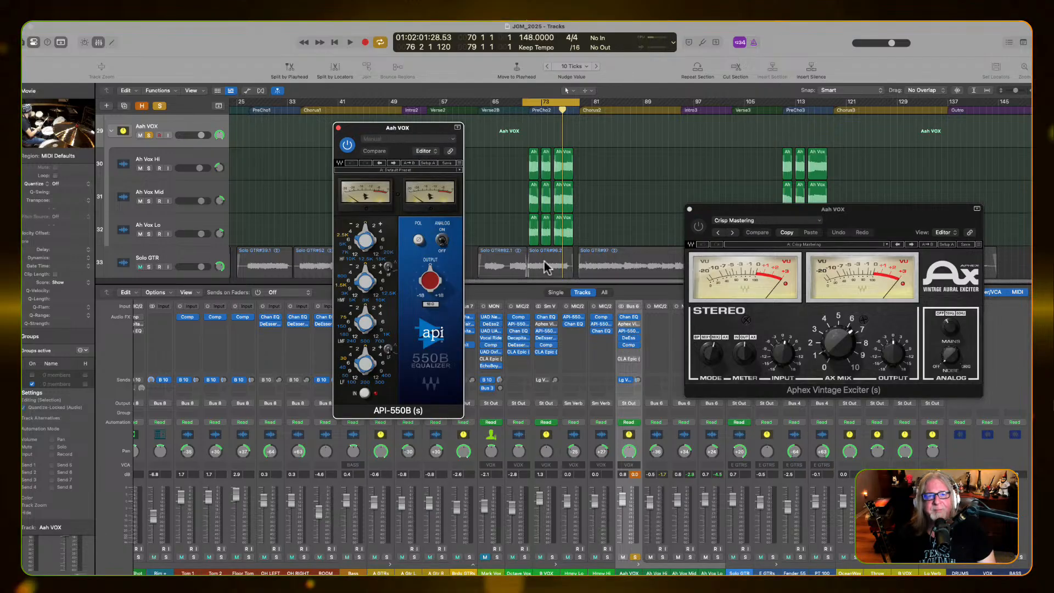
drag(420, 127, 587, 173)
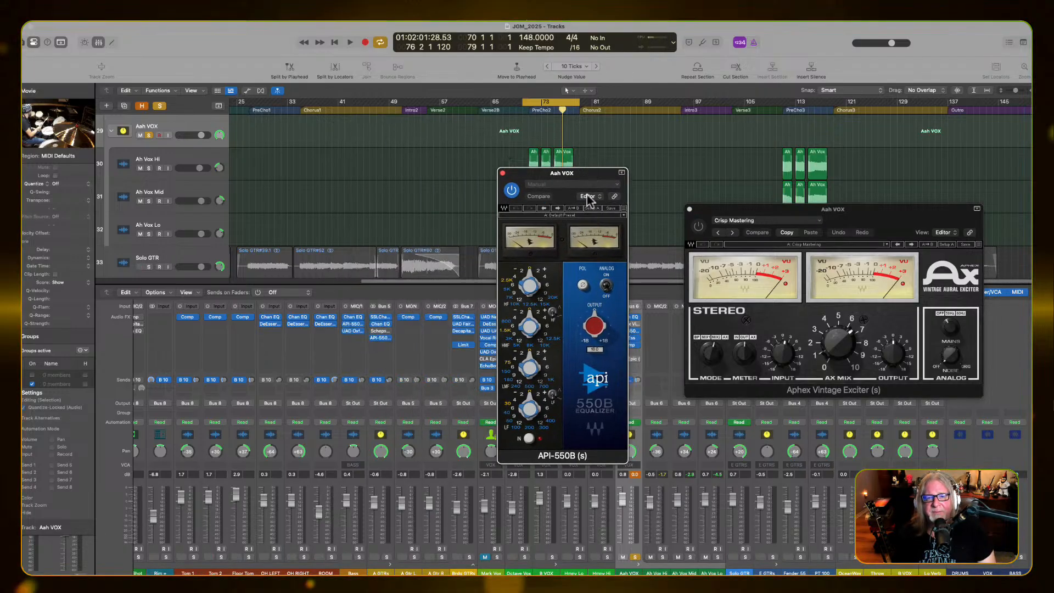
Boost the API-550B's high-frequency band while the soloed Aah VOX loop plays
key(space)
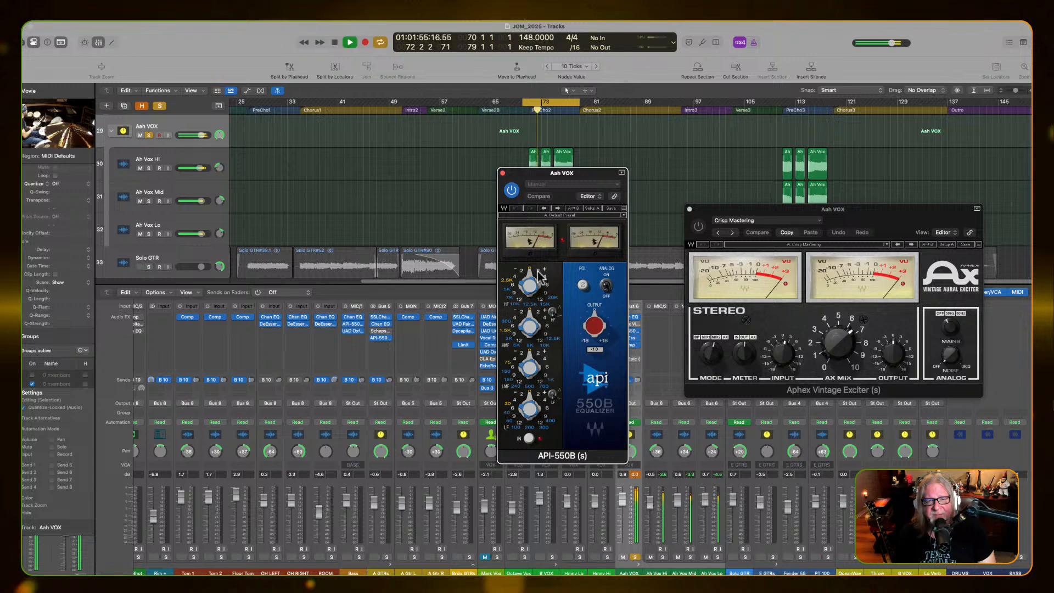
drag(538, 272, 544, 278)
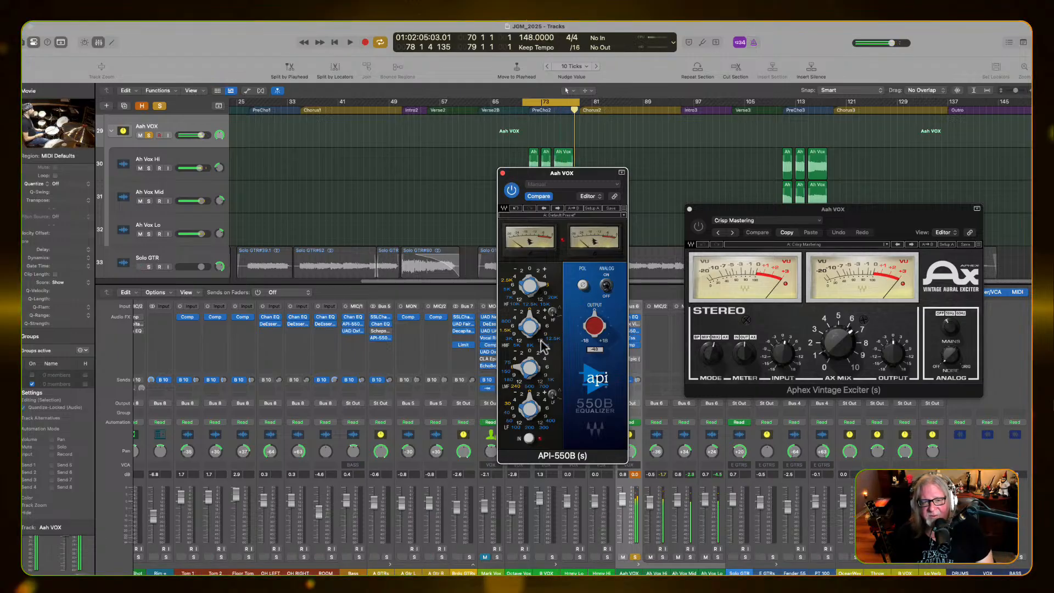
key(space)
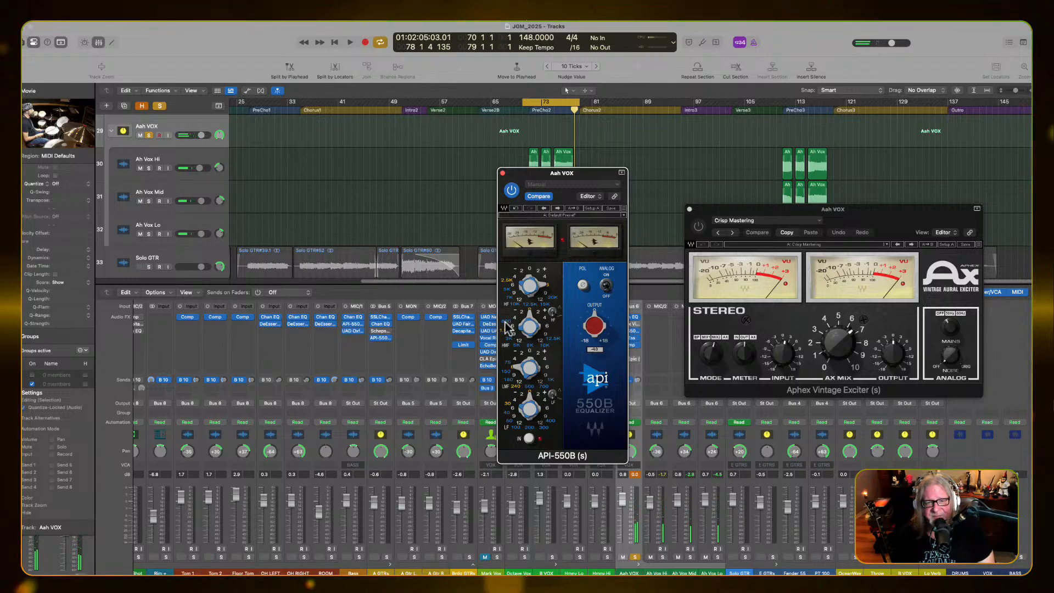
Shorten the loop so it starts at bar 71 and play the soloed Aah VOX through the API-550B
key(space)
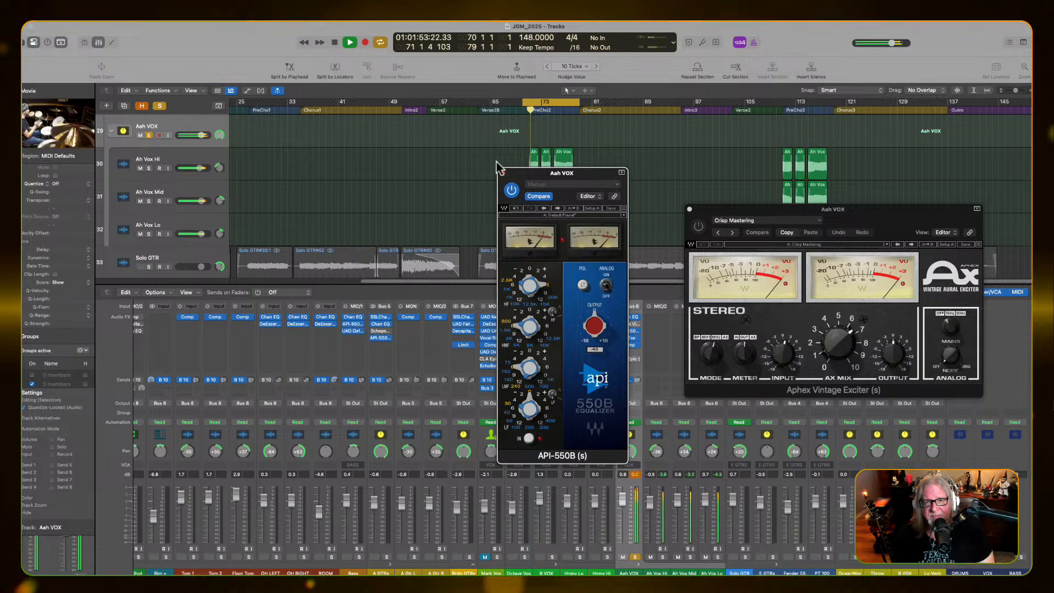
key(space)
drag(522, 101, 527, 102)
key(space)
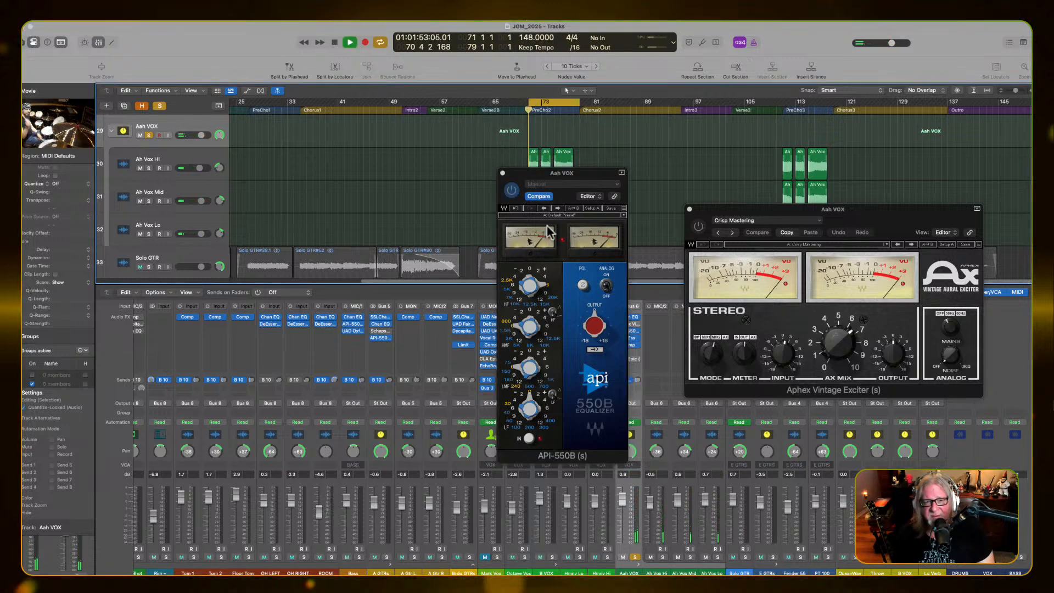
click(604, 275)
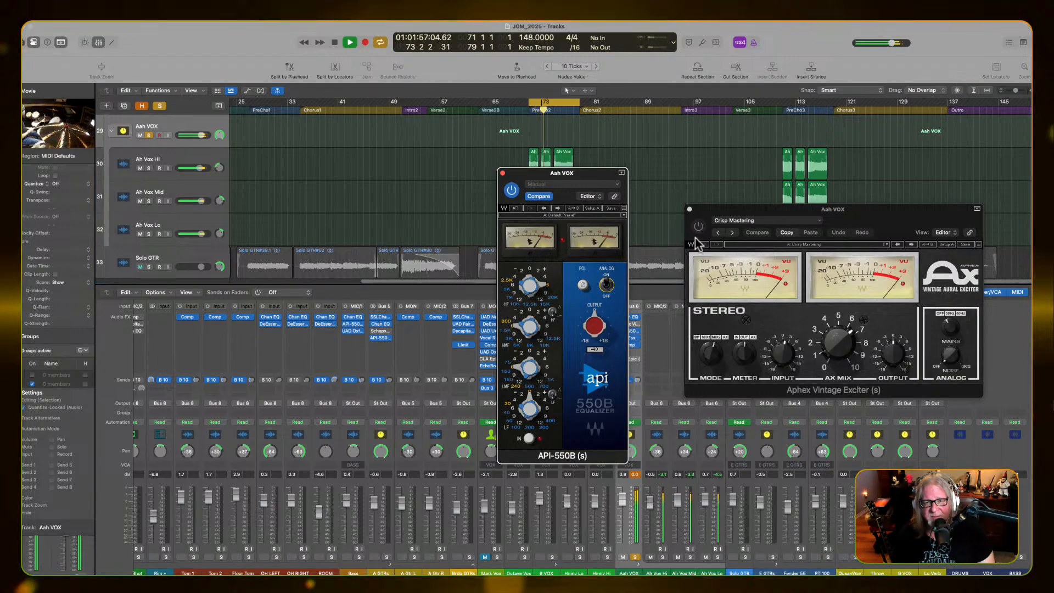
Place the Aphex exciter beside the API-550B and compare the Aah VOX loop through each plug-in in turn
drag(722, 210, 671, 176)
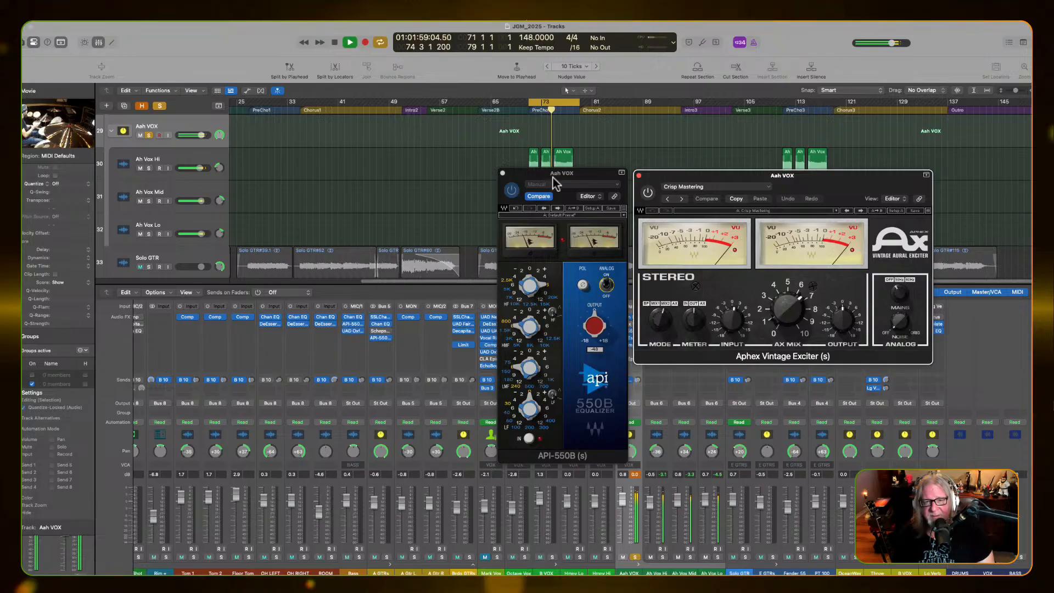
click(555, 198)
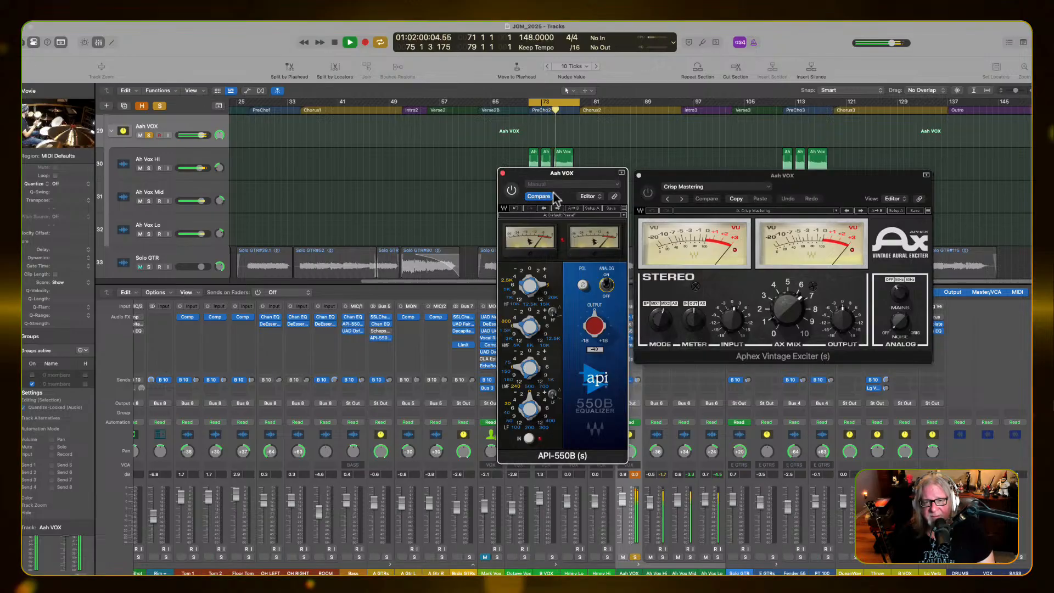
click(648, 193)
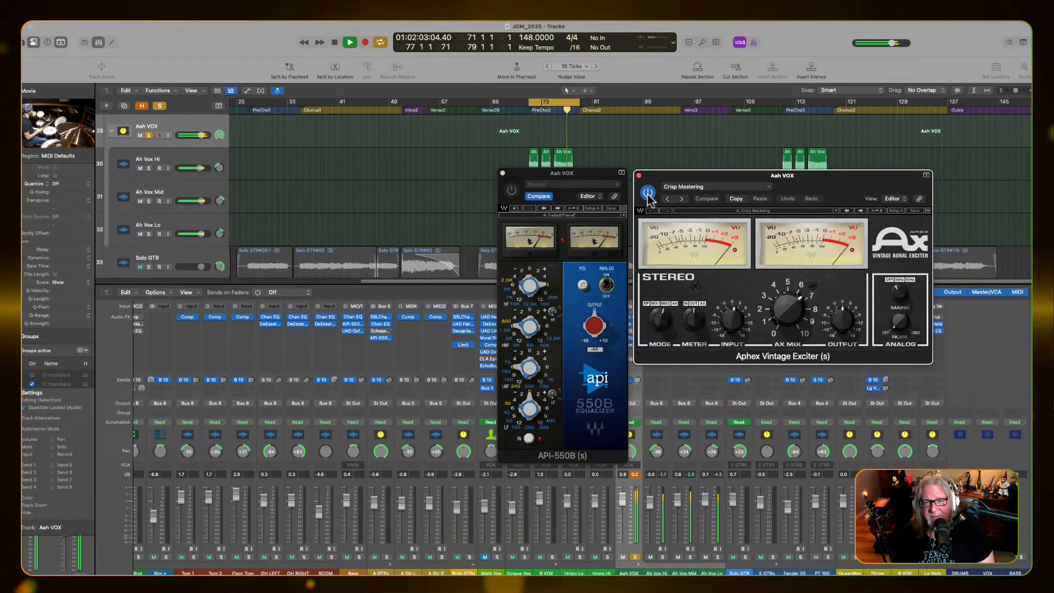
click(648, 193)
click(511, 189)
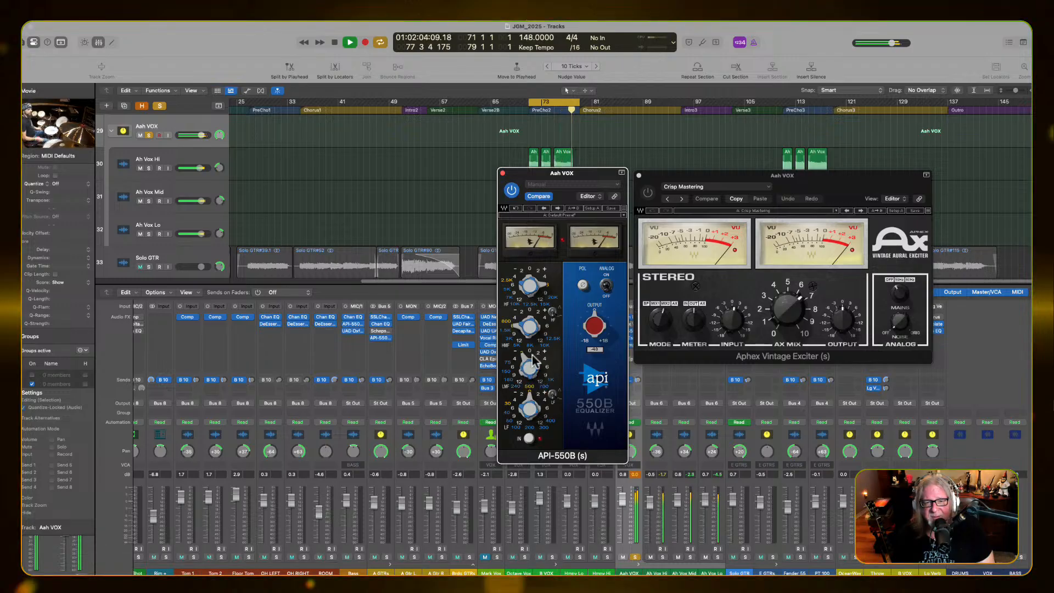
key(space)
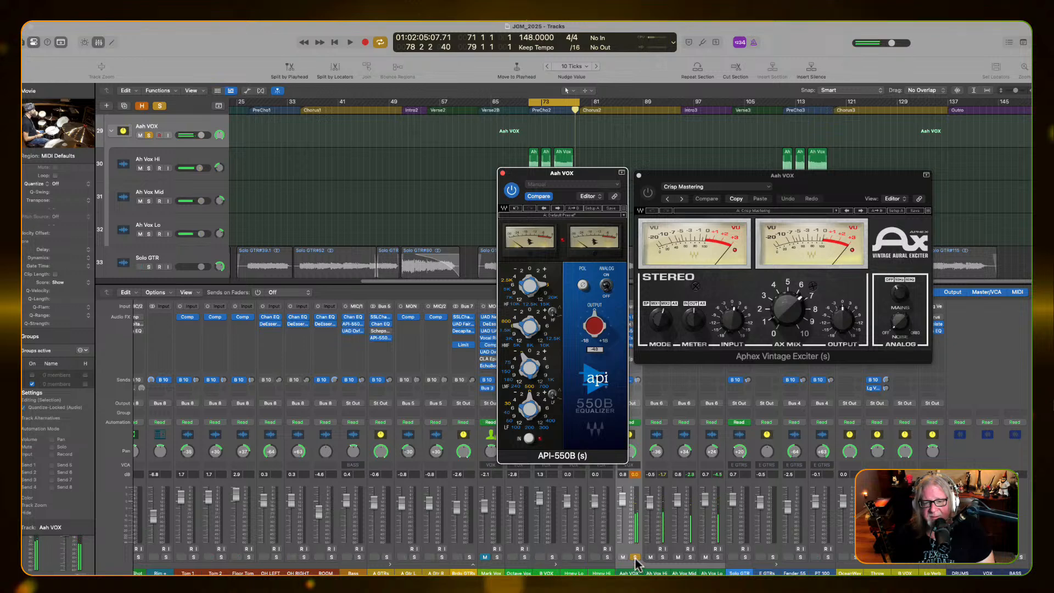
Unsolo Aah VOX, play the loop in the full mix, and swap the API-550B for the Aphex exciter
click(635, 557)
key(space)
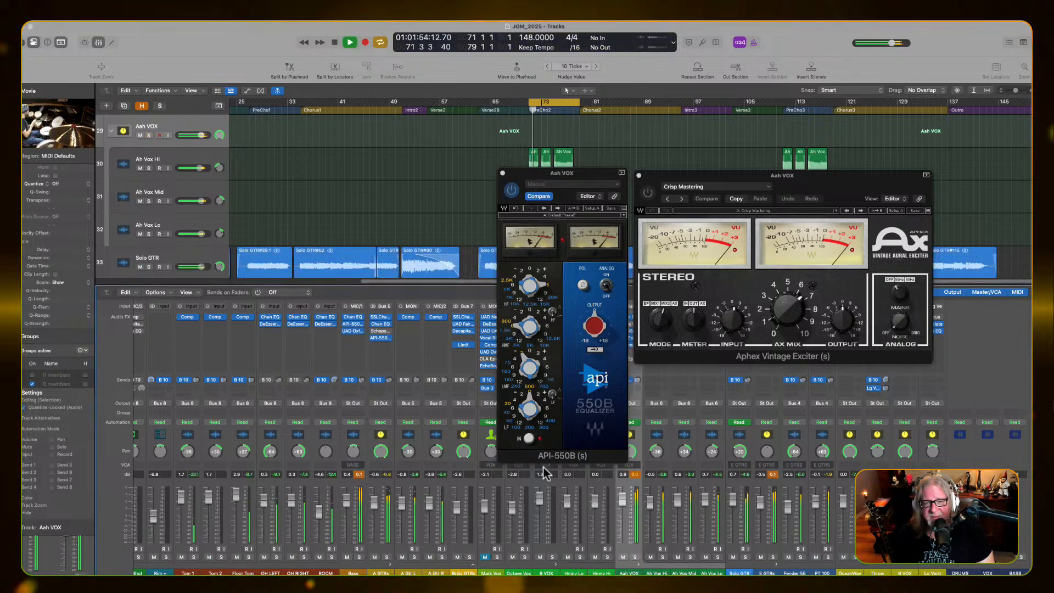
key(space)
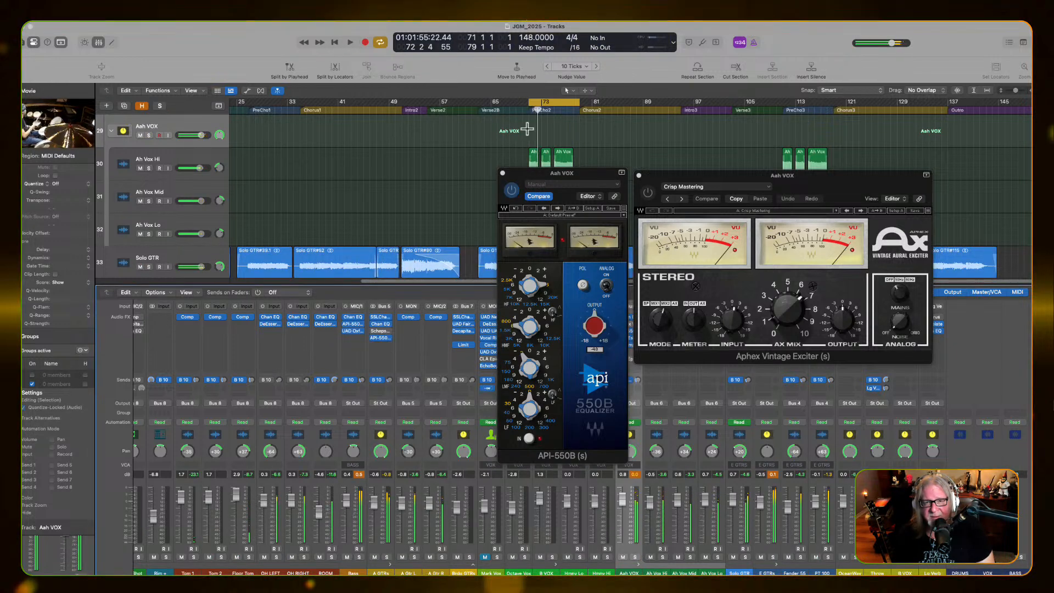
key(space)
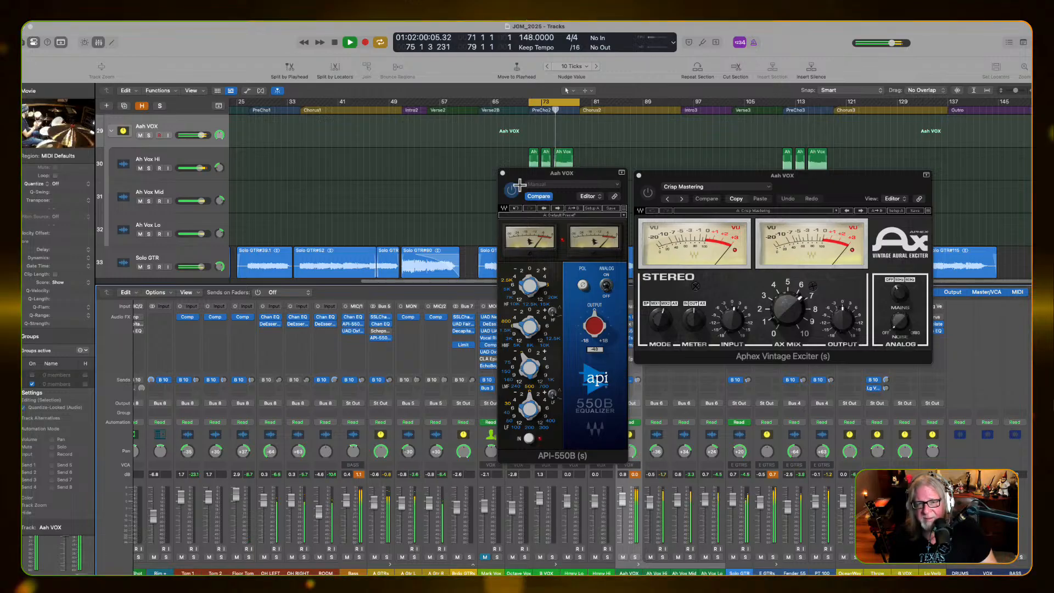
click(582, 195)
click(643, 197)
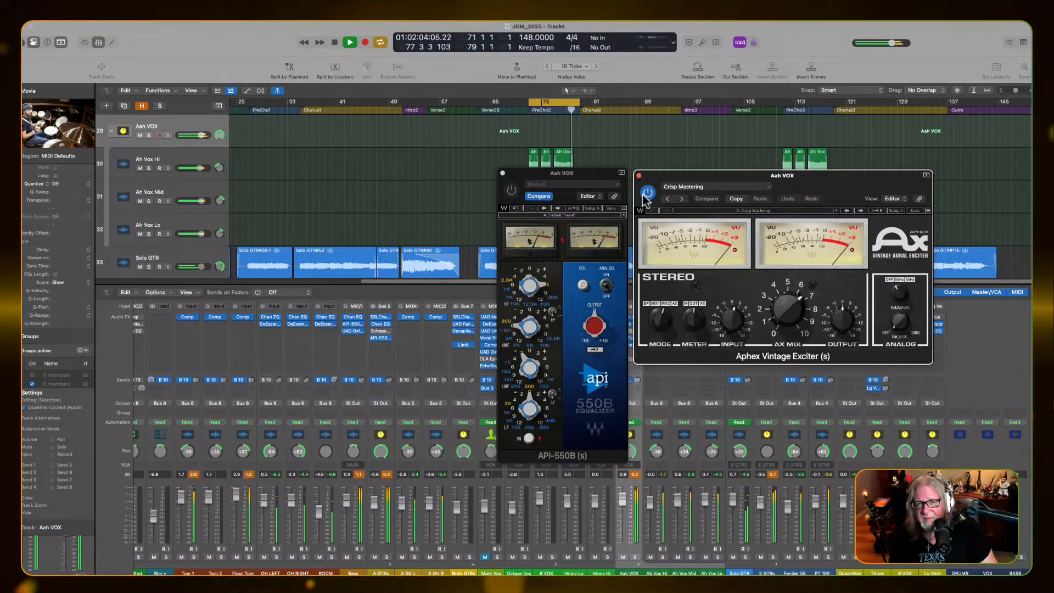
Turn off looping and play the full mix from bar 75 with both the Aphex exciter and API-550B engaged
key(space)
click(560, 108)
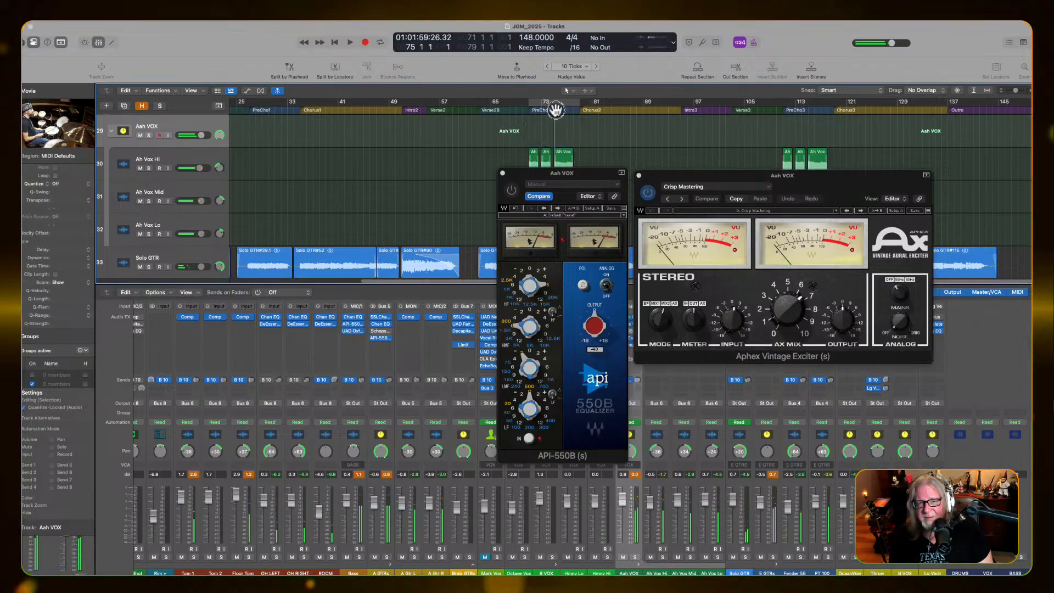
key(space)
click(510, 191)
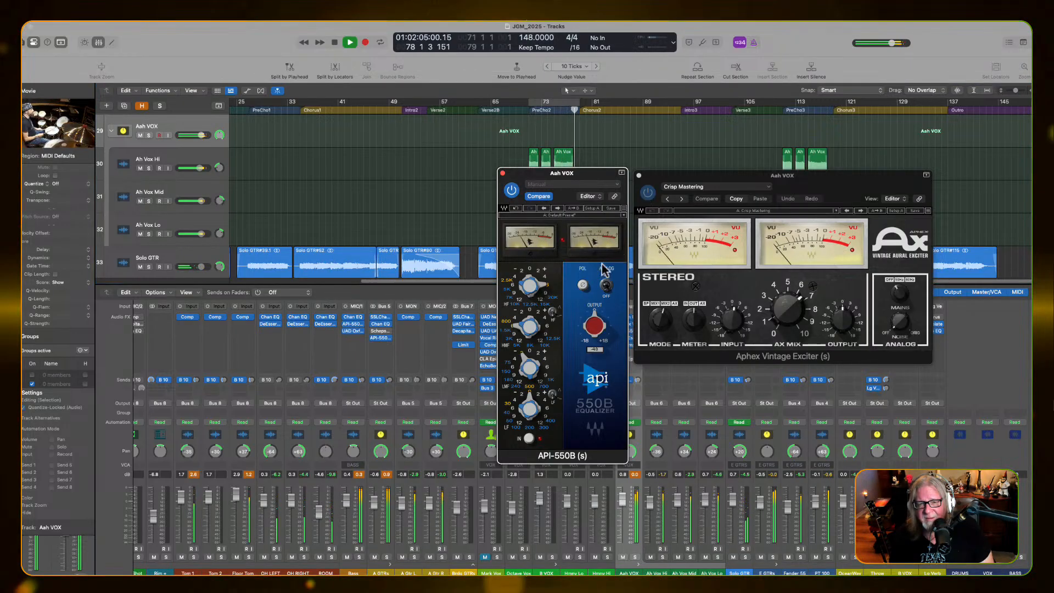
key(space)
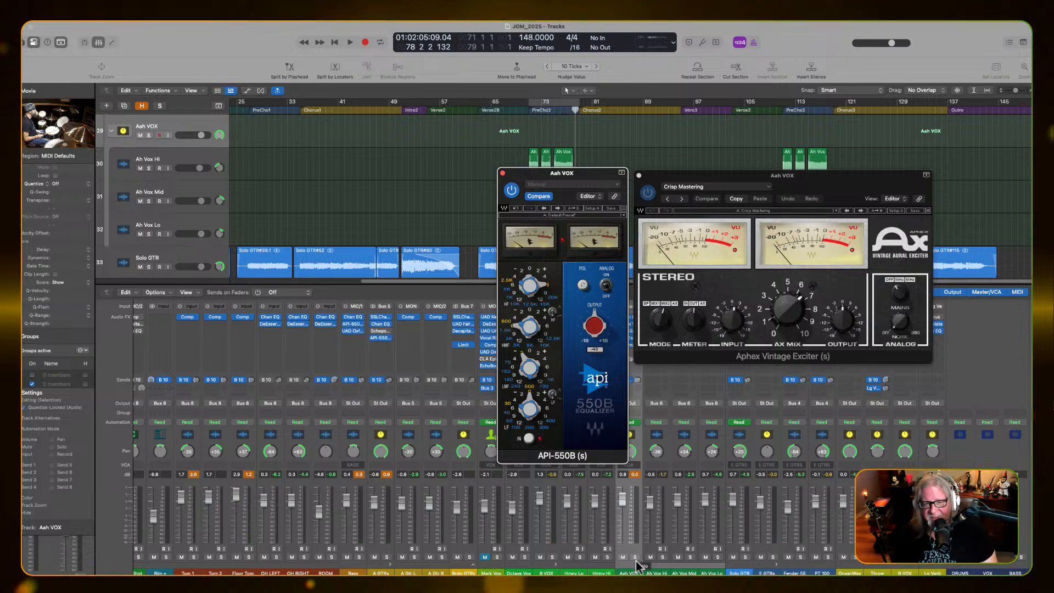
Solo Aah VOX, compare the API-550B alone with the Aphex exciter alone, and leave only the exciter engaged
click(635, 557)
key(space)
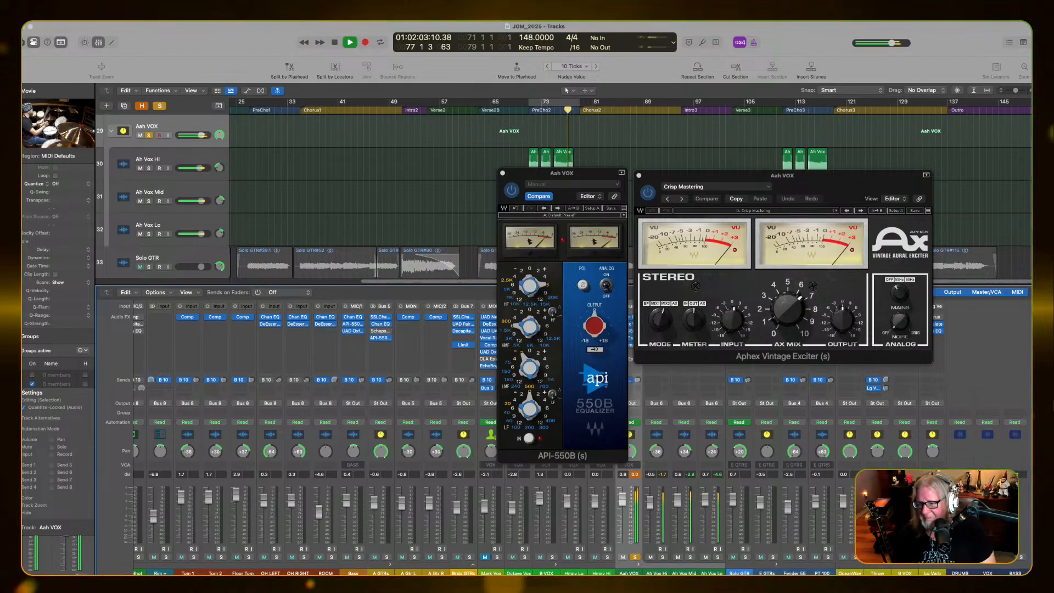
click(648, 192)
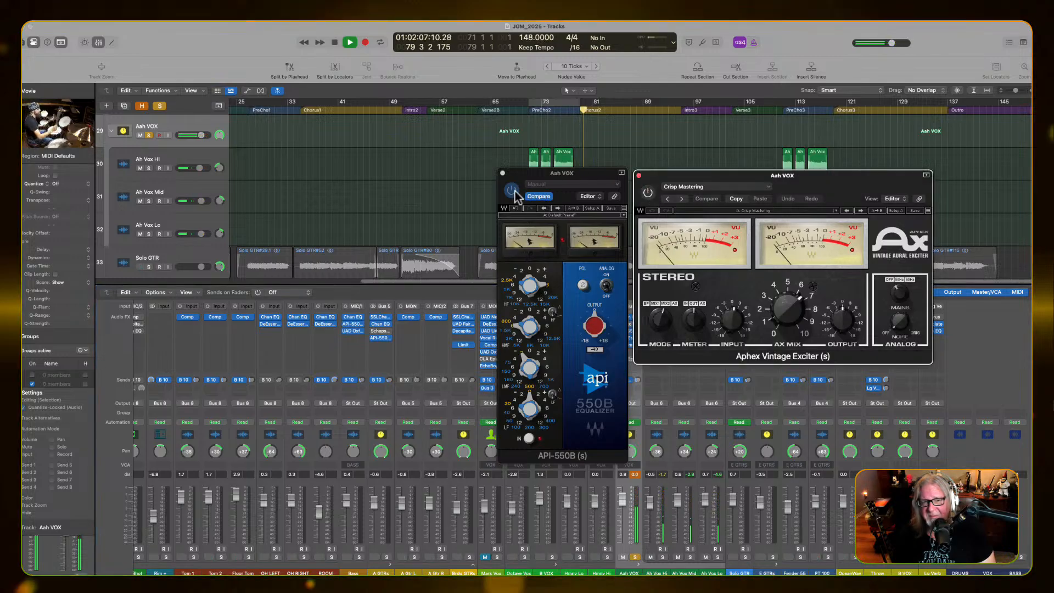
click(552, 104)
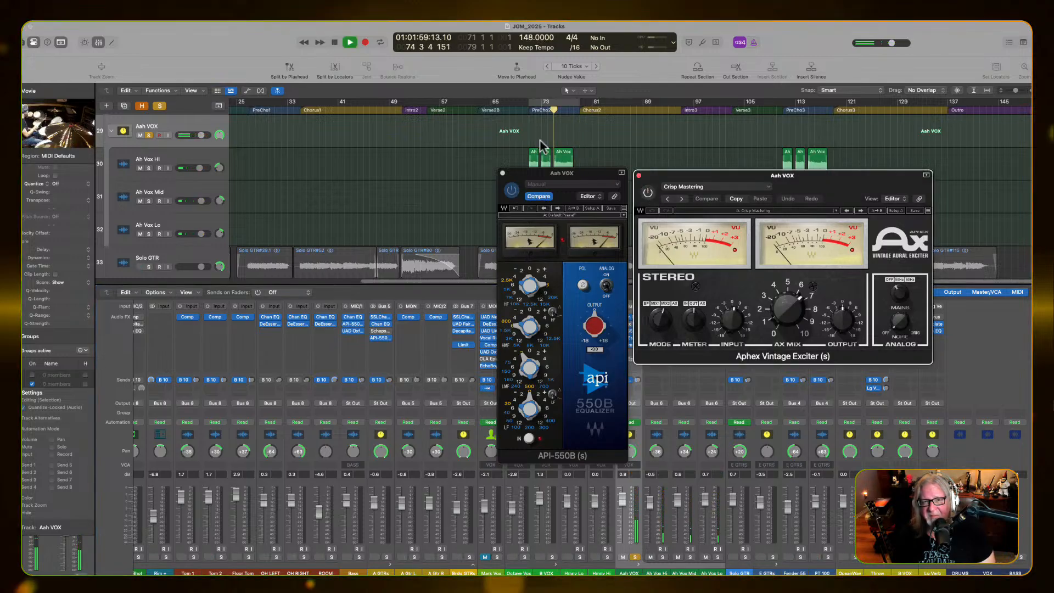
click(512, 191)
click(648, 193)
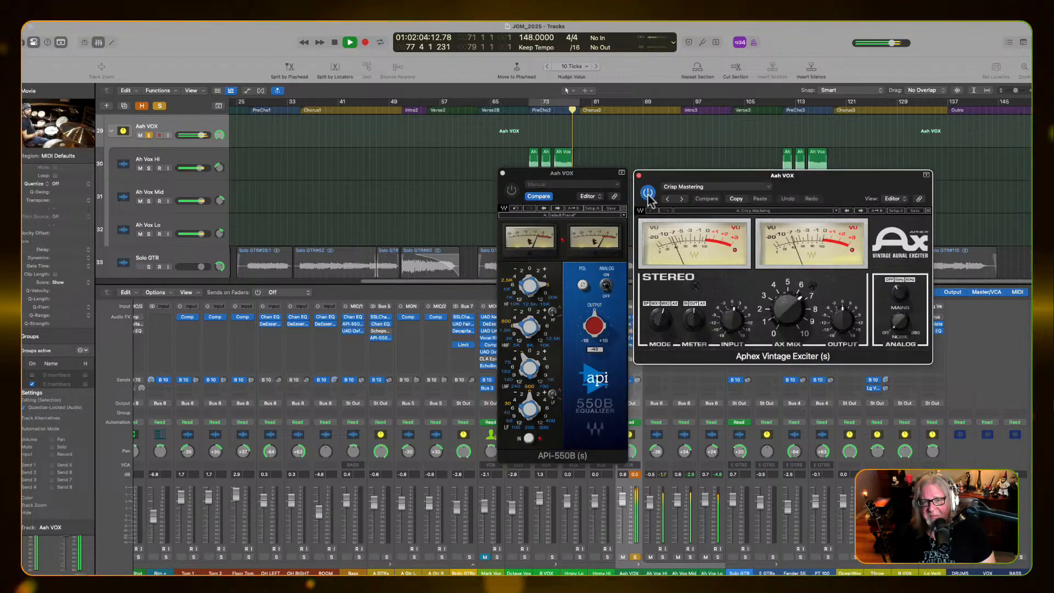
key(space)
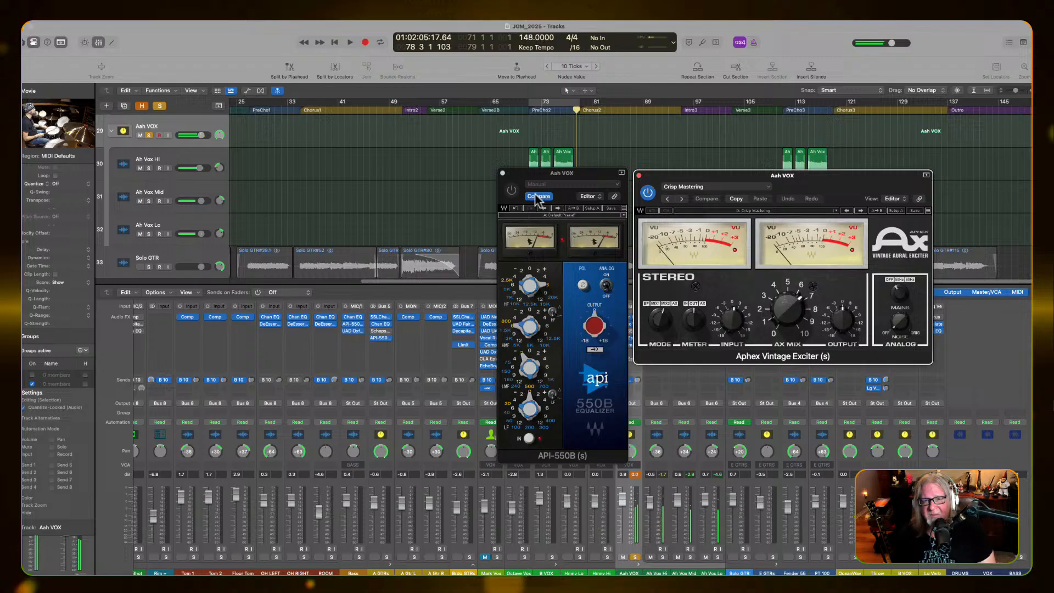
Close both plug-in windows and remove the API-550B from the Aah VOX channel
click(503, 174)
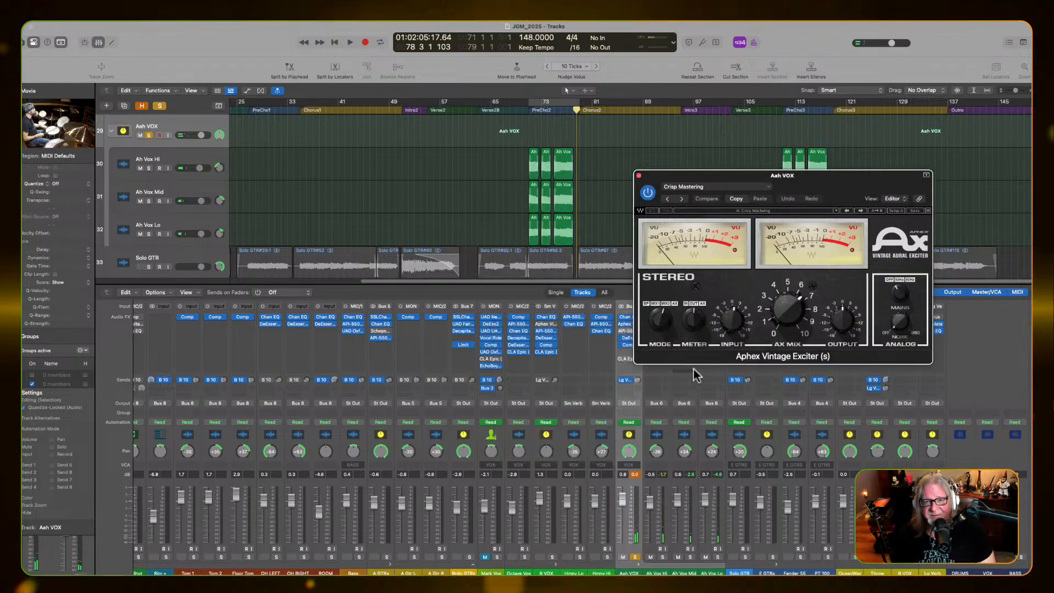
drag(824, 180, 881, 153)
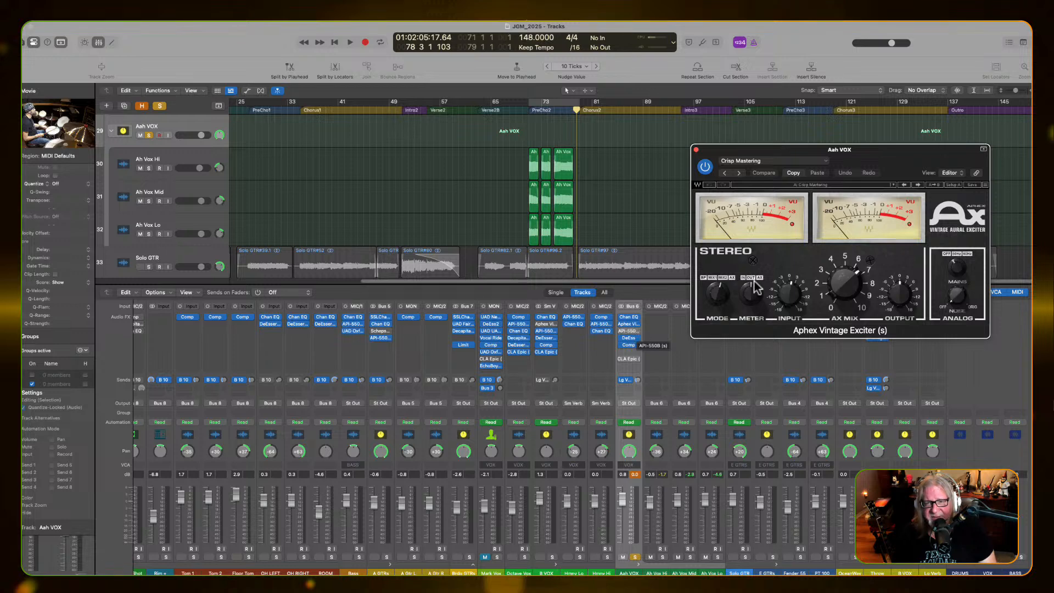
click(695, 151)
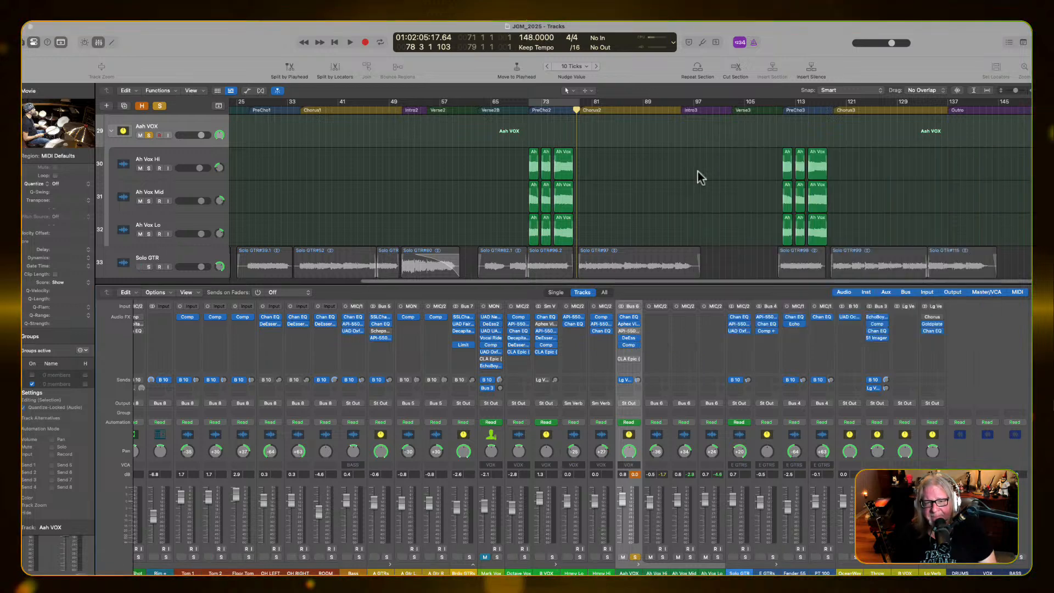
click(637, 331)
click(654, 357)
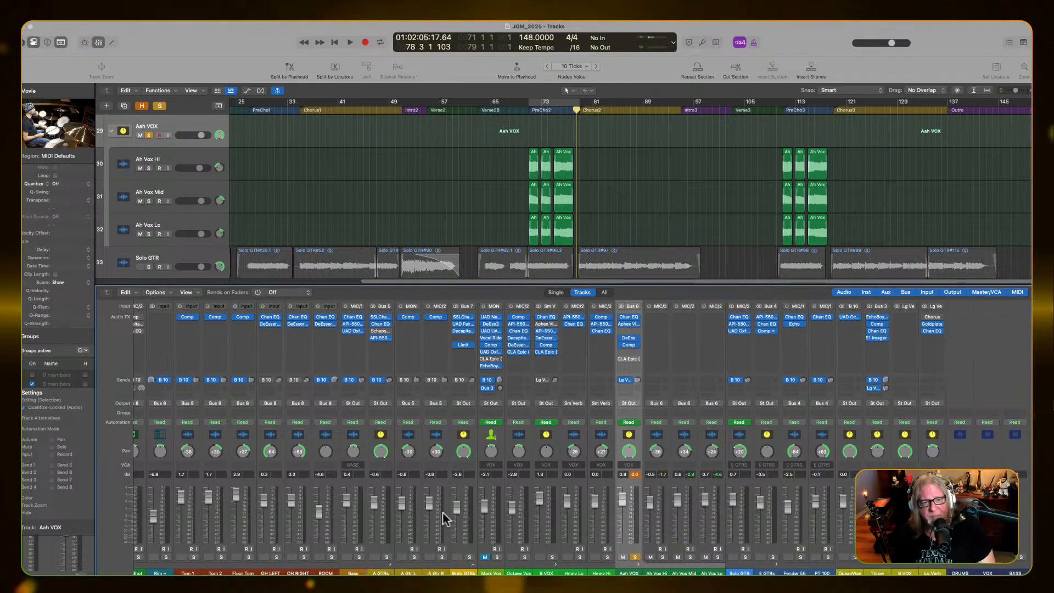
Switch to screenset 1 to show the full arrangement with its marker and movie tracks
scroll(442, 511, left, 5)
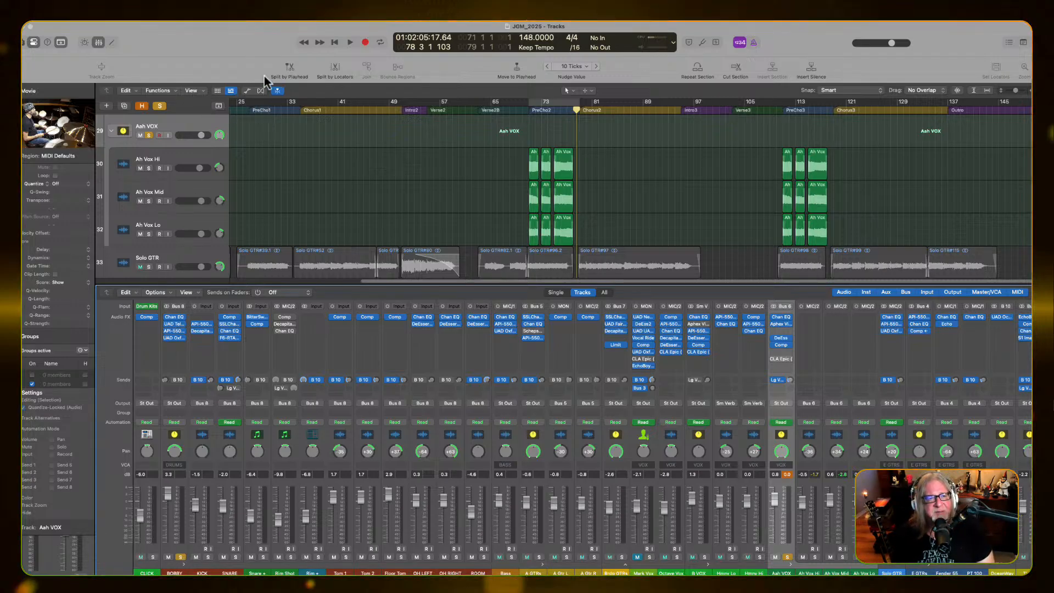
key(1)
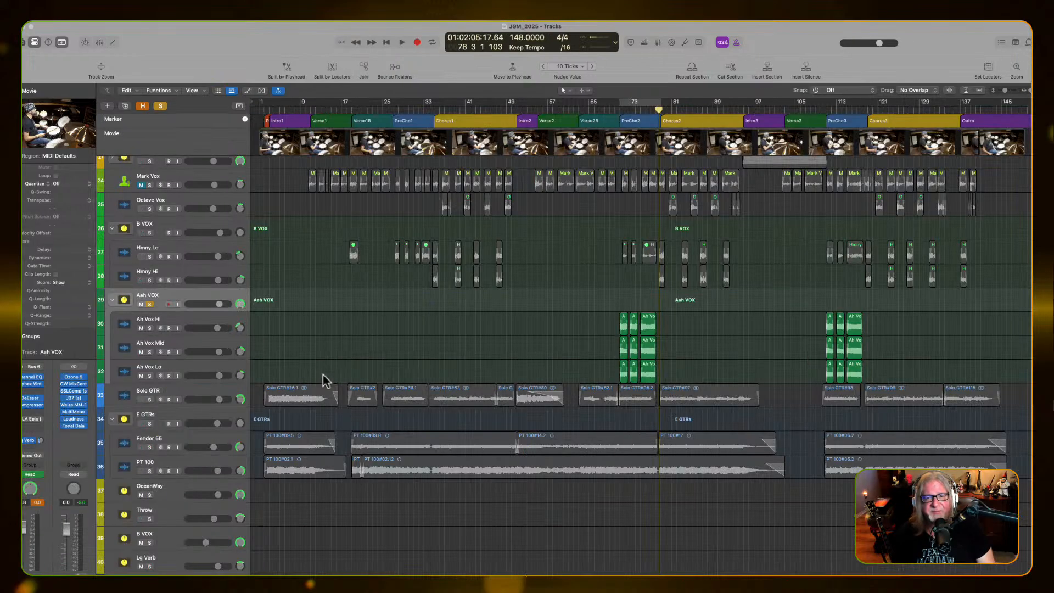
scroll(351, 406, right, 3)
scroll(352, 406, left, 1)
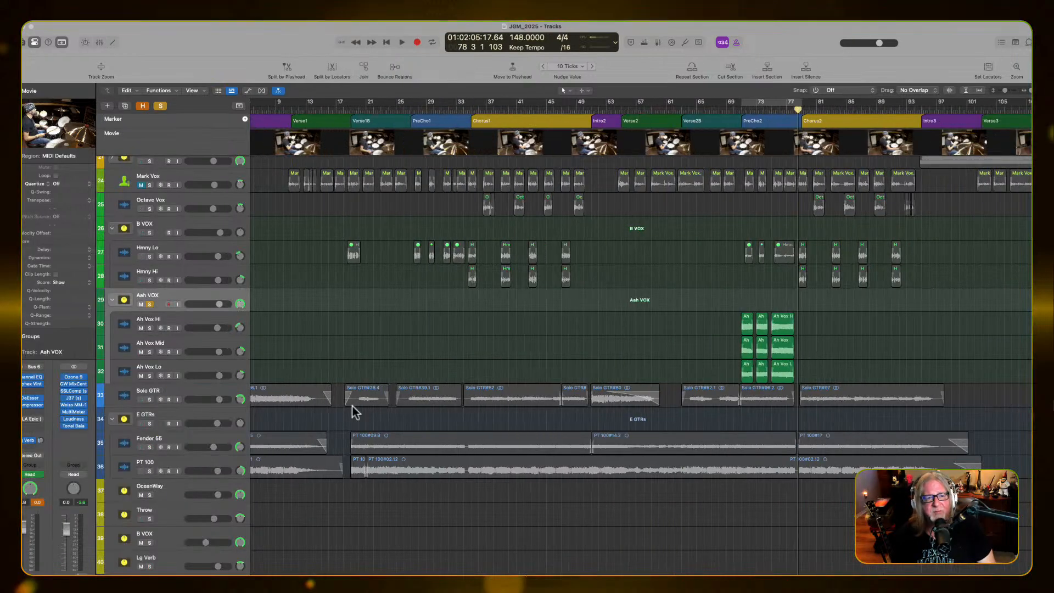
Turn on waveform zoom for the drum, bass and acoustic guitar regions around the start of Intro1
scroll(351, 407, down, 5)
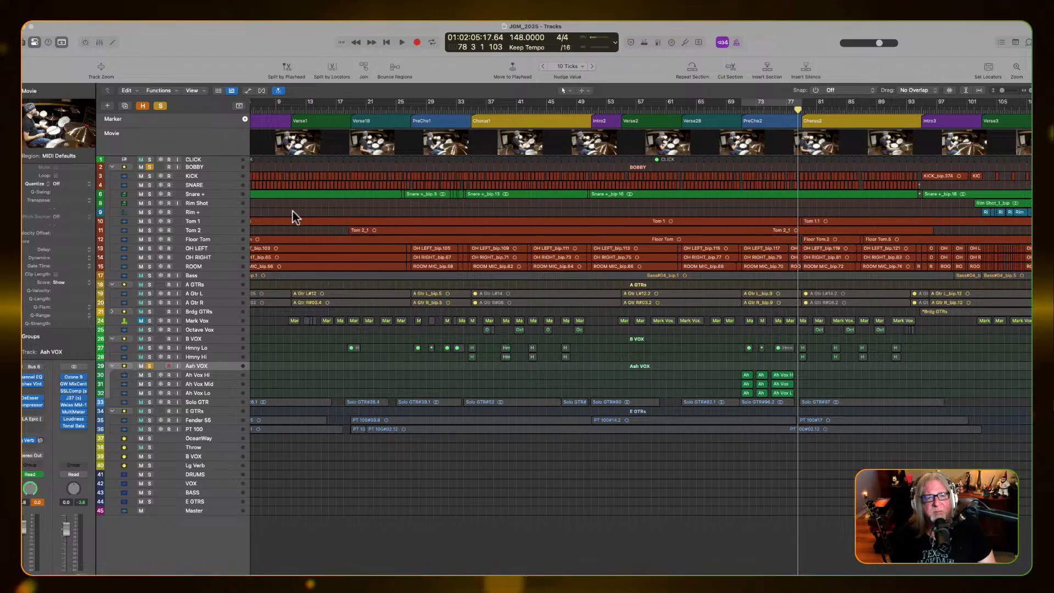
scroll(273, 194, left, 2)
scroll(274, 194, right, 8)
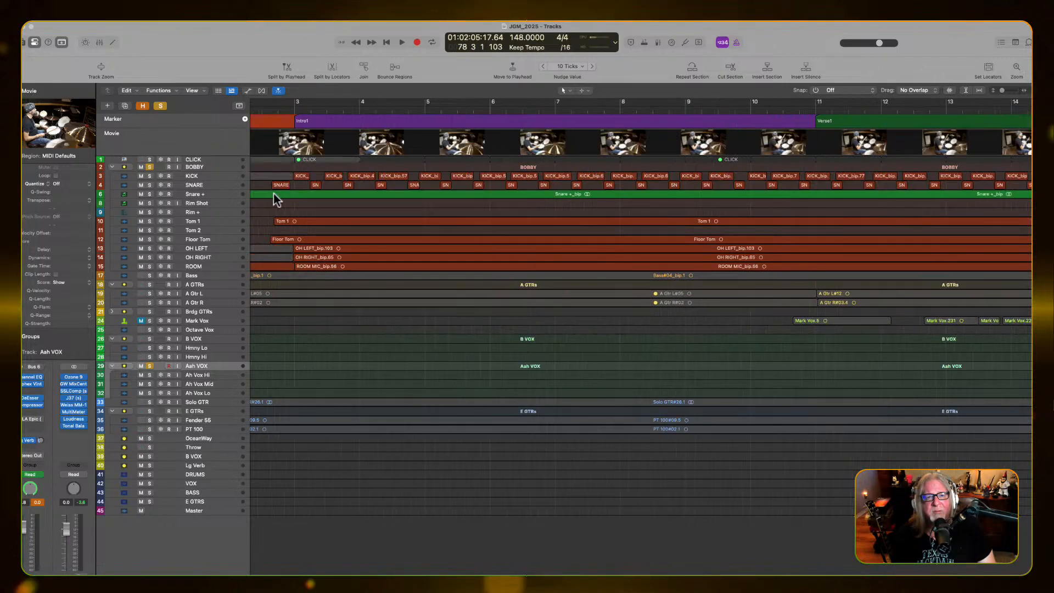
scroll(273, 193, up, 2)
scroll(273, 193, up, 3)
scroll(401, 214, left, 2)
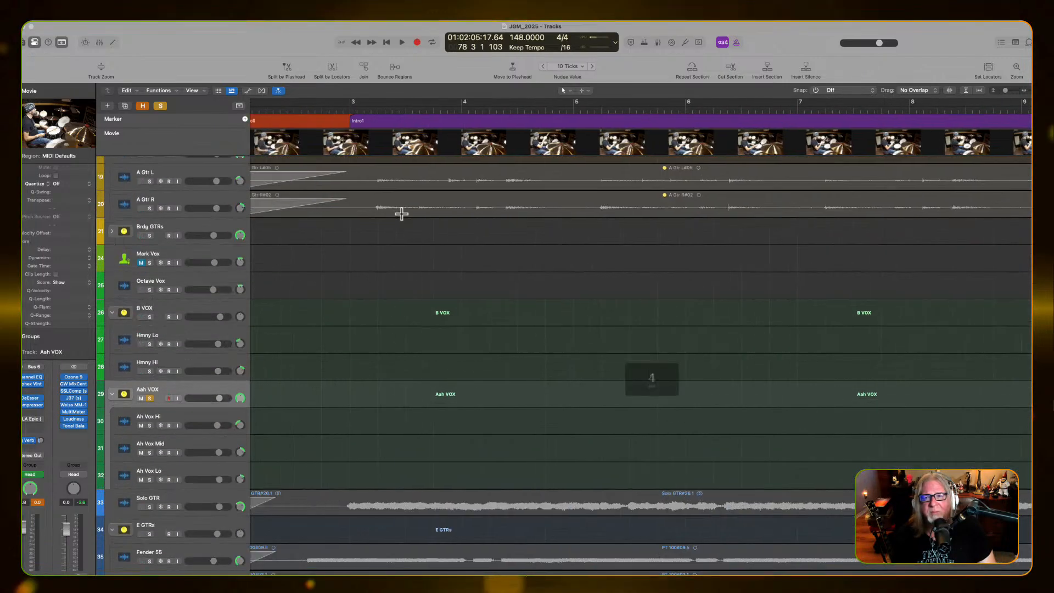
scroll(401, 213, up, 6)
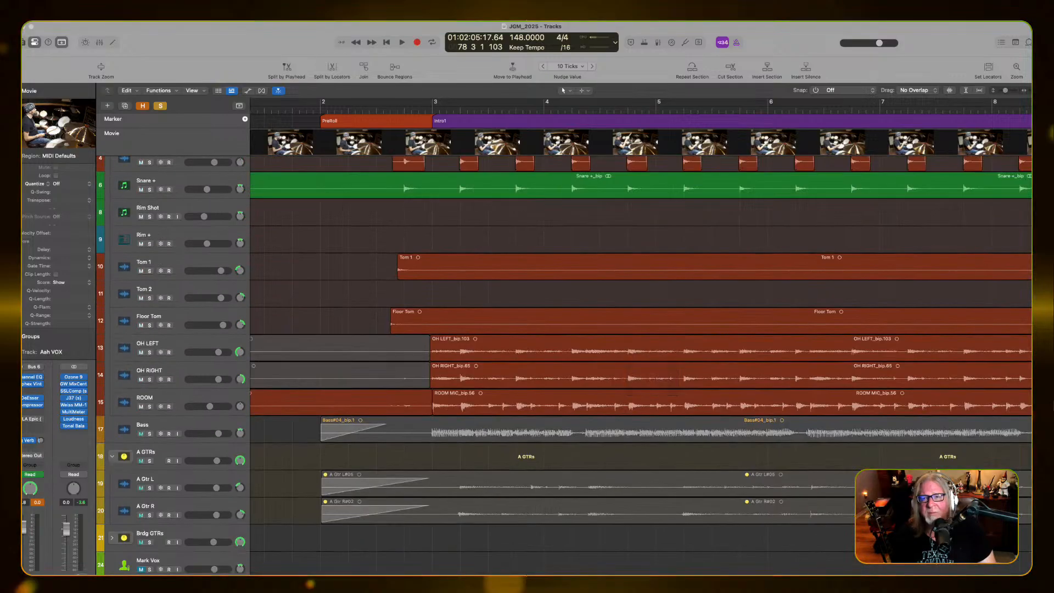
click(949, 90)
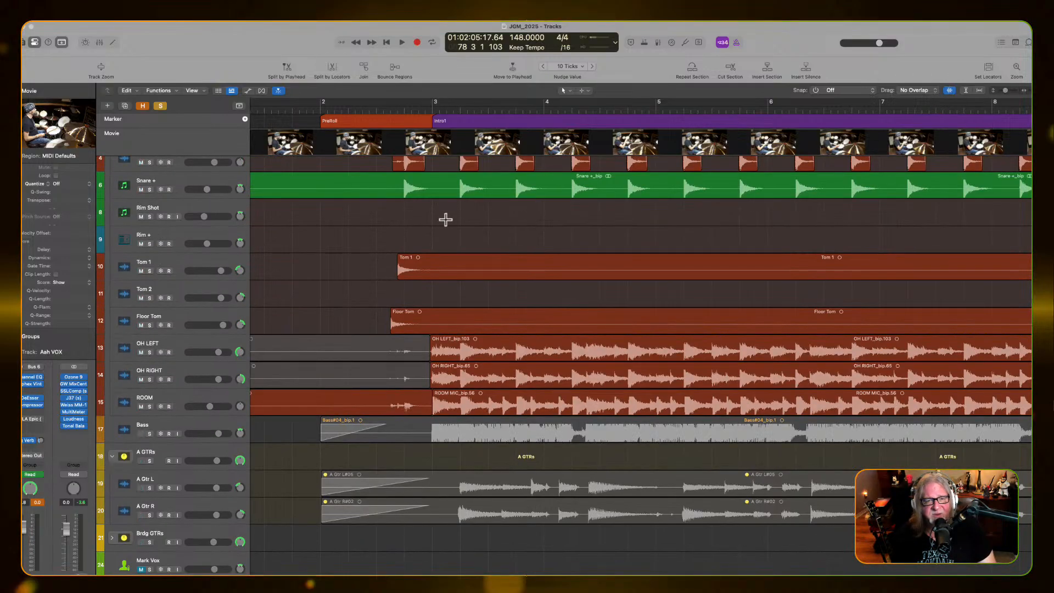
Extend the first kick region of Intro1 rightward to the start of the next kick region
scroll(395, 277, left, 3)
scroll(396, 274, up, 3)
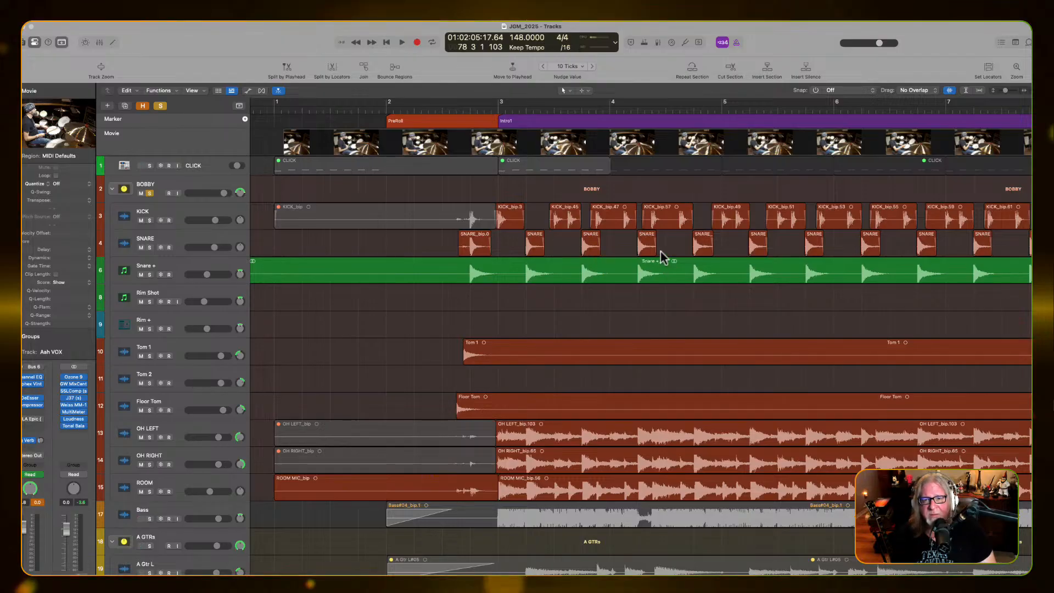
mouse_move(654, 251)
mouse_down()
mouse_move(694, 251)
mouse_move(658, 251)
mouse_up()
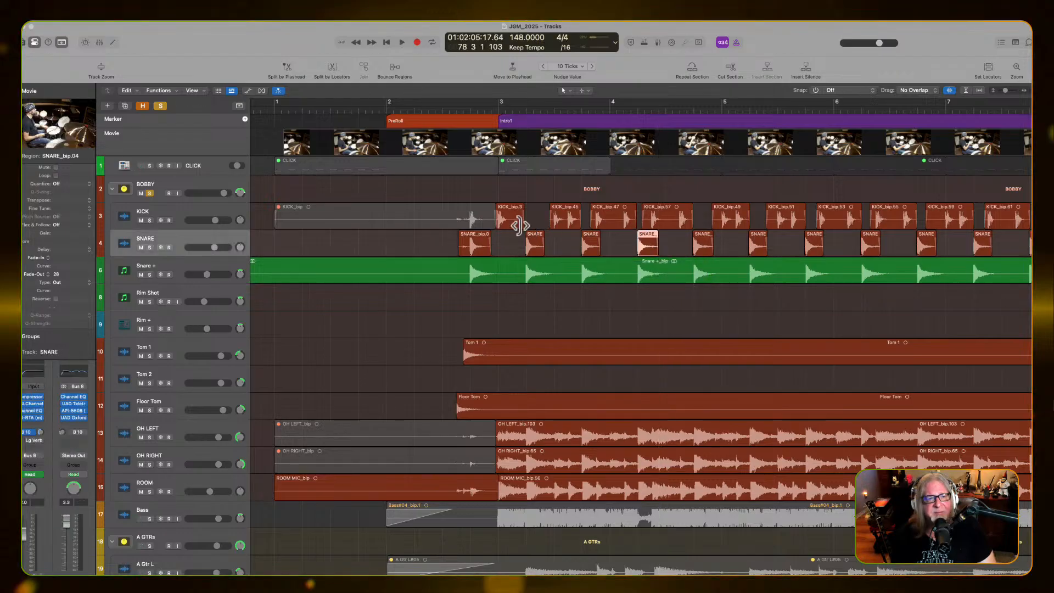
drag(519, 225, 543, 225)
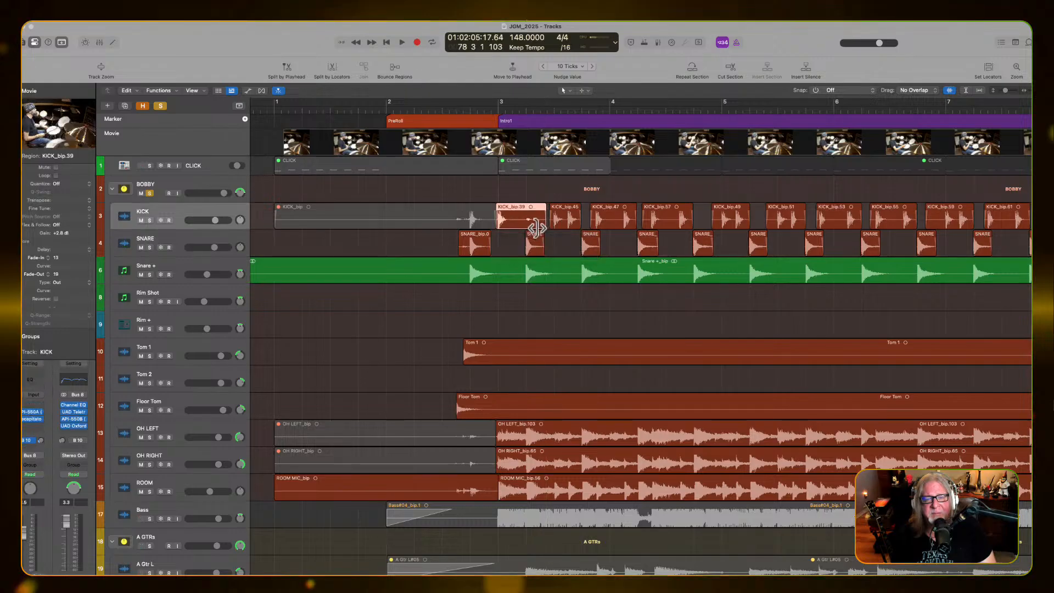
Solo the KICK track and play around the start of Intro1 to audition the lengthened kick region
alt+click(144, 221)
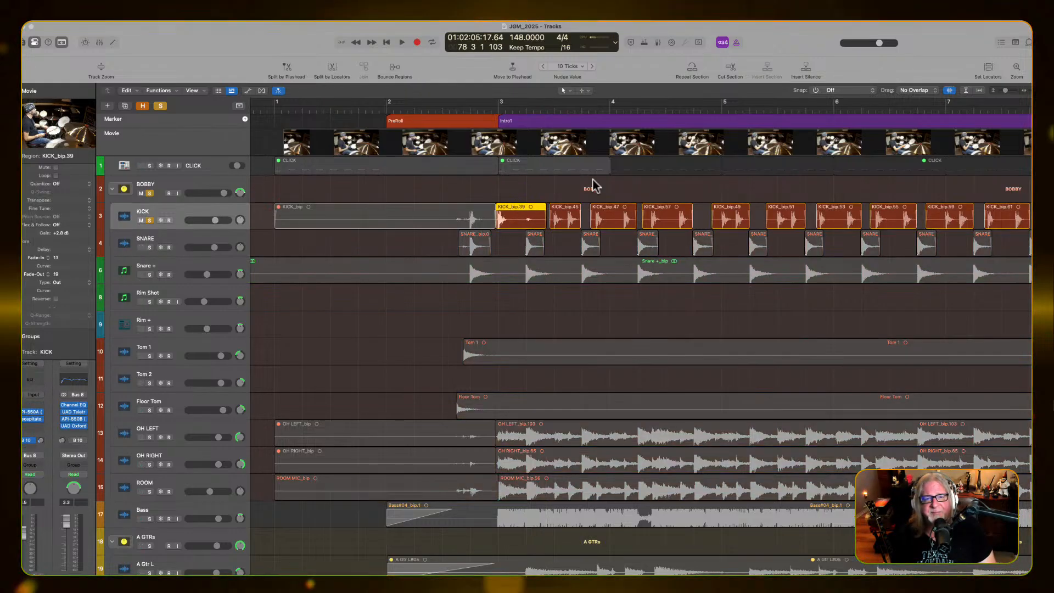
key(space)
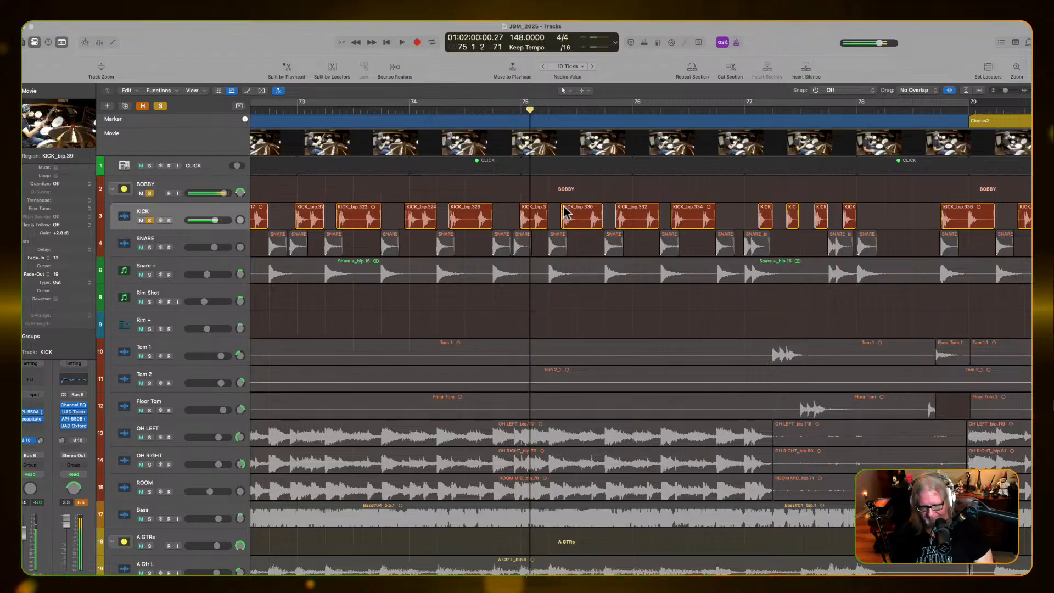
key(space)
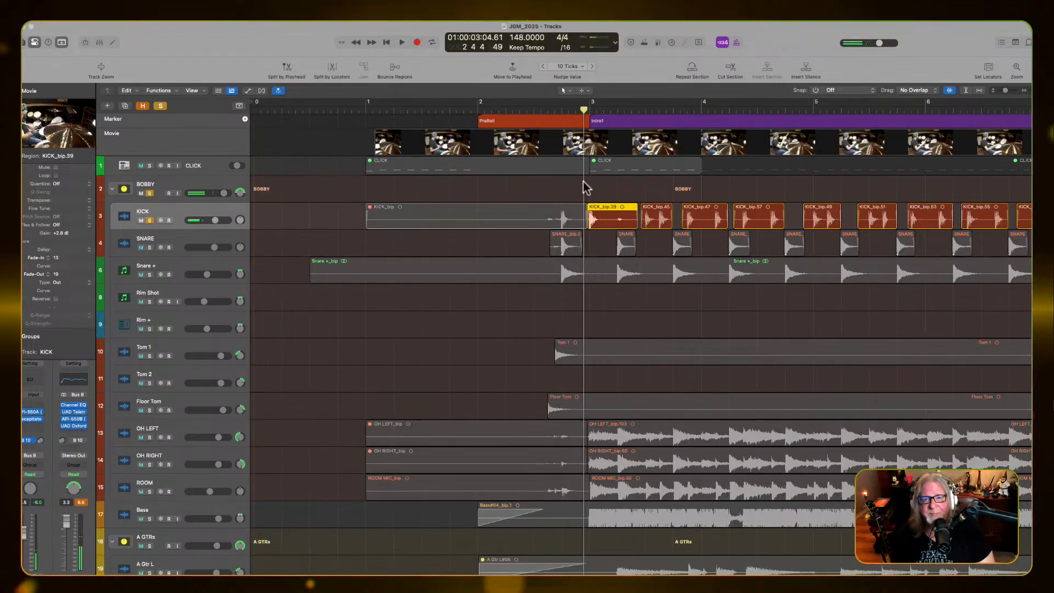
key(space)
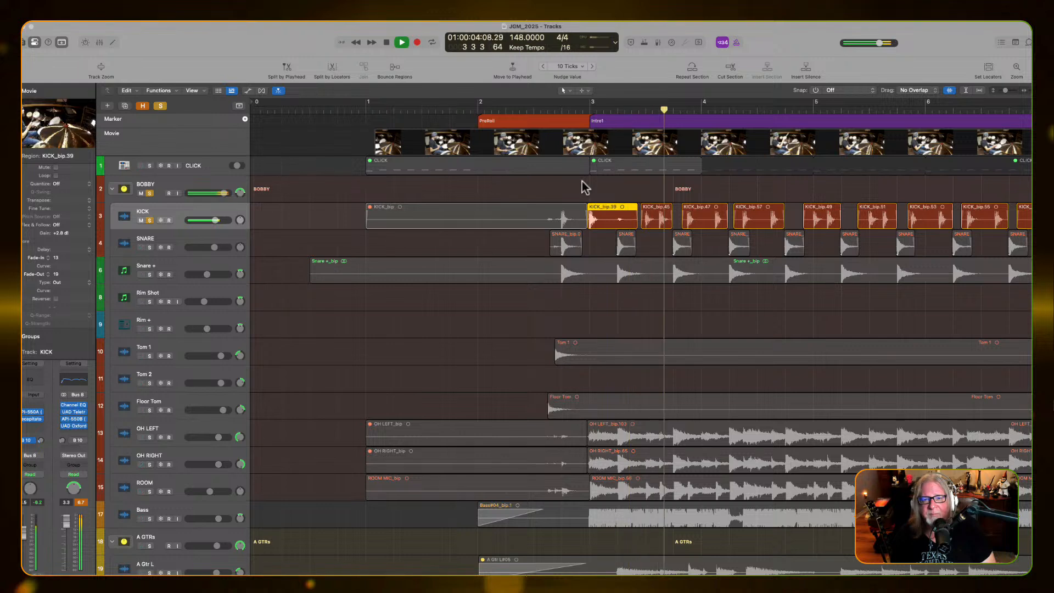
key(space)
drag(672, 224, 675, 229)
key(space)
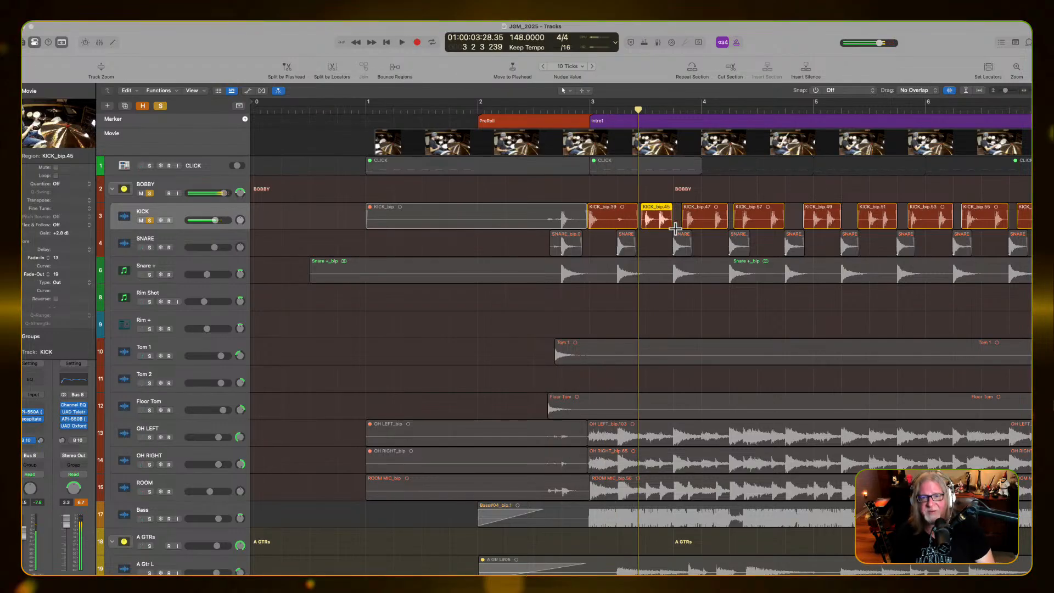
Unsolo the KICK track and undo the lengthening of the kick region
key(space)
key(s)
key(super+z)
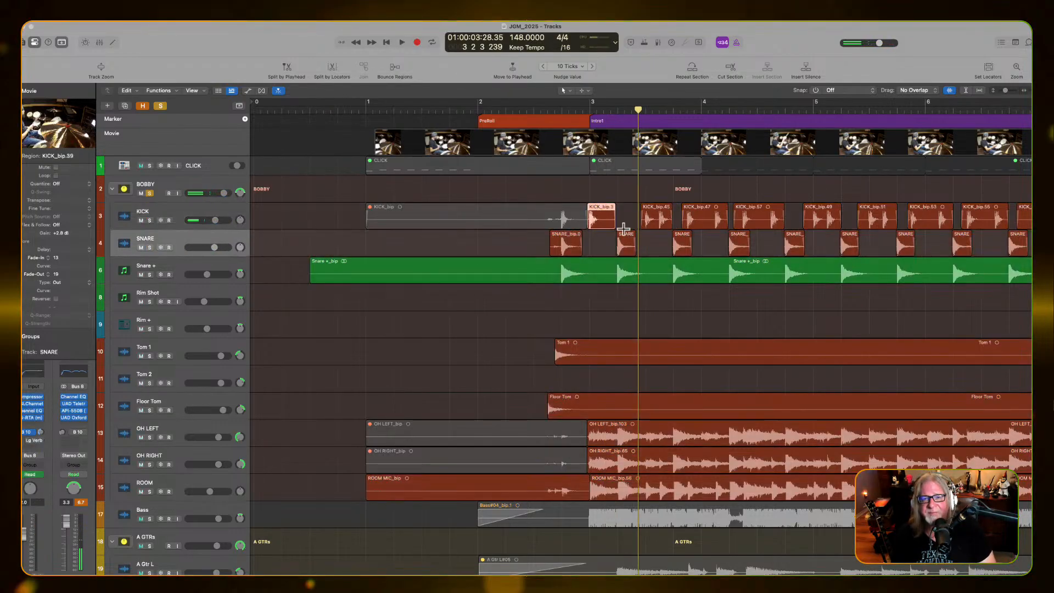
Extend the first Intro1 kick region to just before bar 5 and audition it within the drums and with KICK soloed
drag(614, 225, 797, 235)
key(space)
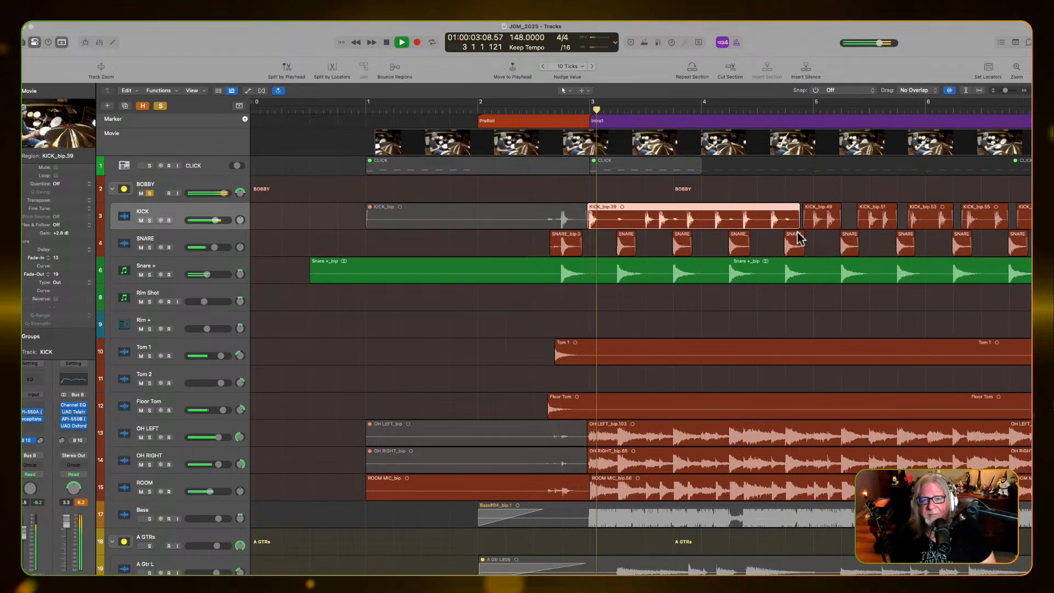
key(space)
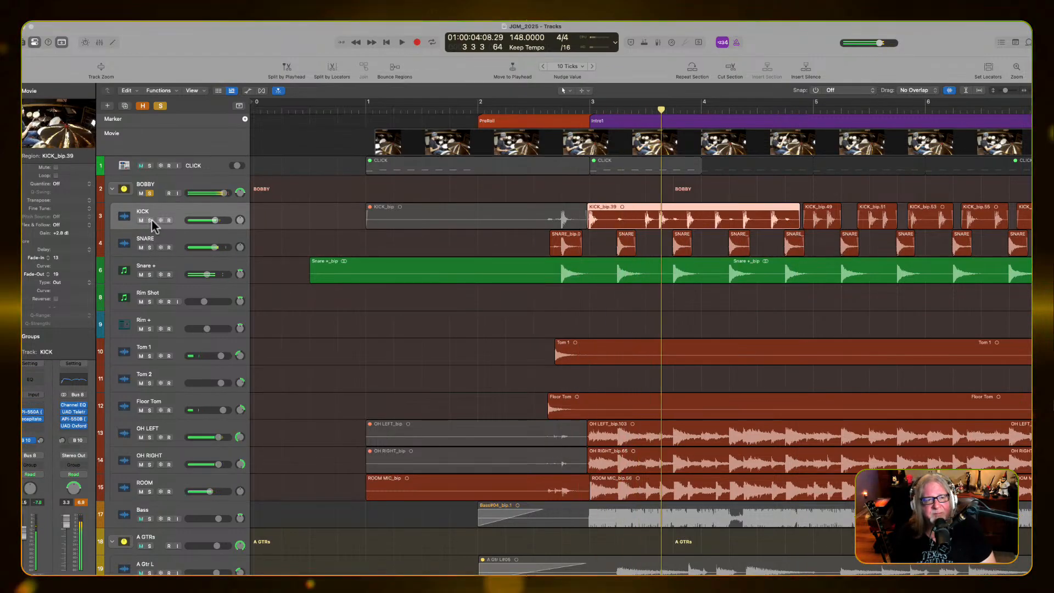
click(150, 220)
key(space)
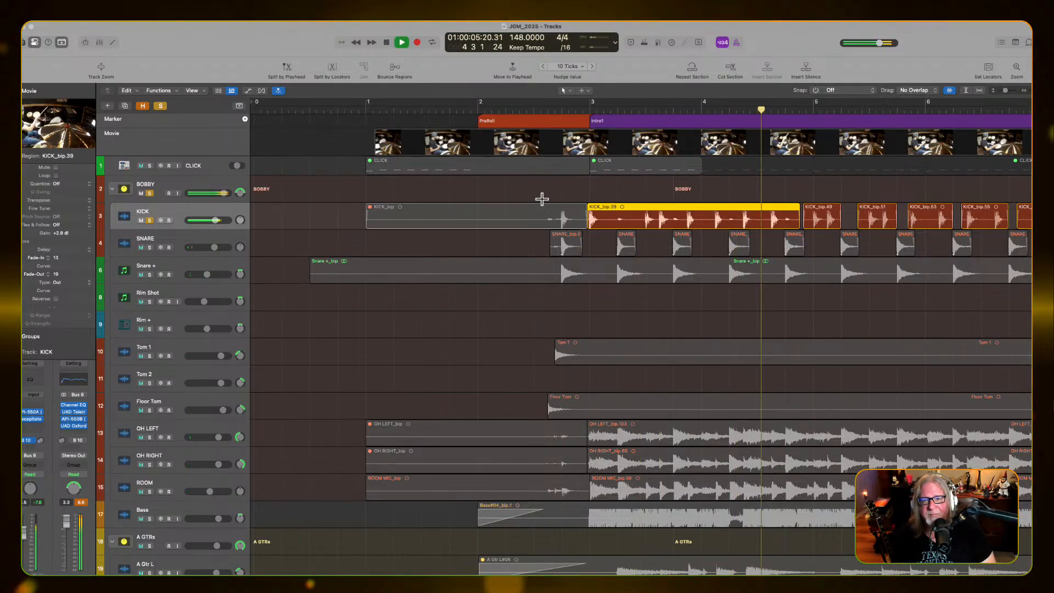
key(space)
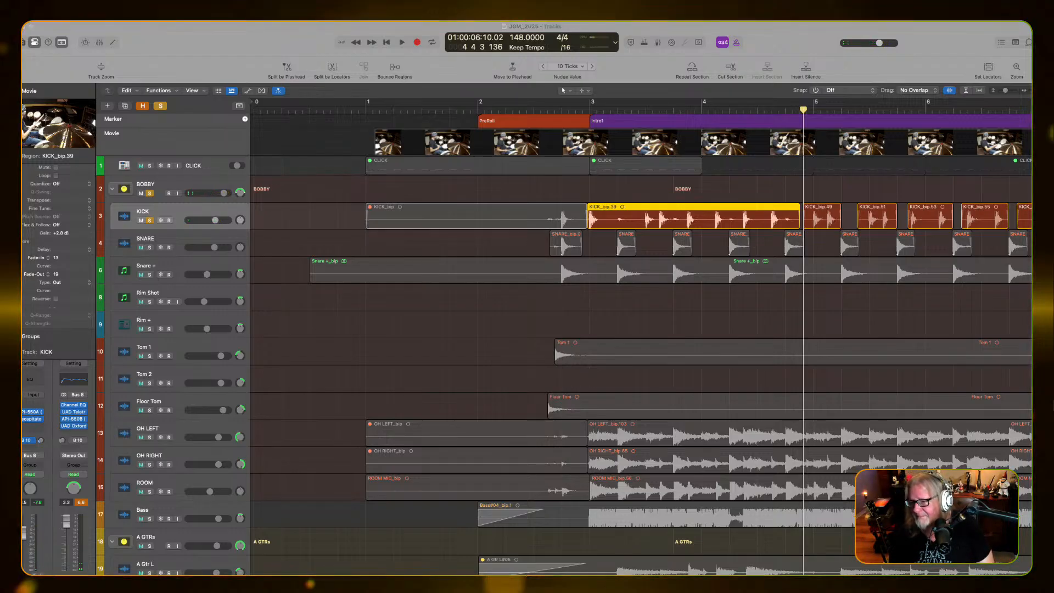
click(882, 325)
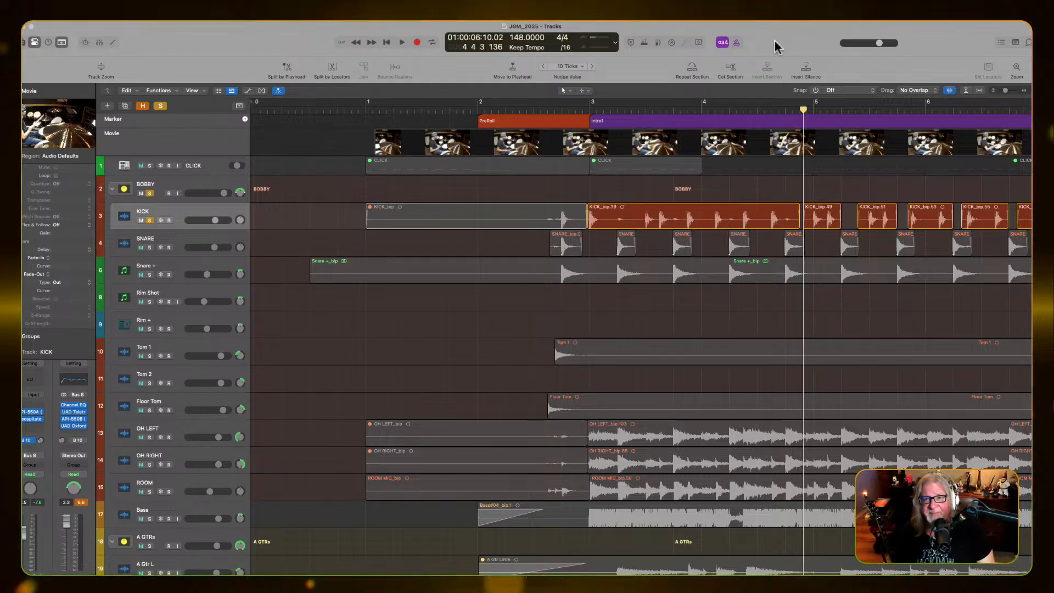
Unsolo KICK and undo the extension that covers the neighbouring kick regions
key(s)
key(super+z)
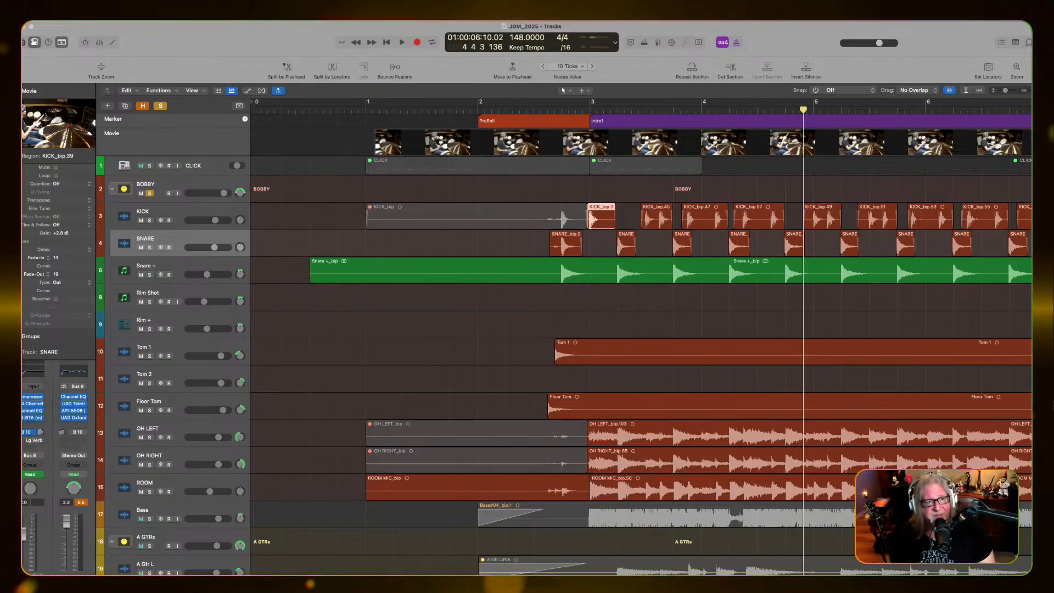
Solo the SNARE track and play its trimmed hits at the start of Intro1
click(208, 262)
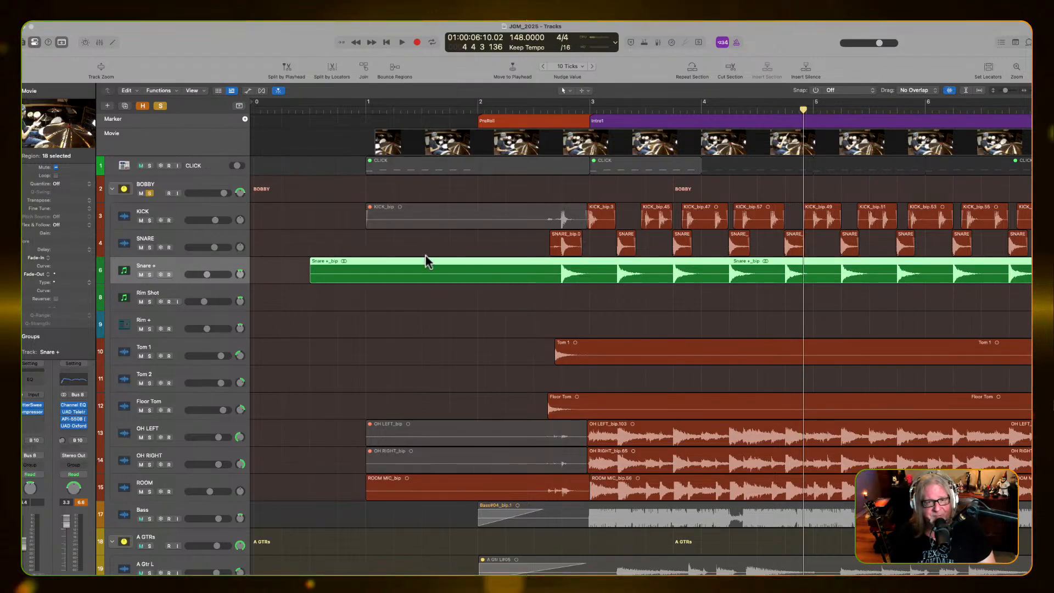
click(147, 247)
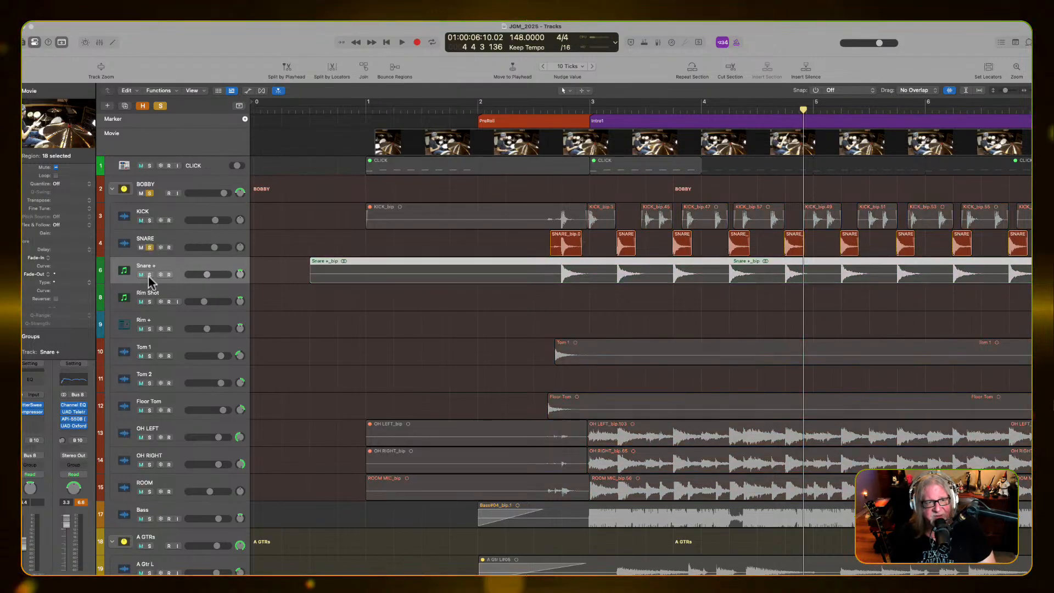
click(541, 245)
key(space)
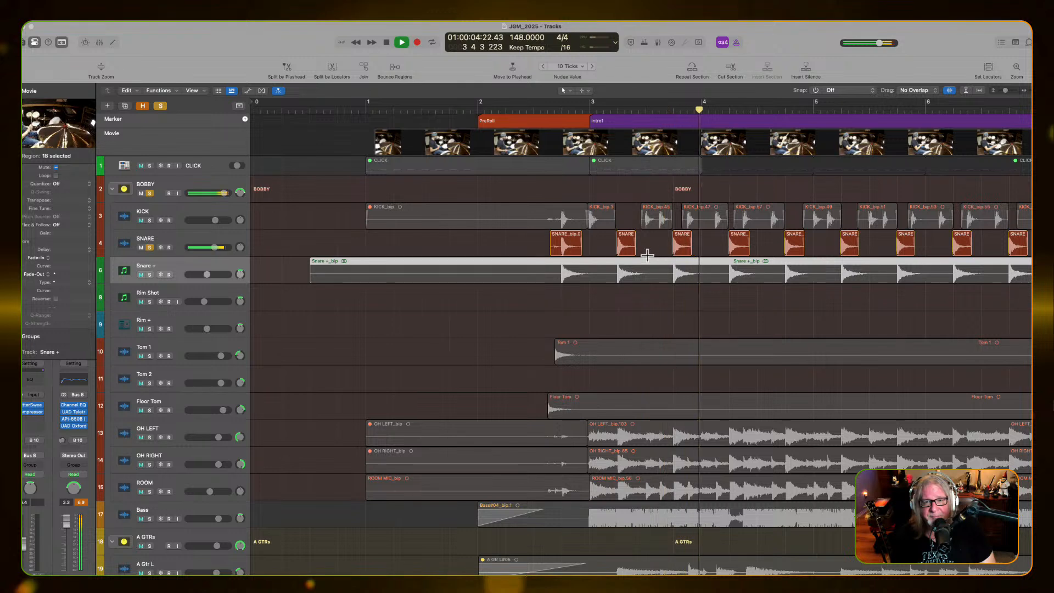
key(space)
Extend the first SNARE region to about halfway through bar 5, audition it, and undo the extension
drag(578, 250, 873, 271)
key(space)
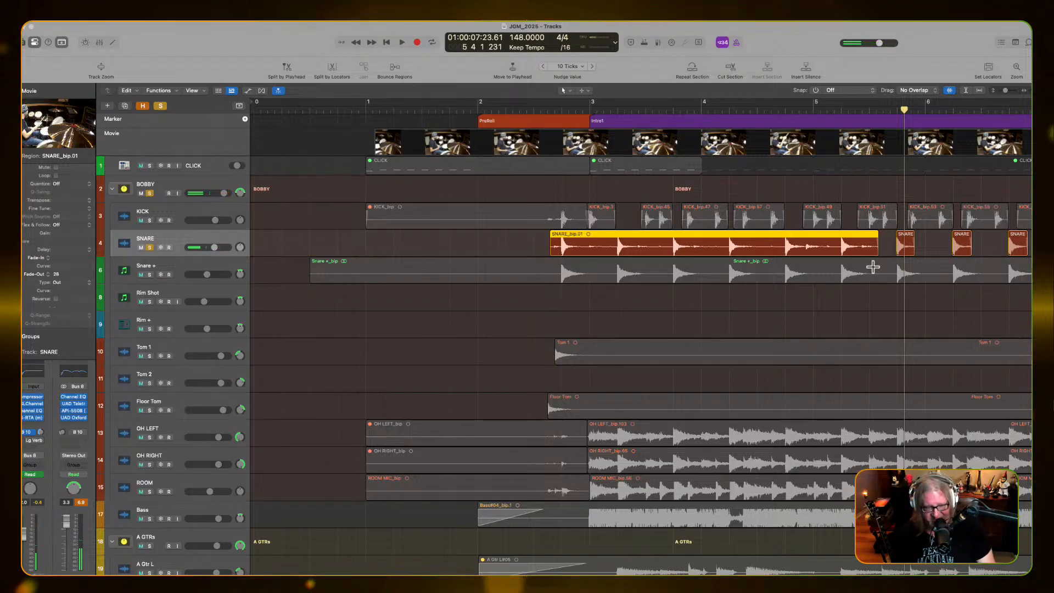
key(super+z)
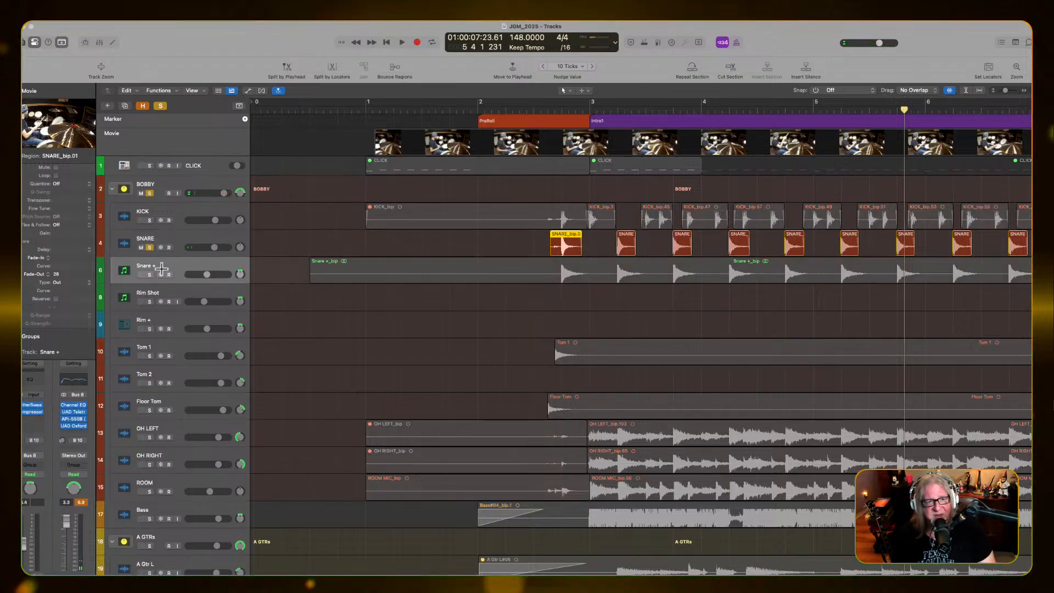
Switch the solo from SNARE to the Snare + sample track and play it through Intro1
click(148, 249)
click(149, 275)
key(space)
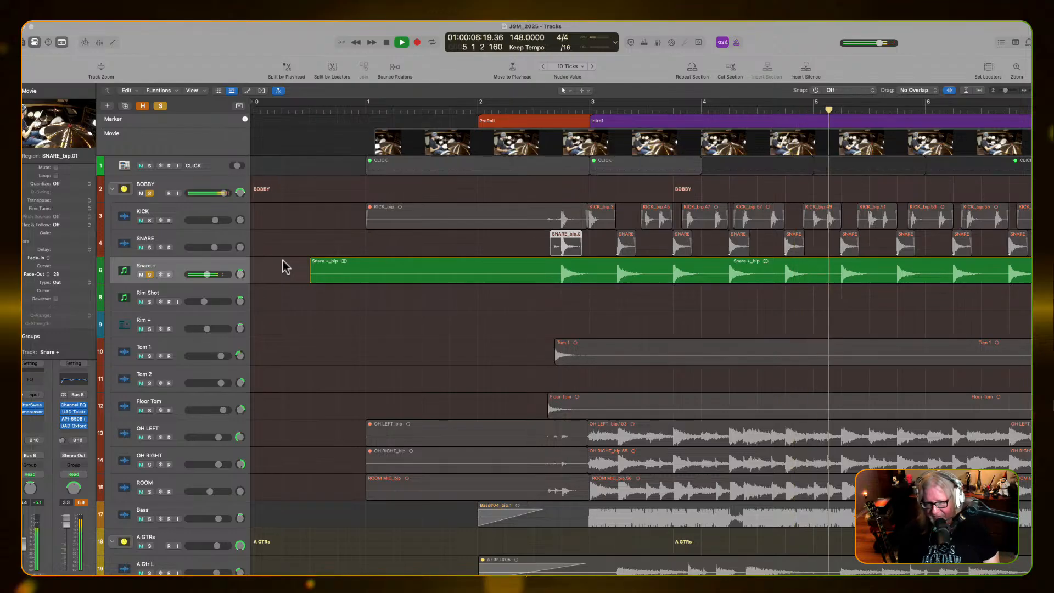
key(space)
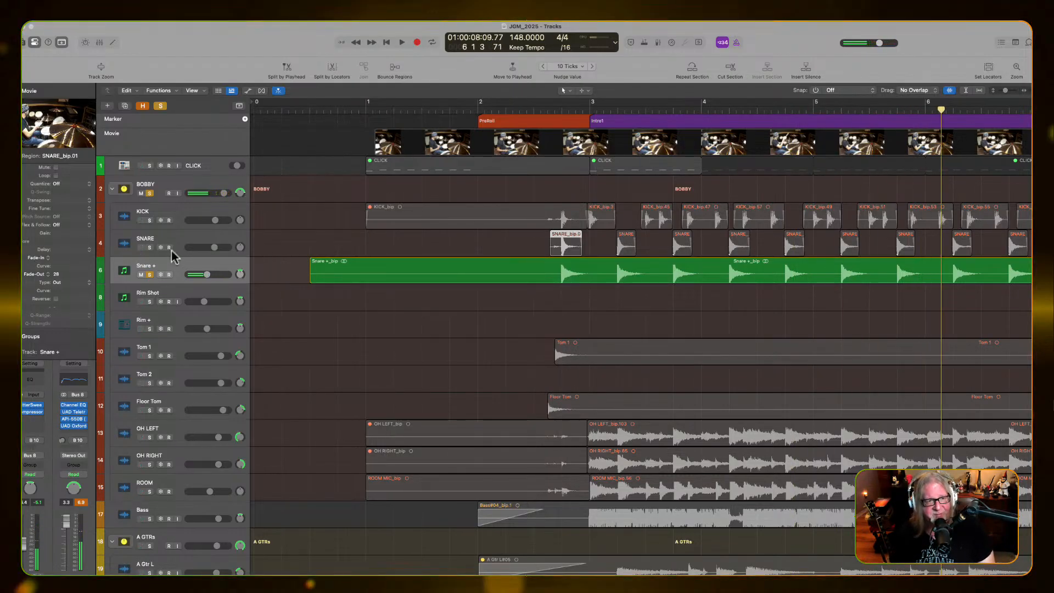
Solo SNARE alongside Snare + and play the two snare tracks together
click(150, 248)
key(space)
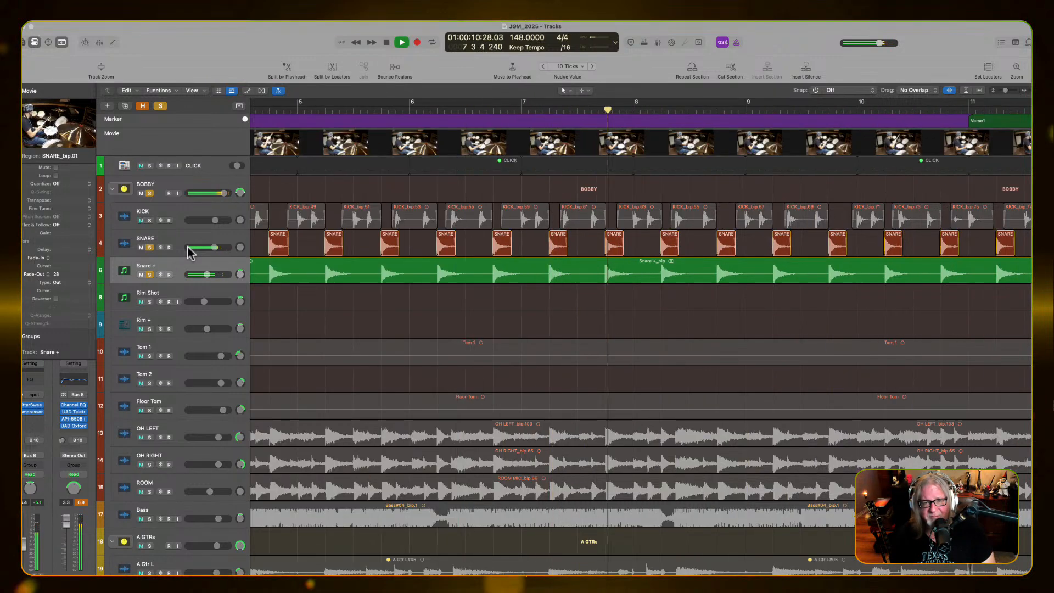
key(space)
Unsolo Snare + and SNARE, and play the full drum stack through Intro1 into Verse1
click(150, 274)
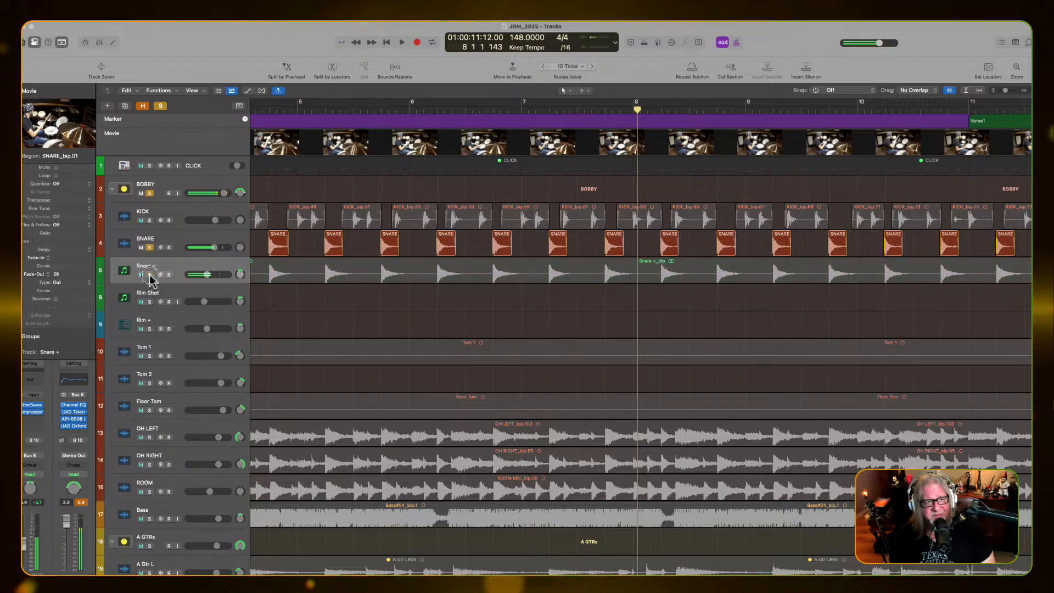
click(170, 252)
click(149, 248)
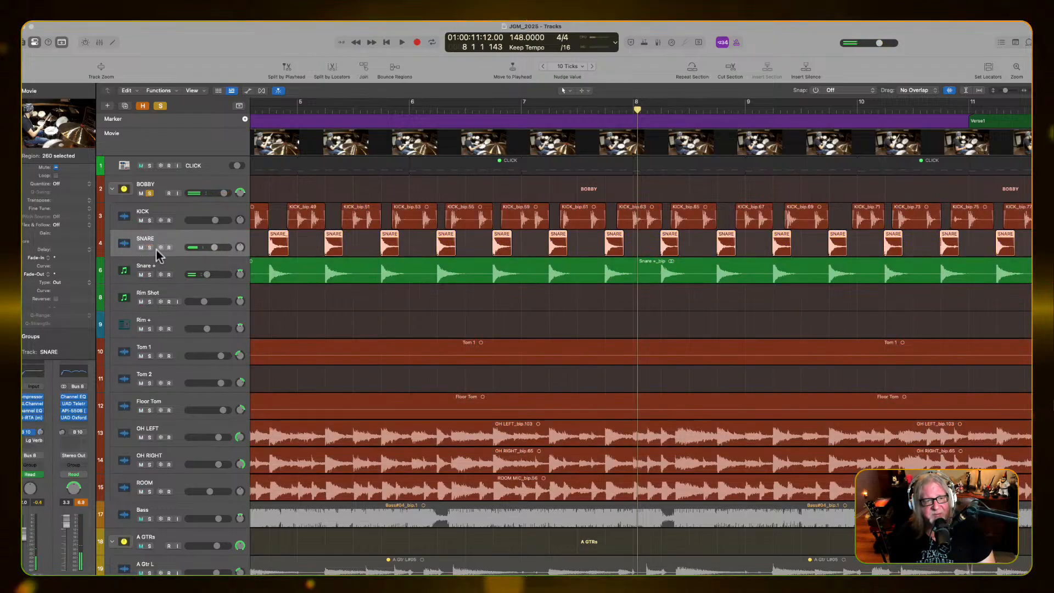
key(Return)
key(space)
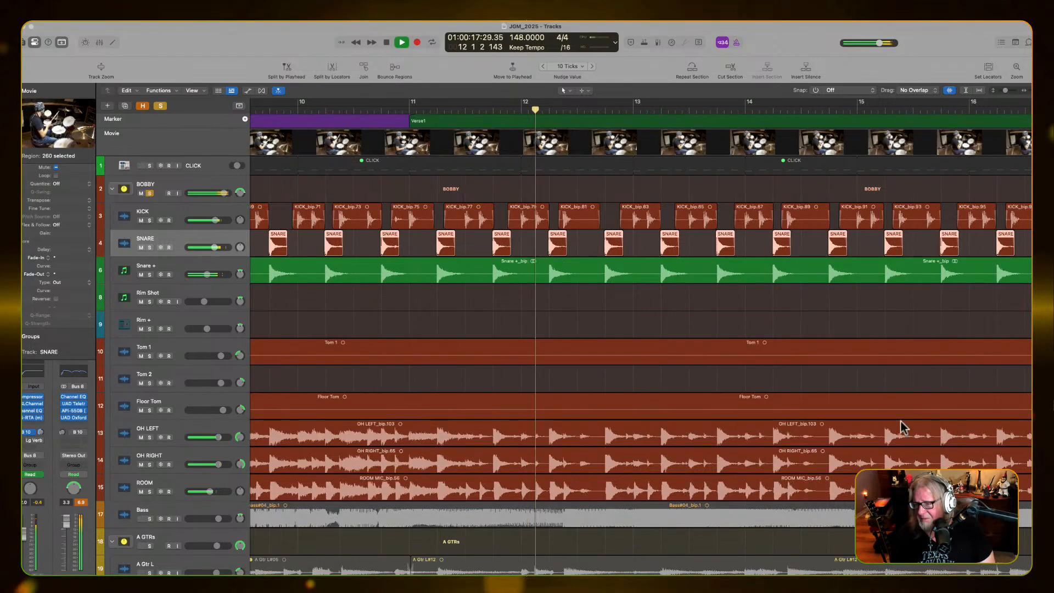
key(space)
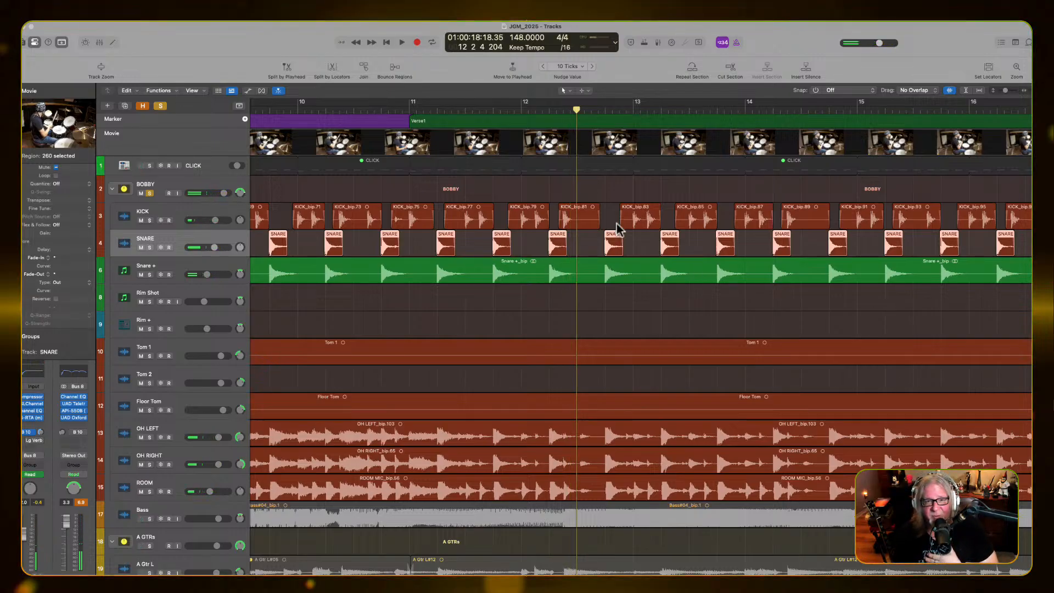
Solo the KICK track and play its trimmed regions through Intro1
scroll(647, 376, left, 2)
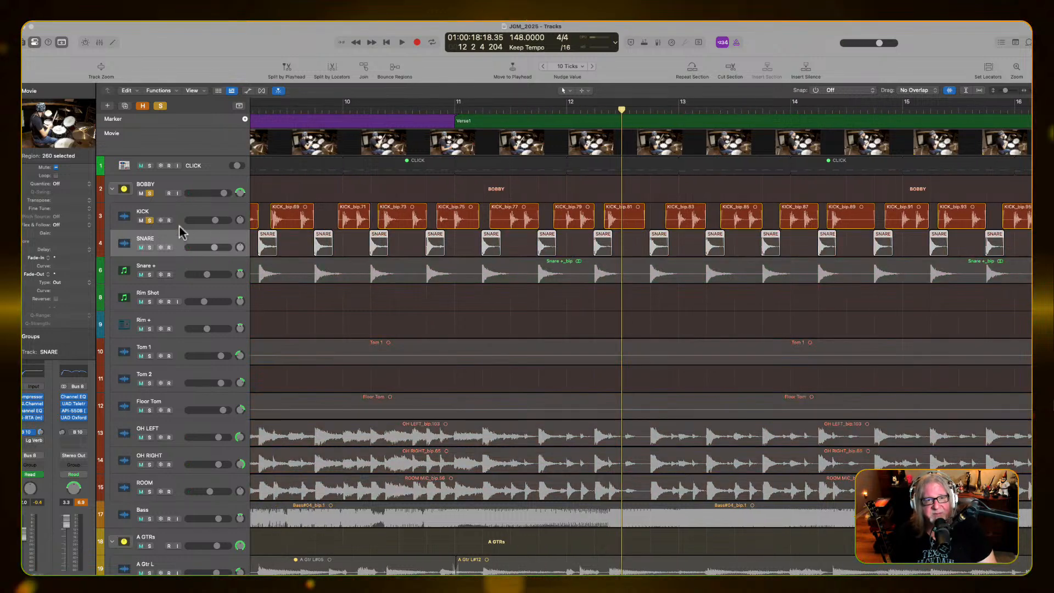
scroll(351, 266, down, 6)
scroll(350, 266, down, 1)
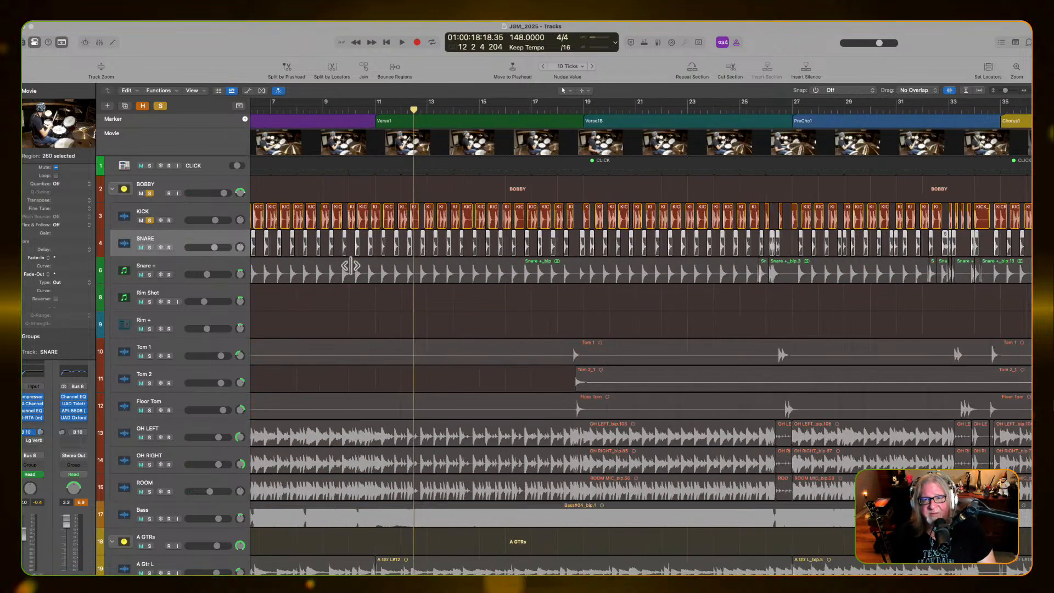
key(space)
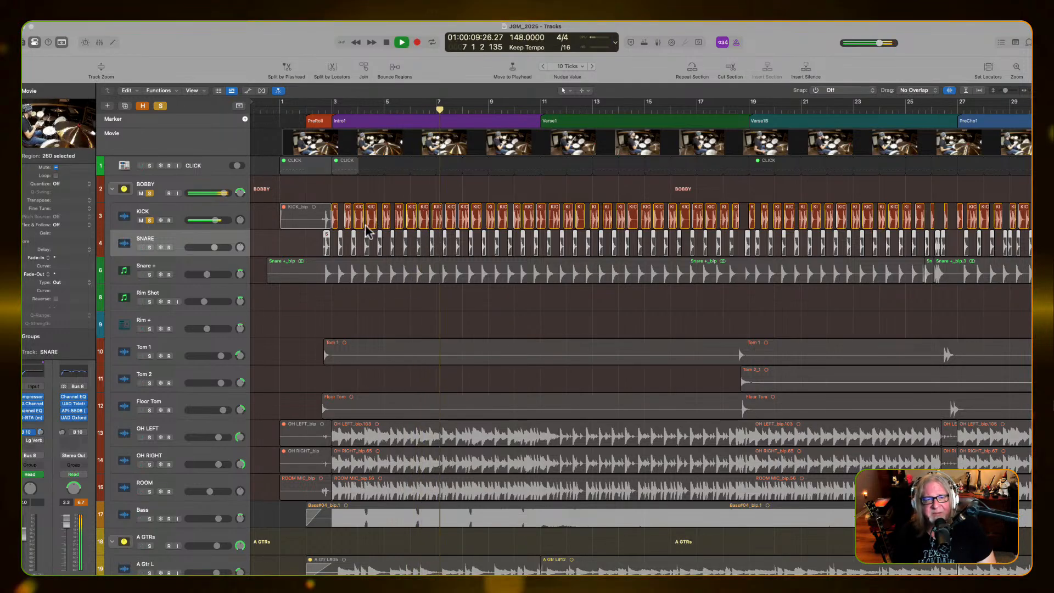
key(space)
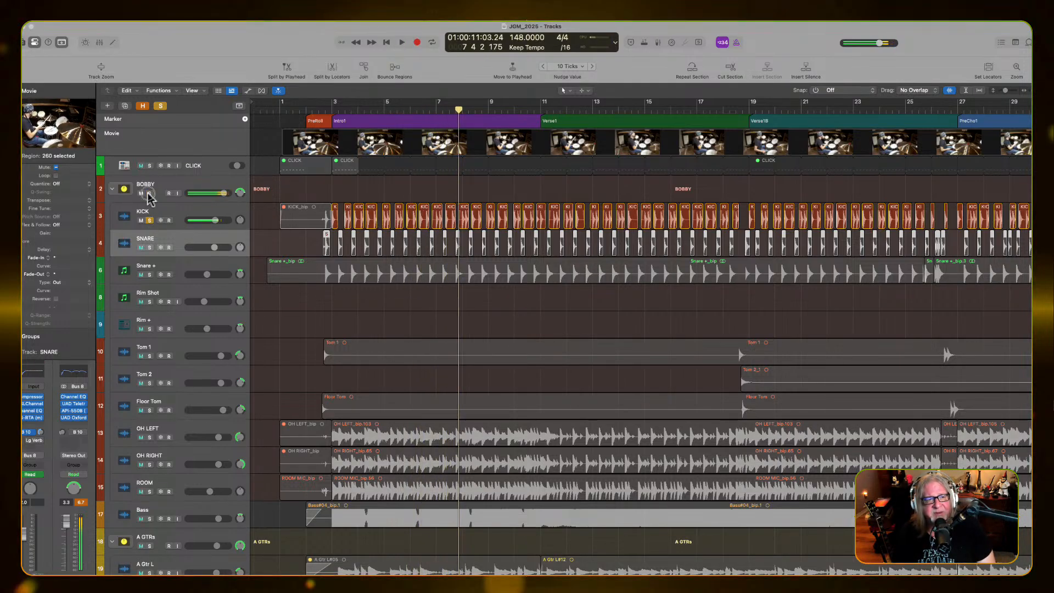
Unsolo KICK and play the whole drum stack in Intro1
click(149, 220)
click(149, 193)
key(space)
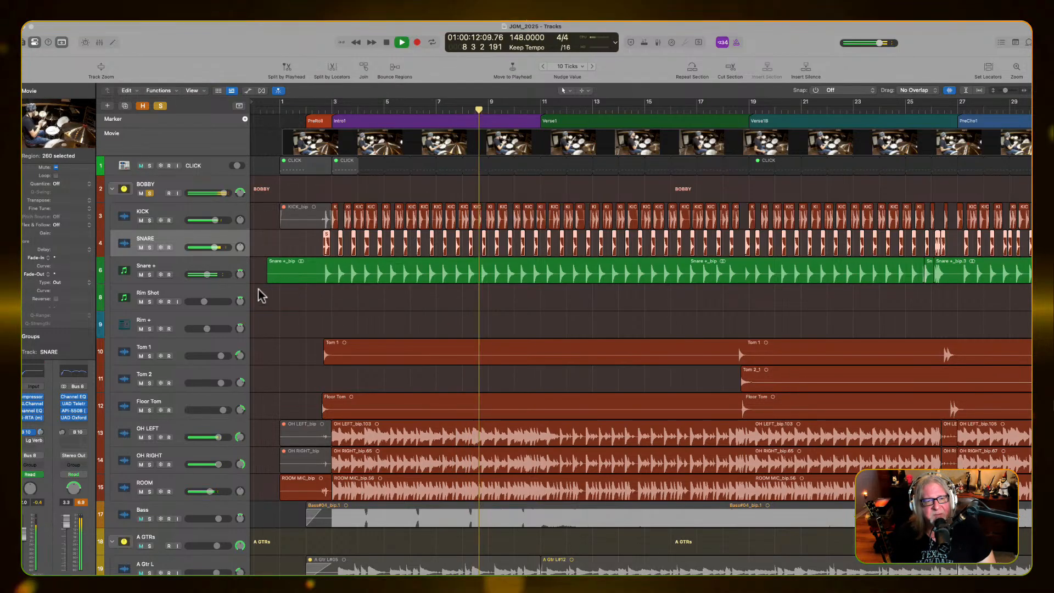
key(space)
Turn the drum stack's solo off and on again
click(149, 193)
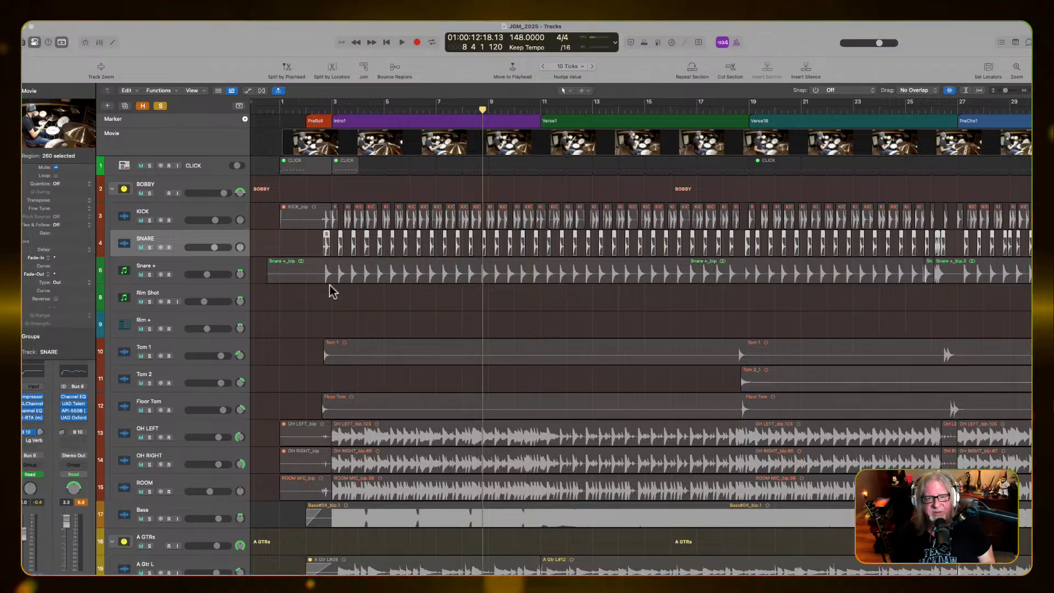
key(super+Left)
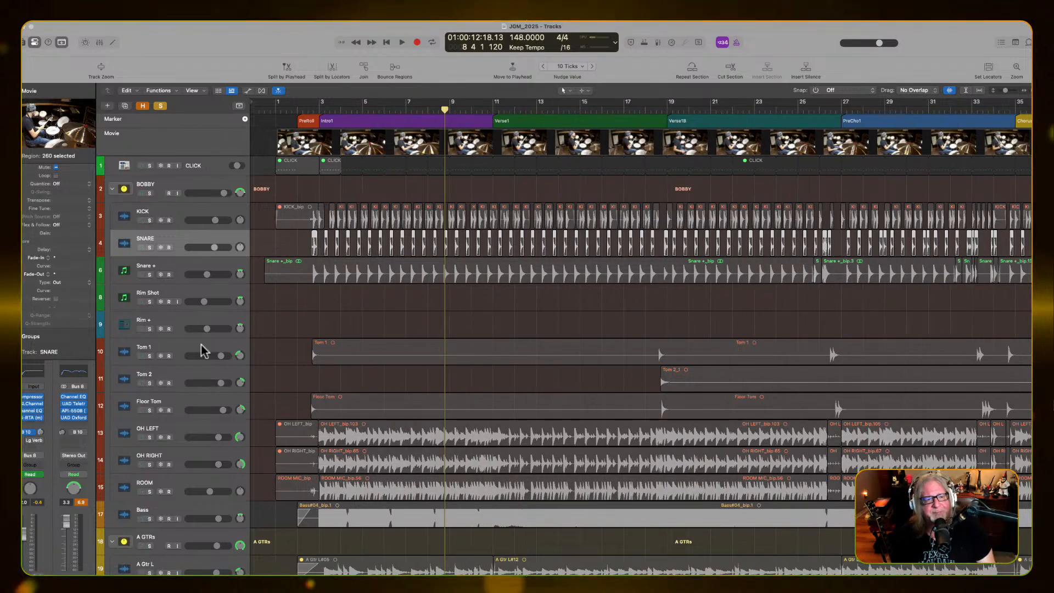
click(149, 194)
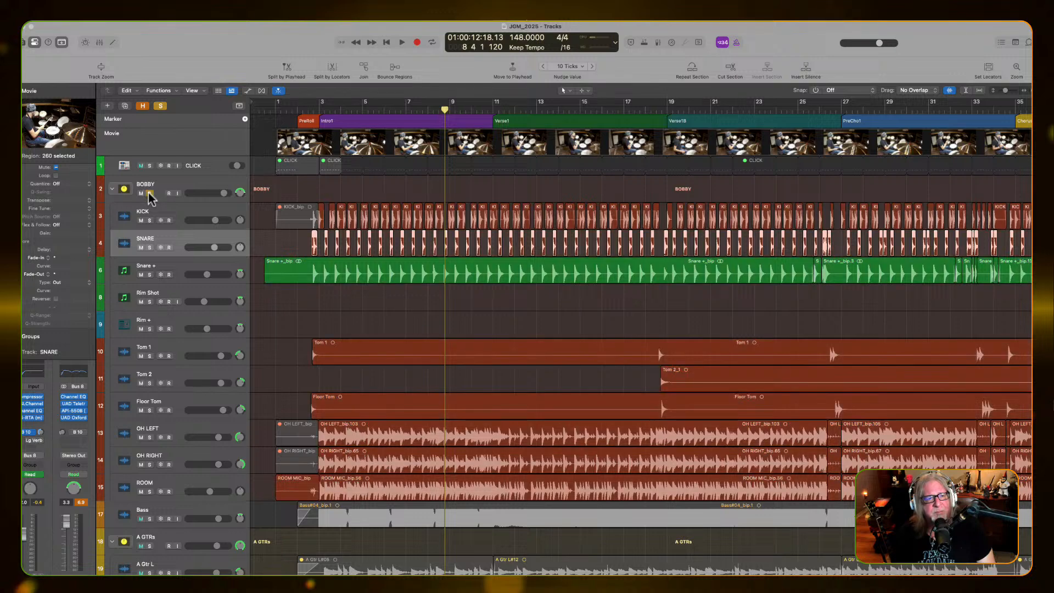
Turn off the BOBBY drum stack's solo and briefly play the full mix from the start of the song
click(150, 193)
key(super+Left)
key(super+Left)
key(super+Left)
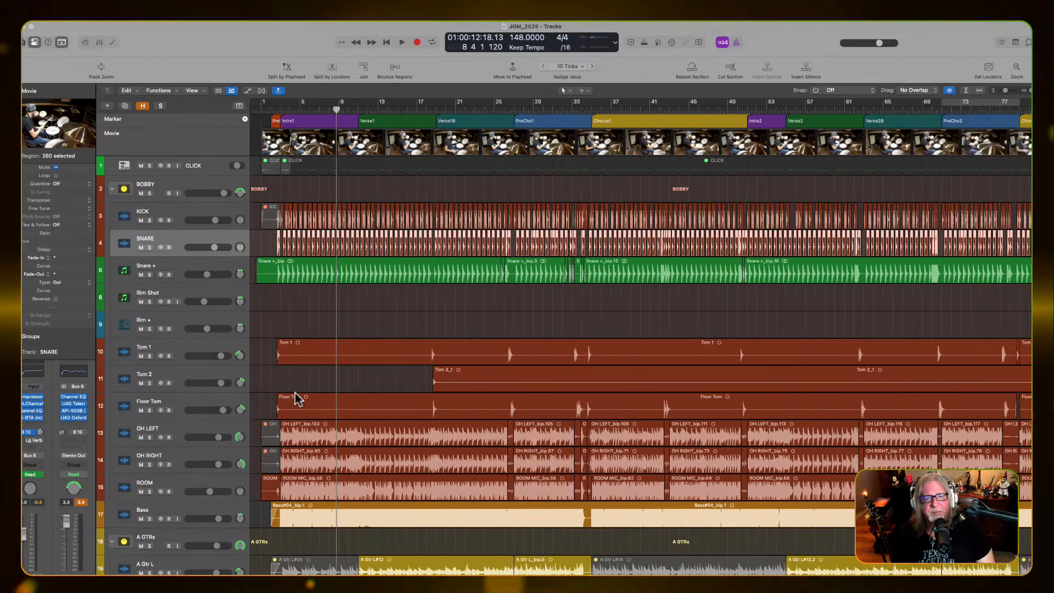
key(shift+space)
key(space)
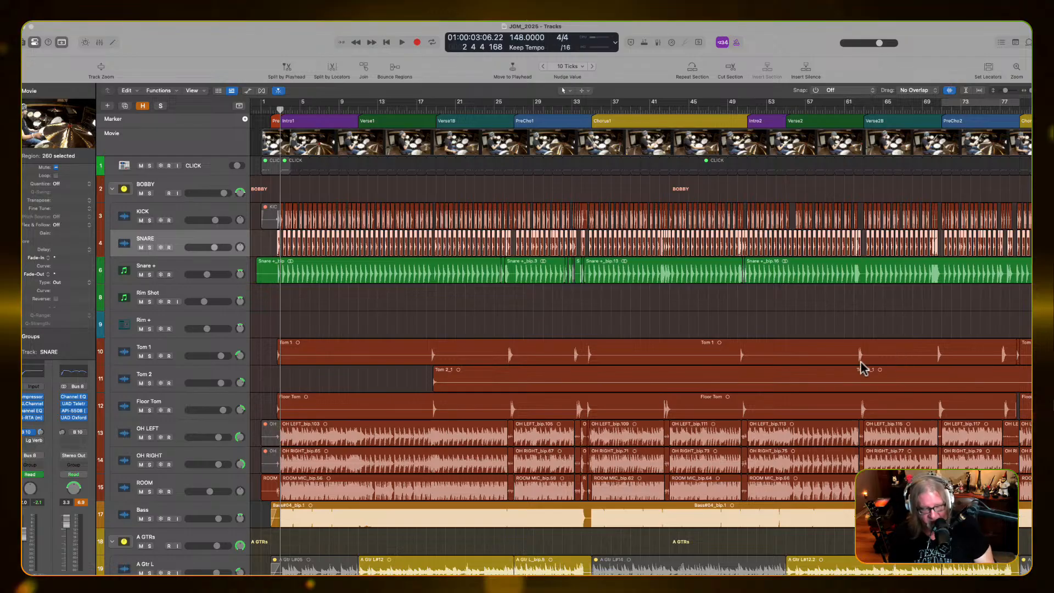
Fit more of the arrangement and its tracks in the view, and turn off the enlarged waveform display
key(super+Left)
key(super+Left)
key(super+Down)
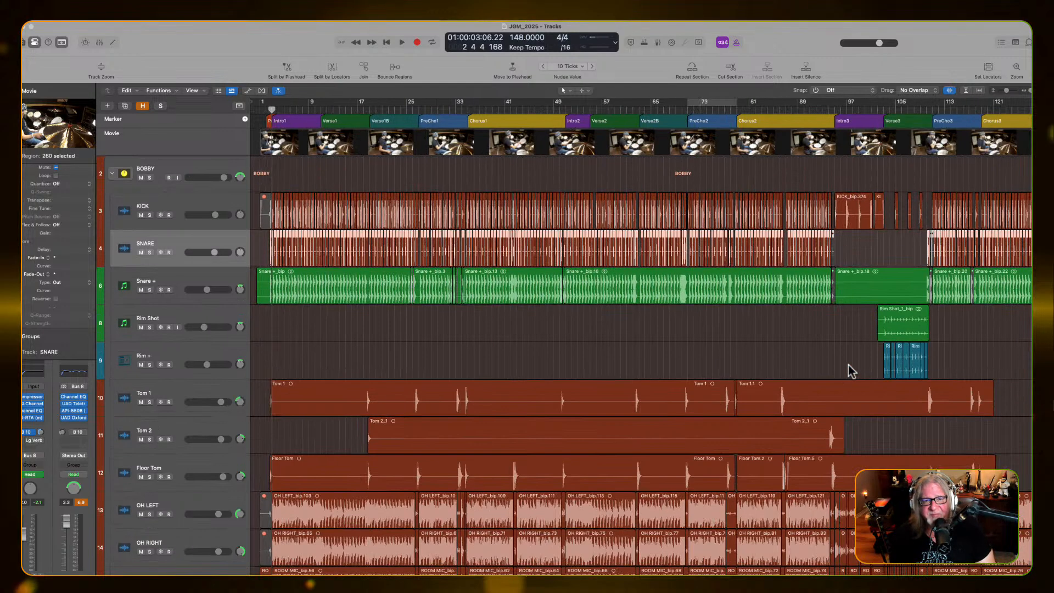
key(super+Up)
key(super+Up)
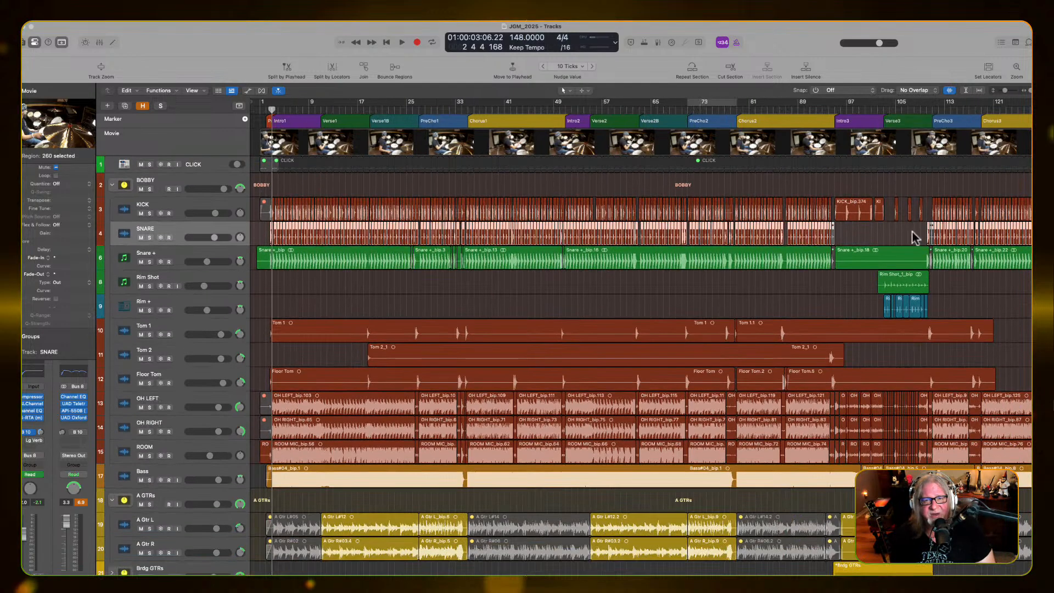
click(949, 91)
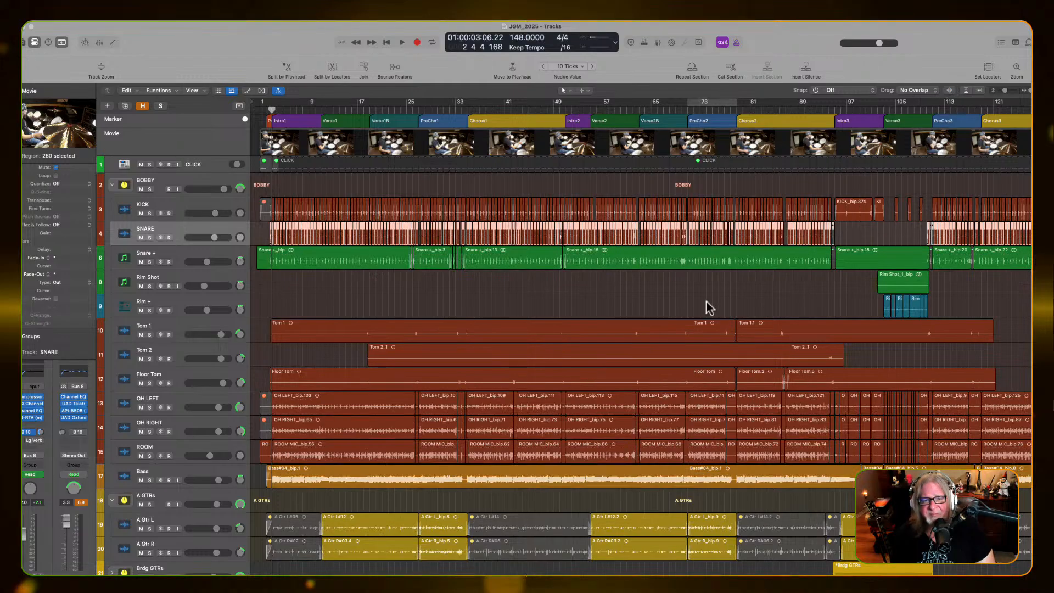
Select the Solo GTR track and inspect the Ozone 9 plug-in on the MIXBUSS channel
key(super+Right)
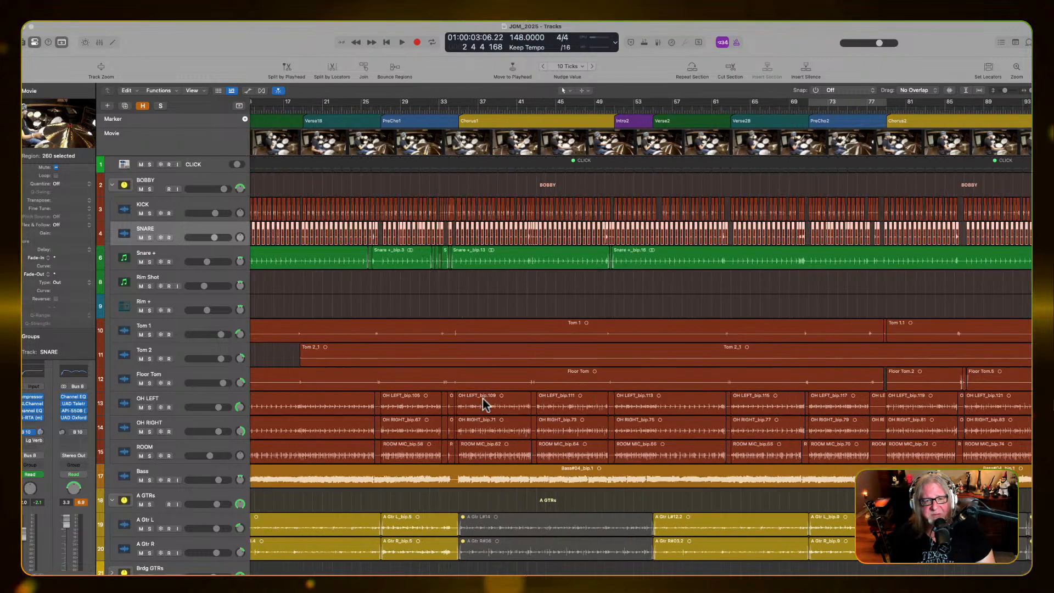
scroll(482, 399, left, 3)
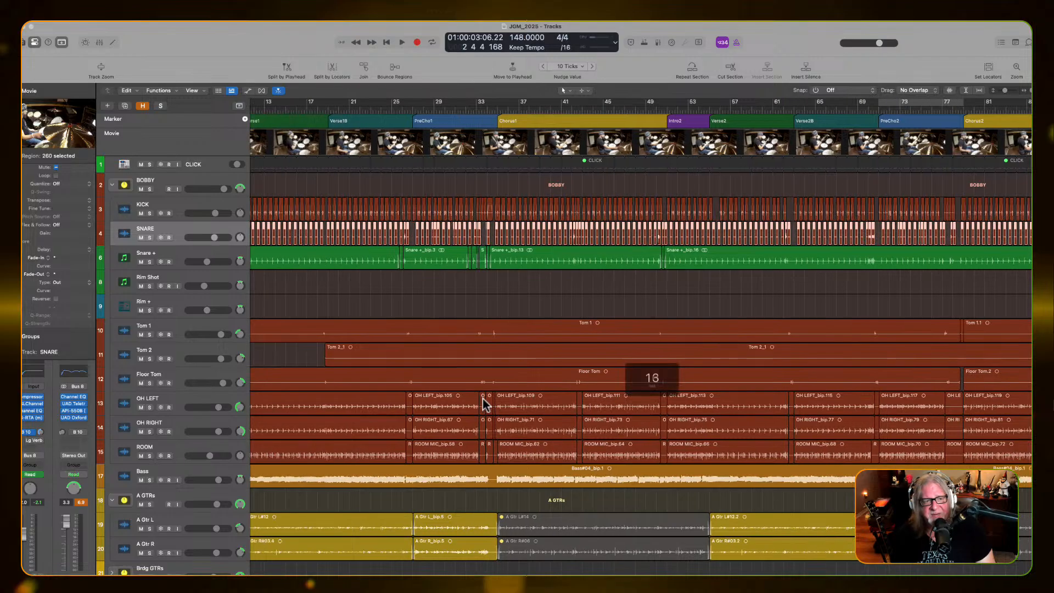
scroll(482, 398, down, 8)
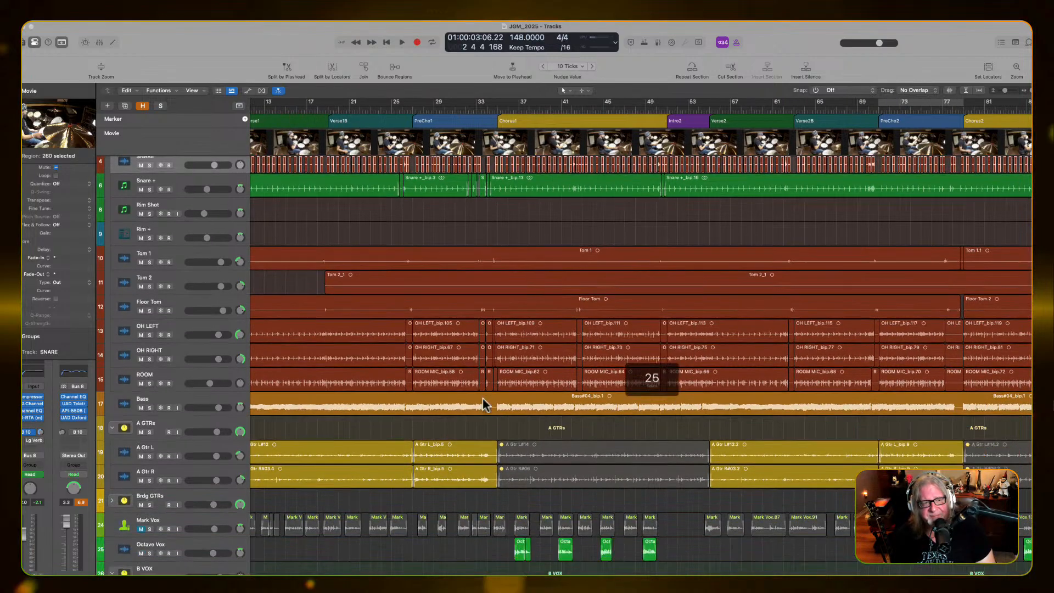
scroll(482, 399, down, 4)
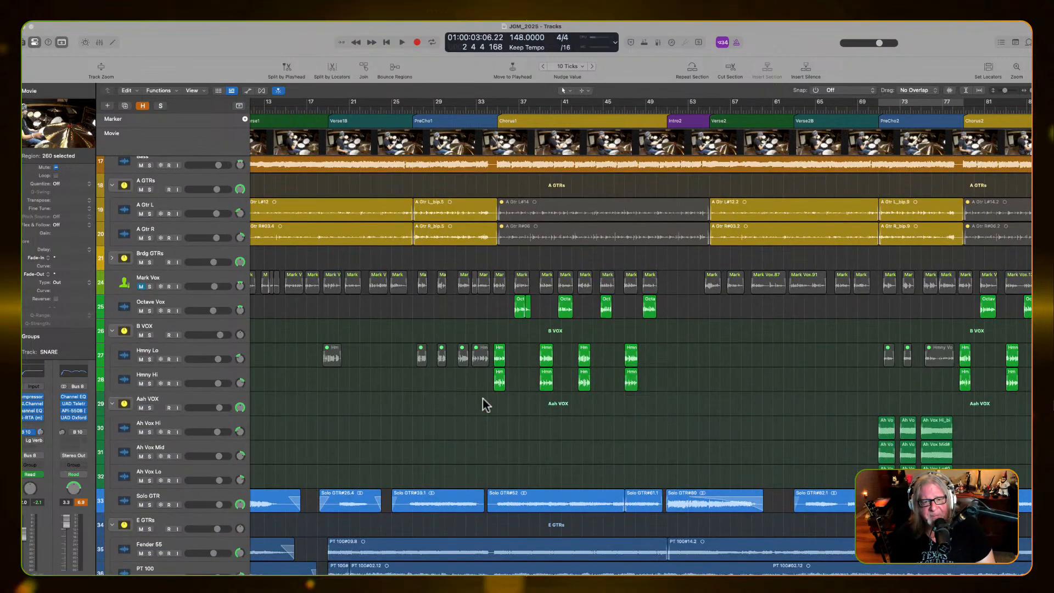
scroll(483, 399, down, 3)
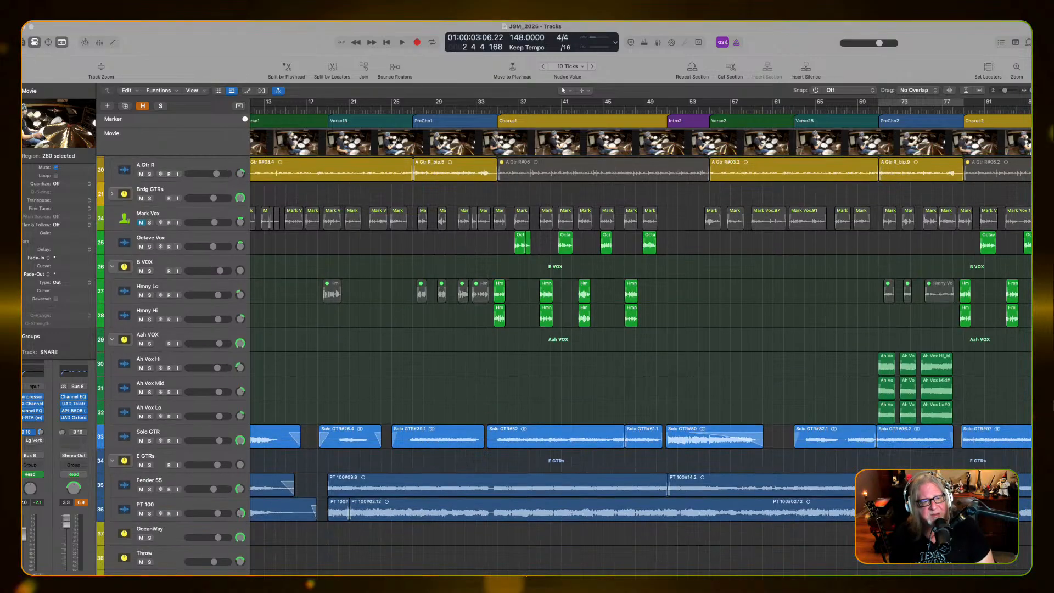
scroll(191, 544, right, 3)
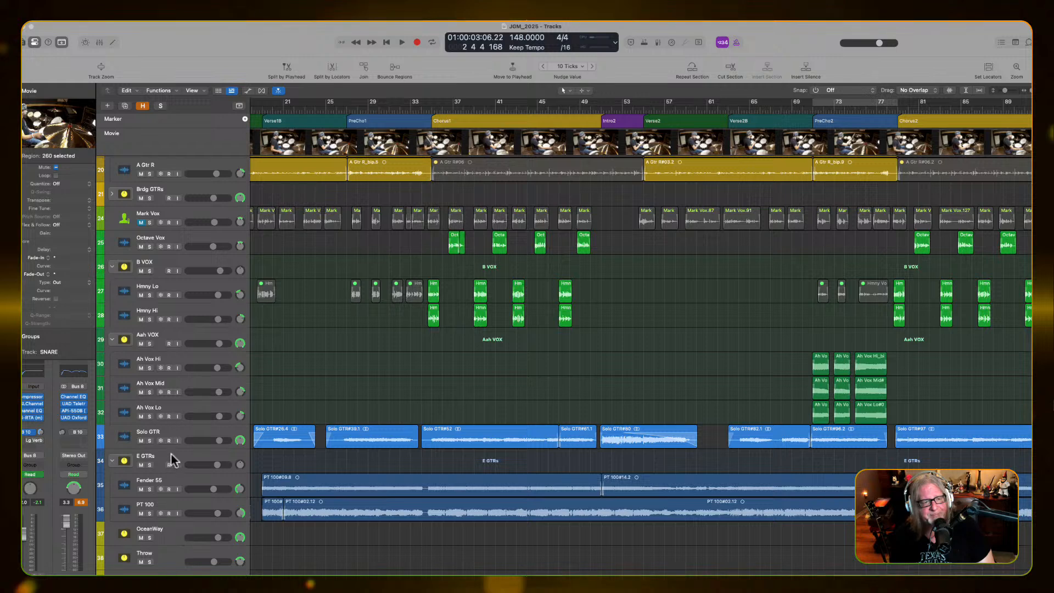
click(163, 431)
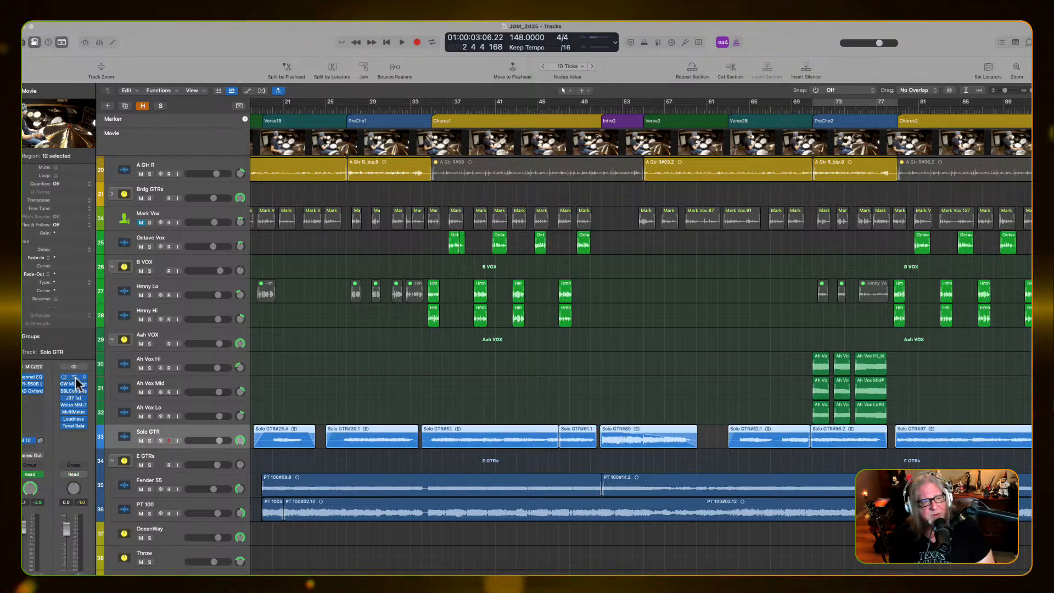
click(73, 377)
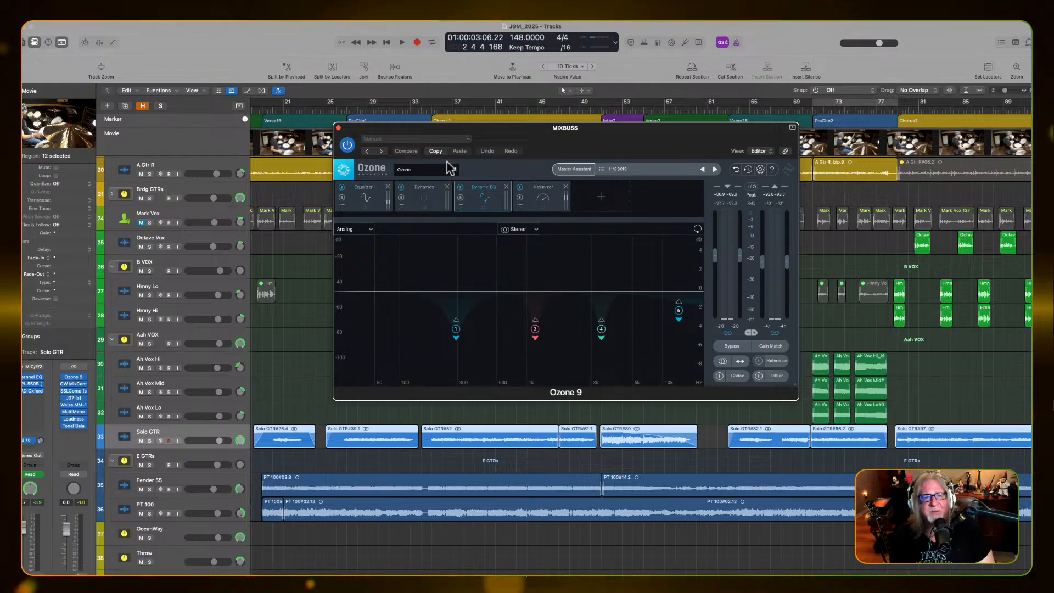
drag(615, 134, 711, 168)
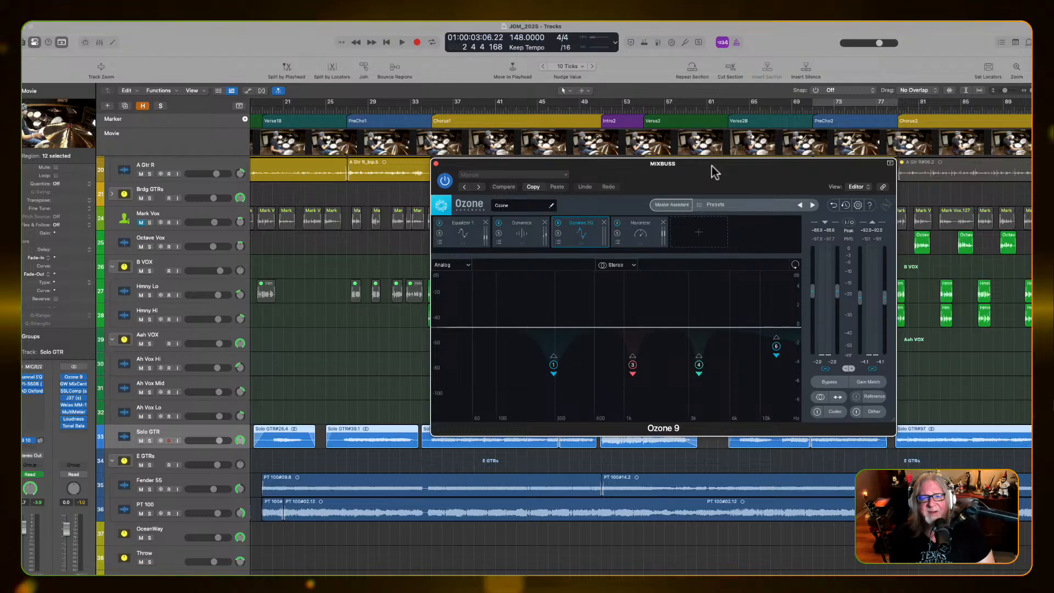
click(436, 164)
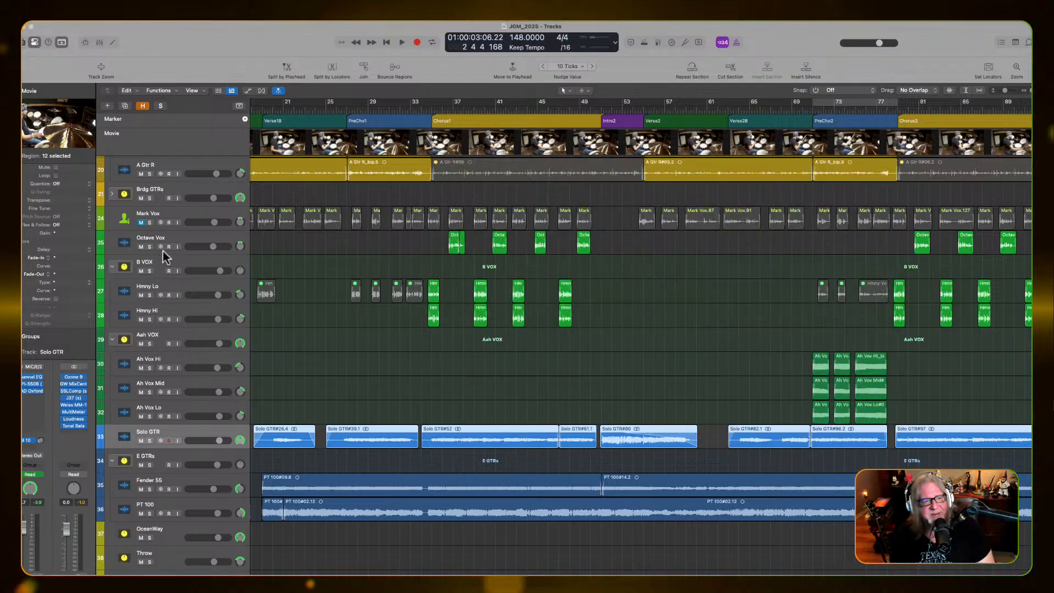
Compare the mix with GW MixCentric bypassed and active on MIXBUSS while playing Intro1
click(73, 384)
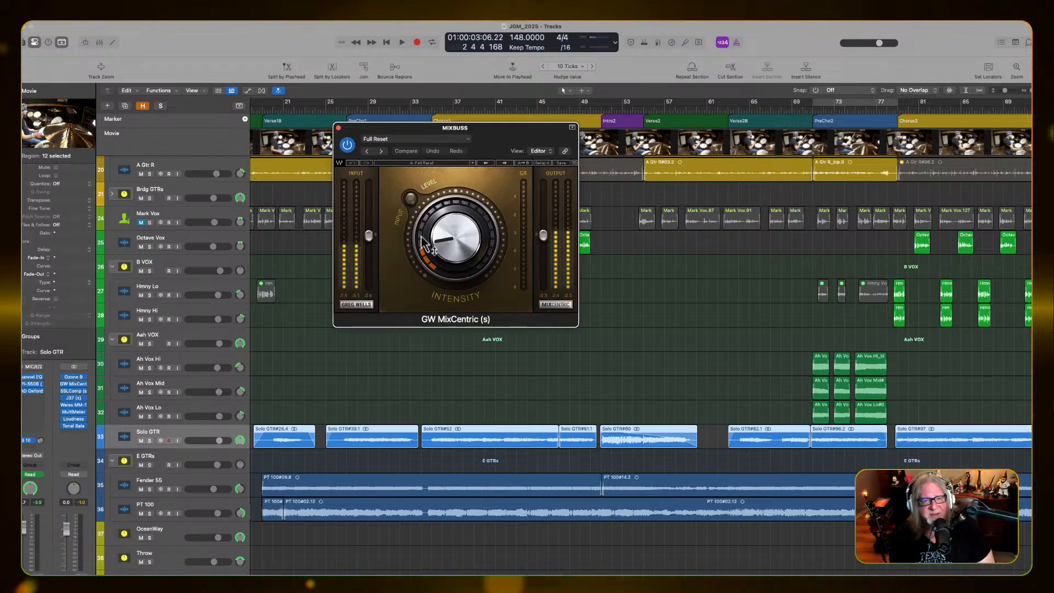
drag(509, 155, 638, 156)
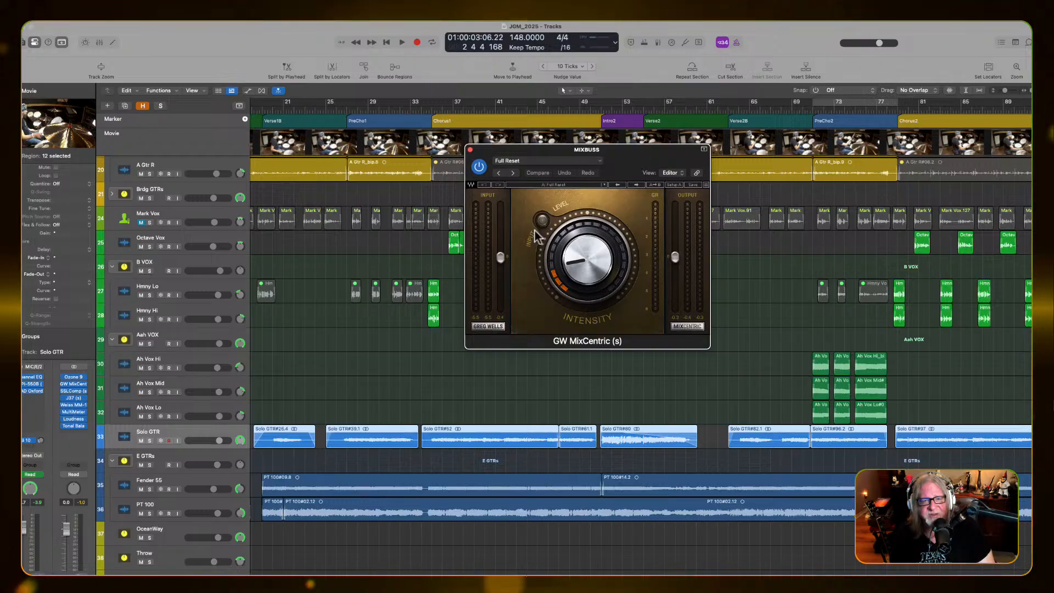
key(space)
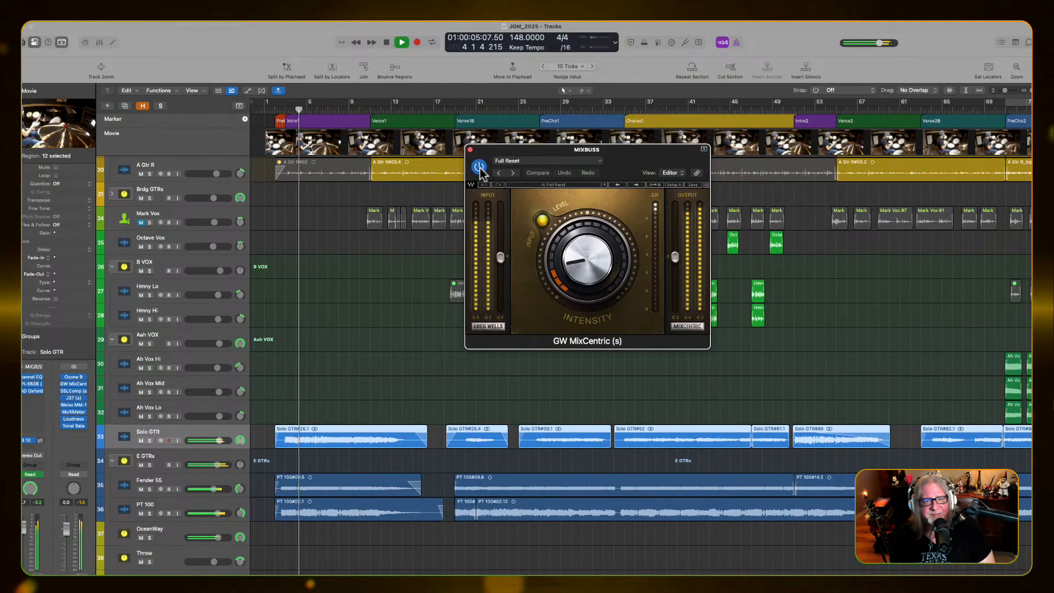
click(479, 168)
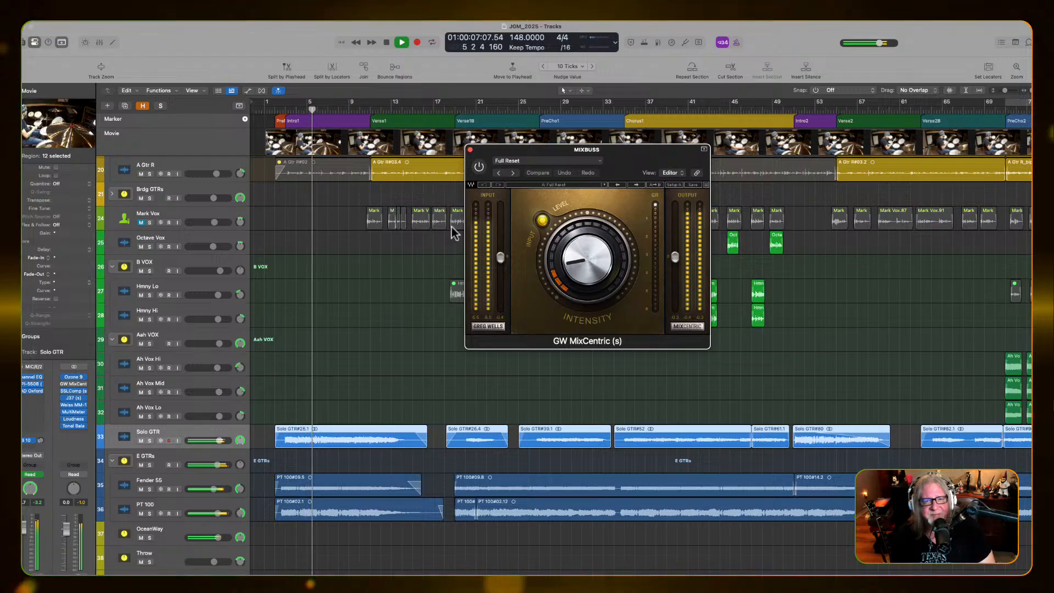
click(479, 167)
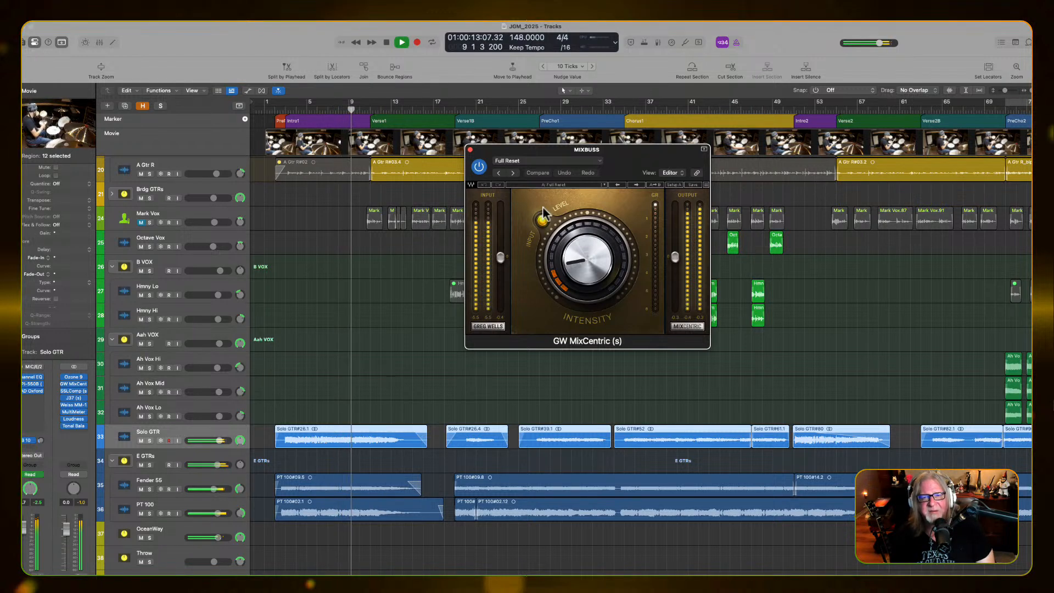
key(space)
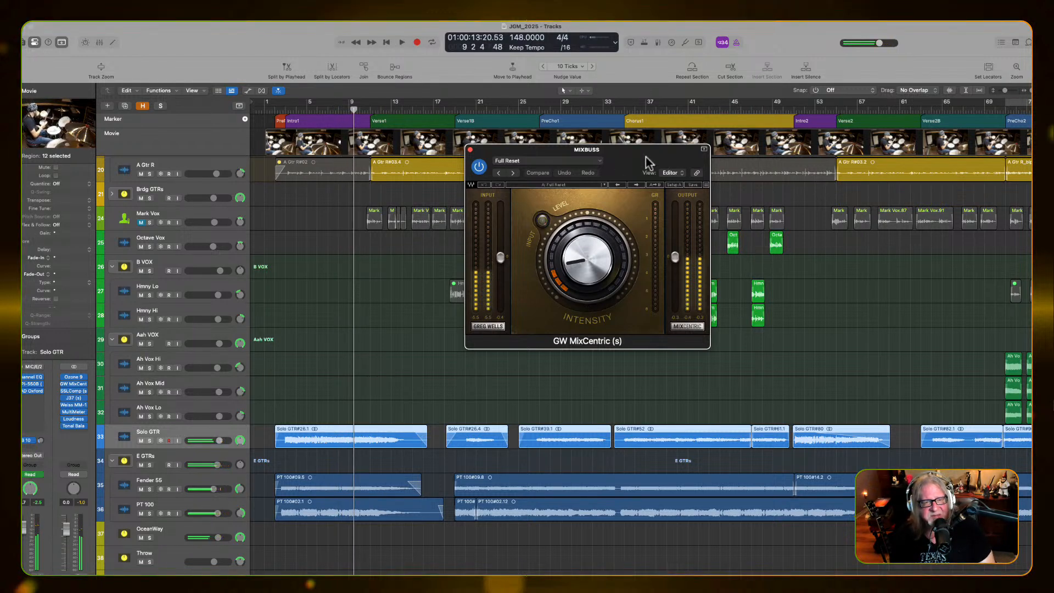
click(470, 150)
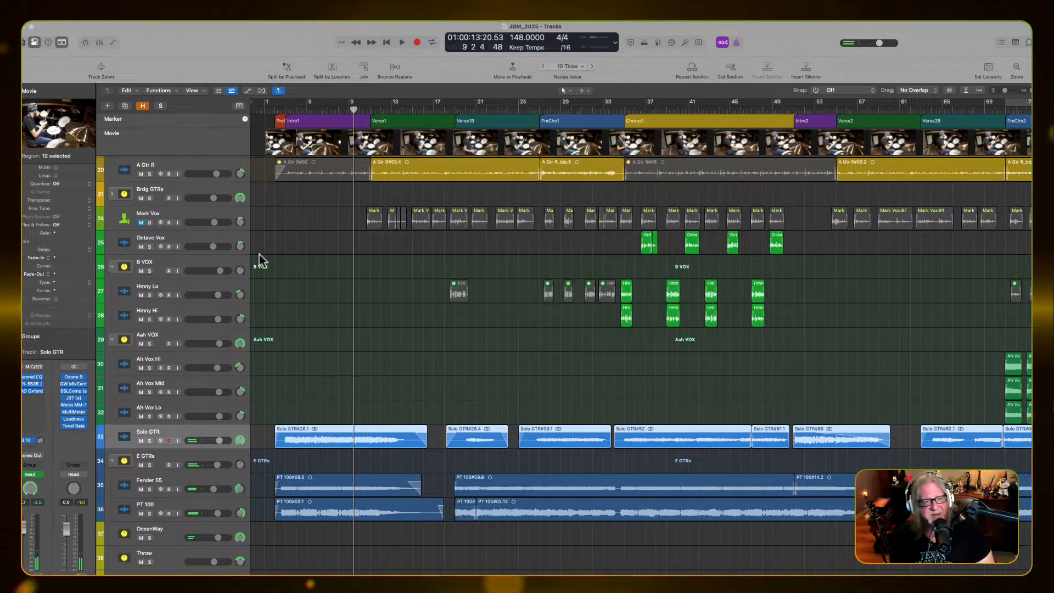
Adjust the threshold of the SSLComp bus compressor on MIXBUSS while playing the mix through Intro1
click(74, 391)
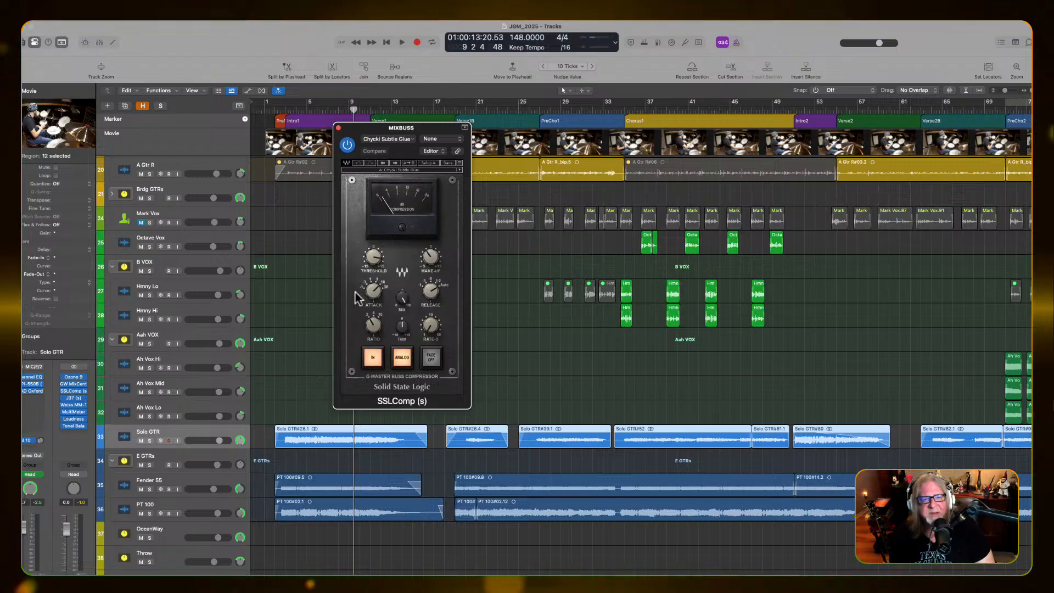
key(space)
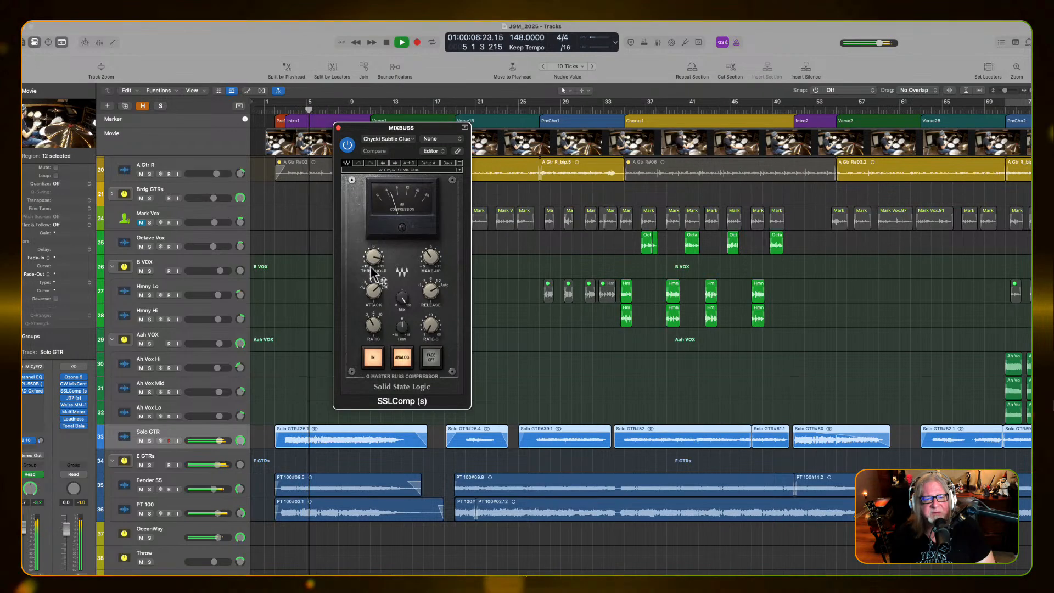
scroll(371, 265, down, 5)
mouse_move(371, 259)
mouse_down()
mouse_move(367, 295)
mouse_move(371, 253)
mouse_up()
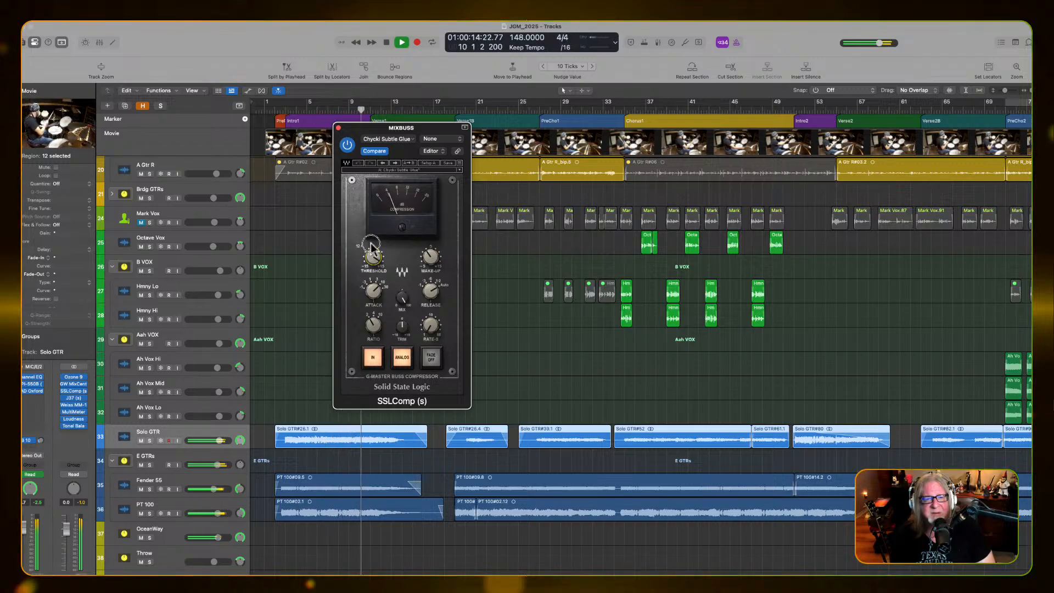
key(space)
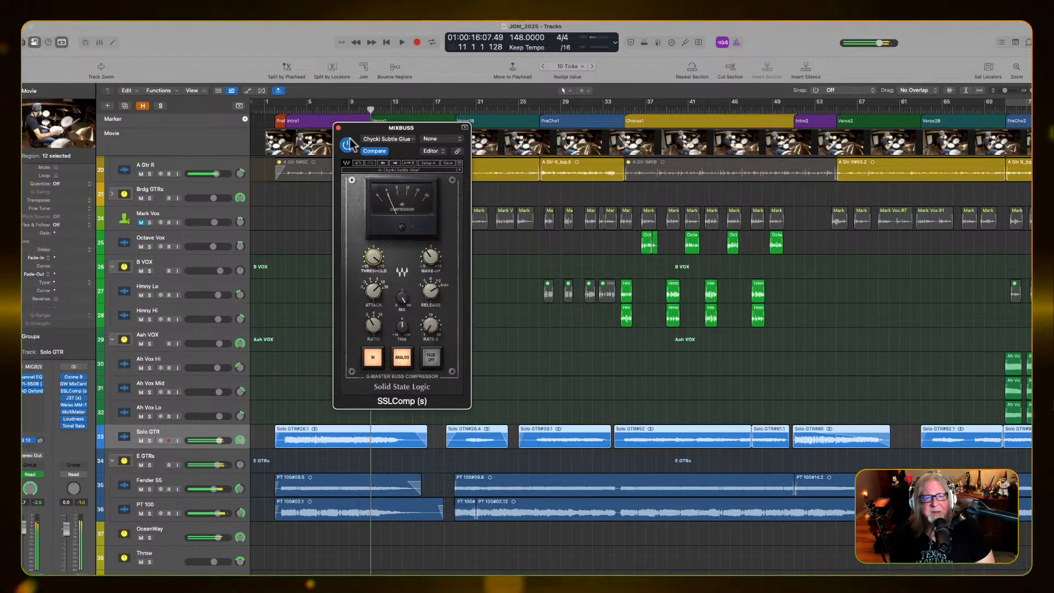
click(338, 127)
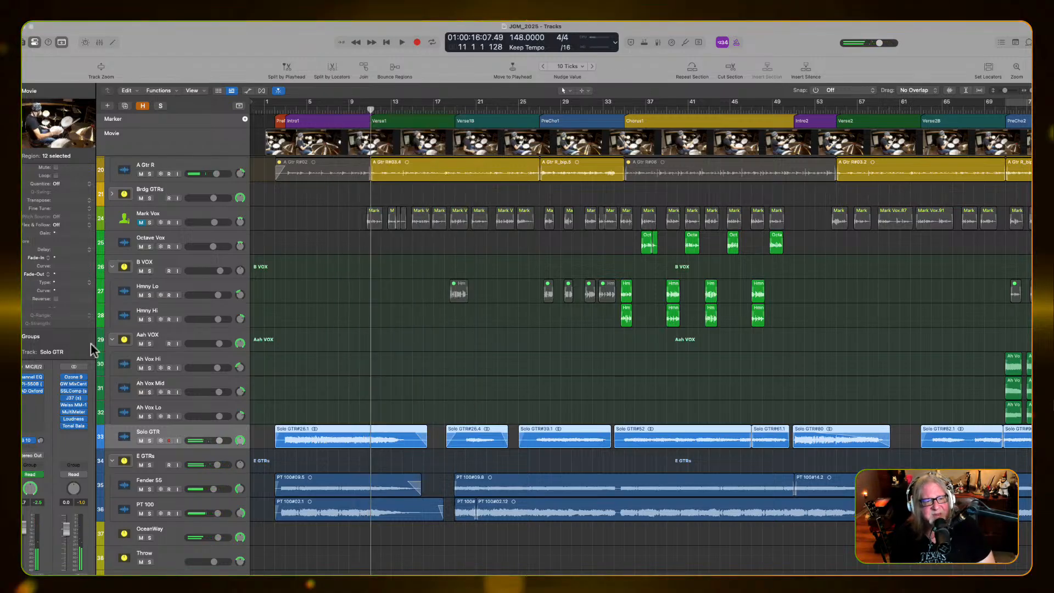
Check the J37 tape plug-in's preset on MIXBUSS and compare the mix with the plug-in bypassed and active
click(73, 398)
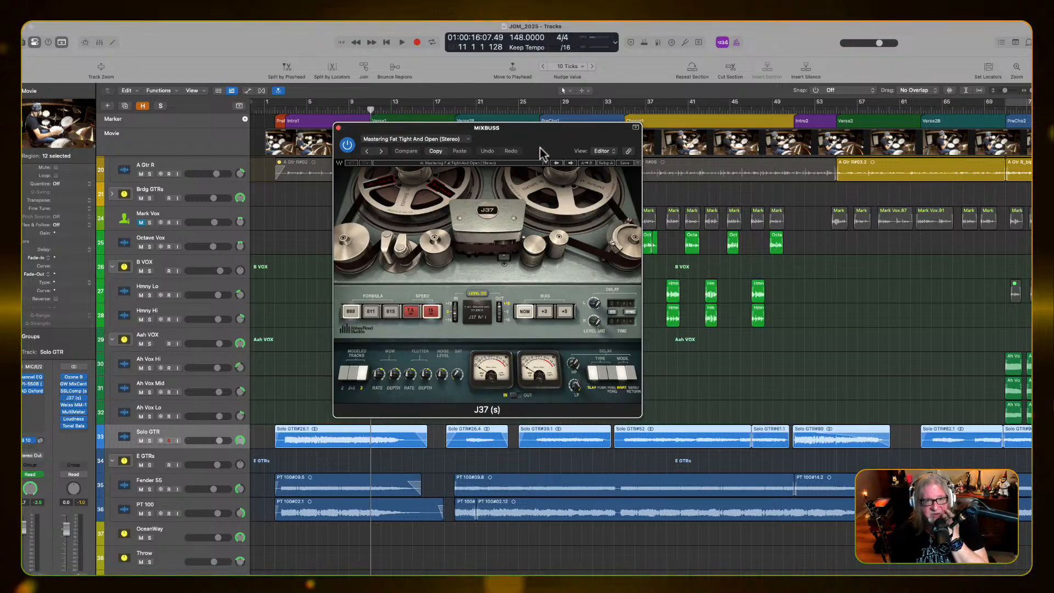
click(432, 138)
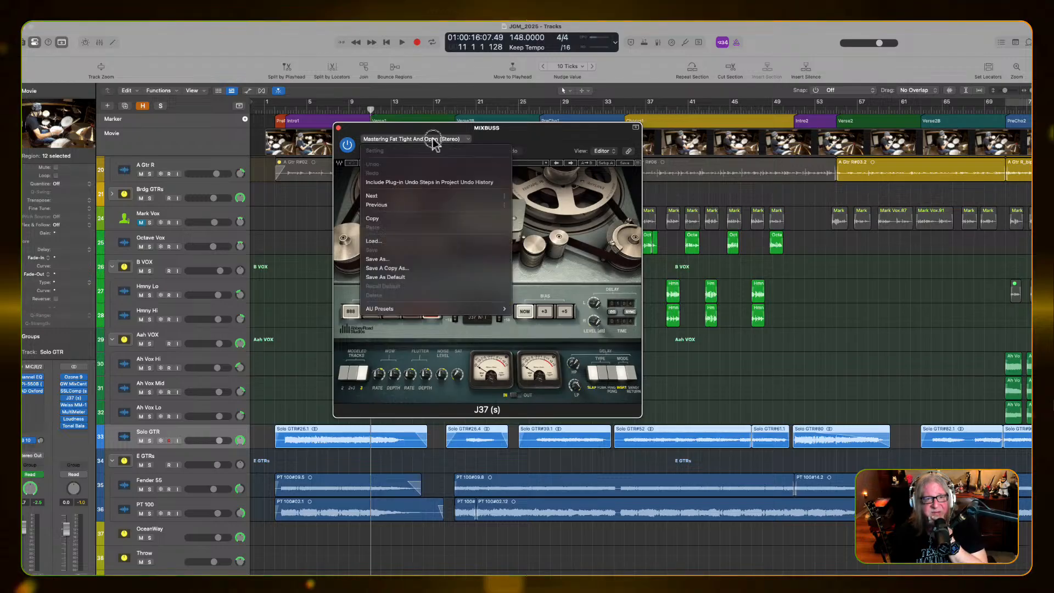
click(520, 139)
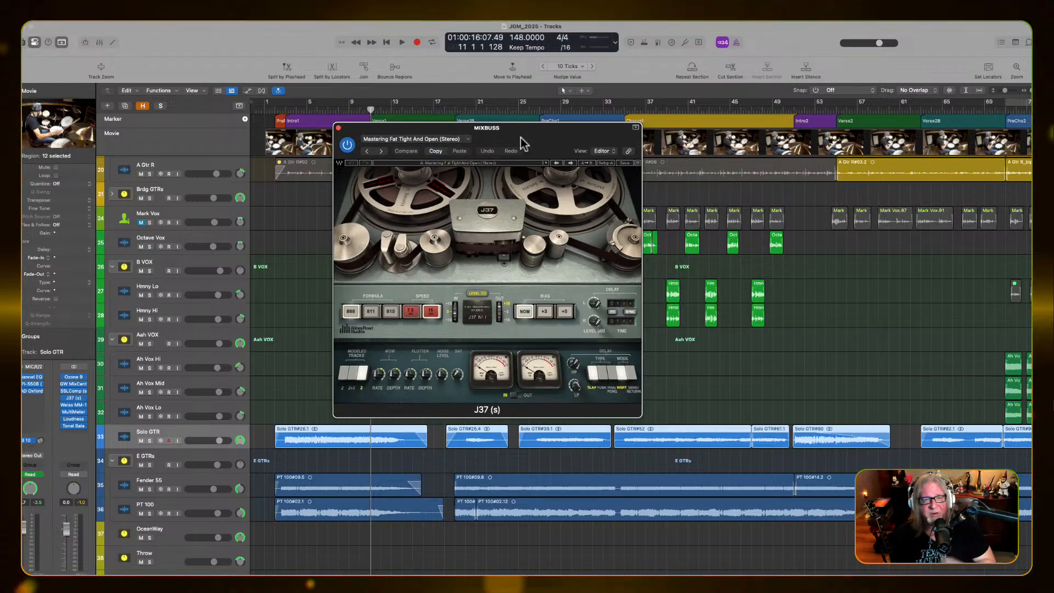
key(Return)
key(space)
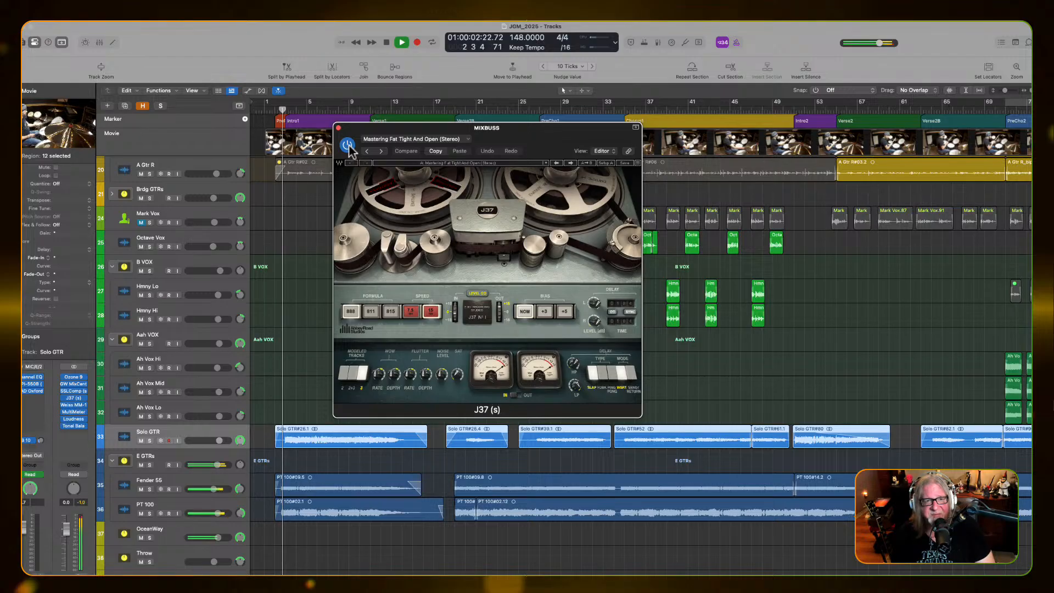
click(350, 146)
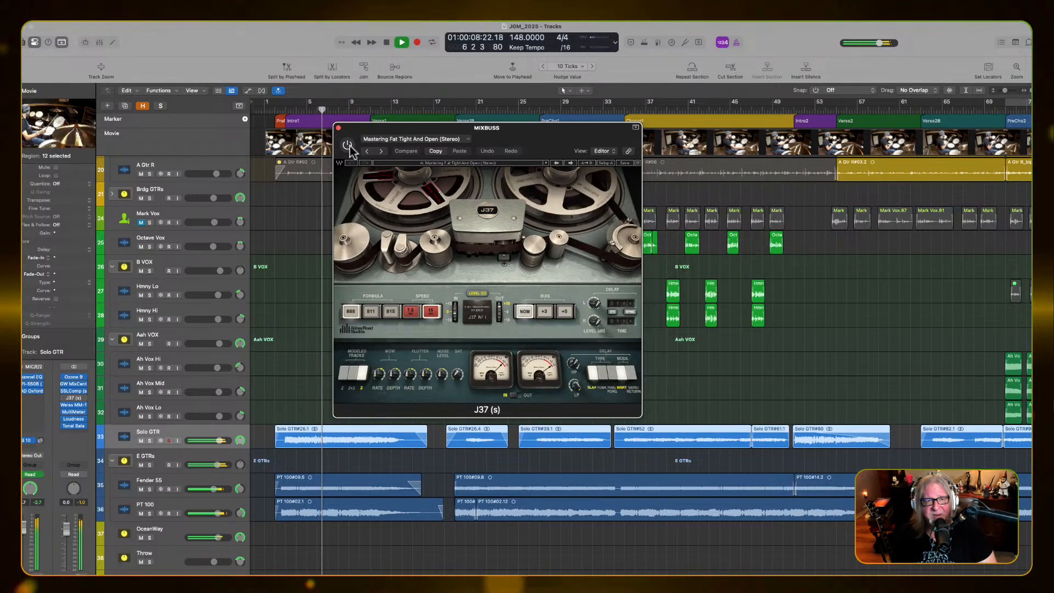
click(348, 145)
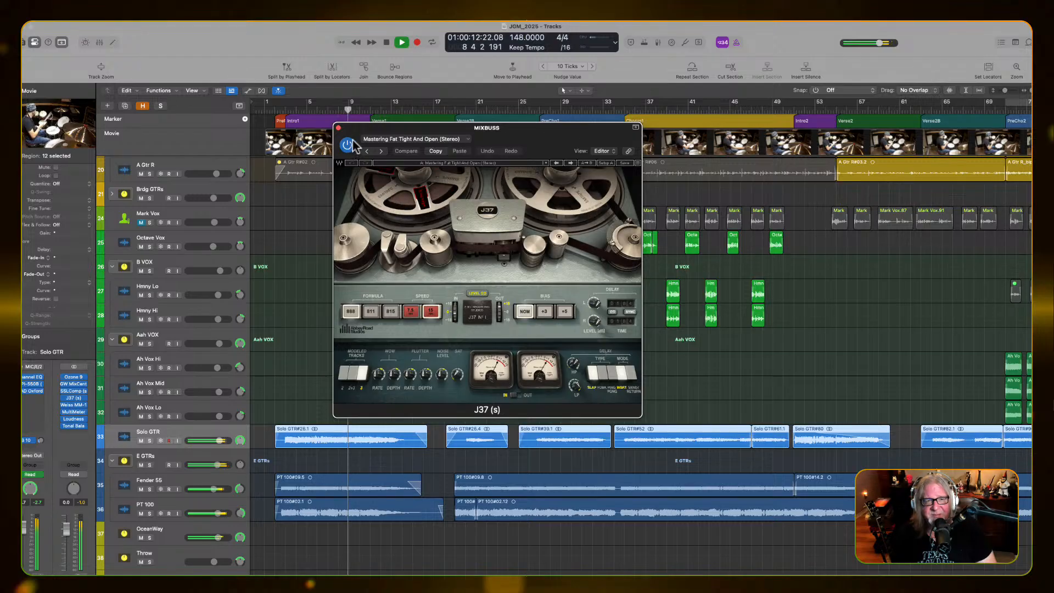
key(space)
click(338, 128)
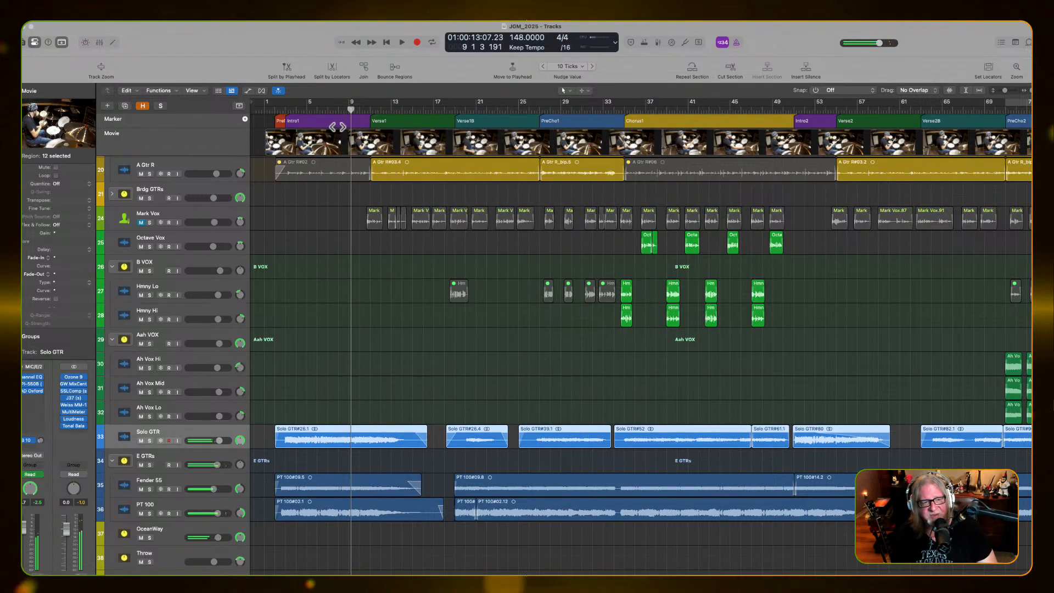
Inspect the Weiss MM-1 maximizer on MIXBUSS and reset the channel's peak reading while playing the mix through Intro1
click(73, 405)
drag(437, 131, 703, 175)
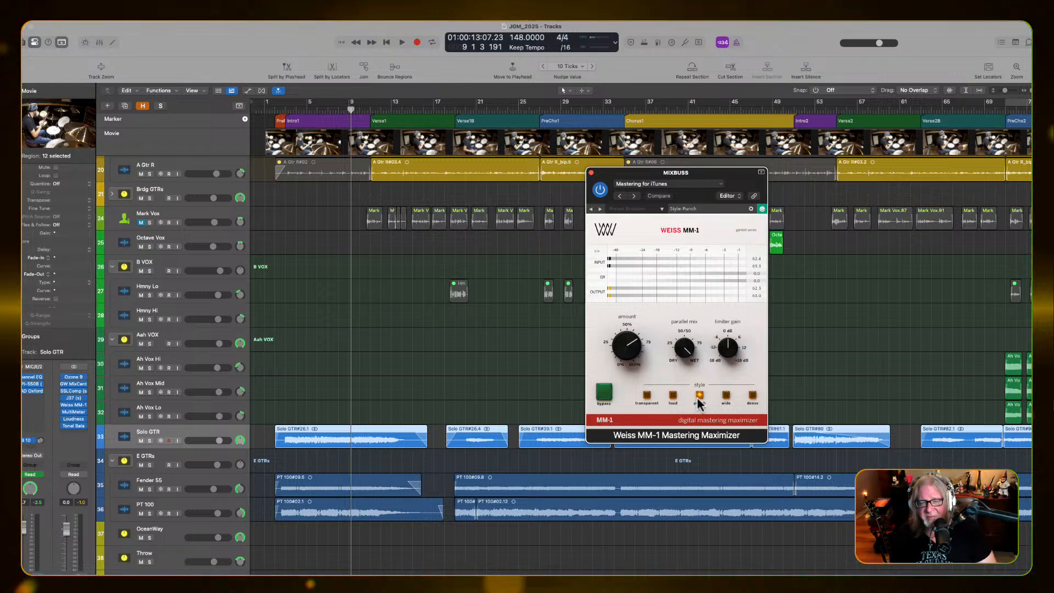
key(space)
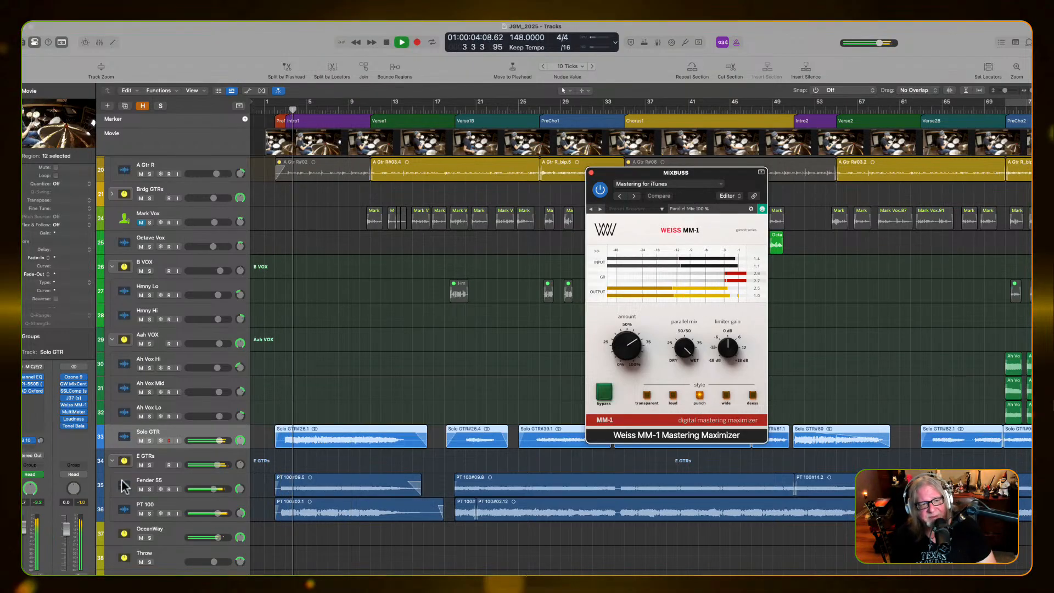
click(83, 503)
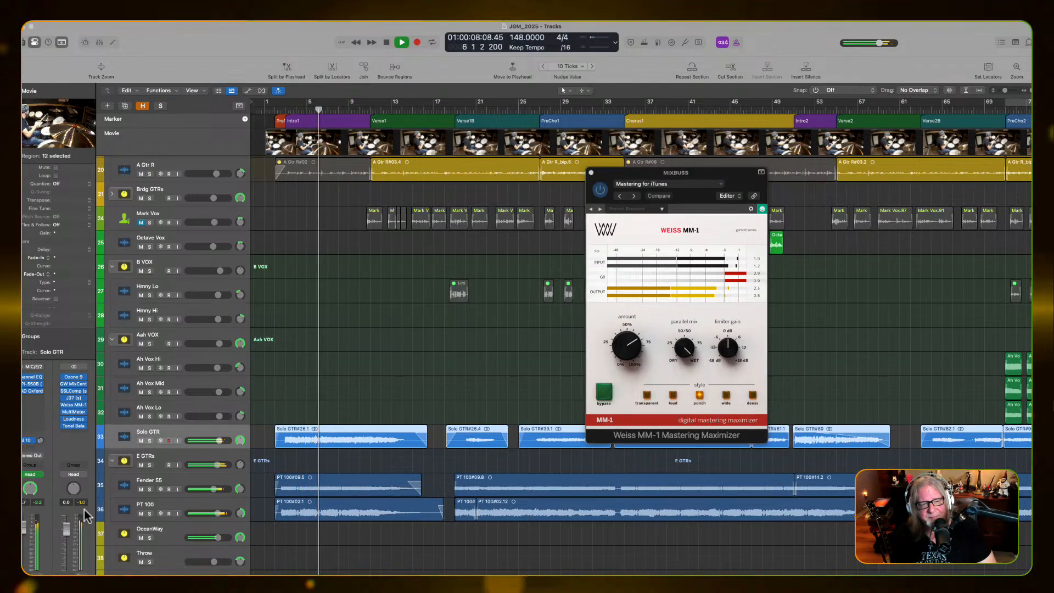
click(592, 172)
key(space)
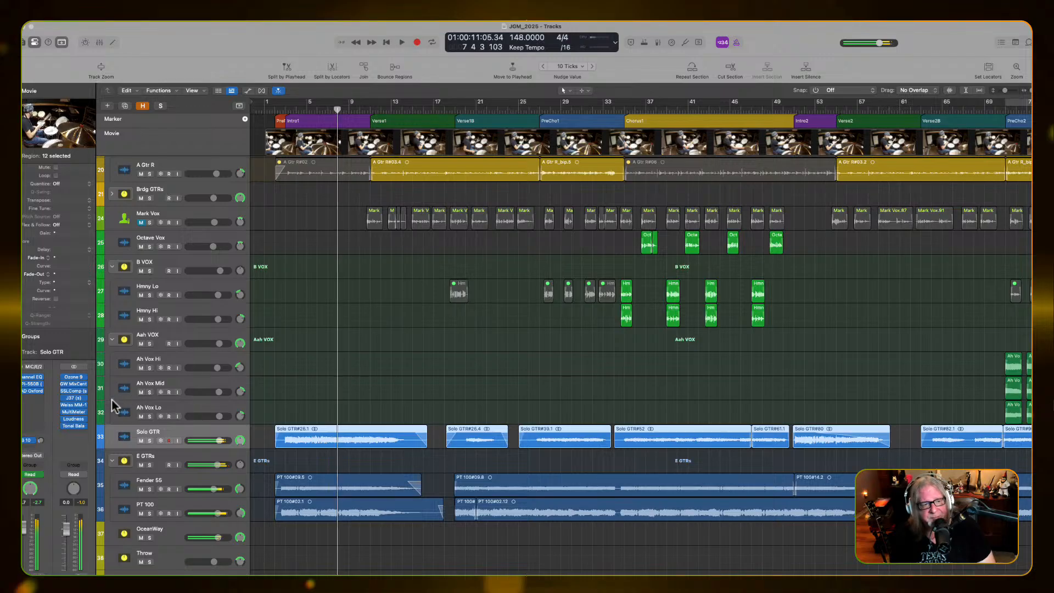
Check the mix on the MultiMeter and the Loudness Meter on MIXBUSS while playing through Intro1
click(74, 411)
key(space)
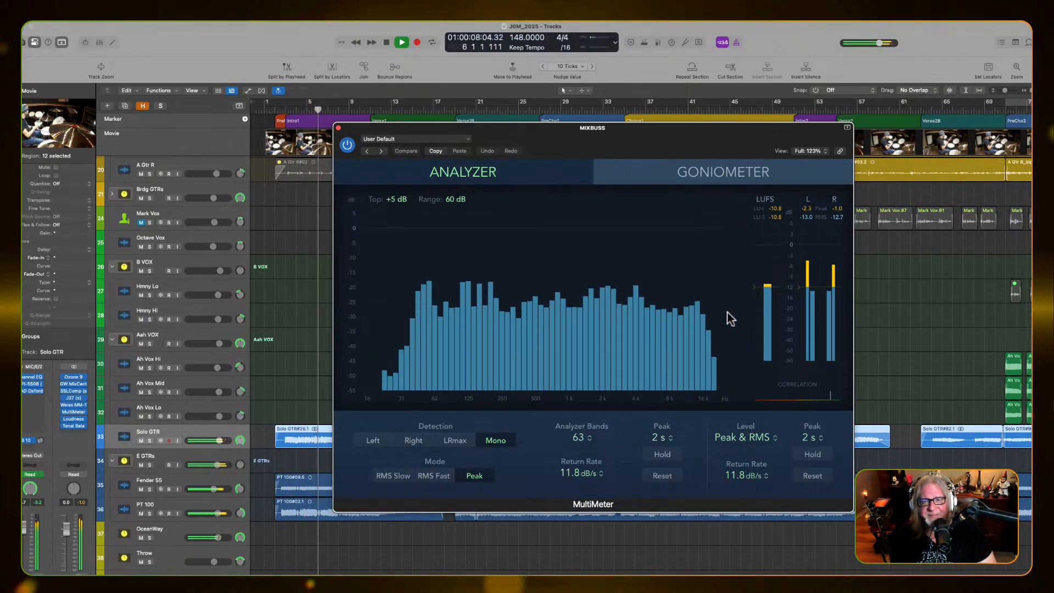
click(338, 128)
click(75, 420)
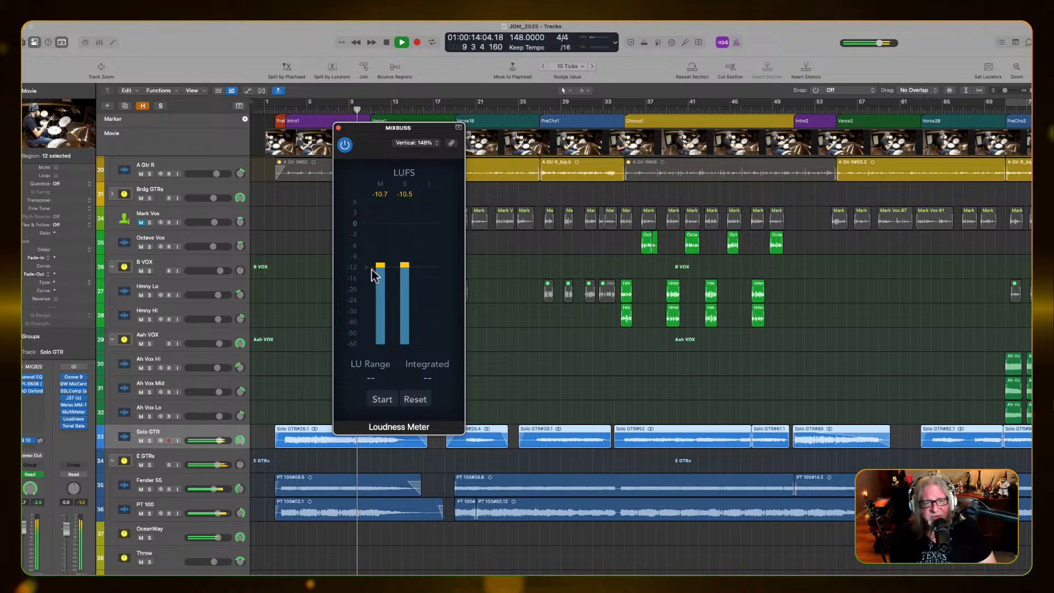
drag(437, 130, 554, 146)
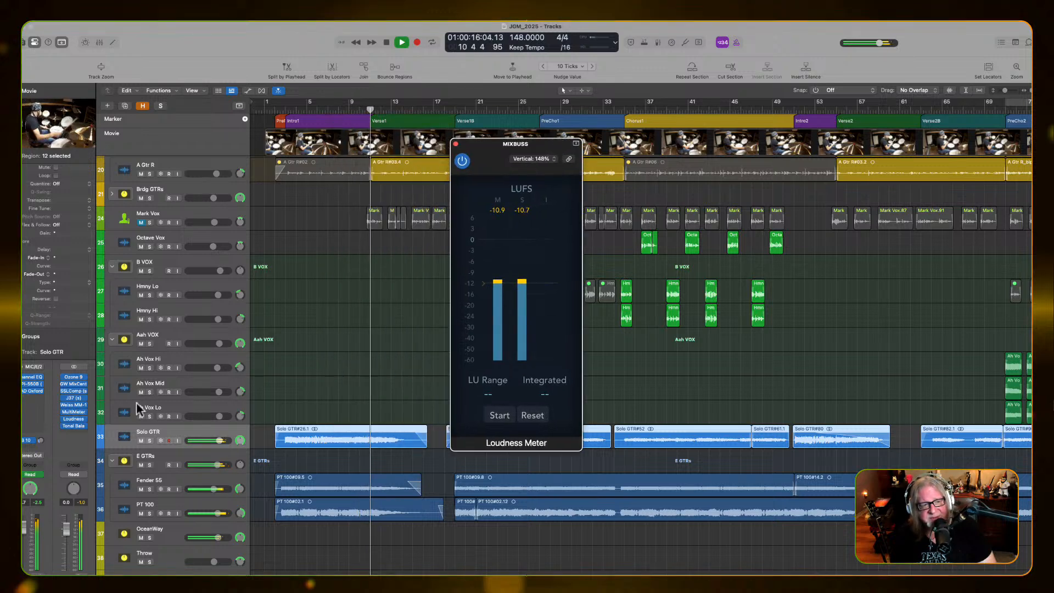
key(space)
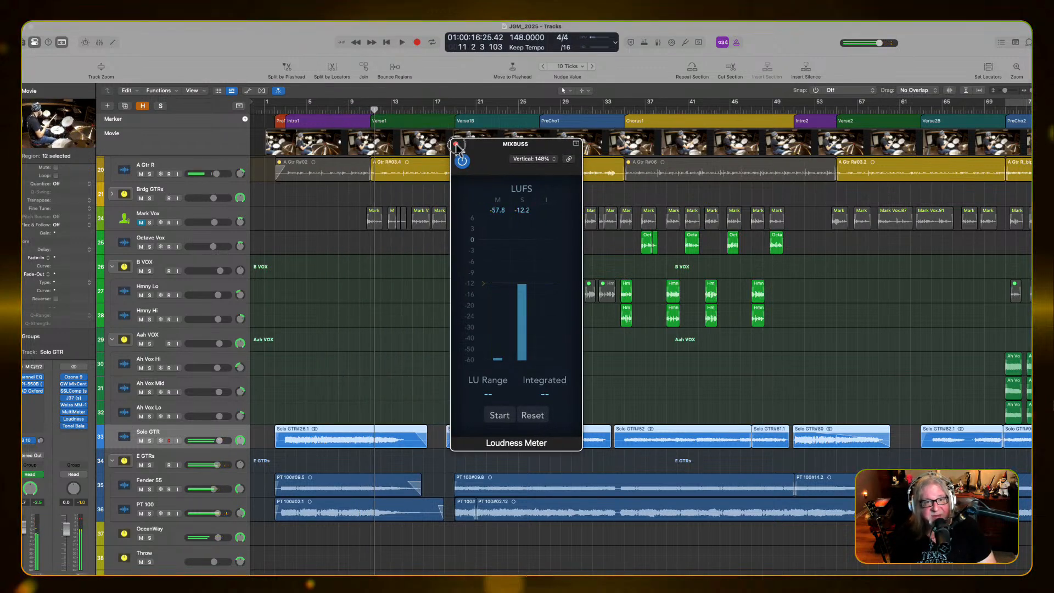
click(456, 145)
Open Tonal Balance Control 2 on MIXBUSS and start a short playback of the mix to check it
click(74, 426)
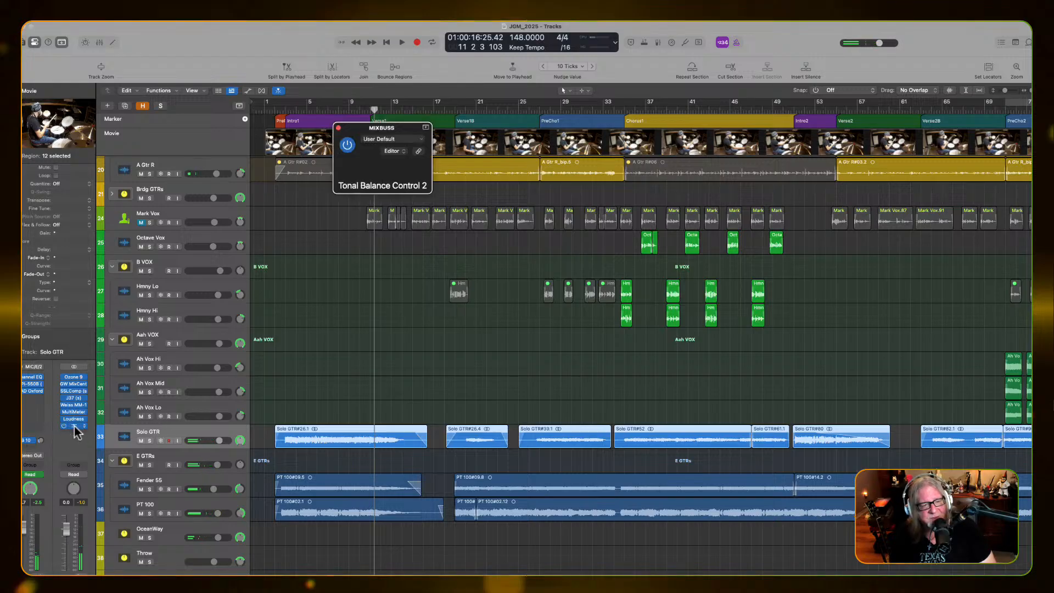
drag(694, 130, 746, 162)
key(space)
key(space)
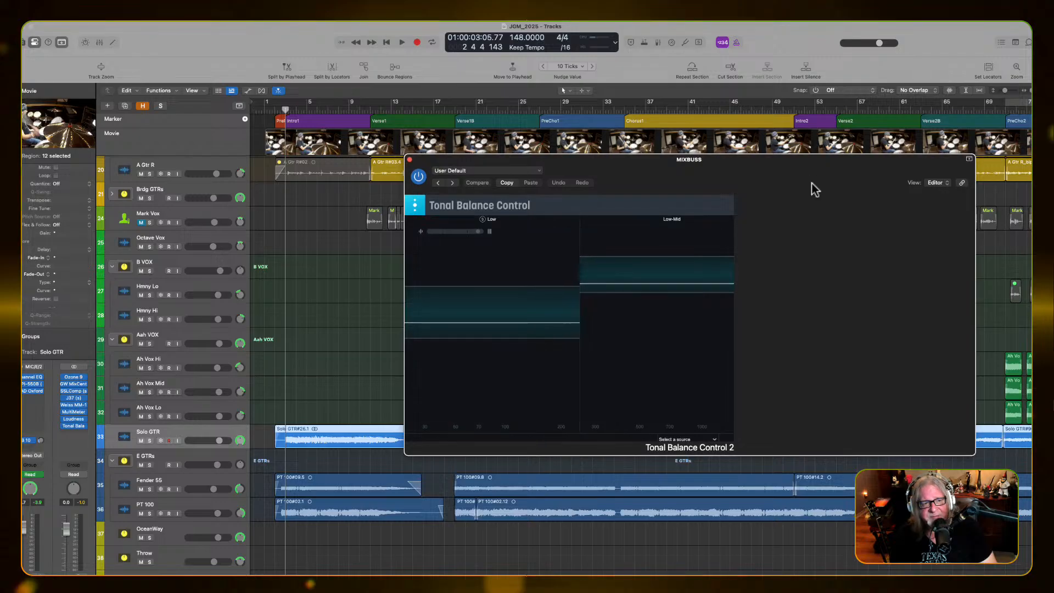
Browse the plug-in choices for the Tonal Balance Control 2 slot on MIXBUSS, down to the iZotope list, without replacing it
click(84, 427)
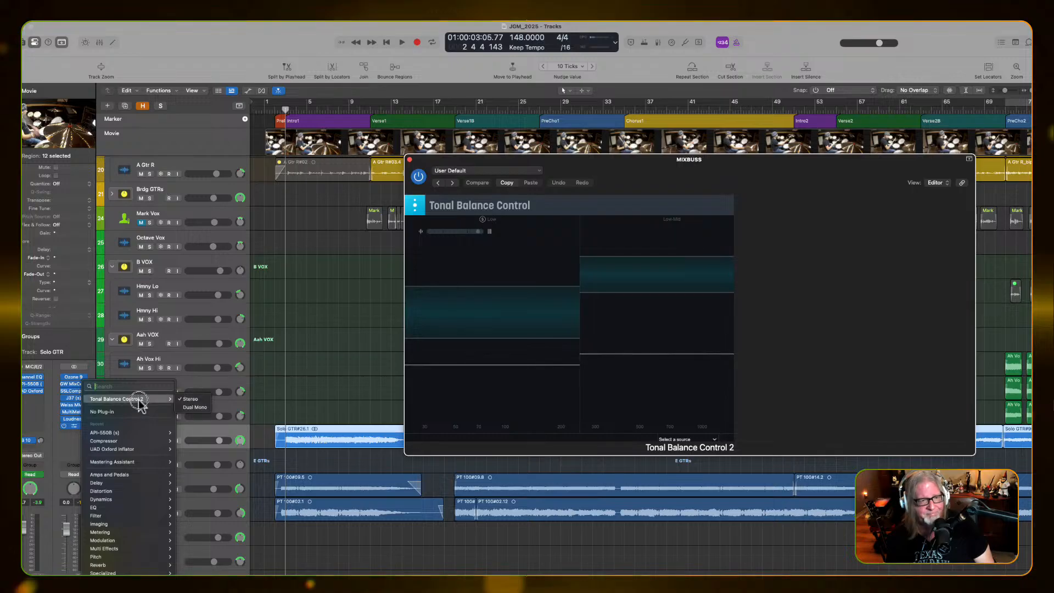
click(139, 401)
mouse_move(129, 592)
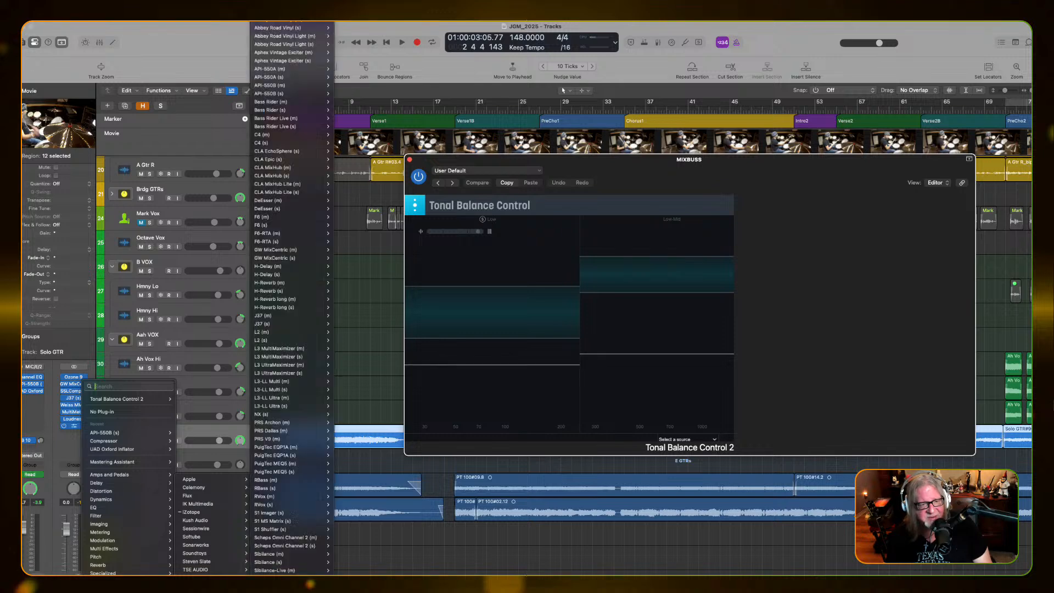
mouse_move(221, 513)
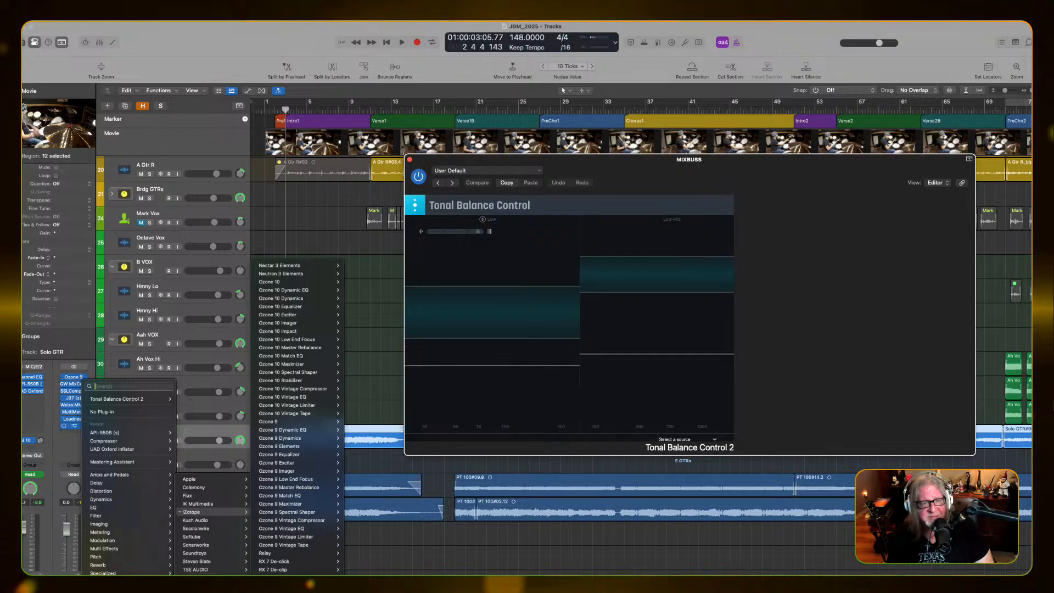
key(Escape)
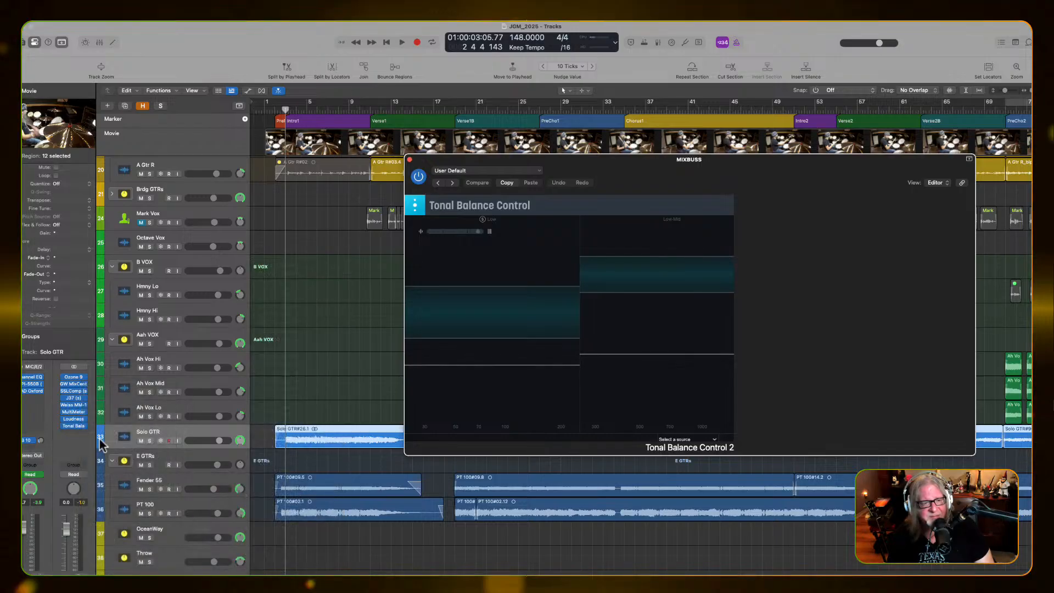
Play the mix through Intro1 with Tonal Balance Control 2 active and bypassed, and close the plug-in with it active
key(space)
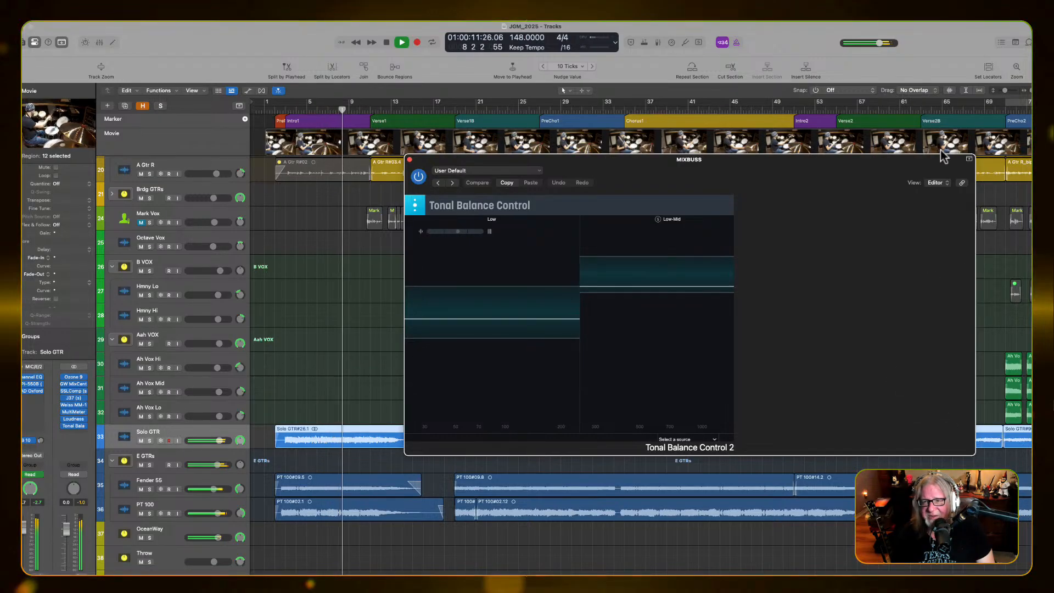
drag(942, 159, 893, 179)
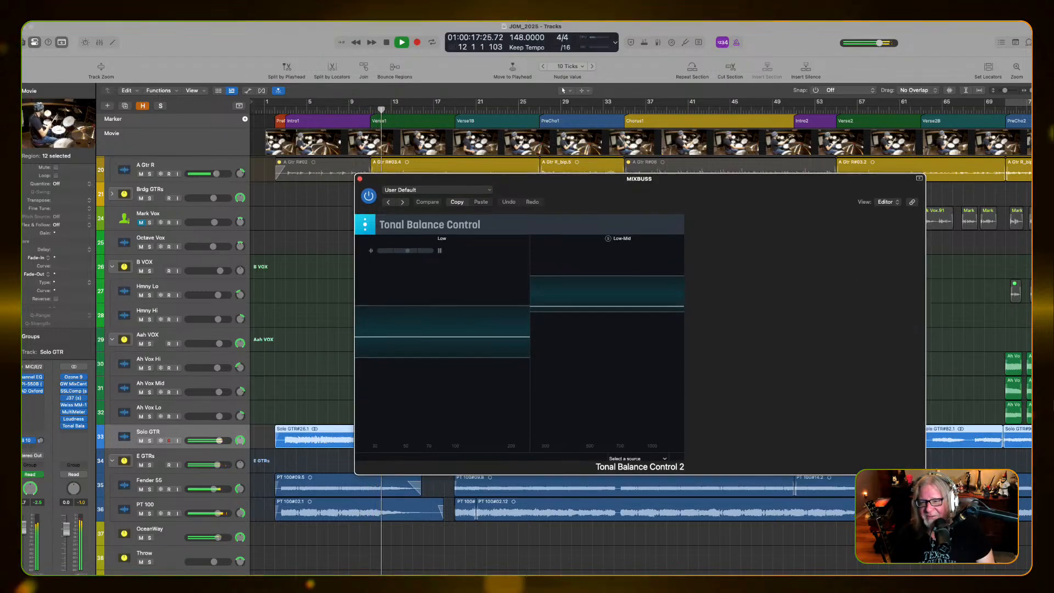
click(369, 196)
key(space)
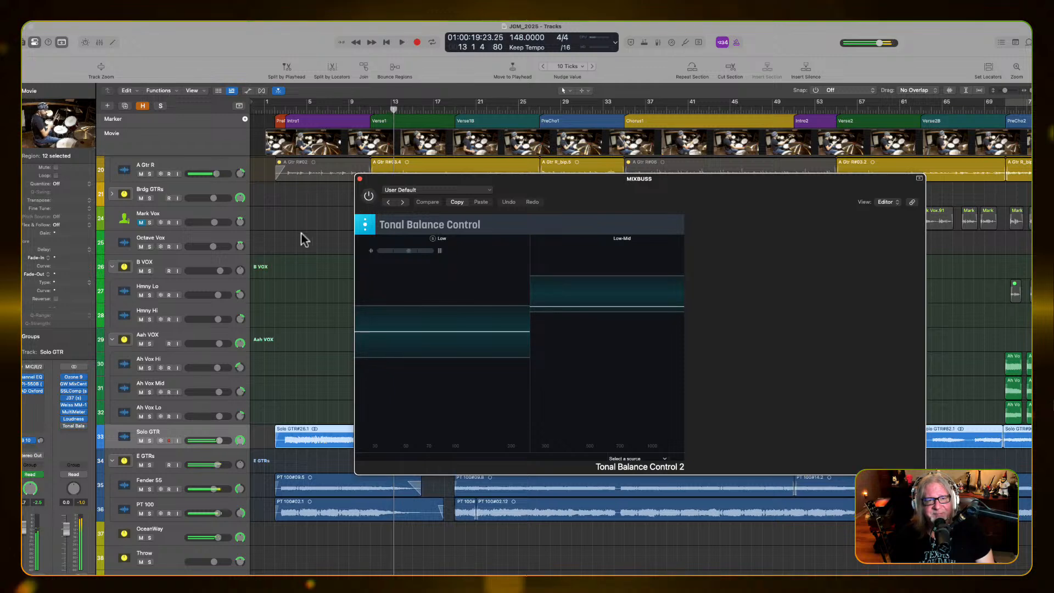
key(space)
click(368, 197)
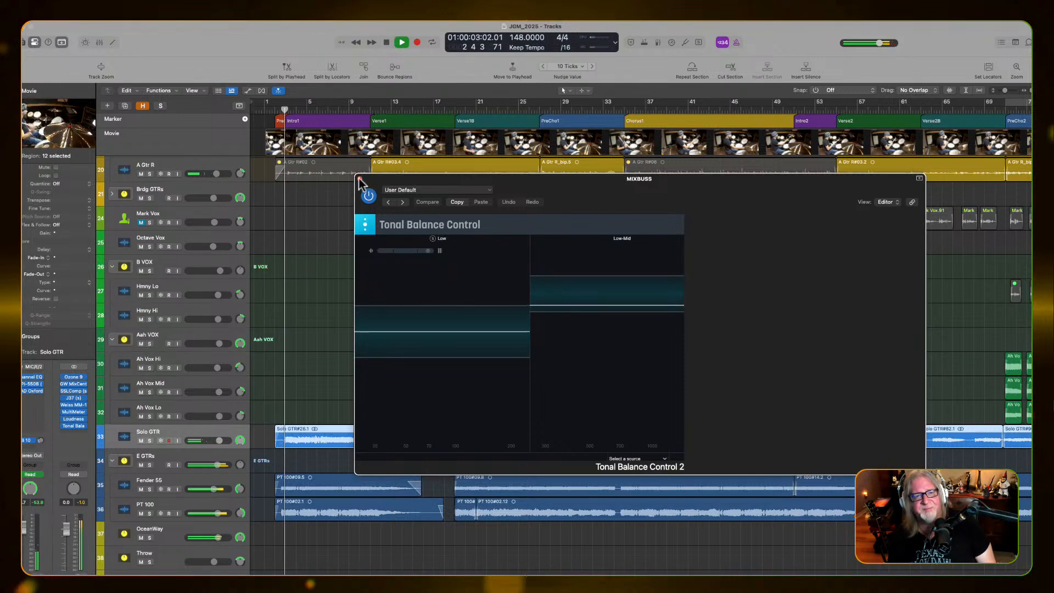
click(359, 179)
key(space)
Place the playhead just before the start of Chorus1
key(z)
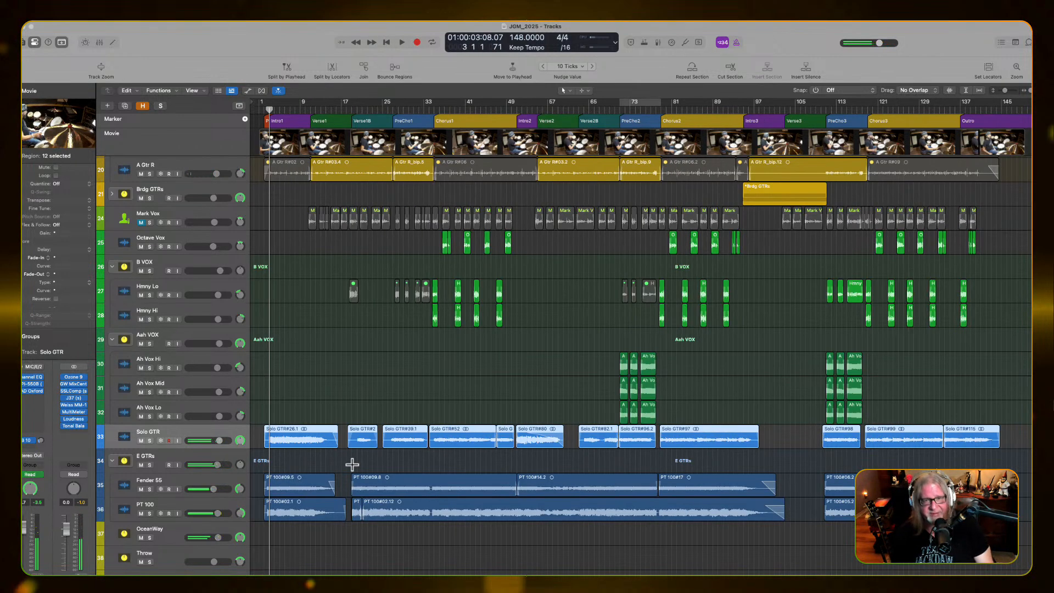
key(super+Up)
key(super+Up)
key(super+Up)
key(super+Up)
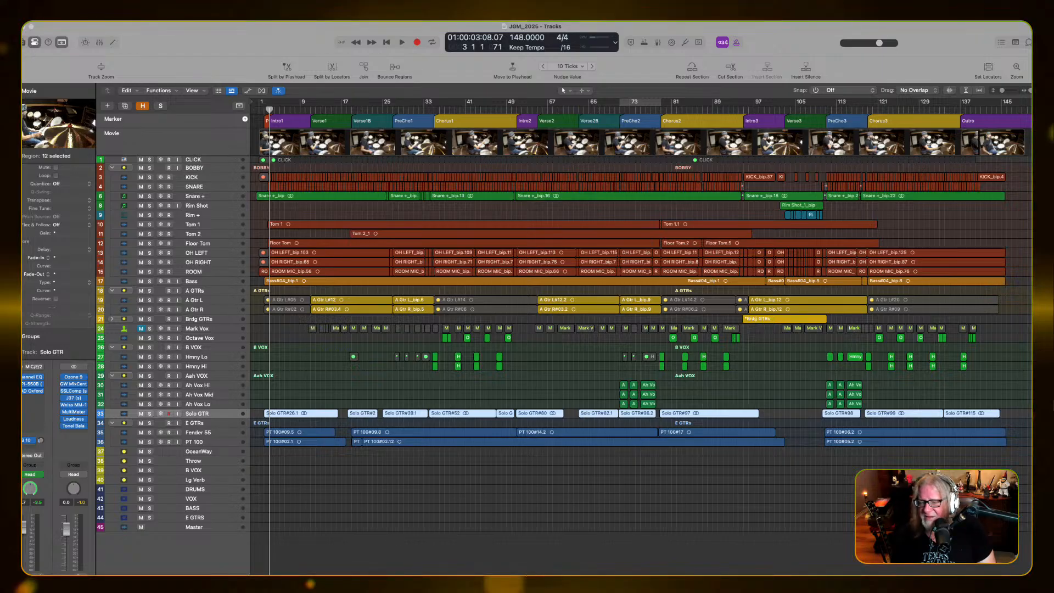
scroll(455, 364, up, 6)
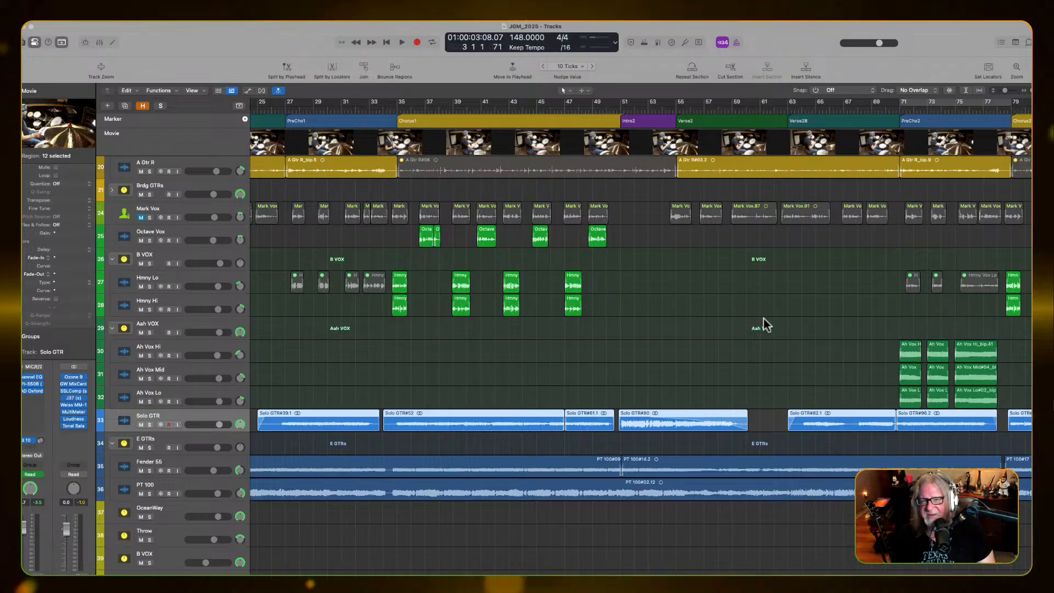
scroll(663, 238, left, 3)
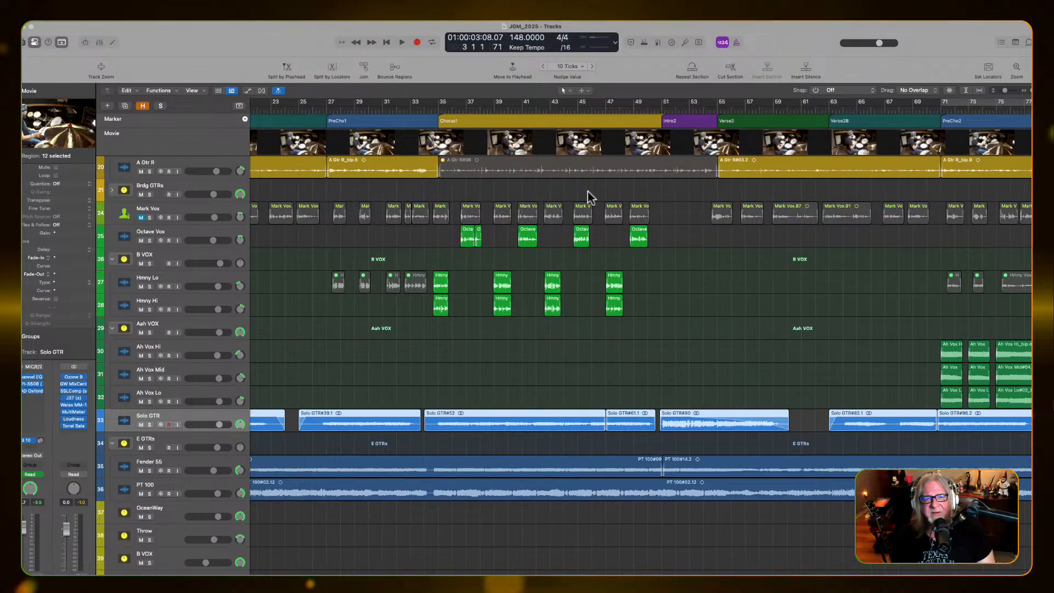
click(436, 110)
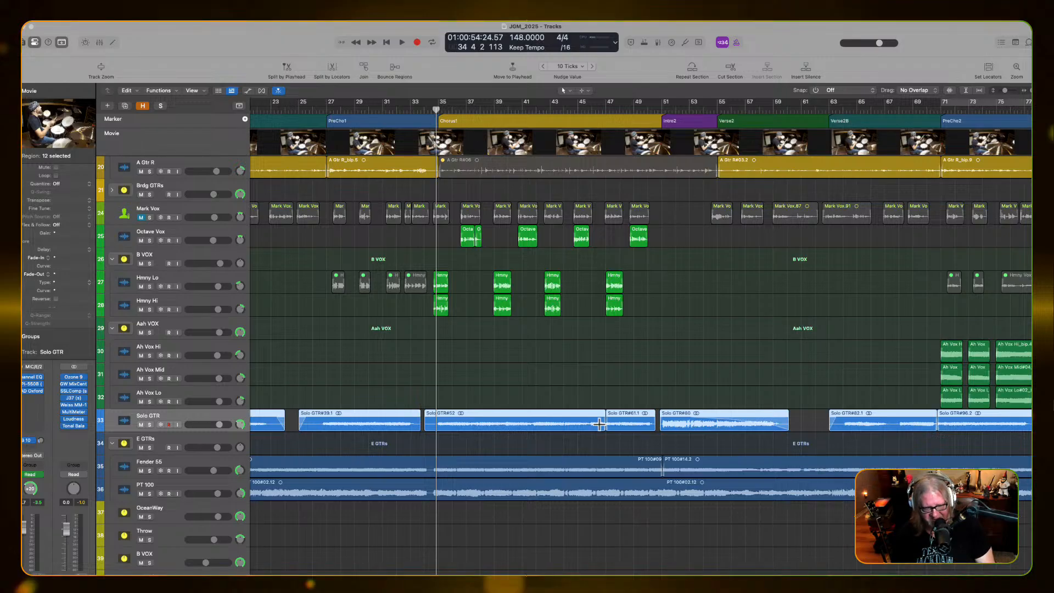
Show the mixer, open the Compressor on the E GTRs track stack and play the mix from Chorus1
key(2)
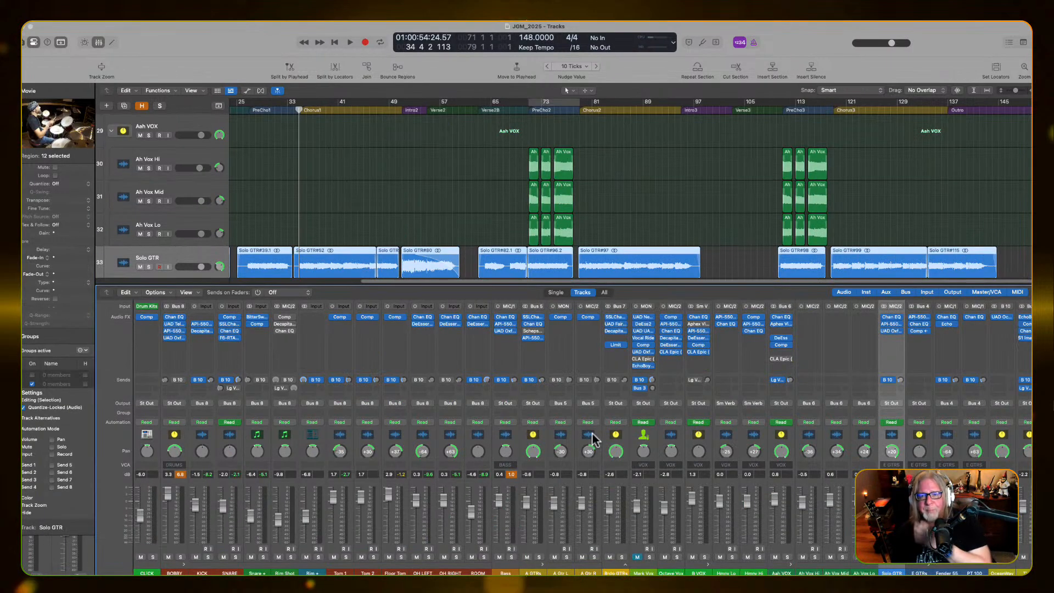
click(922, 446)
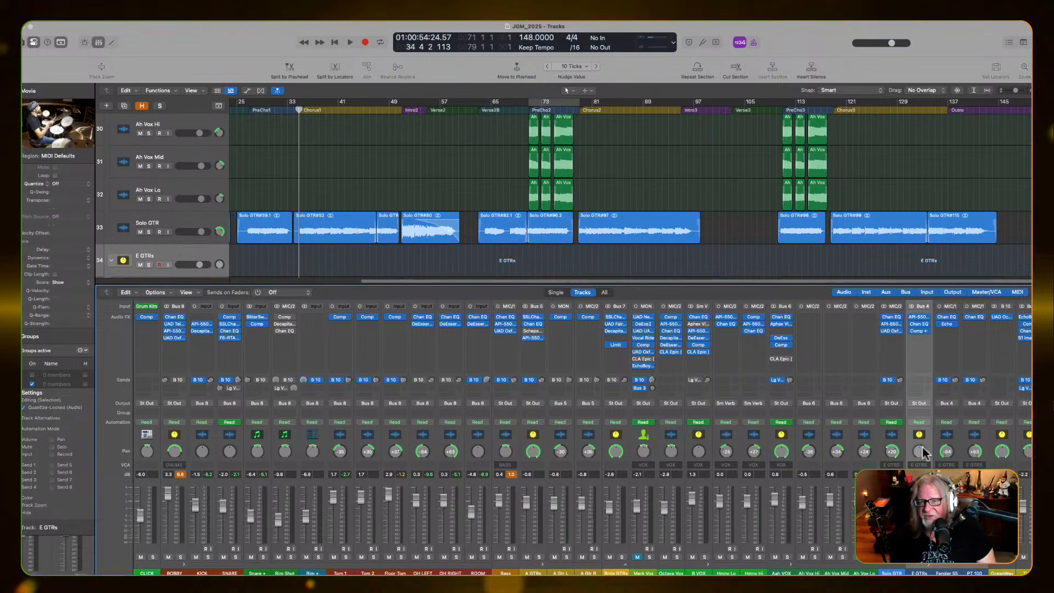
click(917, 331)
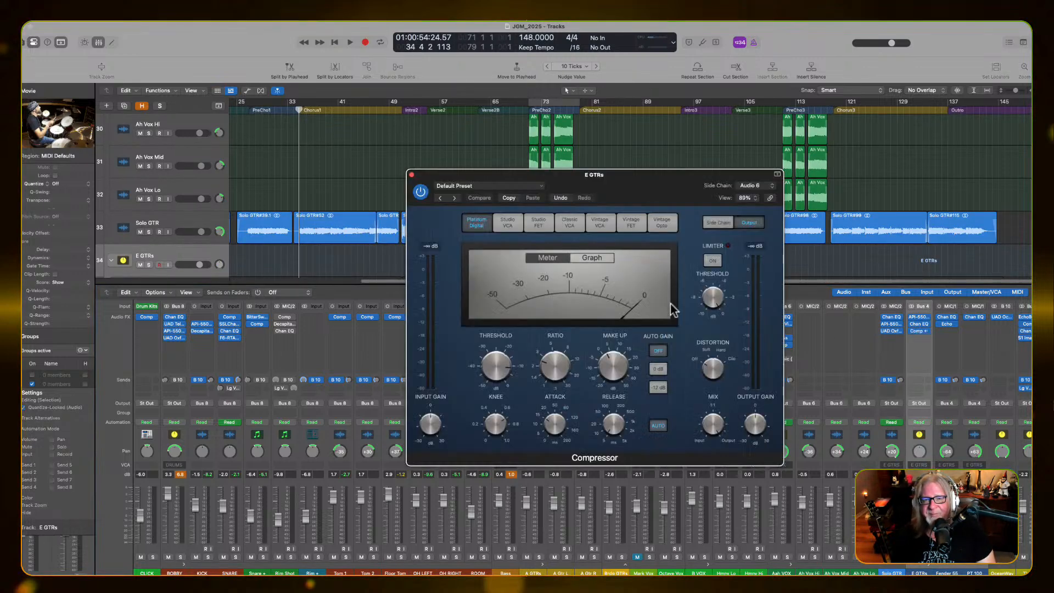
key(space)
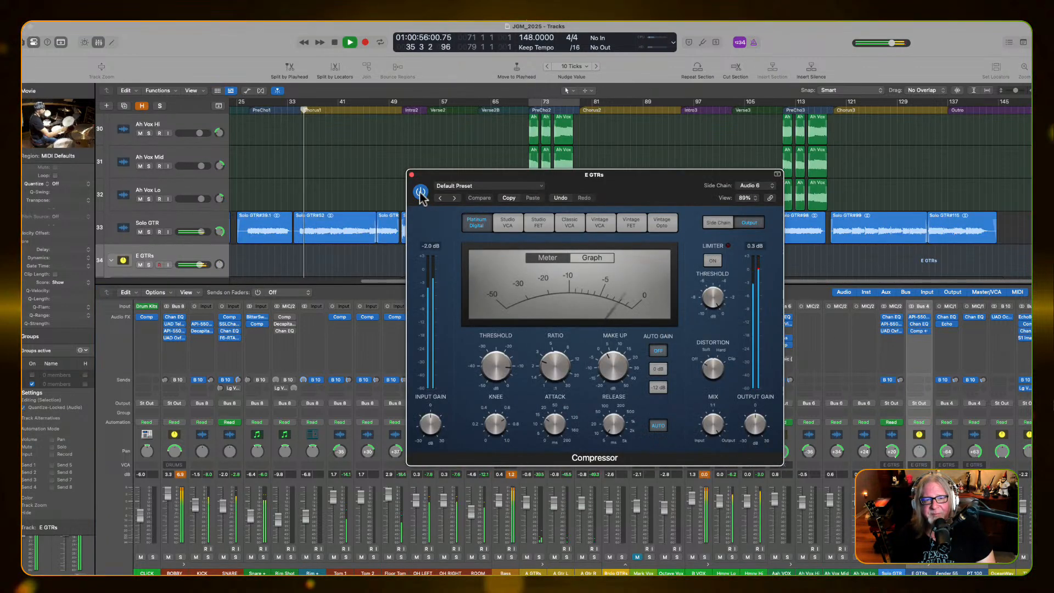
Unmute the lead vocal track and raise its fader to -1.2 dB during Chorus1 playback
click(637, 556)
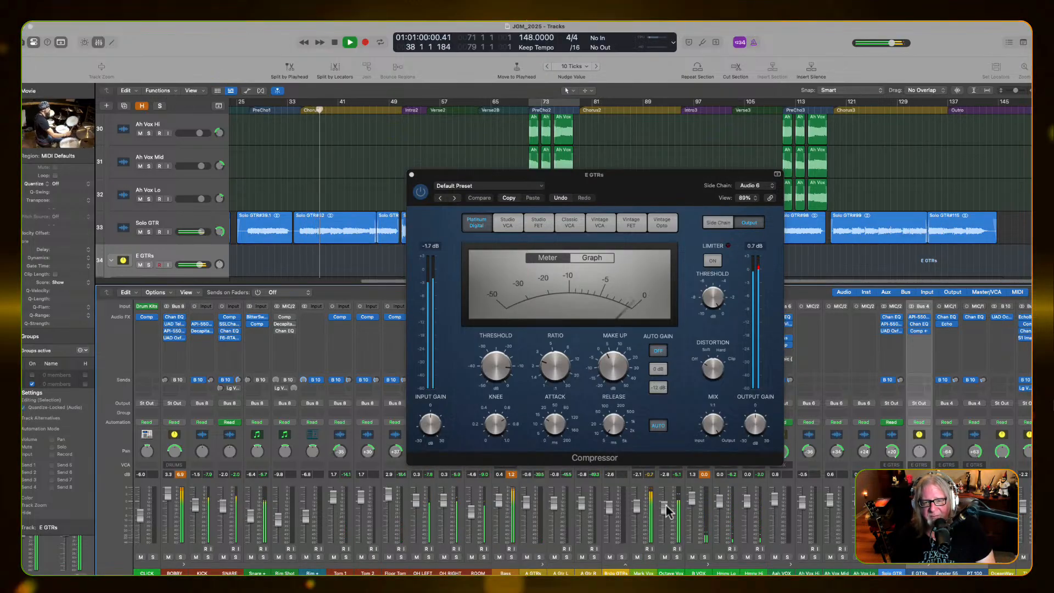
drag(638, 505, 638, 503)
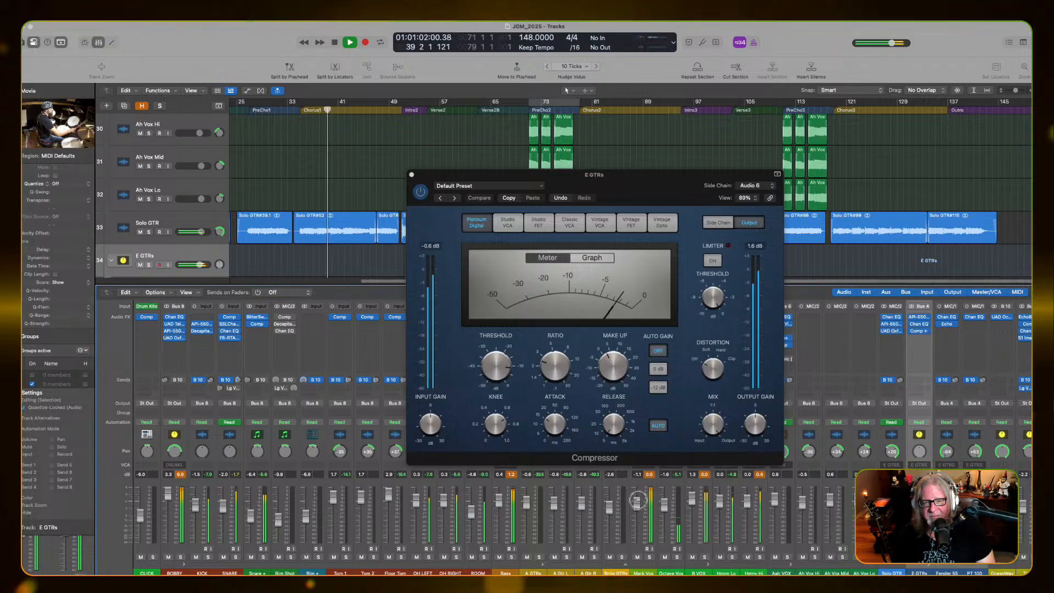
Compare the Chorus1 mix with the E GTRs Compressor bypassed and active, leaving it active
click(421, 192)
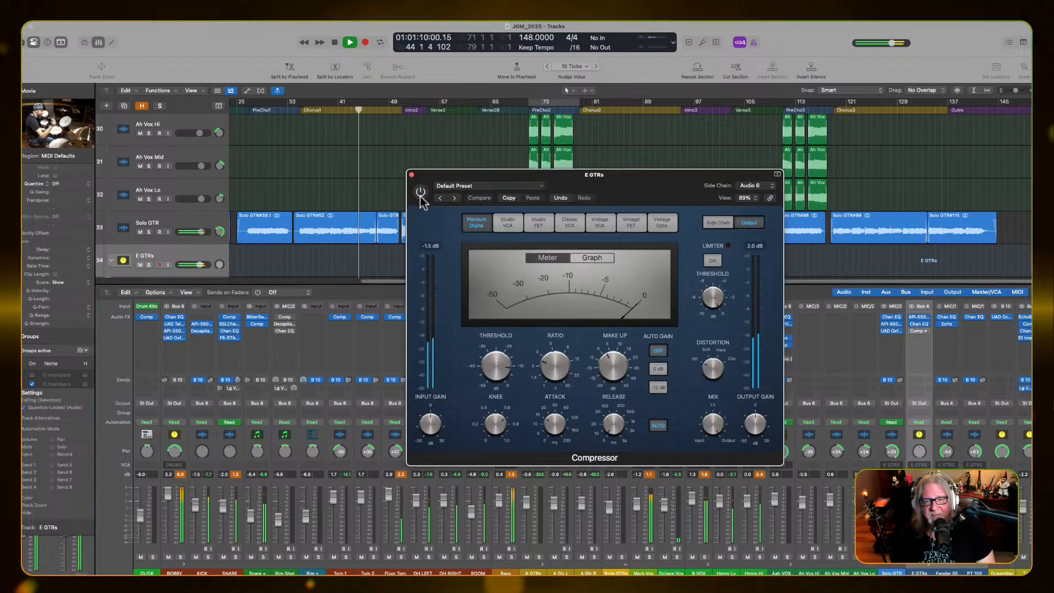
click(421, 192)
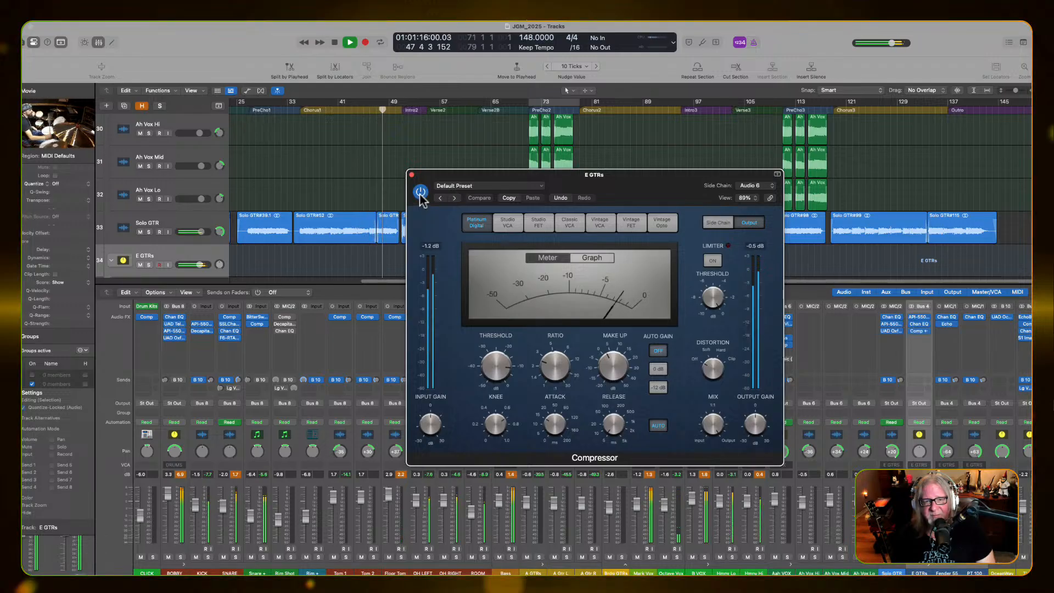
key(space)
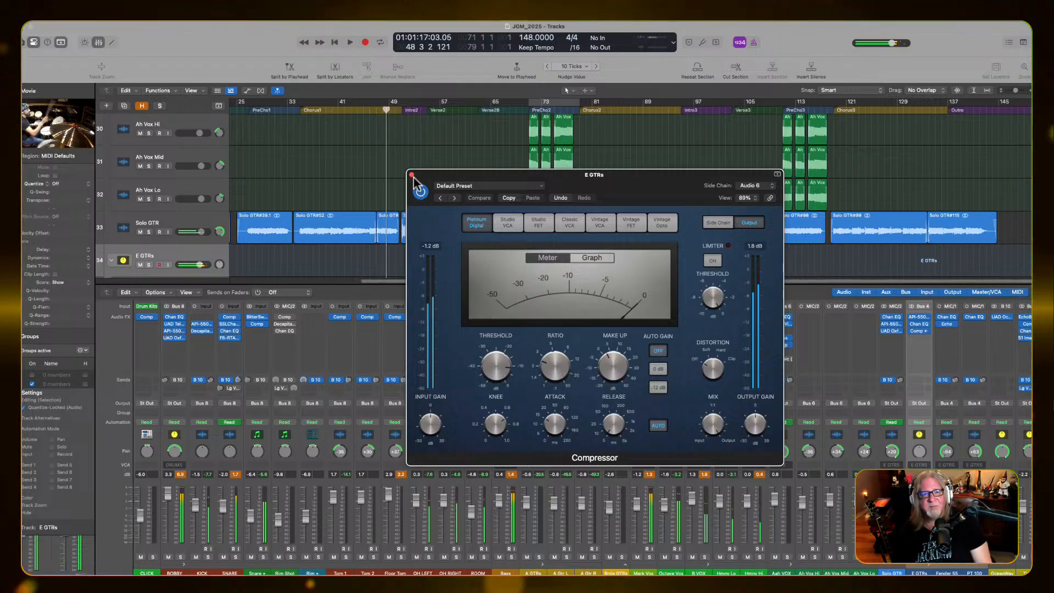
click(411, 174)
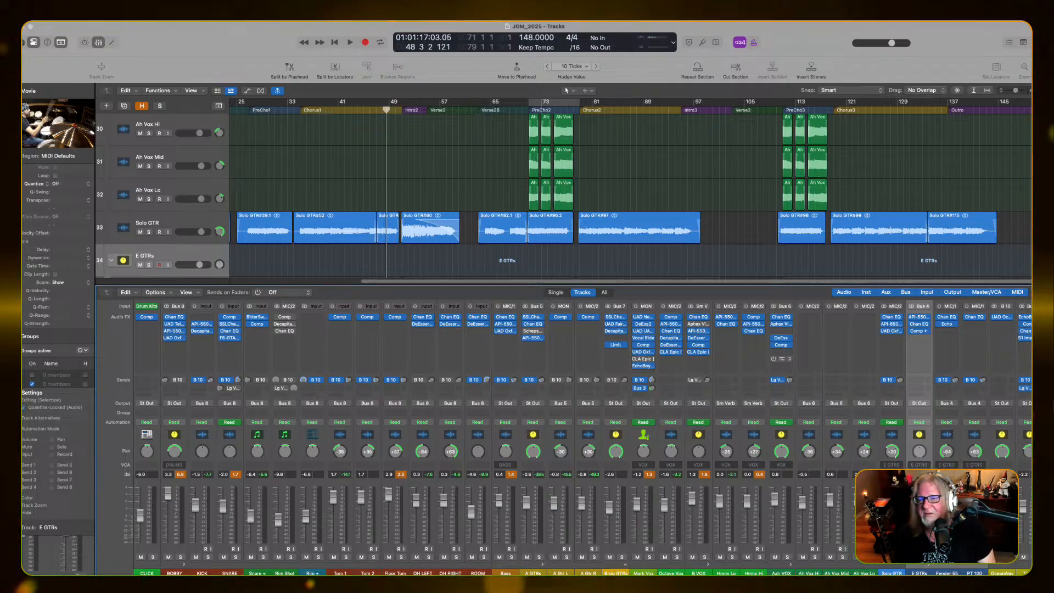
Reopen the Compressor on the E GTRs stack and lower its ratio to 2.1:1 while playing the mix from Chorus1
click(919, 331)
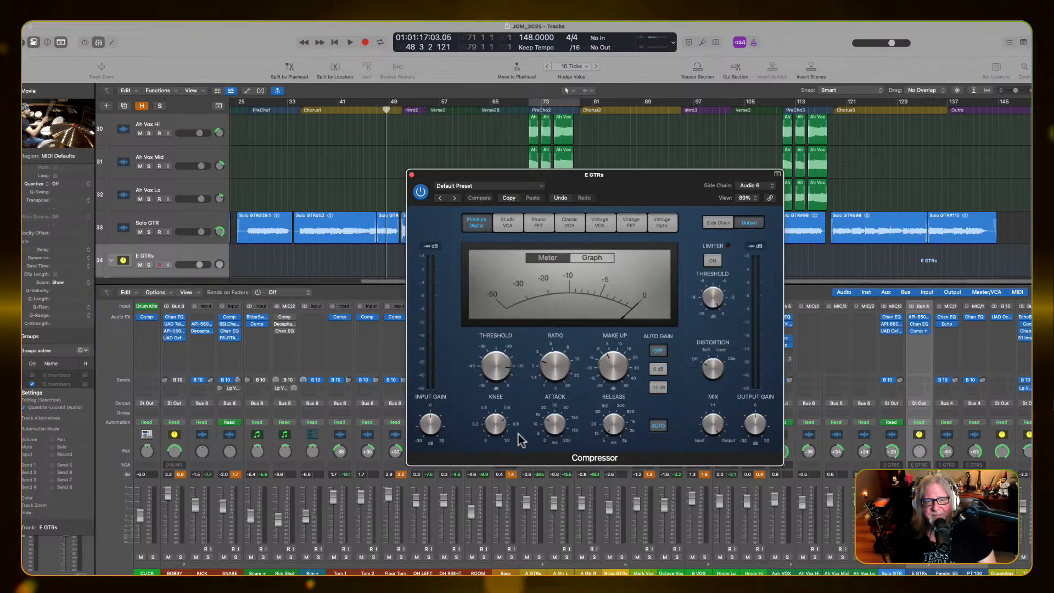
key(space)
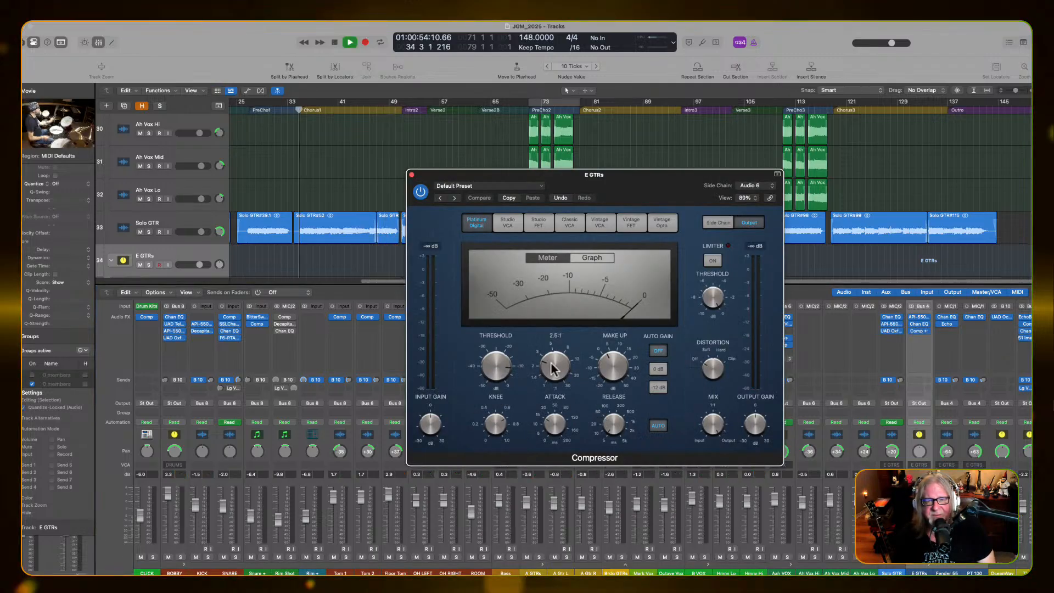
drag(551, 369, 551, 370)
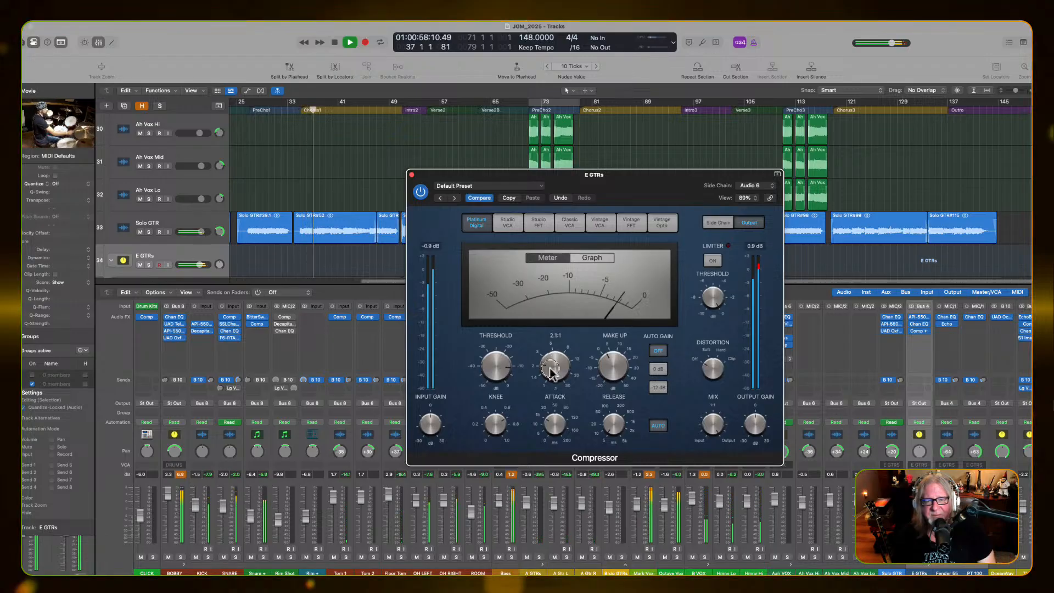
drag(551, 371, 549, 373)
drag(549, 370, 550, 368)
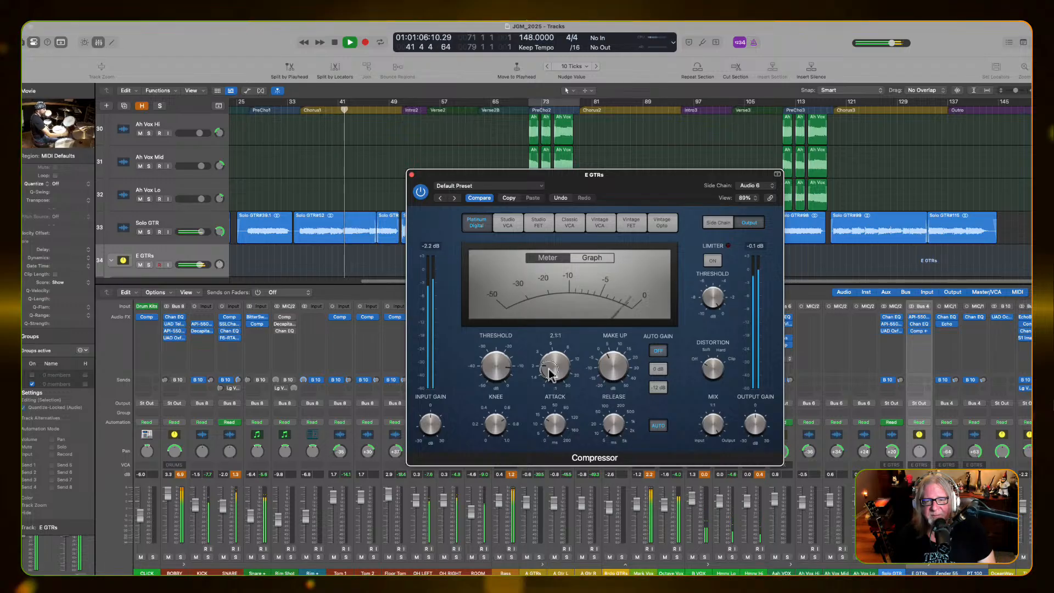
Try the E GTRs Compressor at a 1.0:1 ratio, raise the ratio again, and close the plug-in during playback
drag(548, 369, 555, 429)
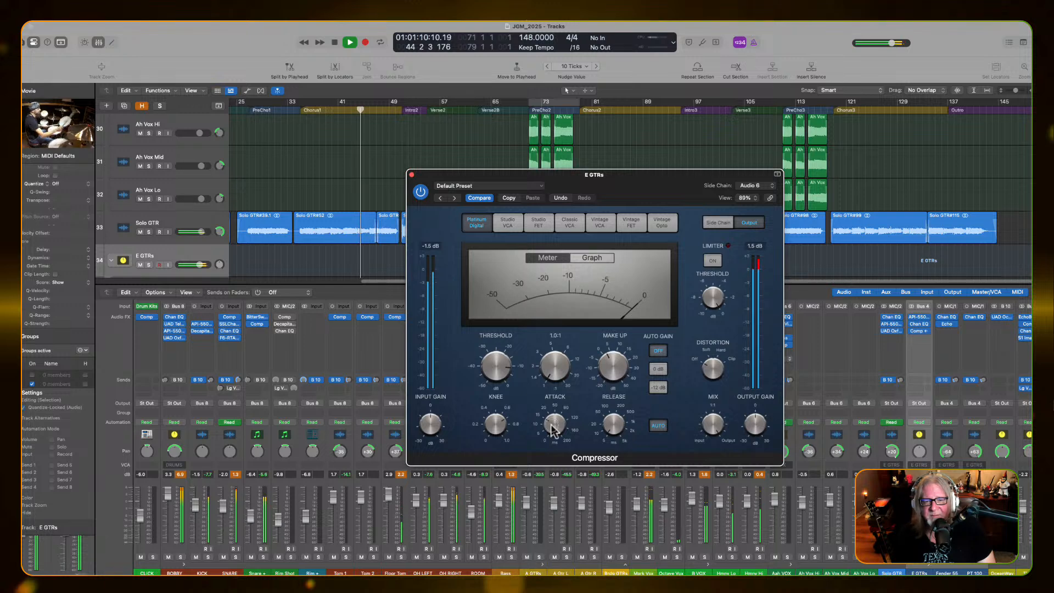
drag(557, 372, 558, 355)
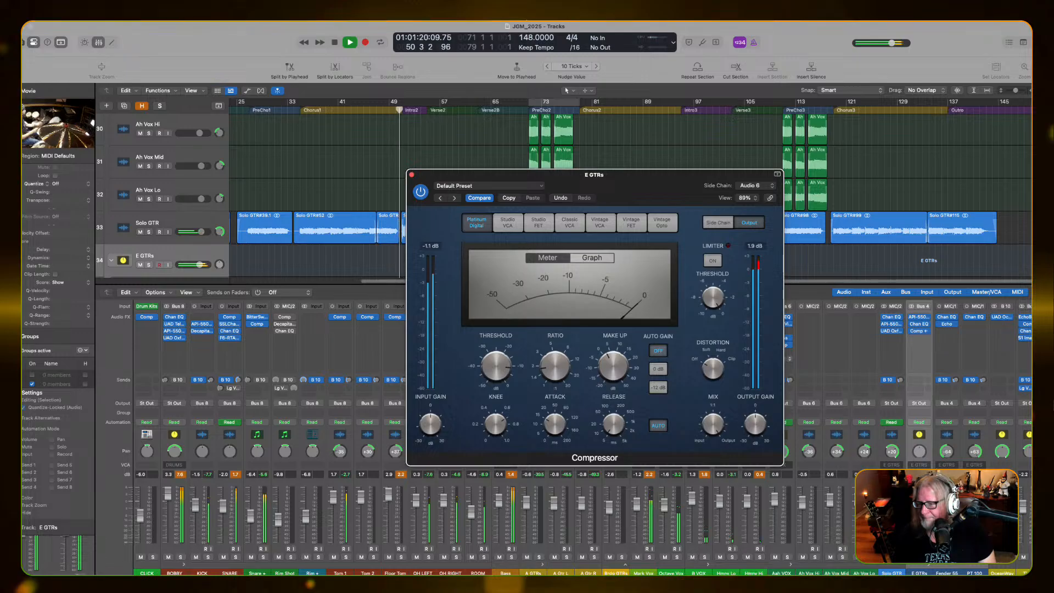
click(411, 174)
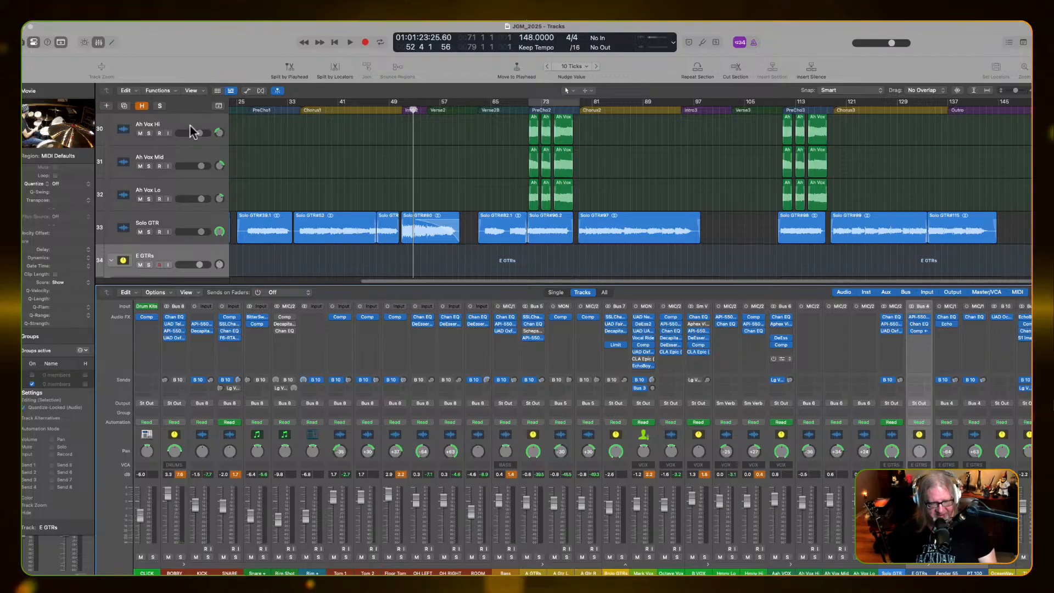
Recall the main arrangement screenset and set a cycle range over the whole song, from about bar 1 to bar 146
key(1)
ctrl+alt+click(574, 380)
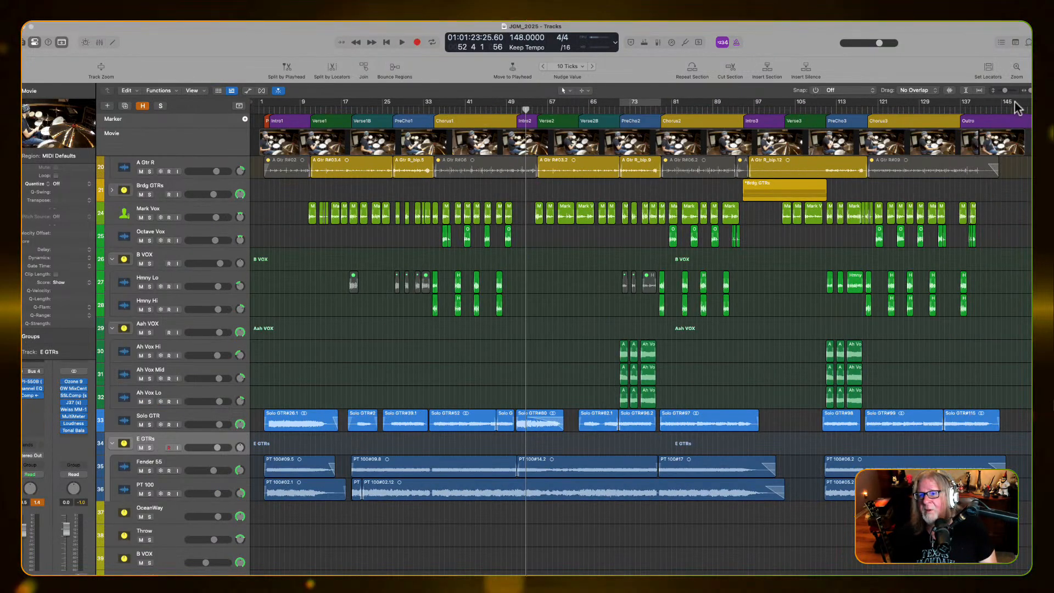
drag(1014, 102, 264, 131)
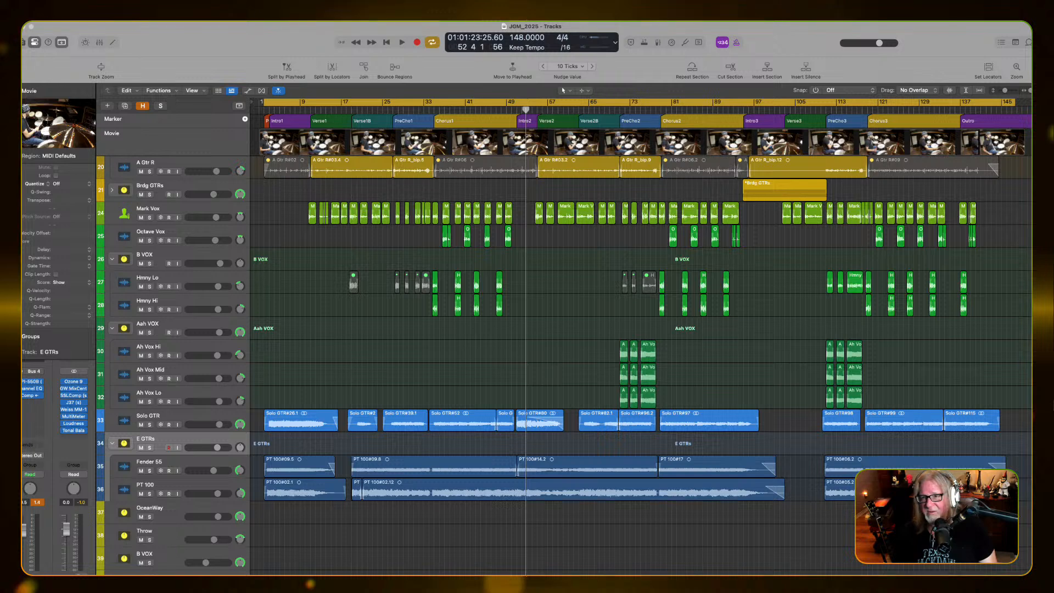
drag(1013, 101, 1010, 102)
Play the first few bars from the start of the cycle range to check the song's opening, and stop playback
key(Return)
key(space)
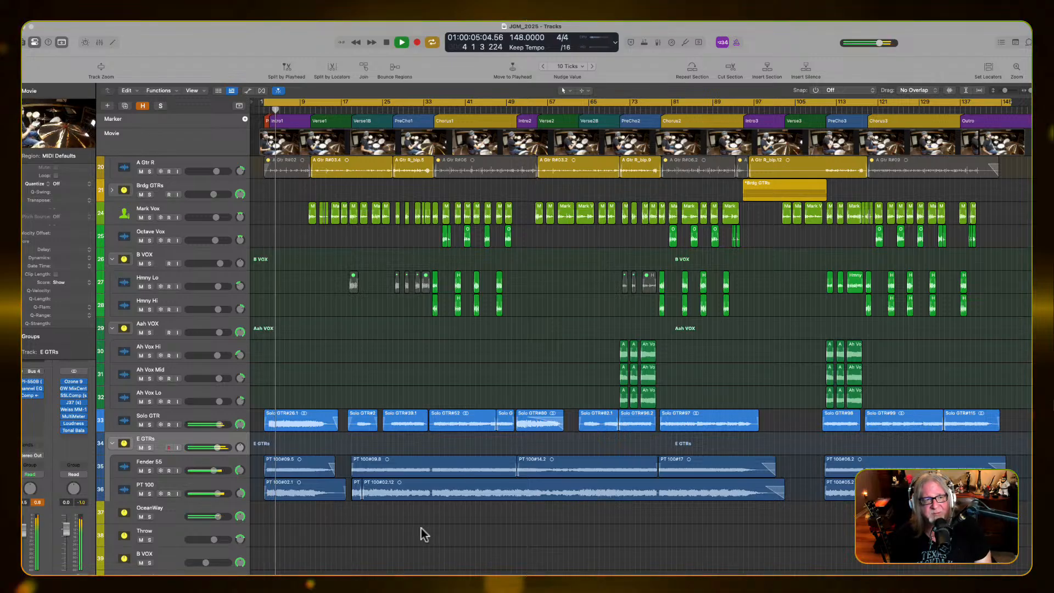
key(space)
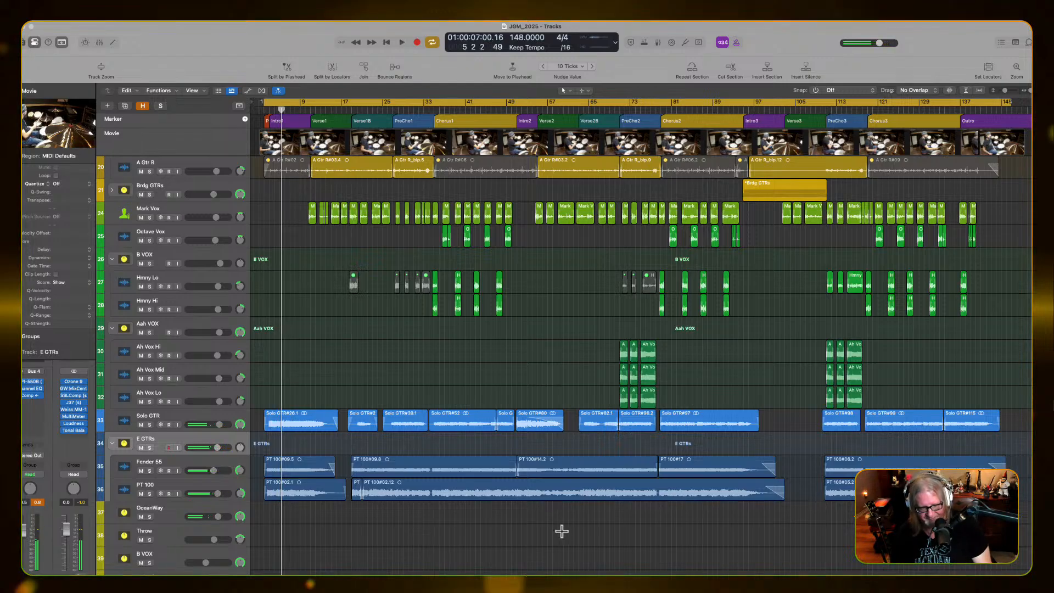
Bounce the cycled song as an MP3 named JGM_2025_LiveMix01 in the Bounces folder
key(super+b)
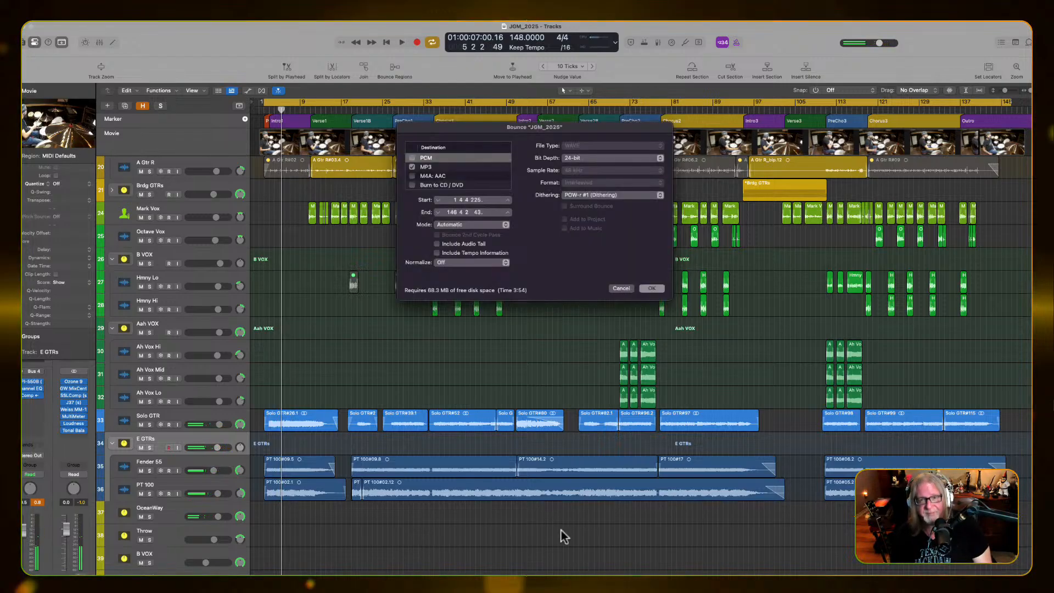
click(651, 288)
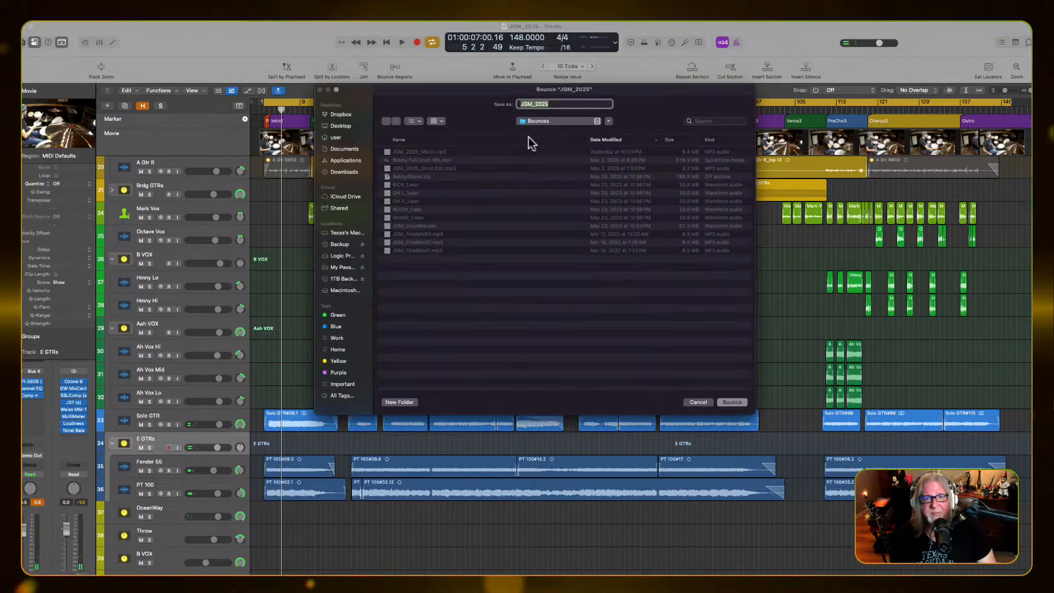
click(433, 152)
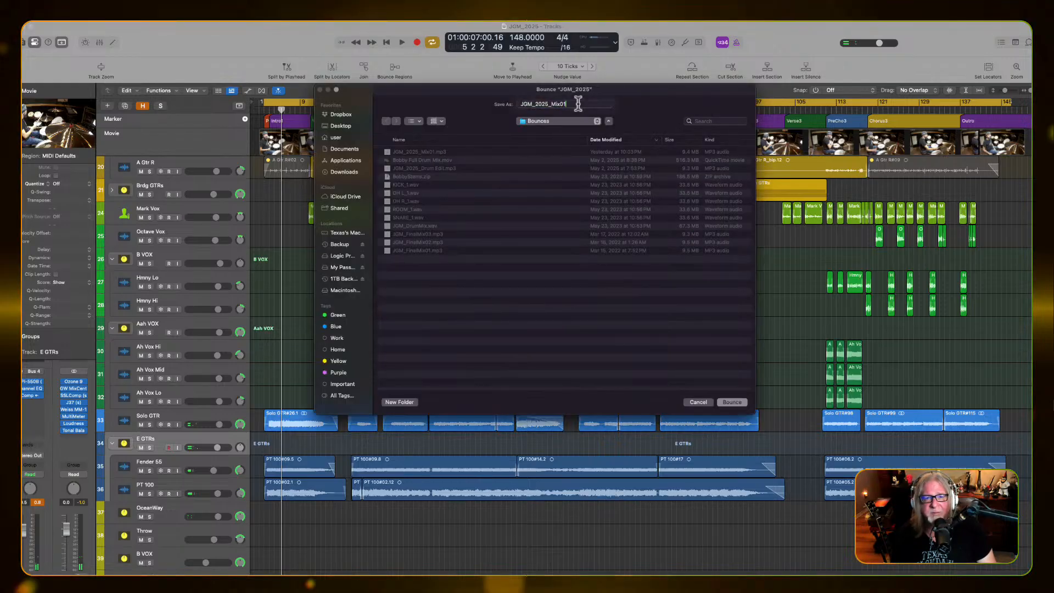
click(578, 104)
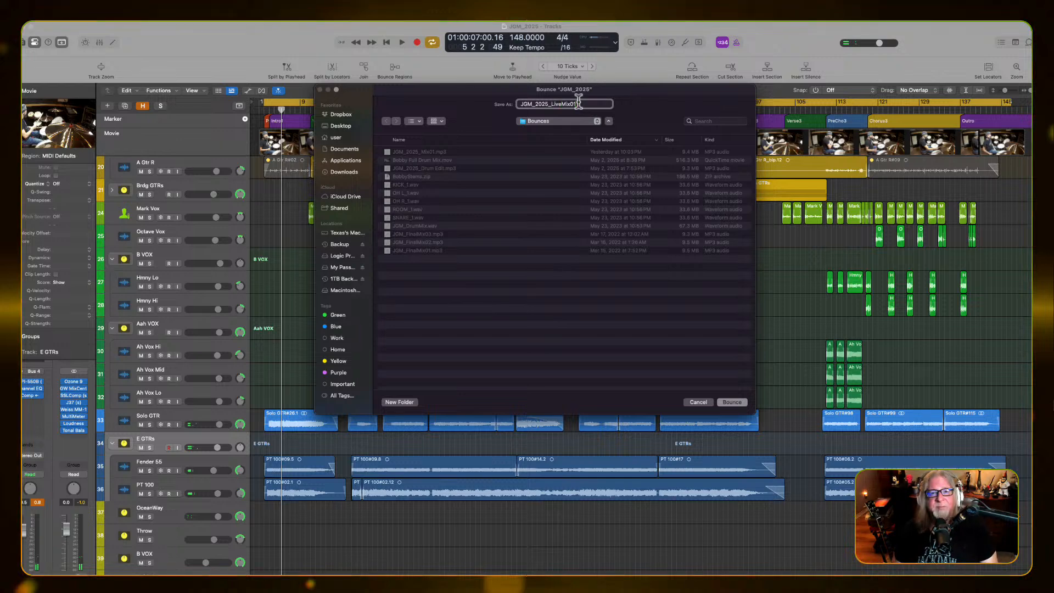
key(Return)
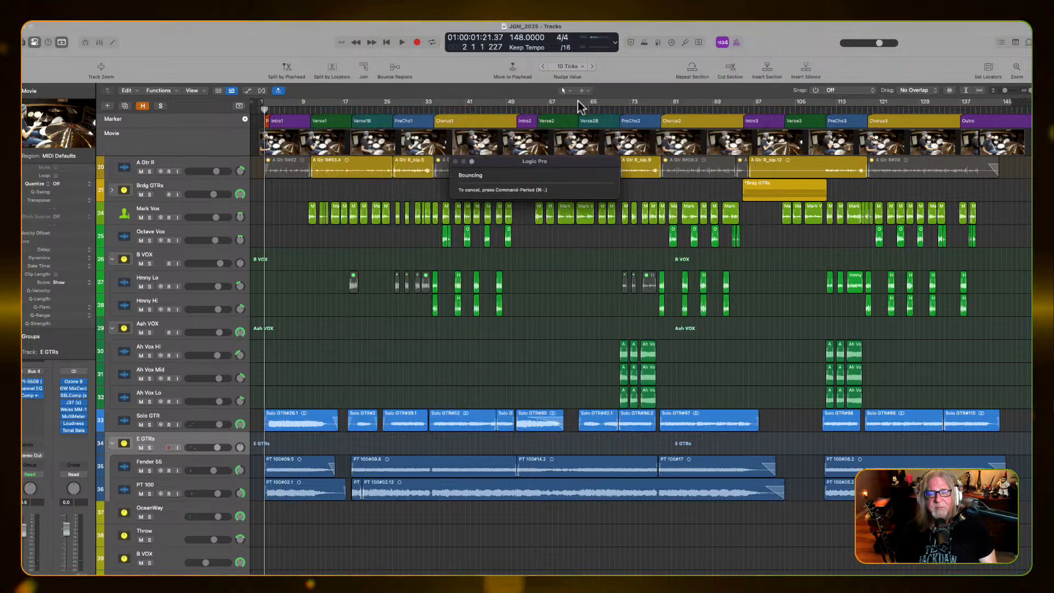